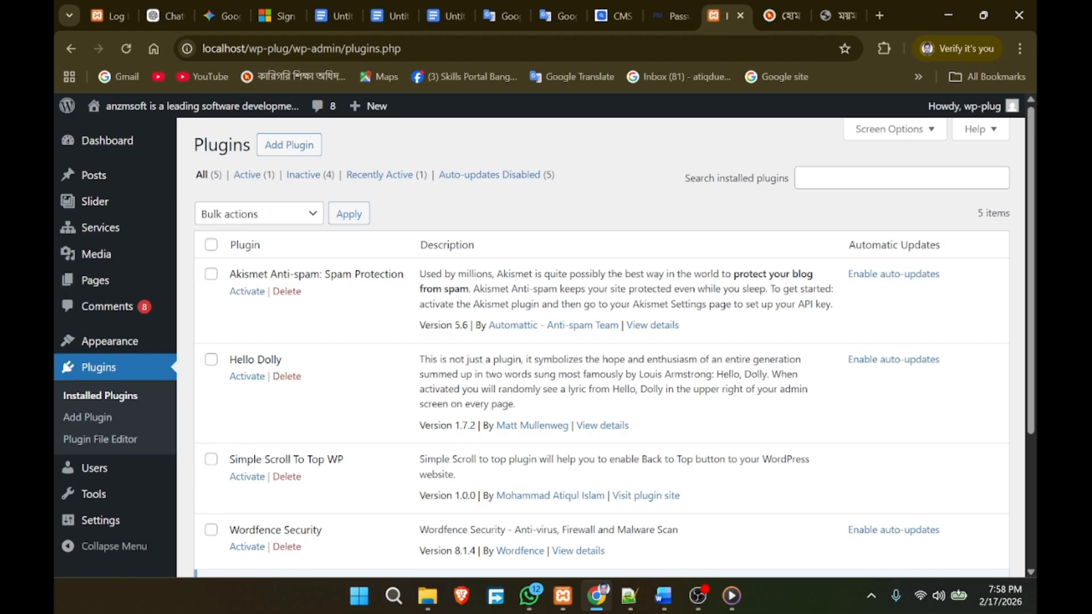
Step: Switch from the WordPress Plugins page to the 'Common Web Threats' Google Docs notes
left_click(327, 17)
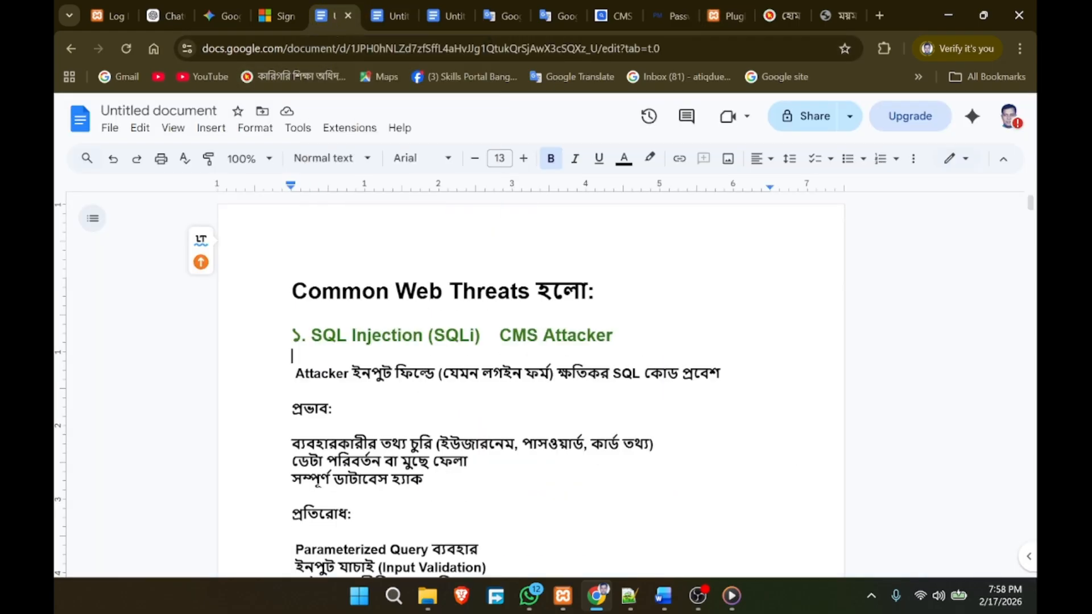
scroll(534, 387, "down", 2)
scroll(535, 387, "up", 2)
scroll(531, 386, "down", 2)
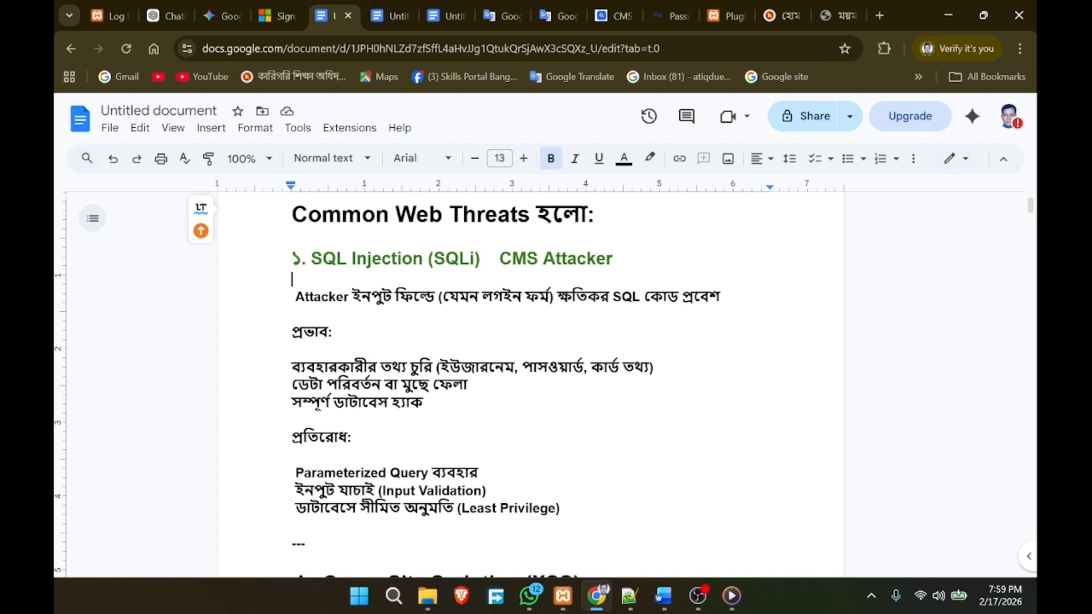
key("ctrl+shift+Left")
key("ctrl+shift+Left")
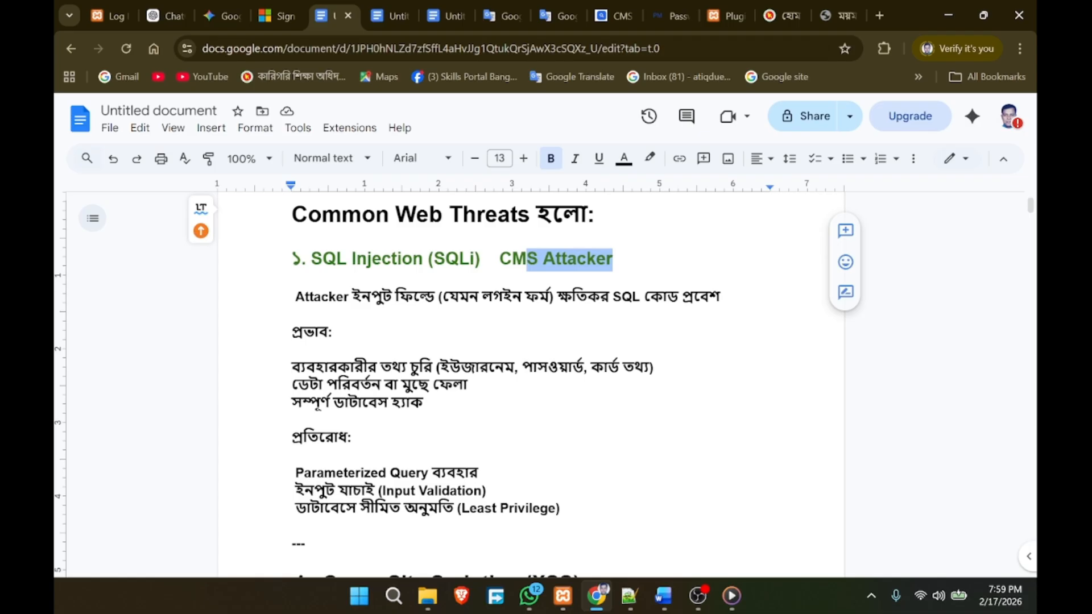
left_click(423, 402)
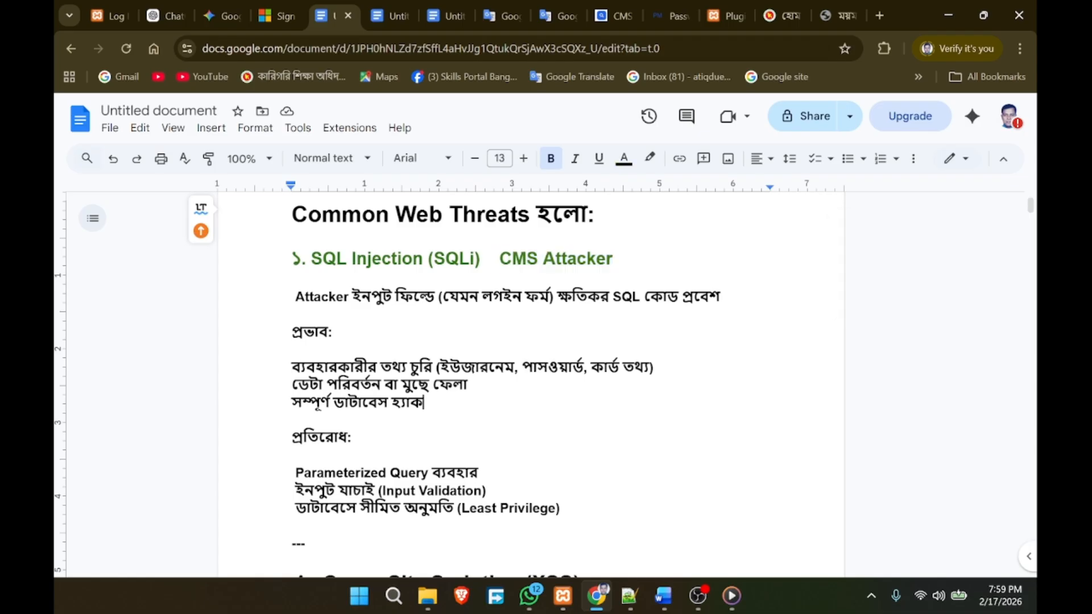
left_click_drag(495, 258, 614, 260)
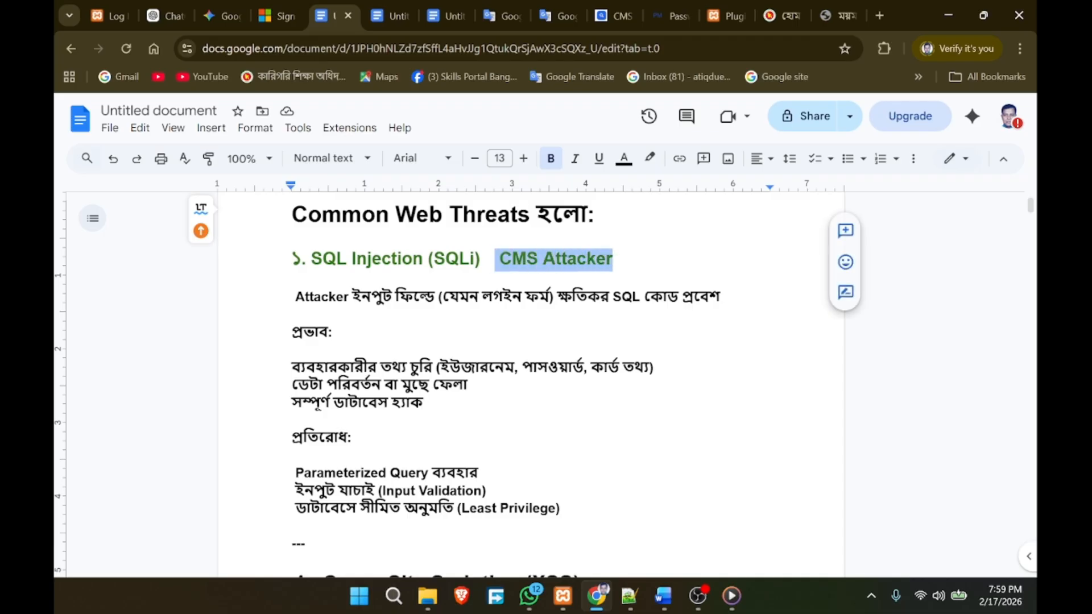
left_click(293, 349)
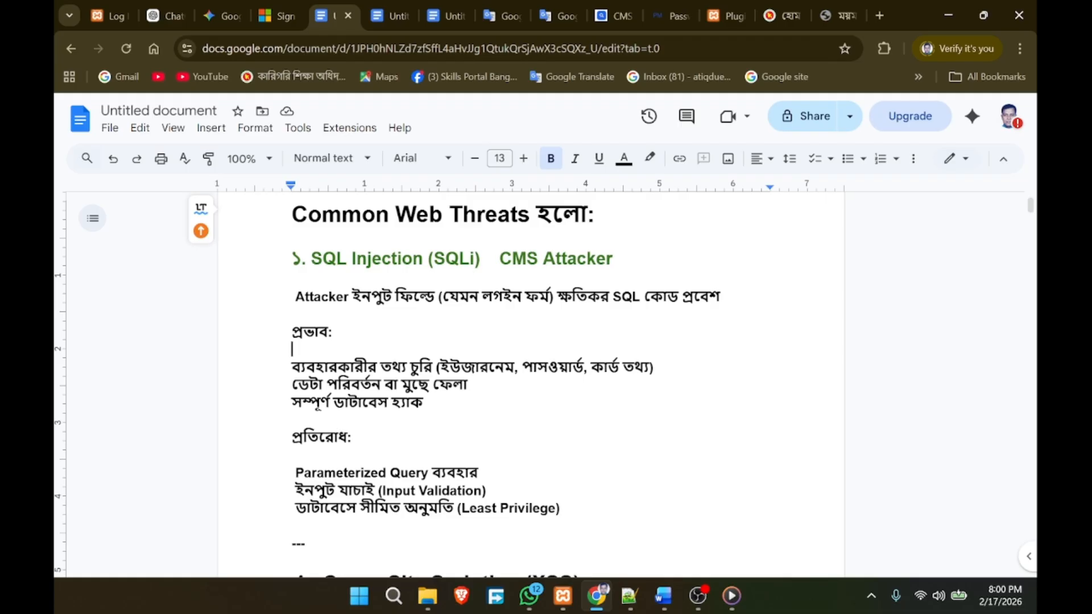
left_click(292, 420)
left_click(622, 296)
Step: Scroll to the Cross-Site Scripting (XSS) section and briefly highlight its heading
scroll(455, 386, "down", 3)
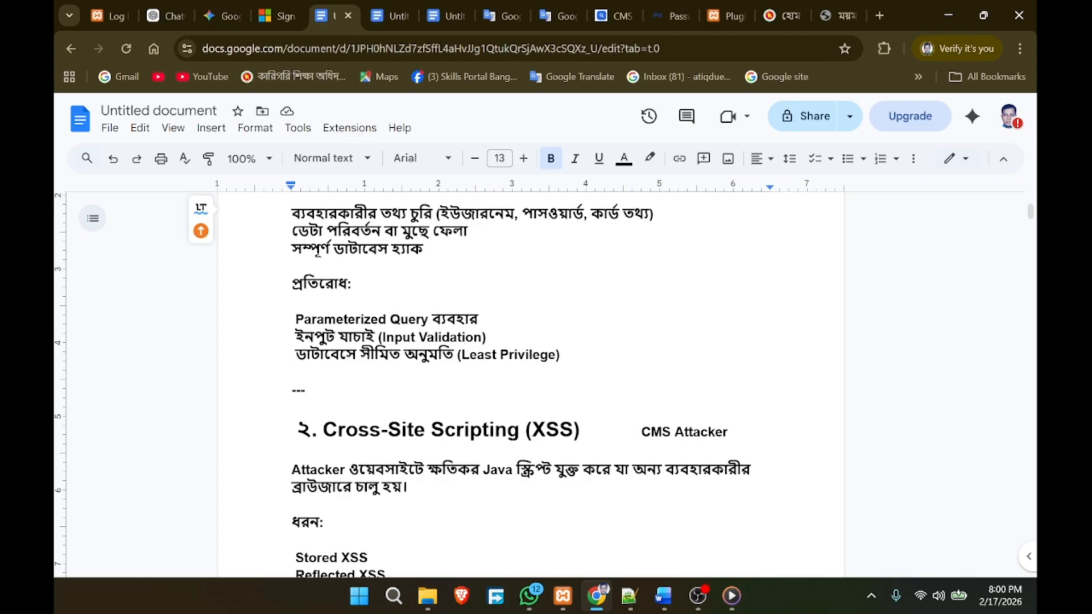
scroll(529, 381, "up", 4)
scroll(529, 381, "down", 6)
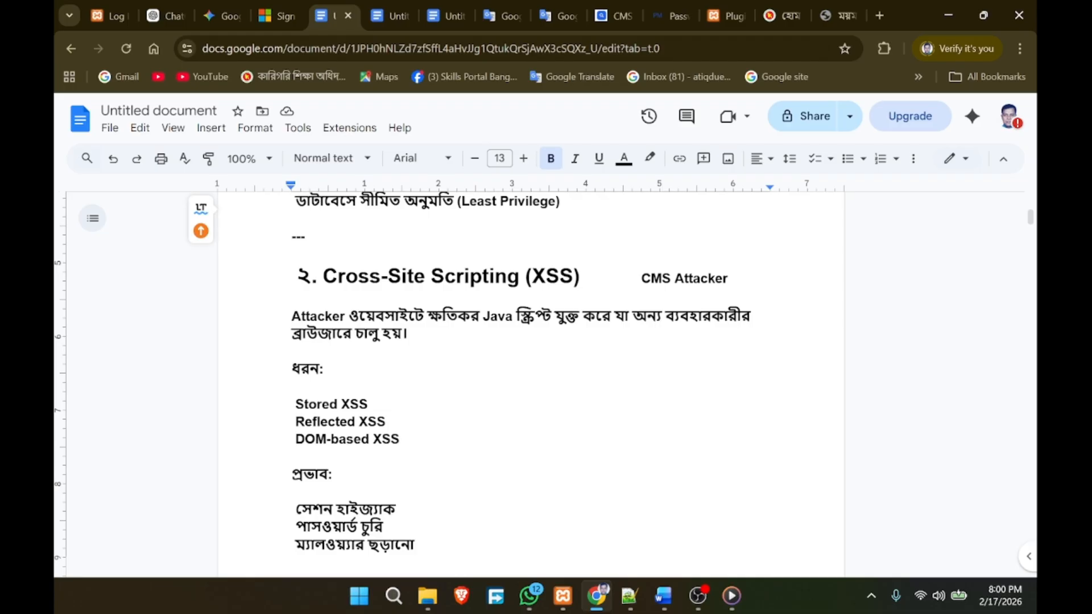
left_click_drag(580, 277, 339, 277)
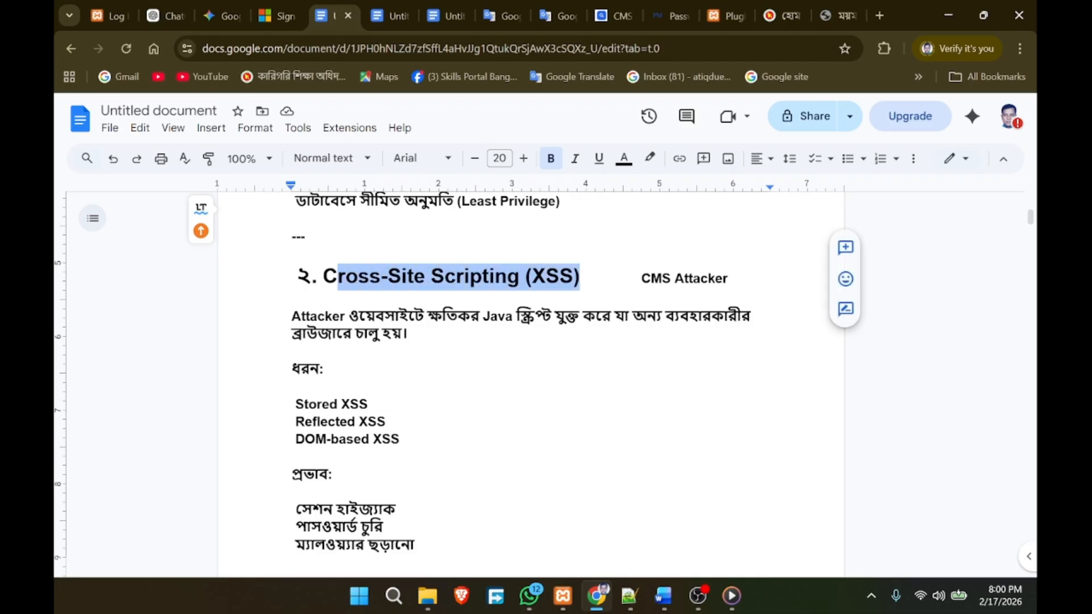
left_click(370, 404)
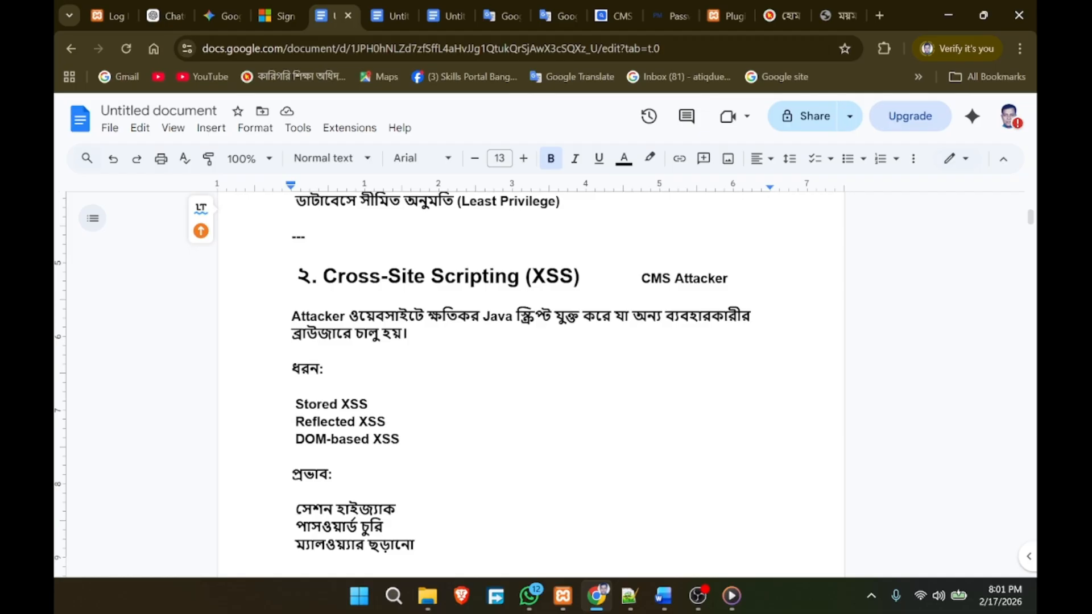
Step: Read through the CSRF prevention list, highlighting its heading, then continue to section 8, Phishing
scroll(404, 375, "down", 1)
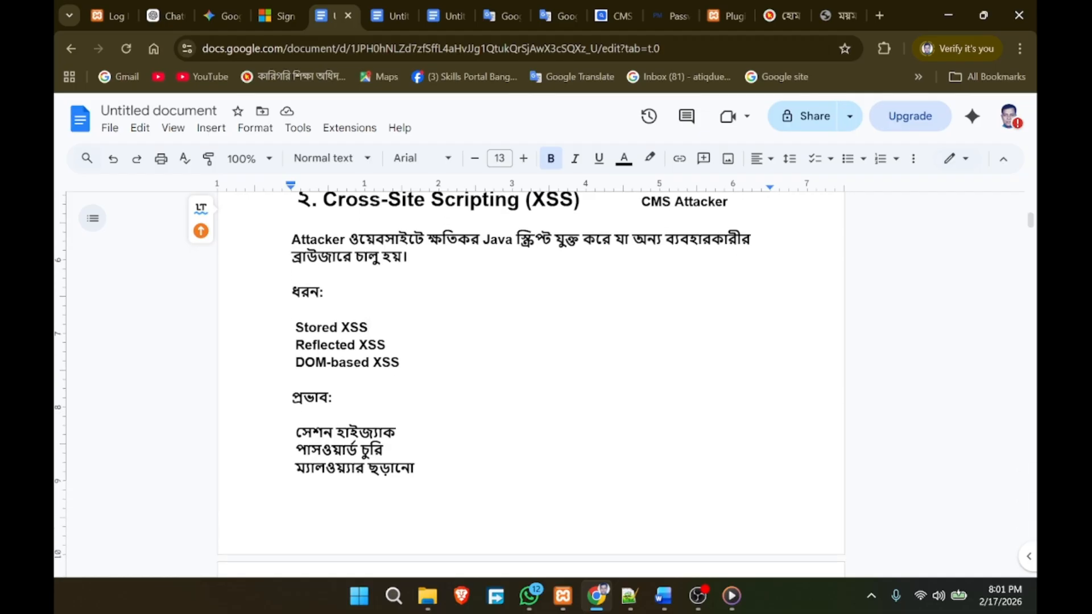
scroll(404, 375, "down", 1)
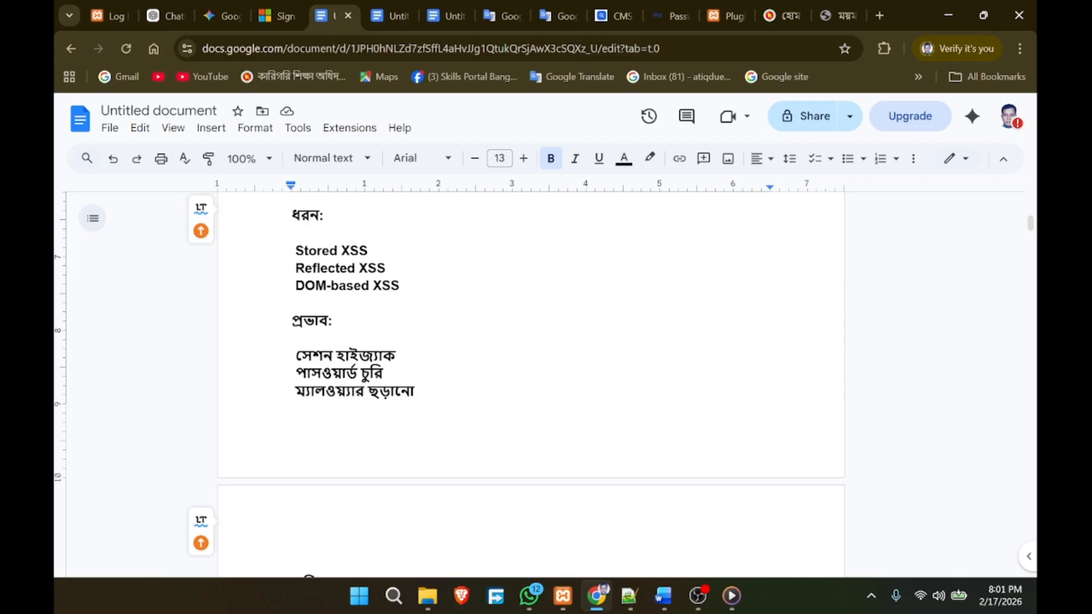
scroll(531, 376, "down", 3)
scroll(531, 375, "down", 4)
scroll(532, 375, "up", 1)
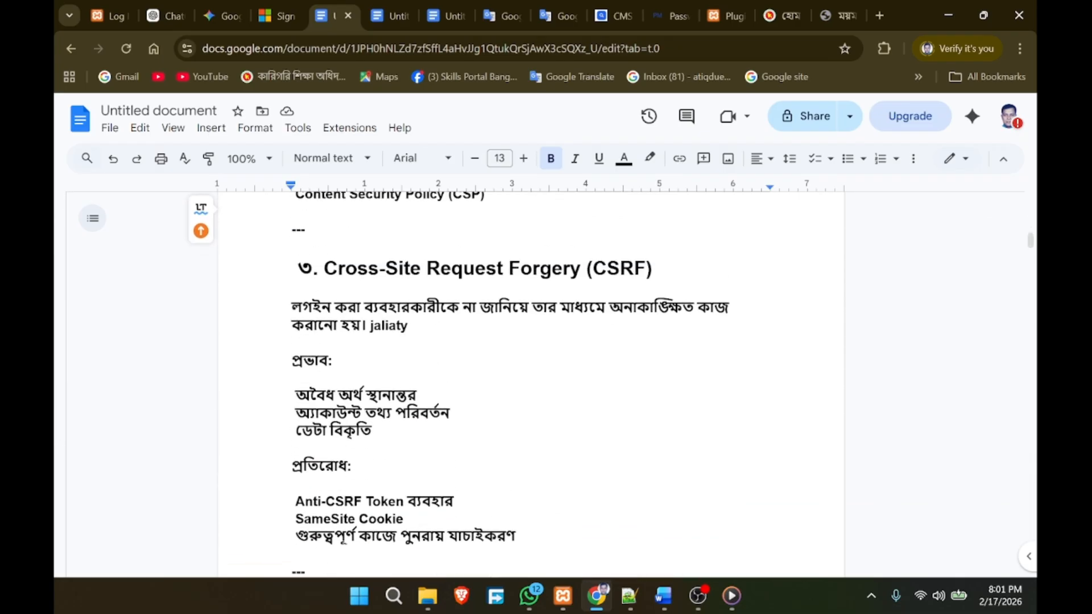
scroll(531, 375, "up", 2)
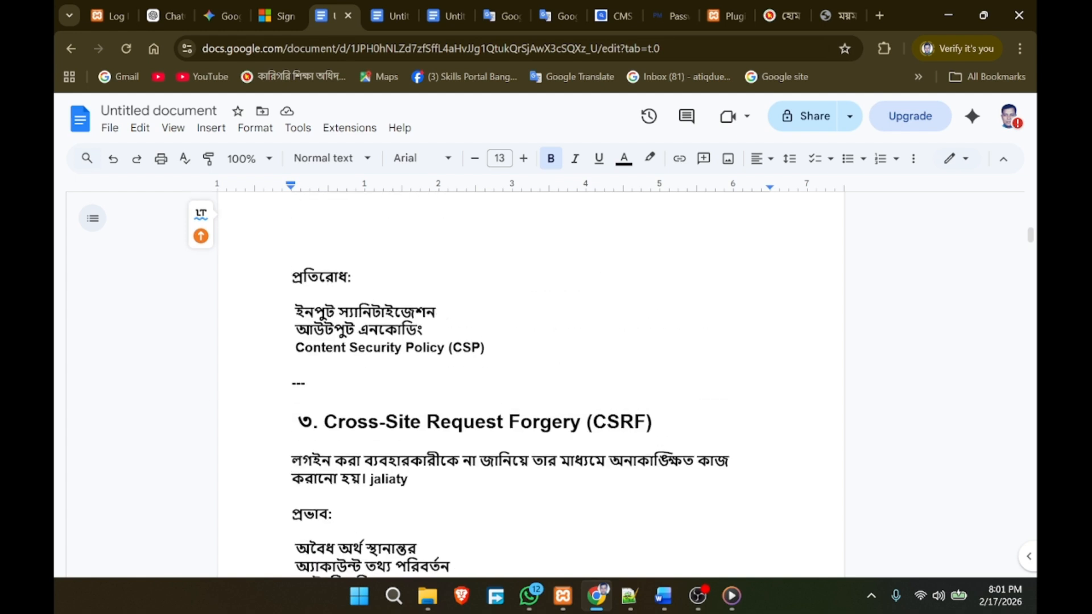
scroll(531, 376, "down", 1)
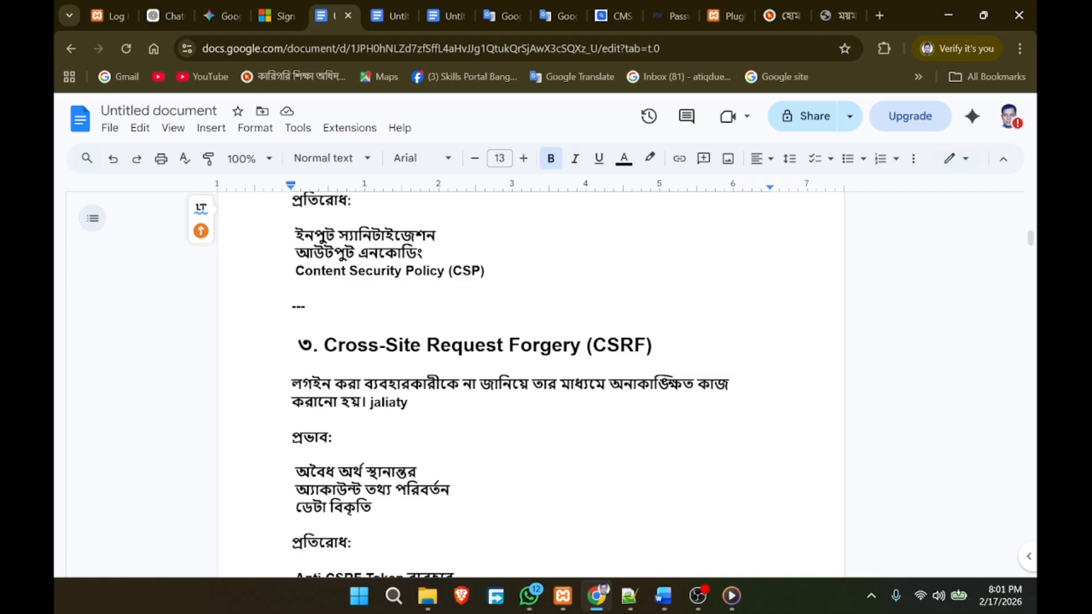
scroll(510, 385, "down", 1)
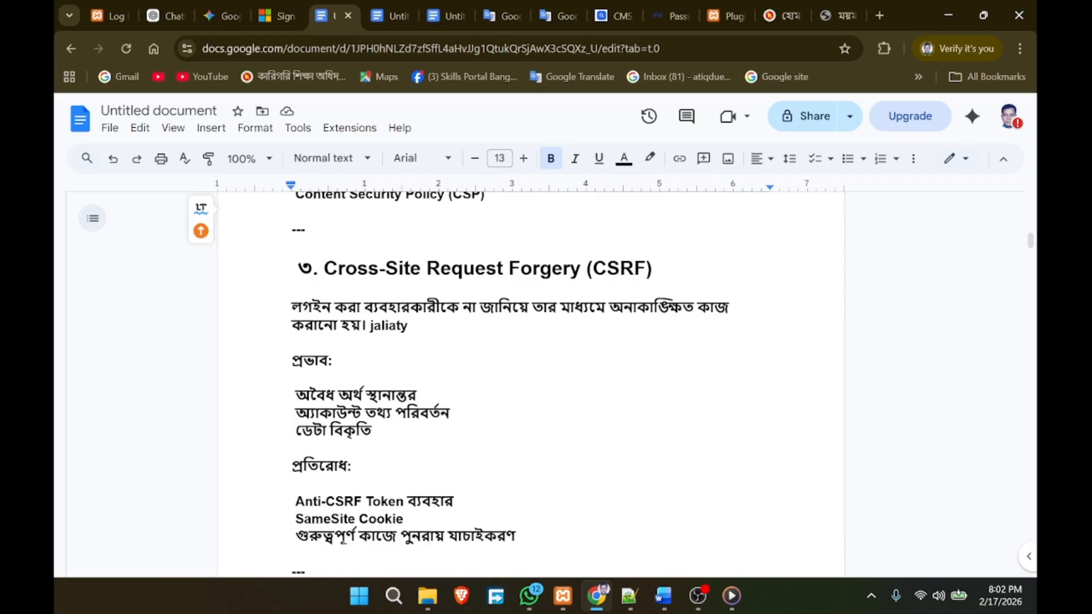
left_click_drag(654, 269, 188, 272)
scroll(187, 272, "down", 5)
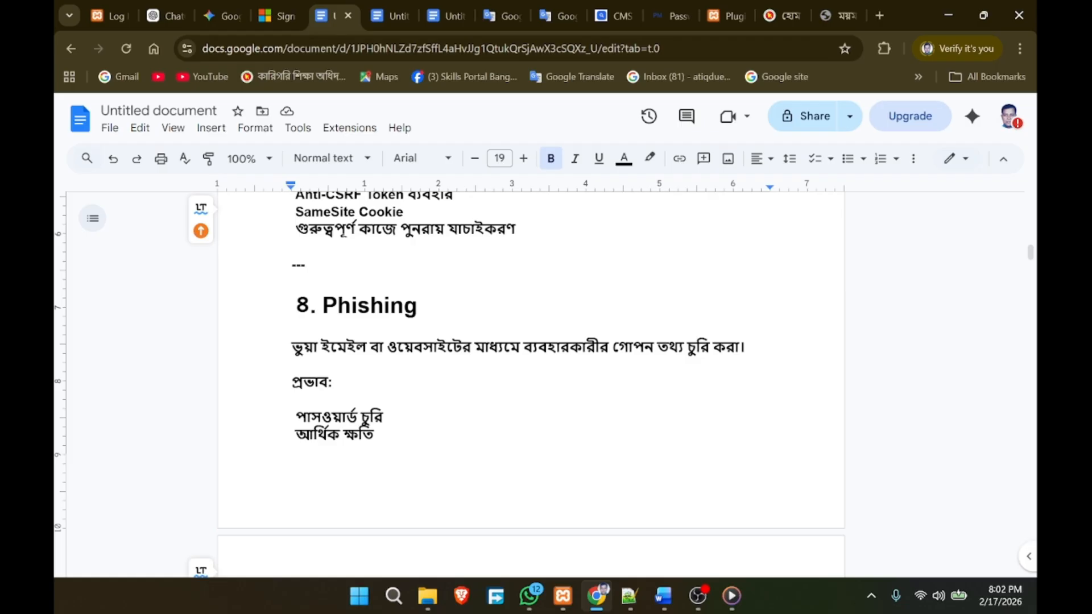
Step: Scroll past the Phishing and DDoS sections to section 6, Man-in-the-Middle (MitM) Attack
scroll(531, 375, "down", 1)
scroll(531, 375, "down", 2)
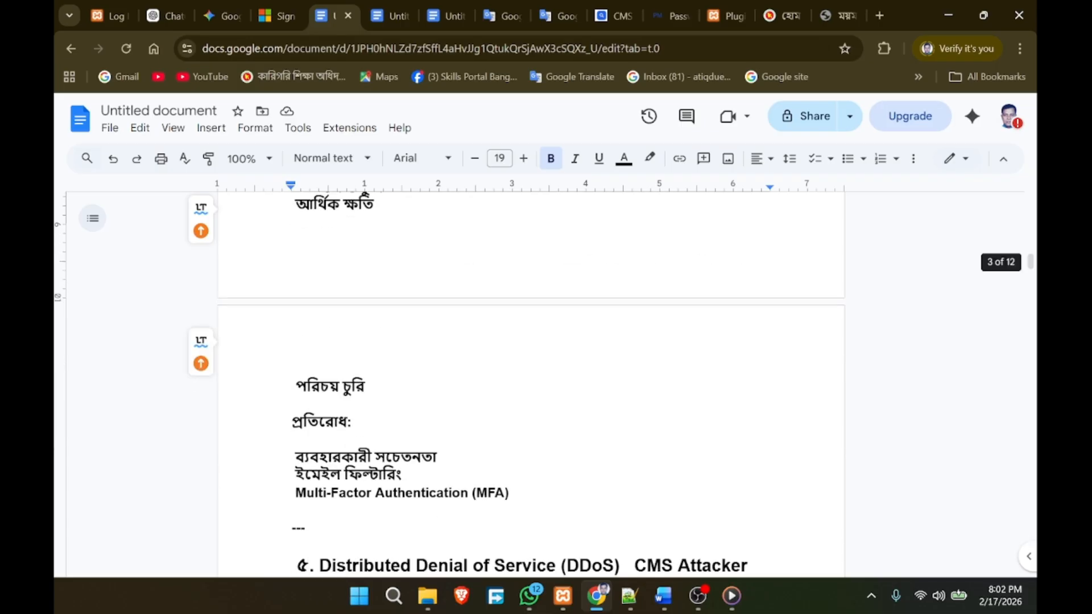
scroll(531, 376, "down", 4)
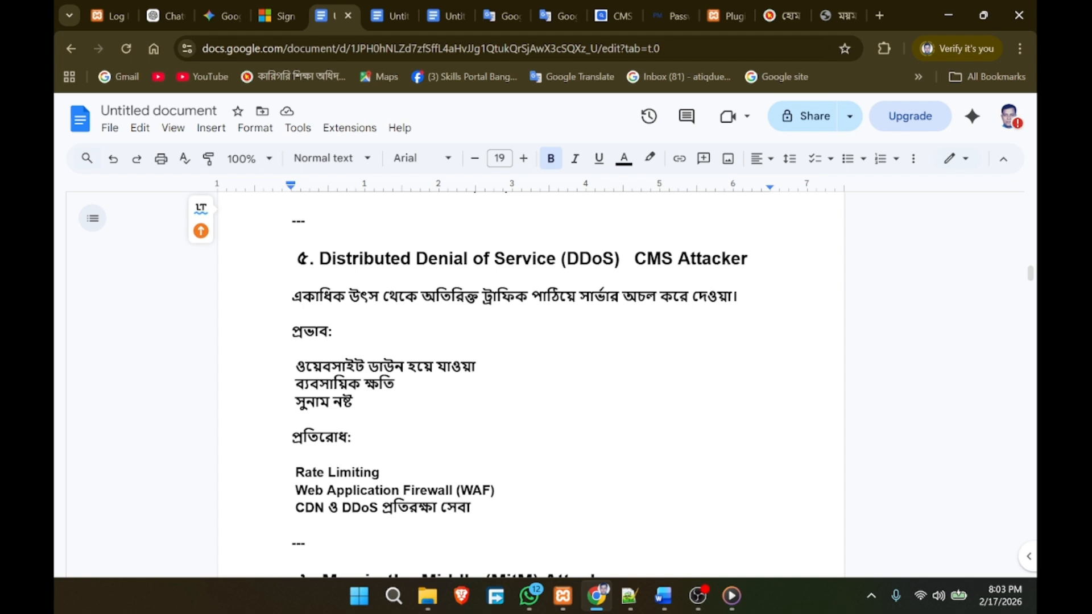
scroll(529, 375, "up", 2)
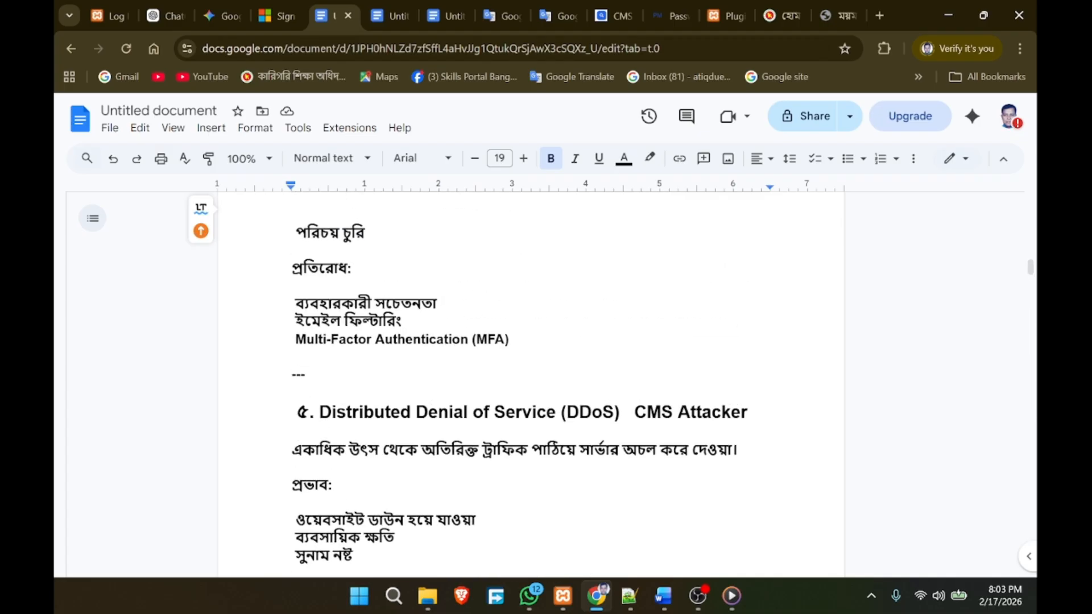
scroll(529, 376, "down", 3)
scroll(529, 375, "up", 3)
scroll(528, 375, "down", 2)
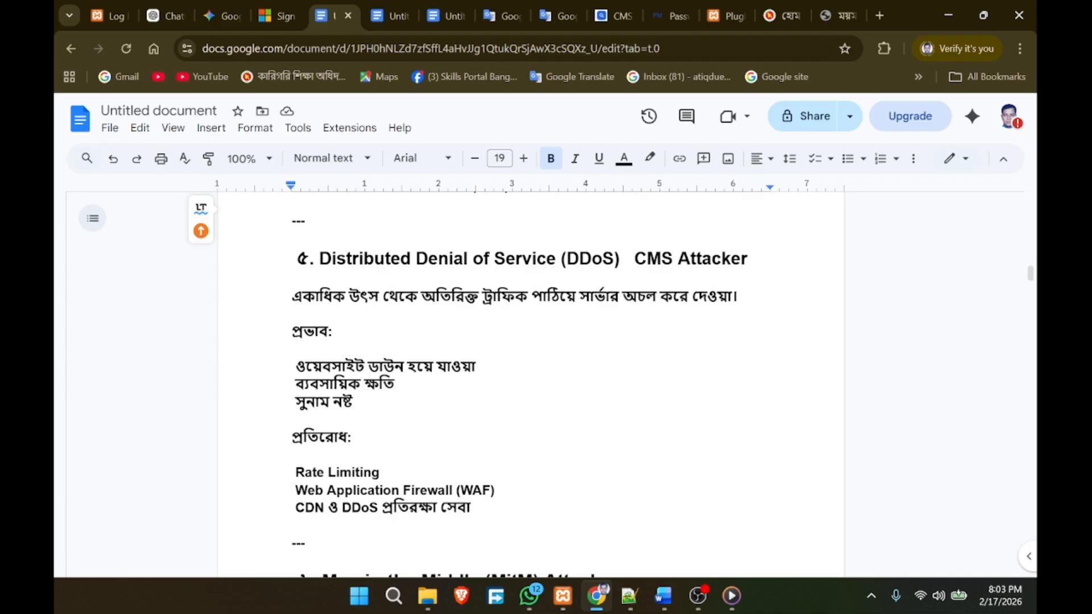
scroll(529, 375, "down", 3)
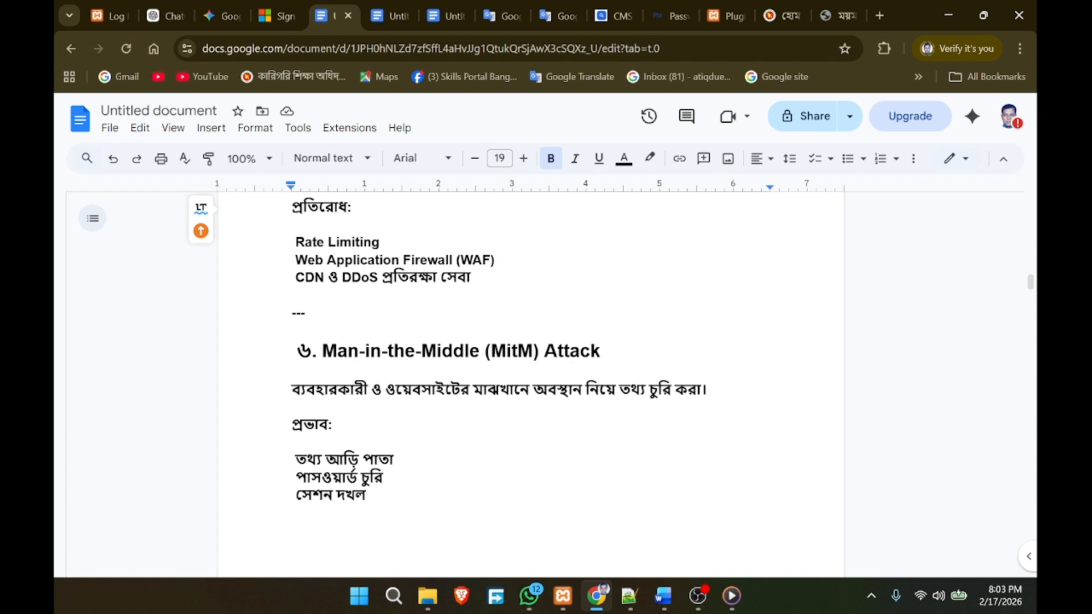
Step: Scroll past Malware and Broken Authentication down to section 9, Security Misconfiguration
scroll(531, 381, "down", 3)
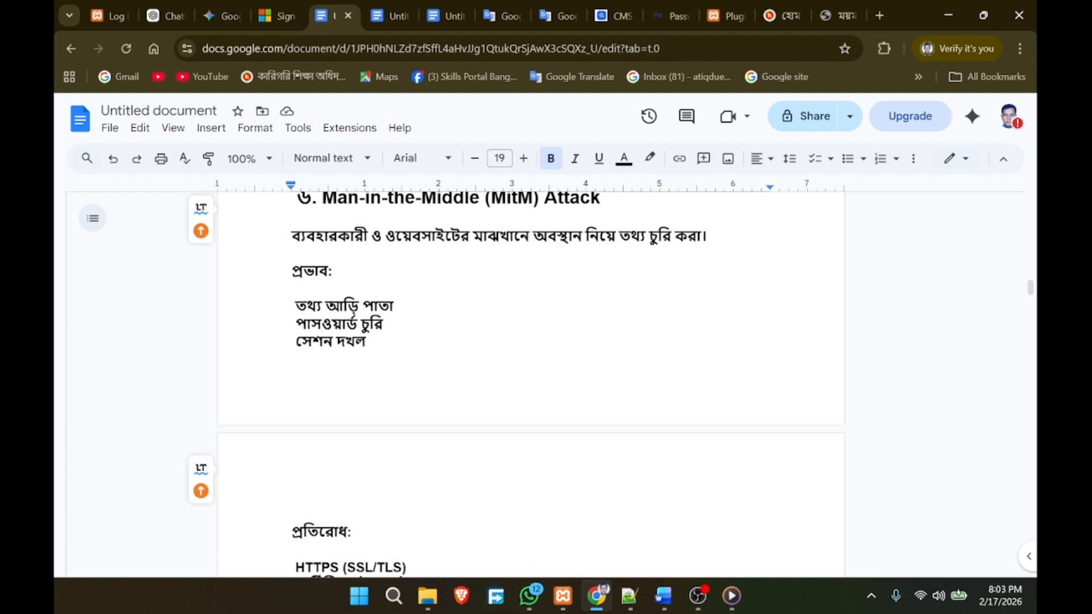
scroll(531, 381, "down", 2)
scroll(532, 382, "down", 6)
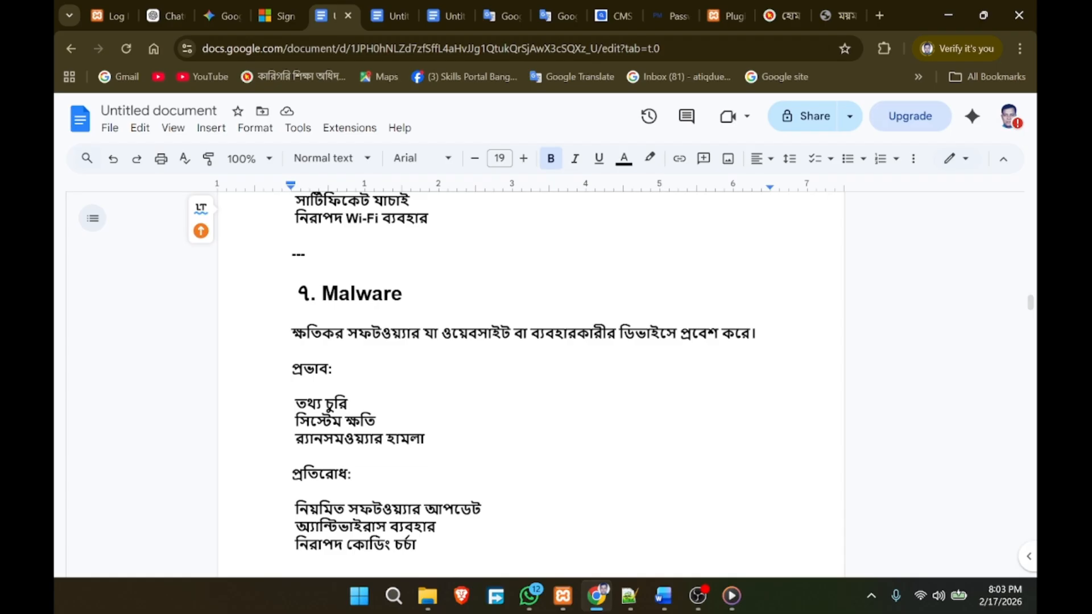
scroll(529, 376, "down", 5)
scroll(529, 375, "up", 3)
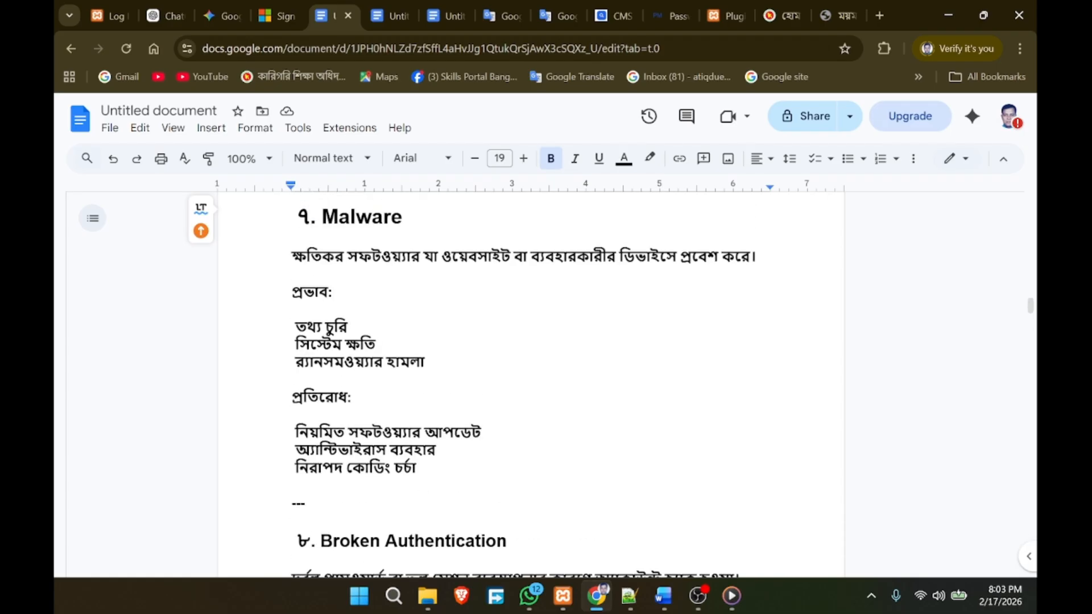
scroll(529, 376, "down", 3)
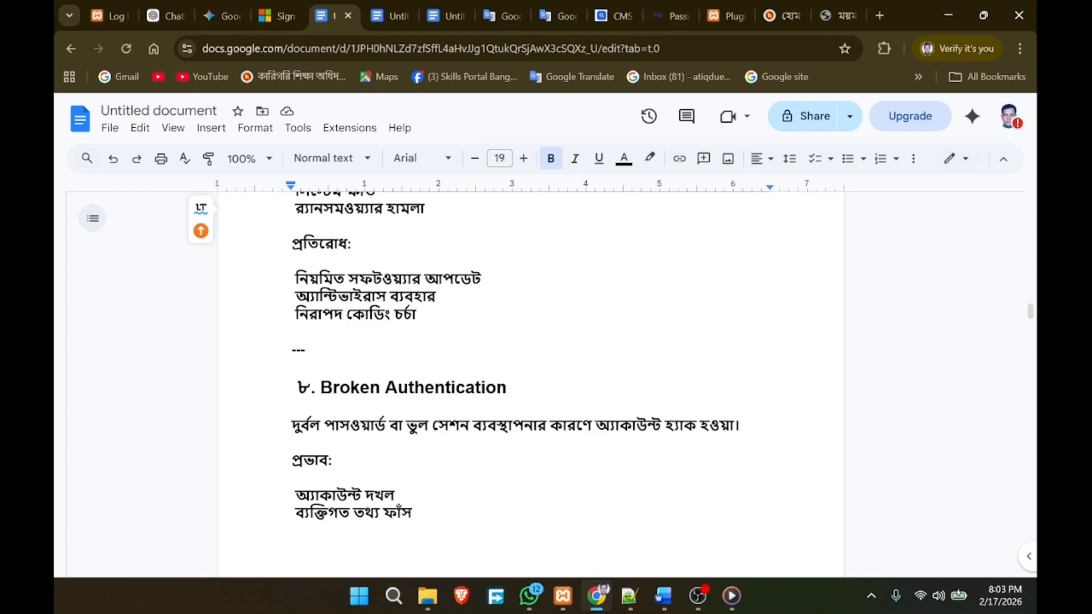
scroll(529, 375, "down", 2)
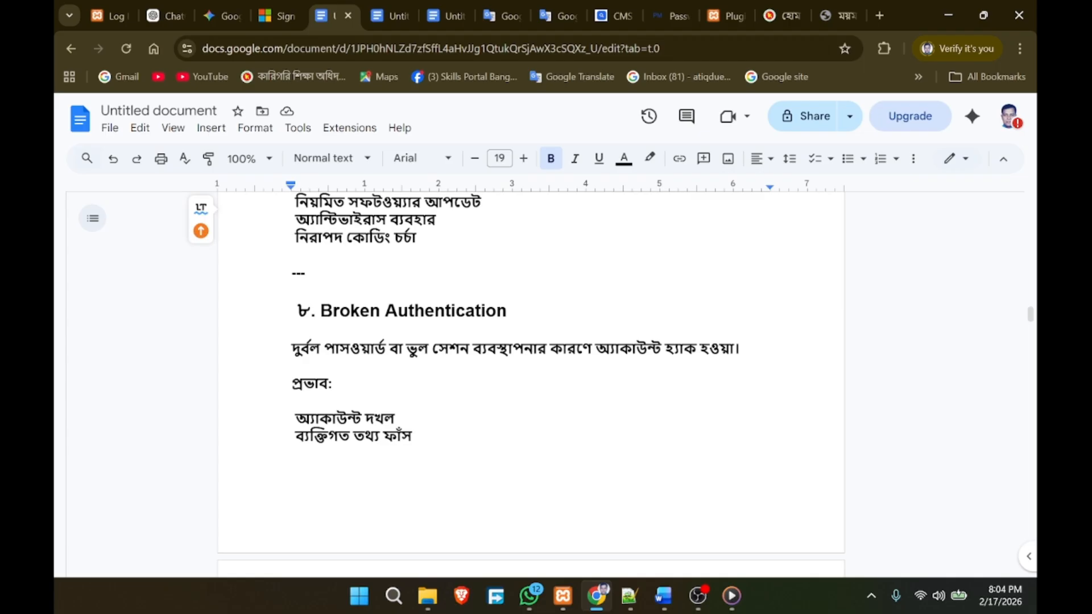
scroll(531, 375, "down", 3)
scroll(532, 375, "down", 4)
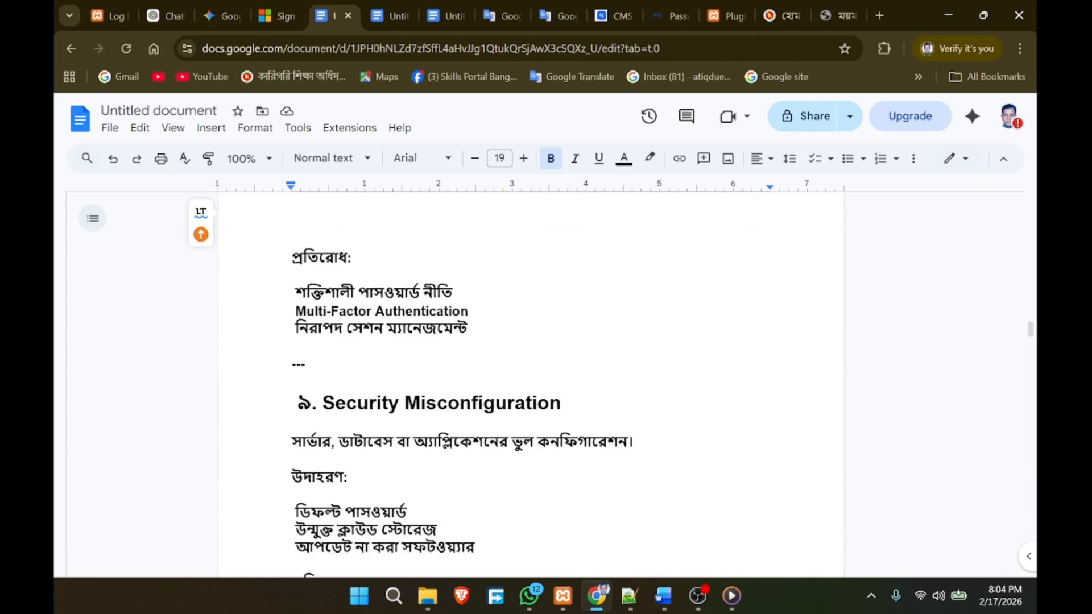
scroll(531, 376, "down", 3)
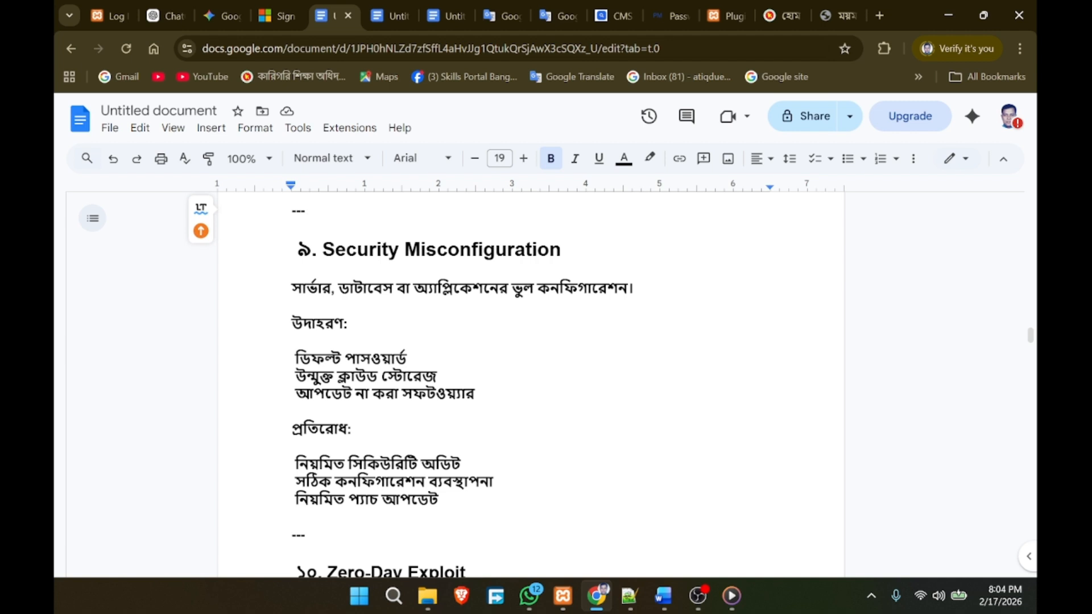
double_click(319, 359)
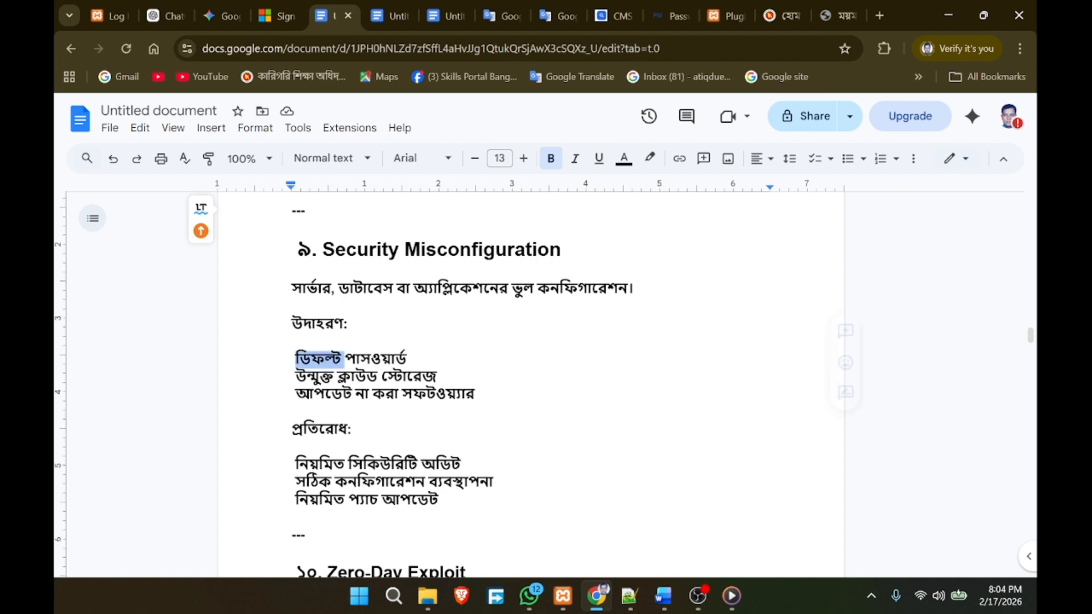
double_click(376, 358)
left_click(292, 412)
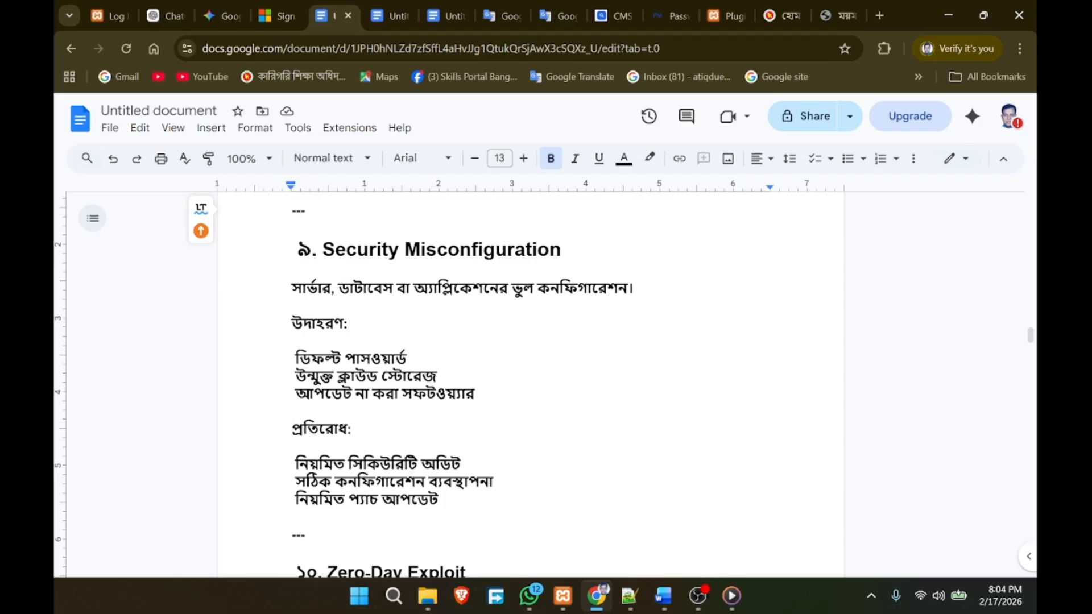
key("shift+Up")
key("shift+Left")
left_click_drag(408, 359, 292, 359)
left_click(437, 376)
key("ctrl+shift+Left")
key("ctrl+shift+Left")
key("ctrl+shift+Left")
left_click(475, 394)
scroll(546, 381, "down", 3)
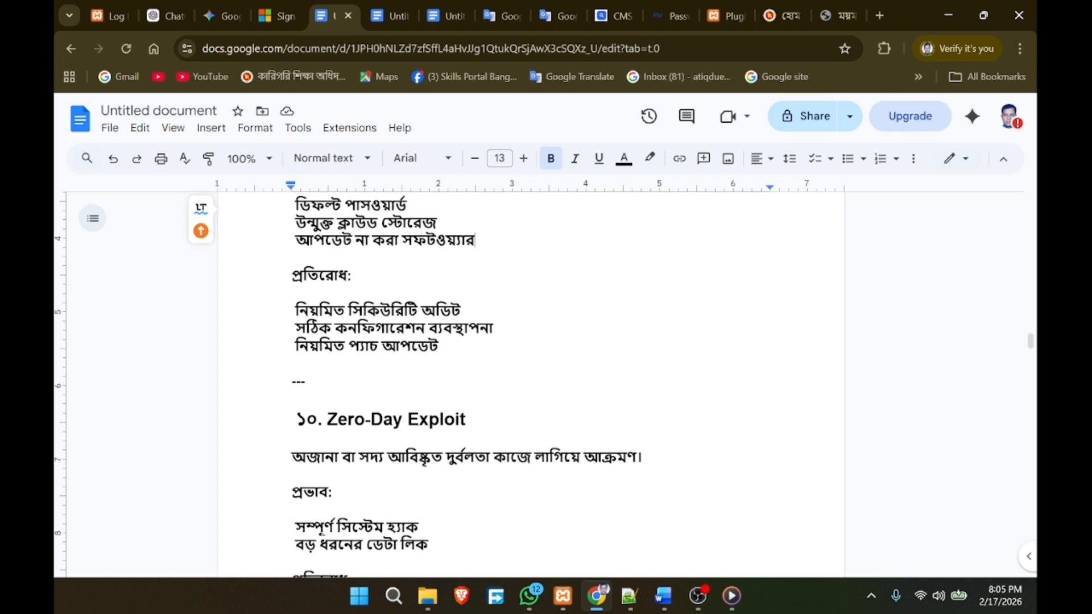
scroll(546, 381, "down", 1)
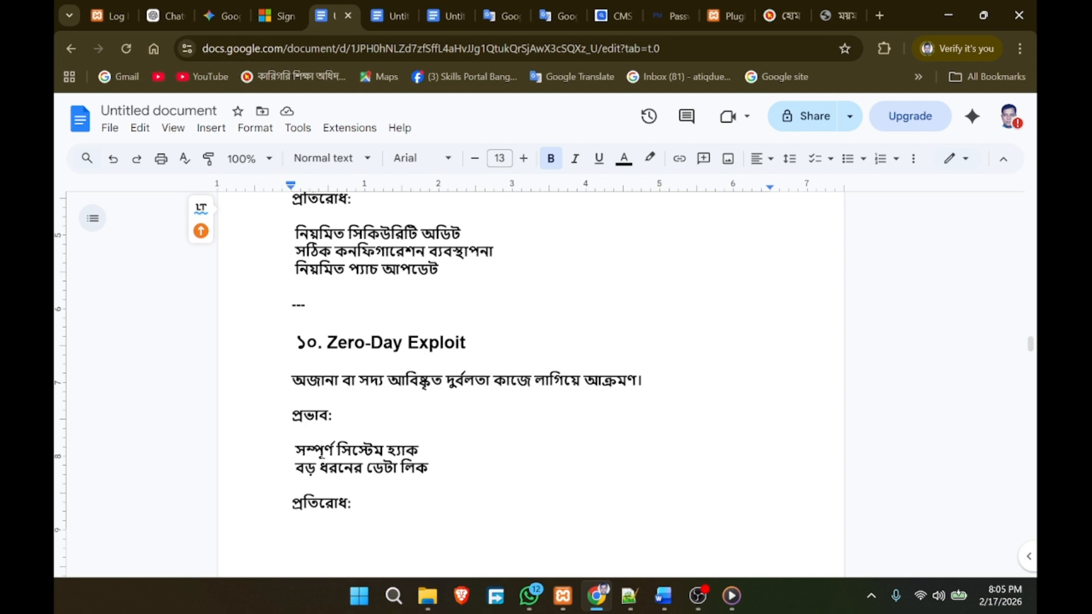
key("shift+Right")
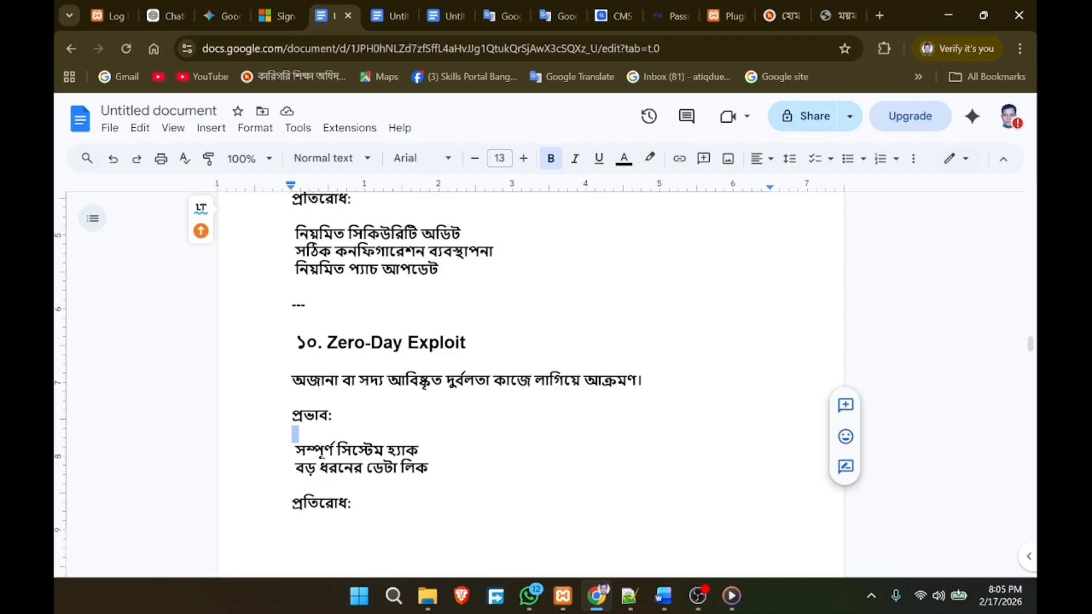
left_click(333, 415)
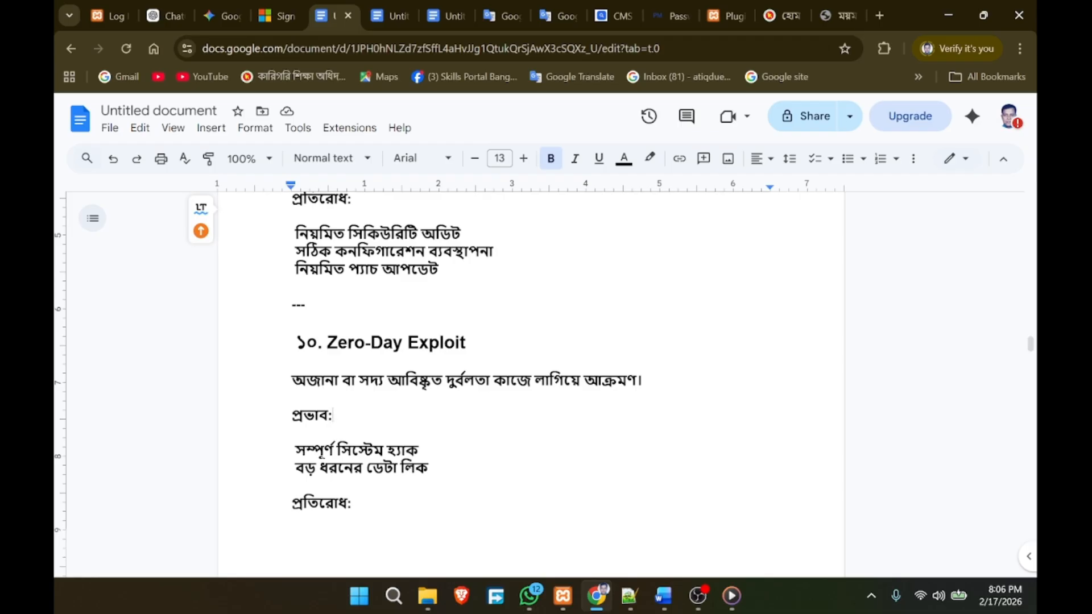
scroll(531, 381, "down", 3)
scroll(531, 381, "up", 10)
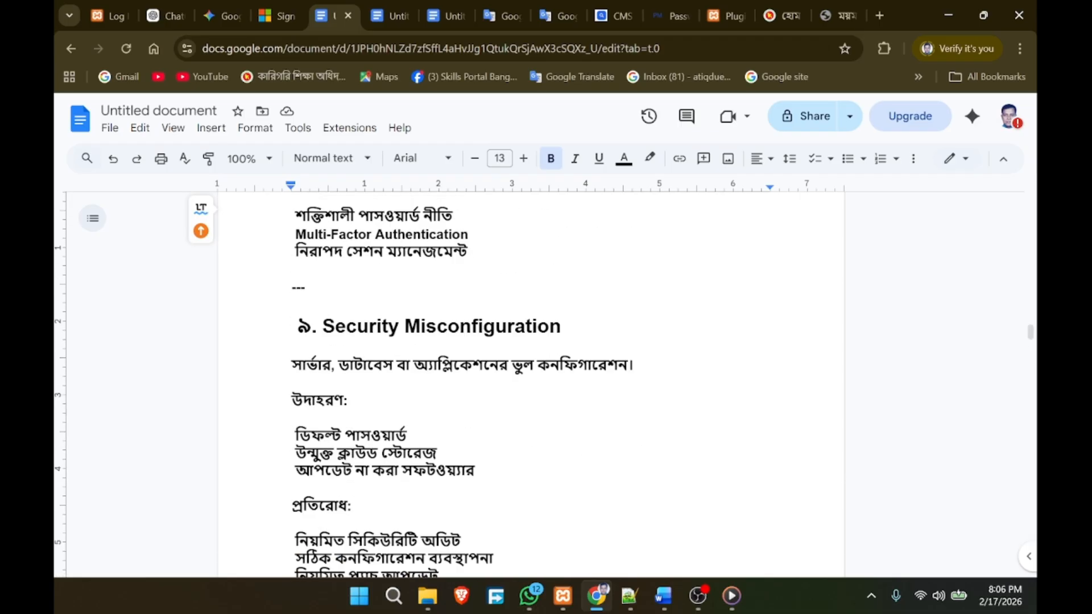
scroll(531, 381, "up", 20)
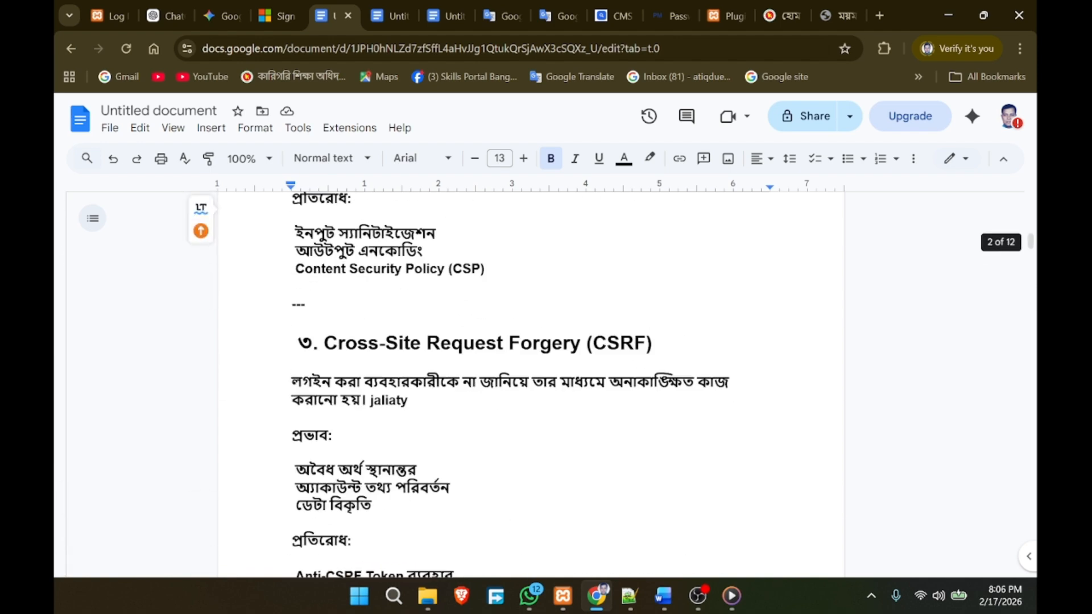
scroll(531, 381, "up", 5)
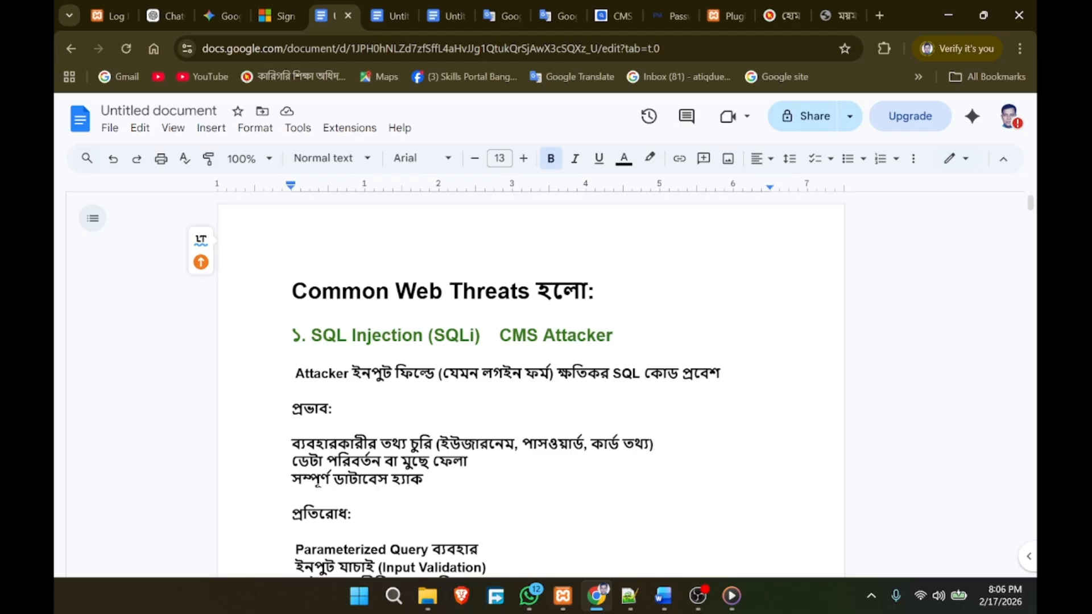
scroll(531, 381, "down", 20)
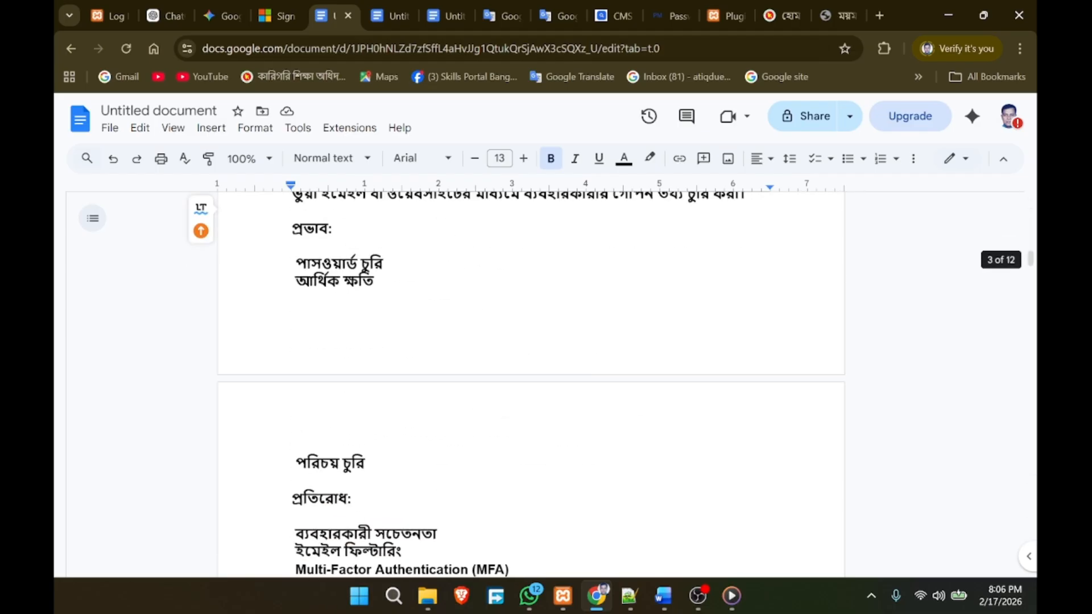
scroll(531, 381, "down", 15)
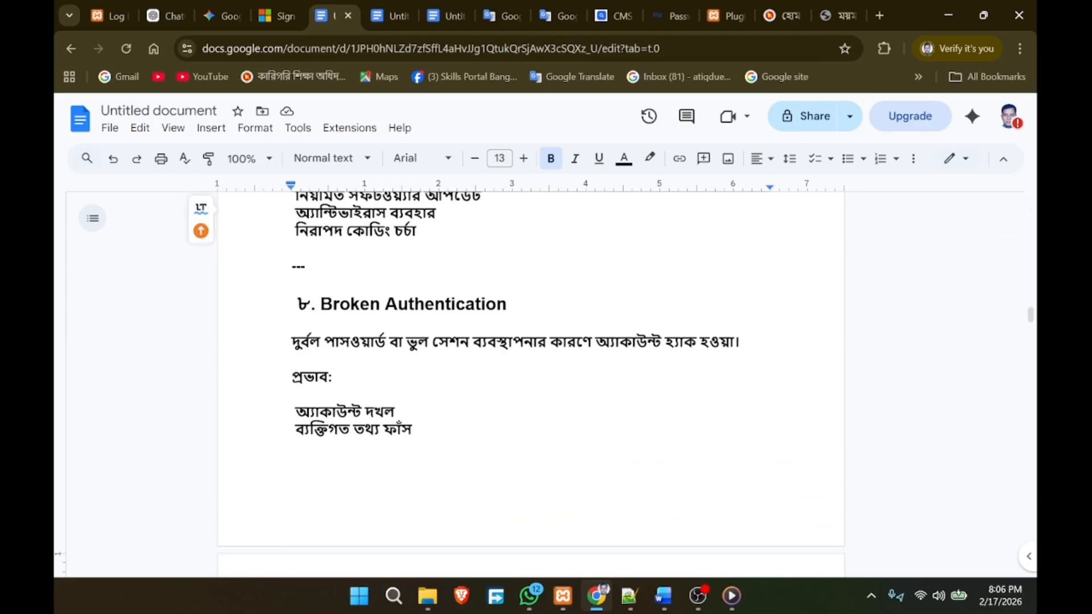
scroll(531, 381, "down", 15)
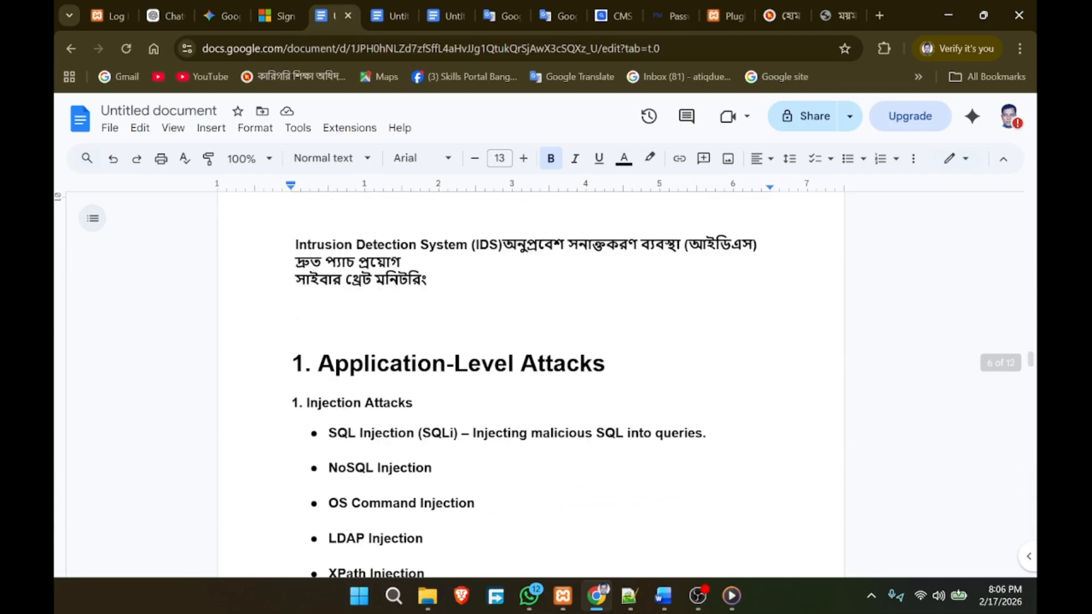
scroll(531, 381, "up", 15)
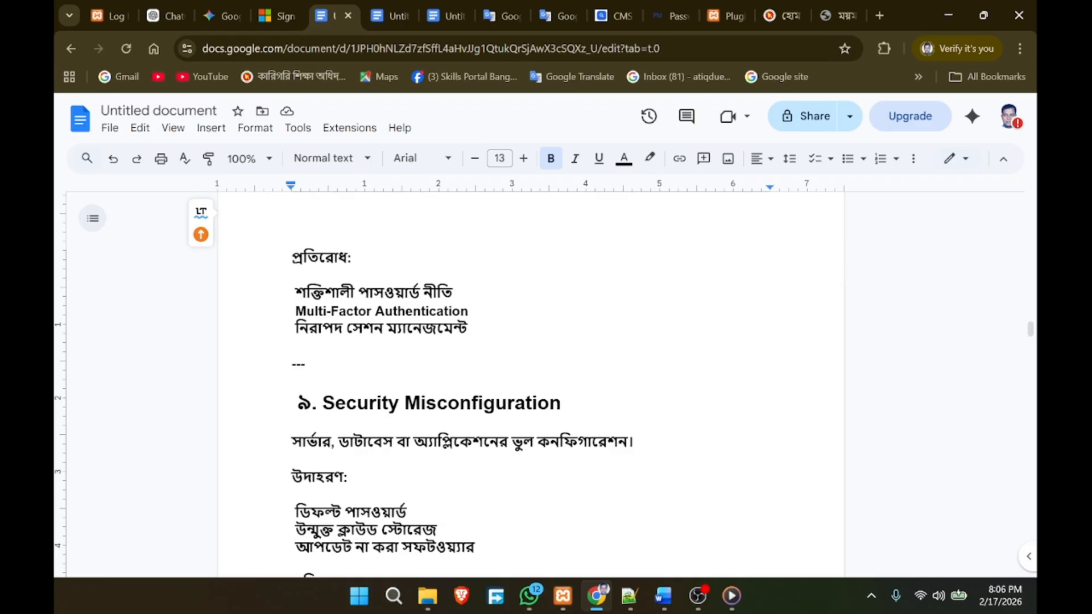
scroll(531, 381, "down", 15)
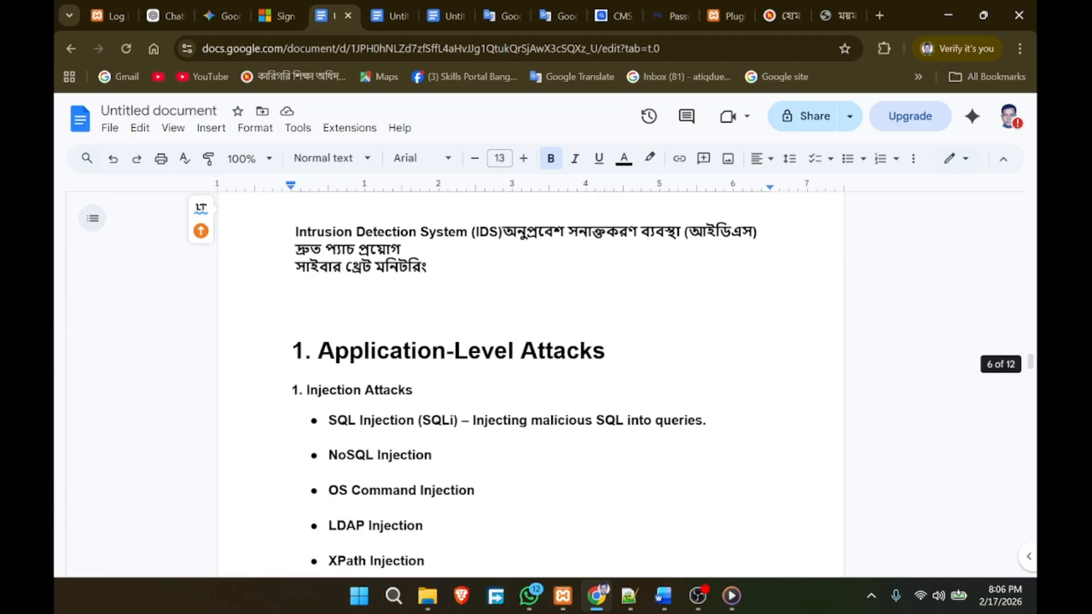
scroll(531, 381, "up", 20)
scroll(531, 381, "down", 5)
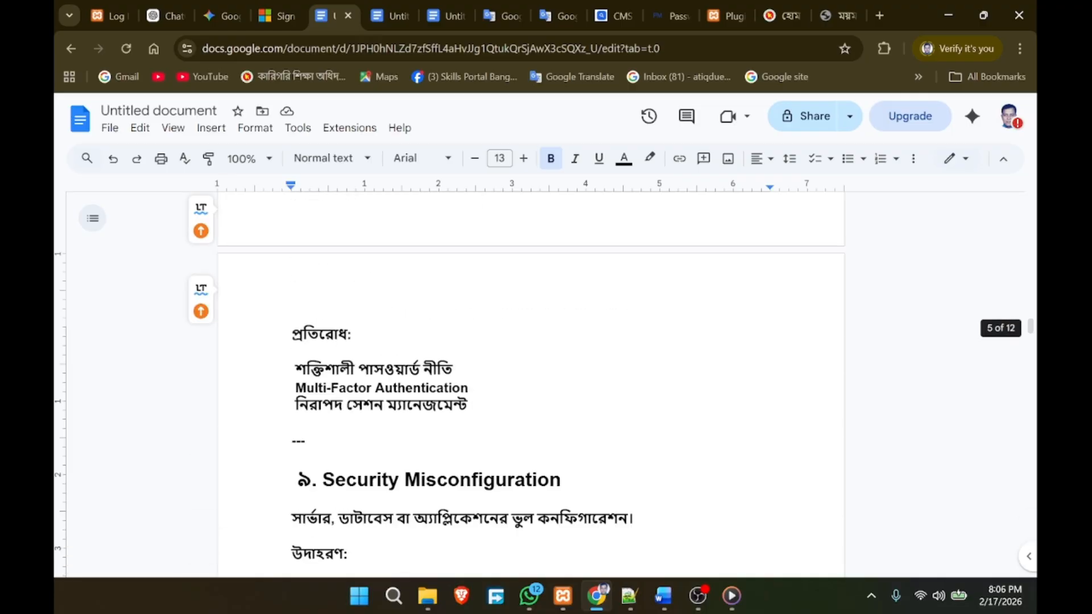
scroll(531, 381, "down", 10)
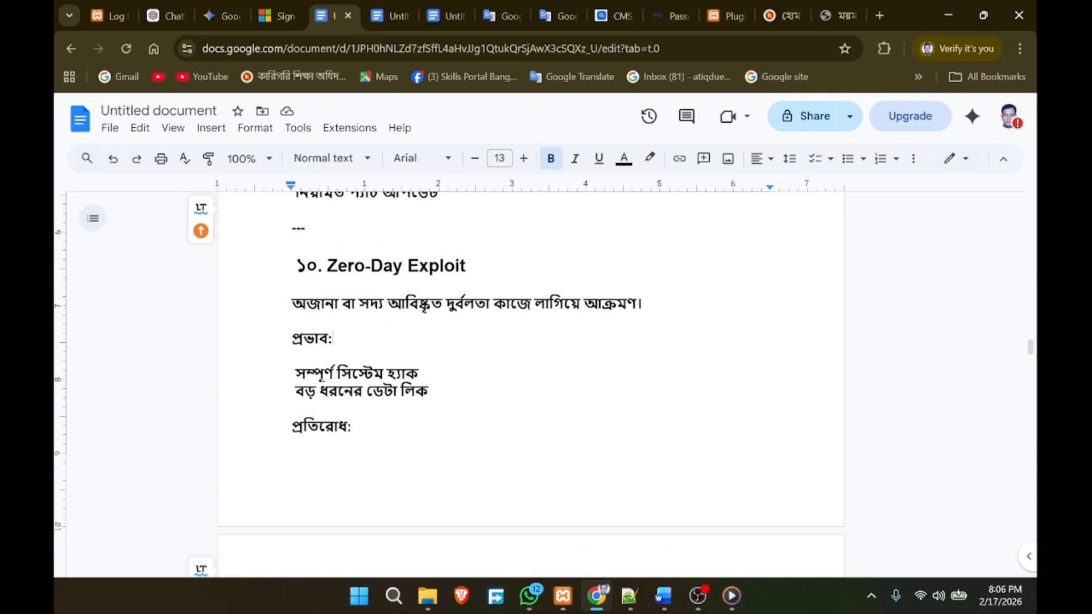
scroll(532, 381, "down", 5)
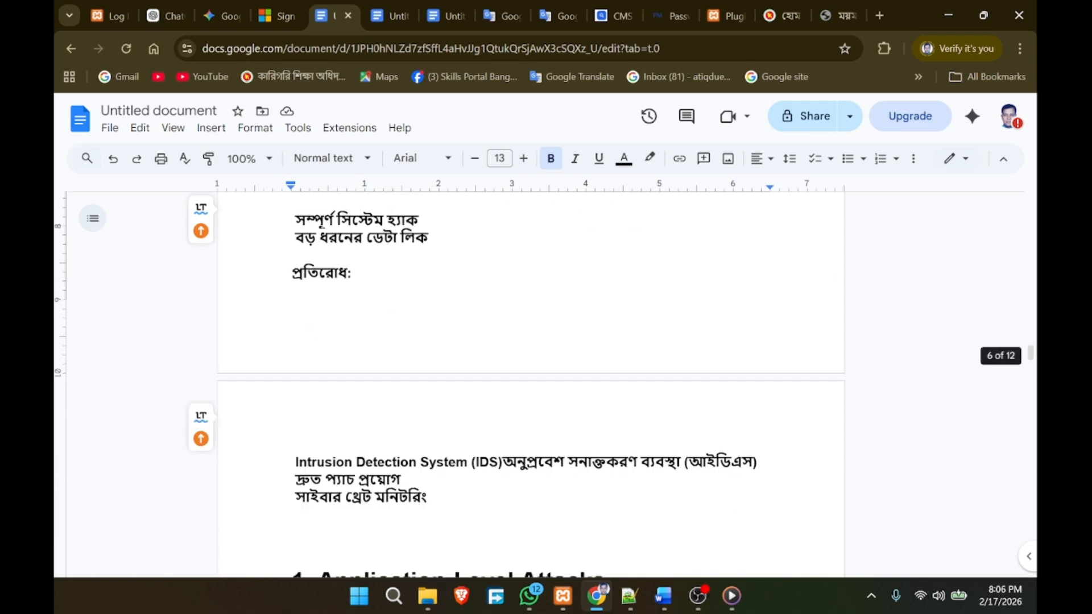
scroll(531, 381, "down", 4)
scroll(531, 381, "up", 1)
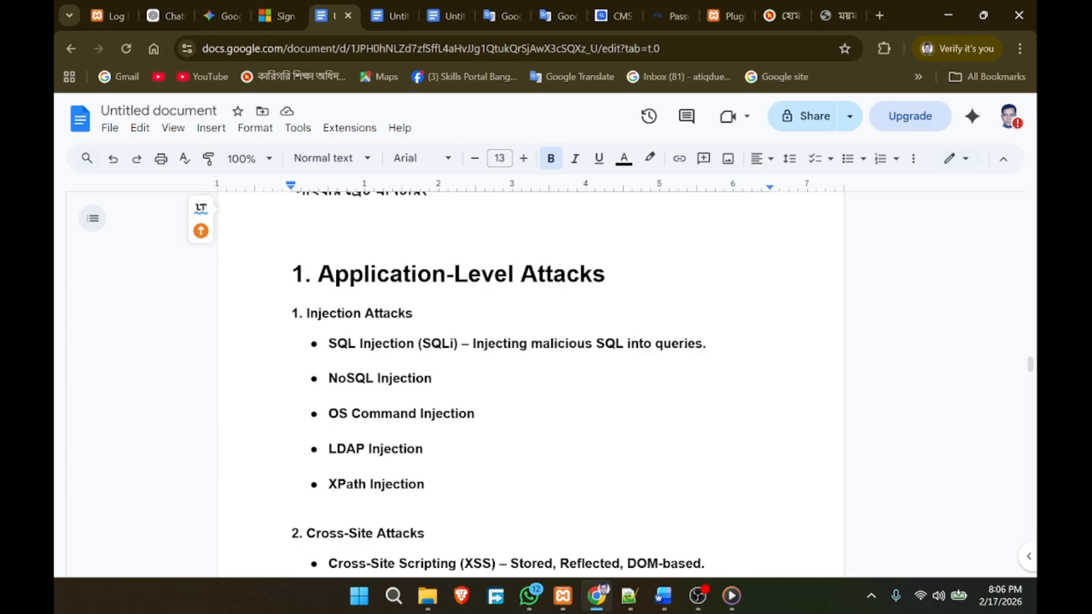
double_click(592, 272)
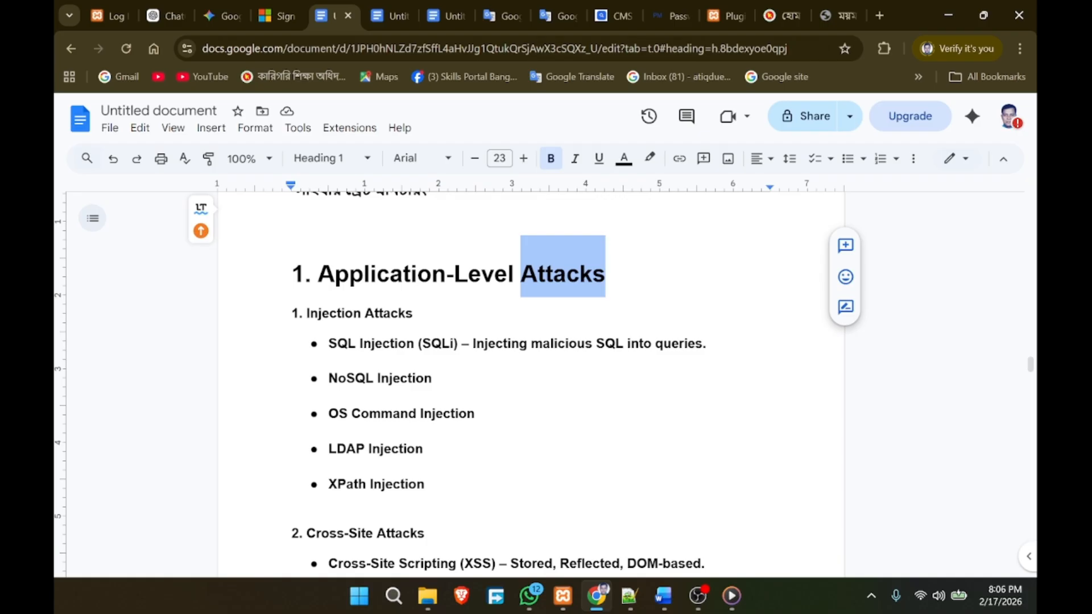
scroll(459, 377, "down", 2)
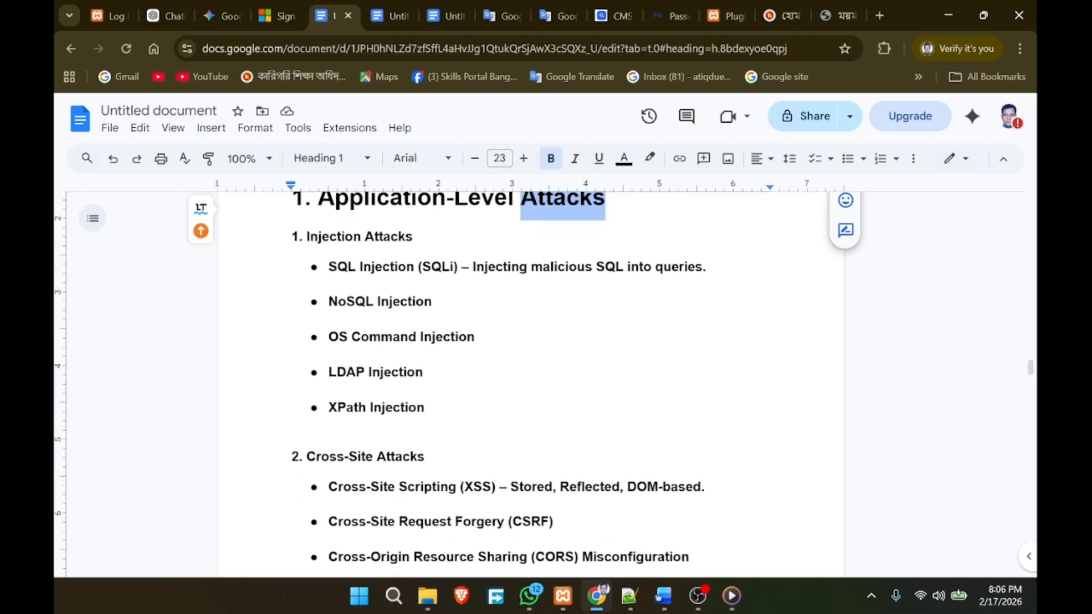
scroll(531, 377, "down", 4)
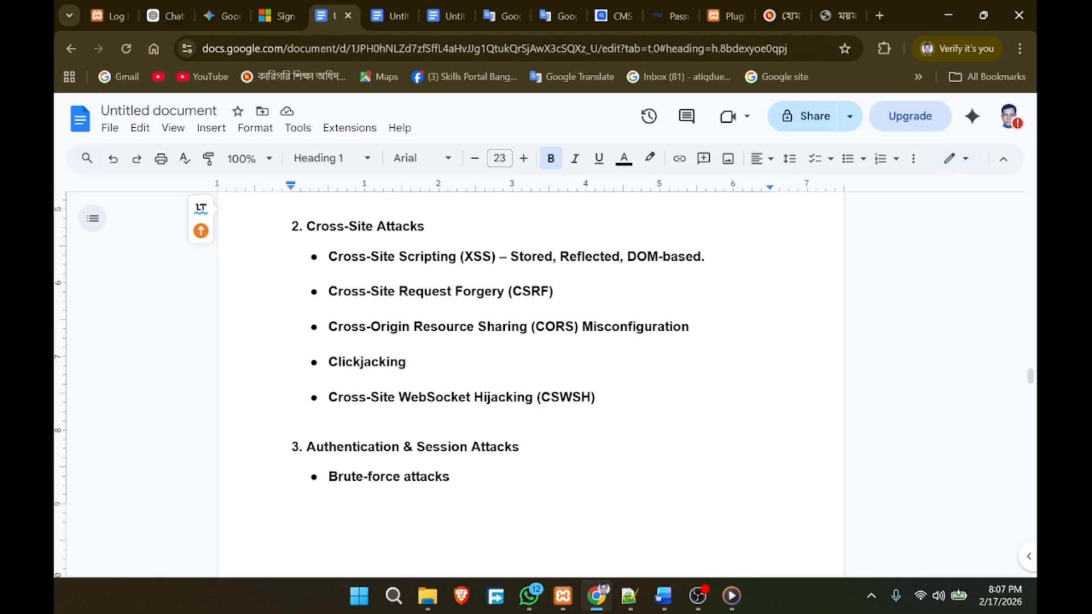
scroll(531, 378, "down", 2)
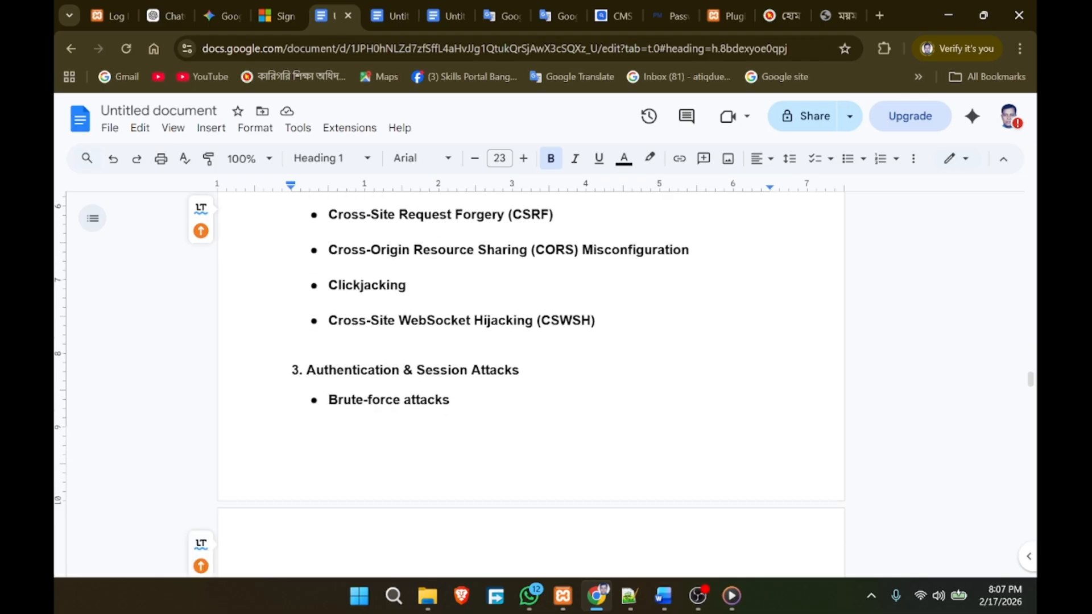
scroll(532, 377, "down", 8)
scroll(532, 377, "down", 2)
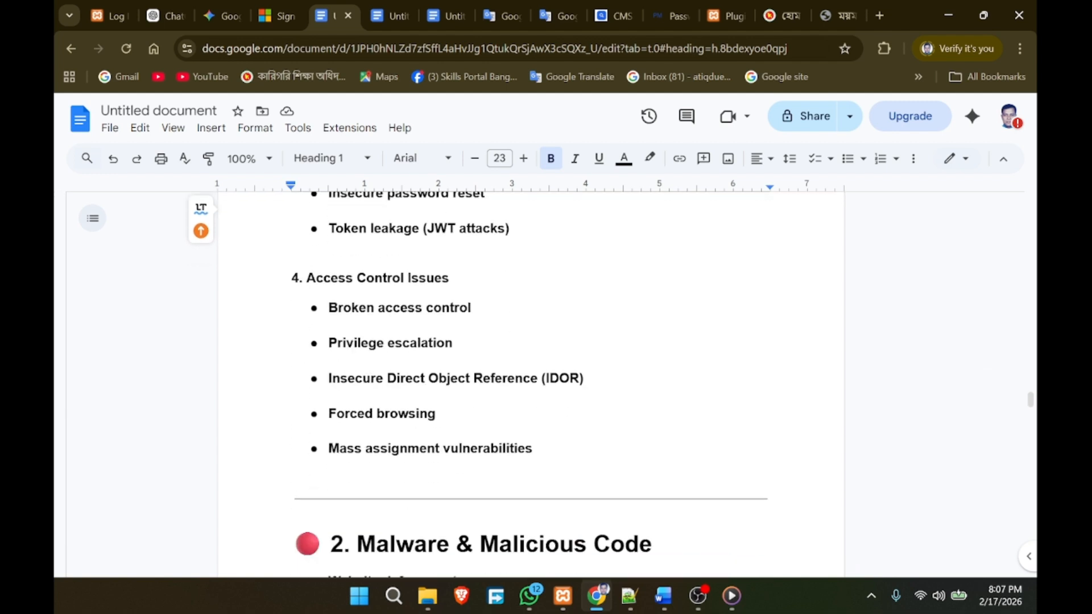
scroll(531, 378, "down", 4)
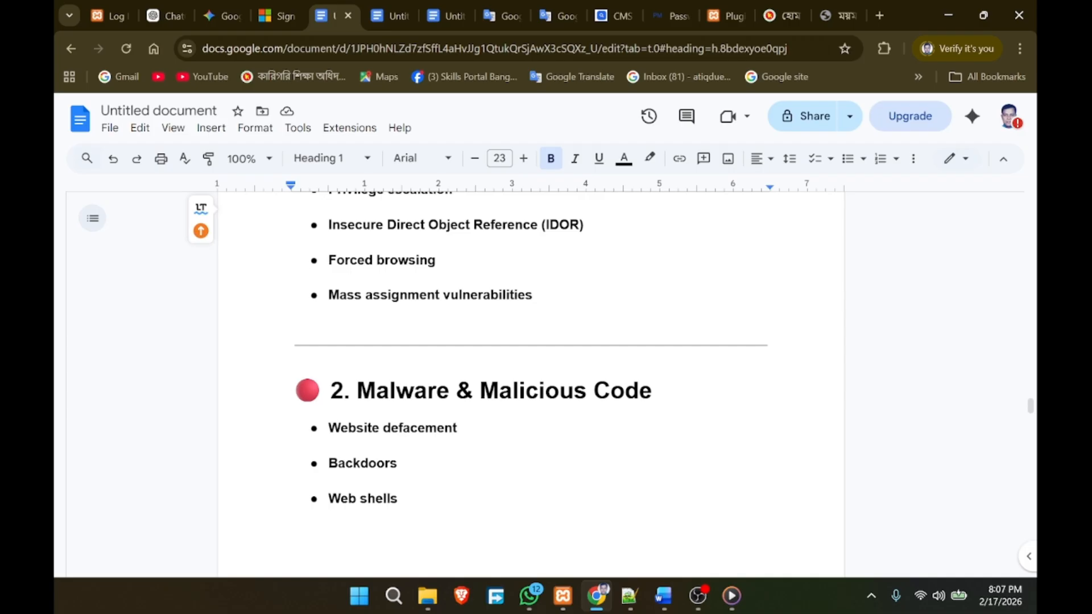
scroll(531, 348, "down", 2)
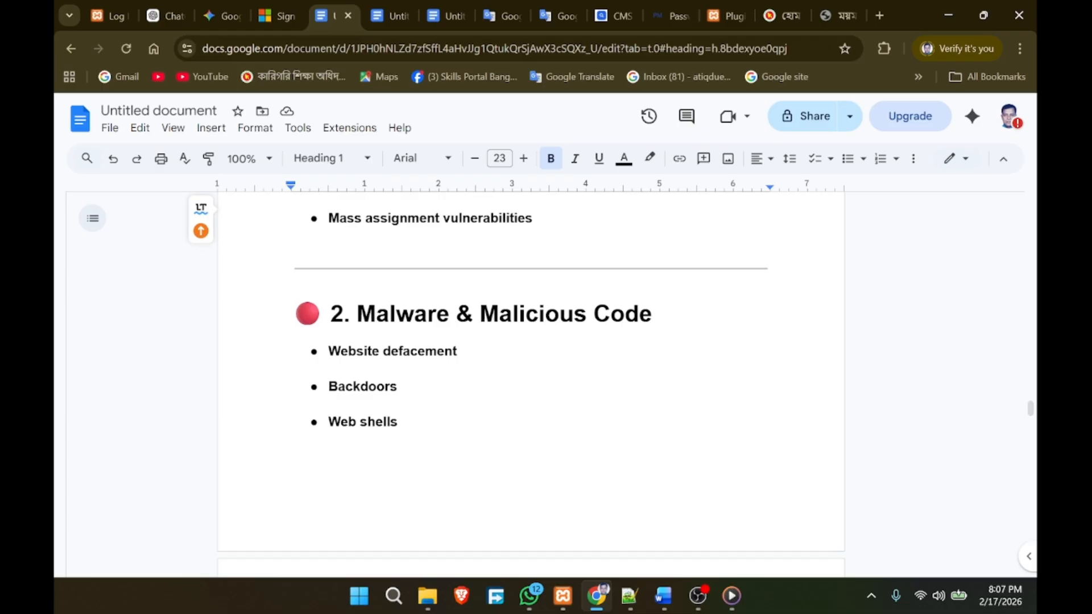
scroll(531, 369, "down", 4)
scroll(531, 370, "up", 6)
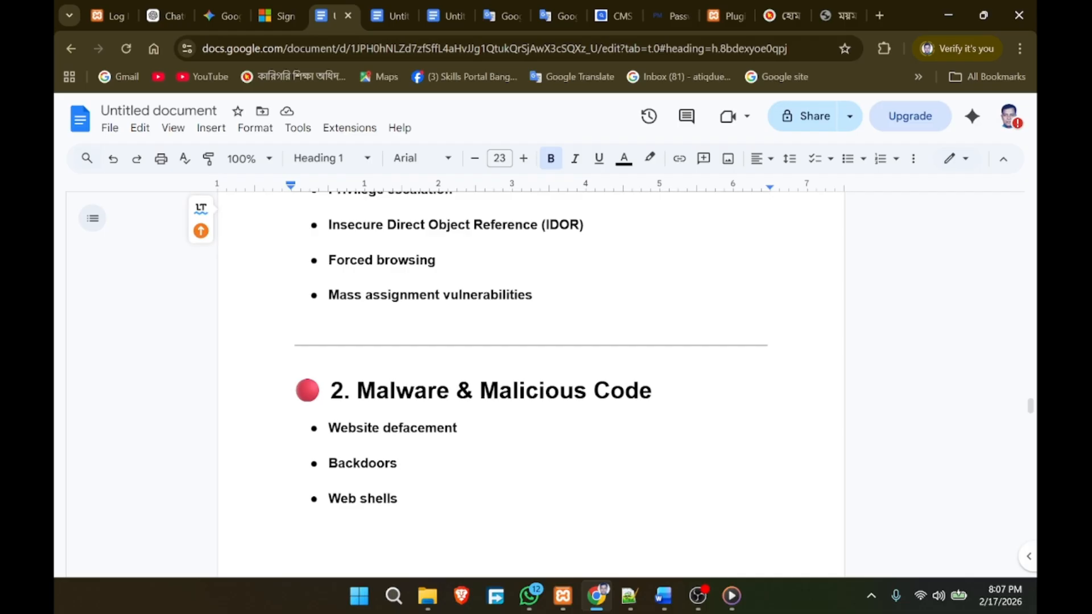
scroll(531, 381, "down", 12)
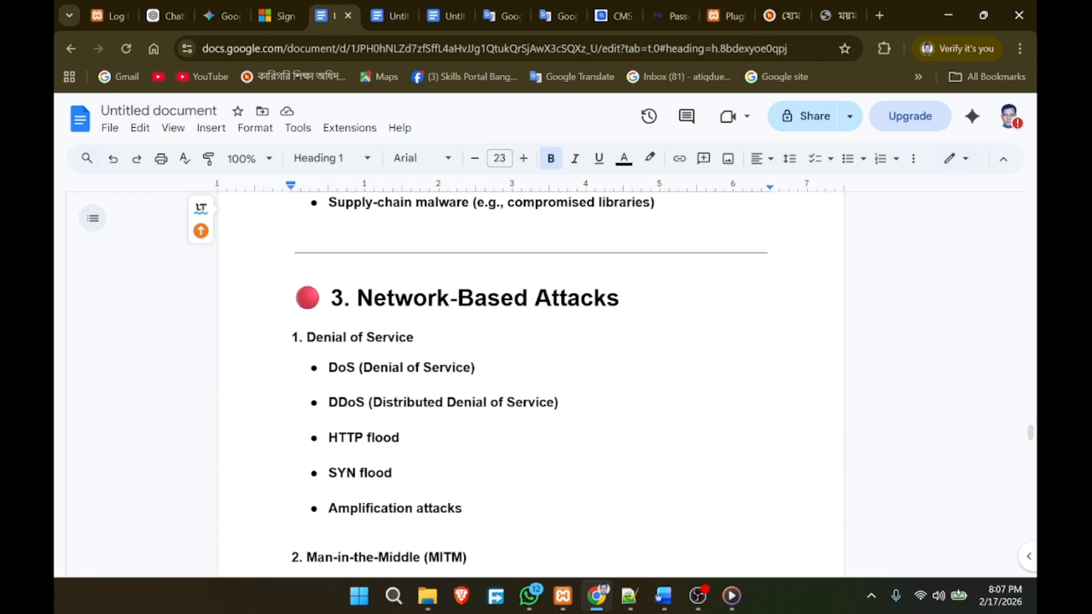
left_click_drag(559, 402, 329, 402)
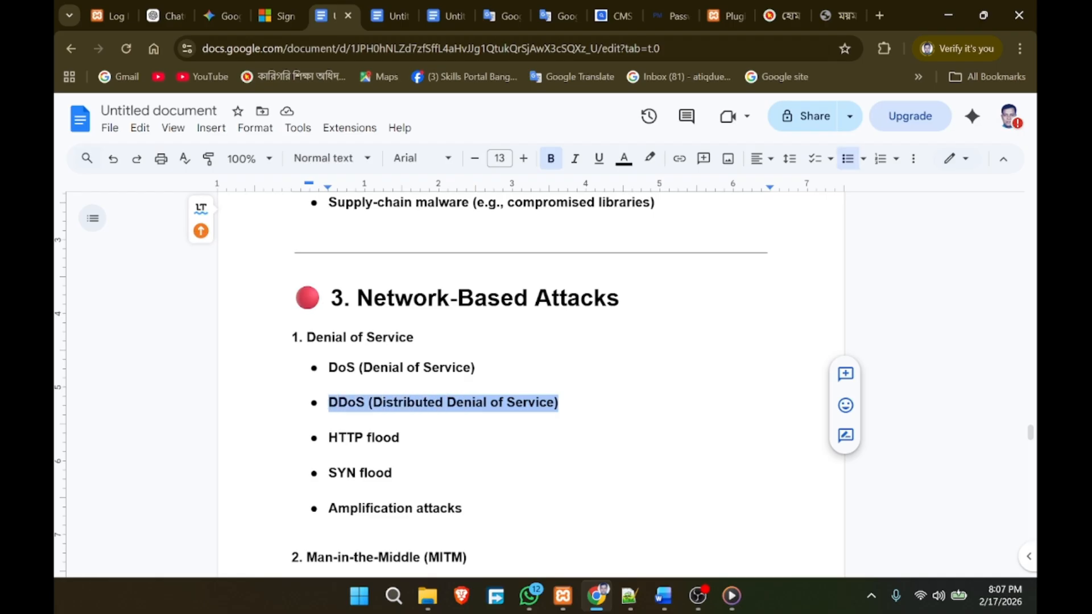
left_click(399, 437)
left_click_drag(559, 402, 339, 402)
left_click(400, 437)
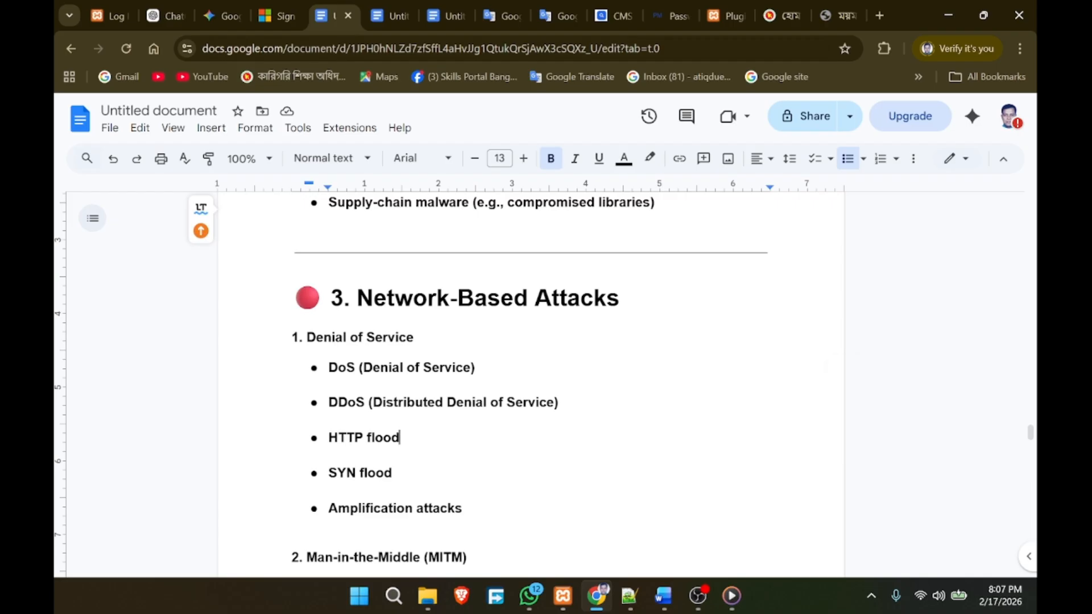
scroll(529, 381, "down", 3)
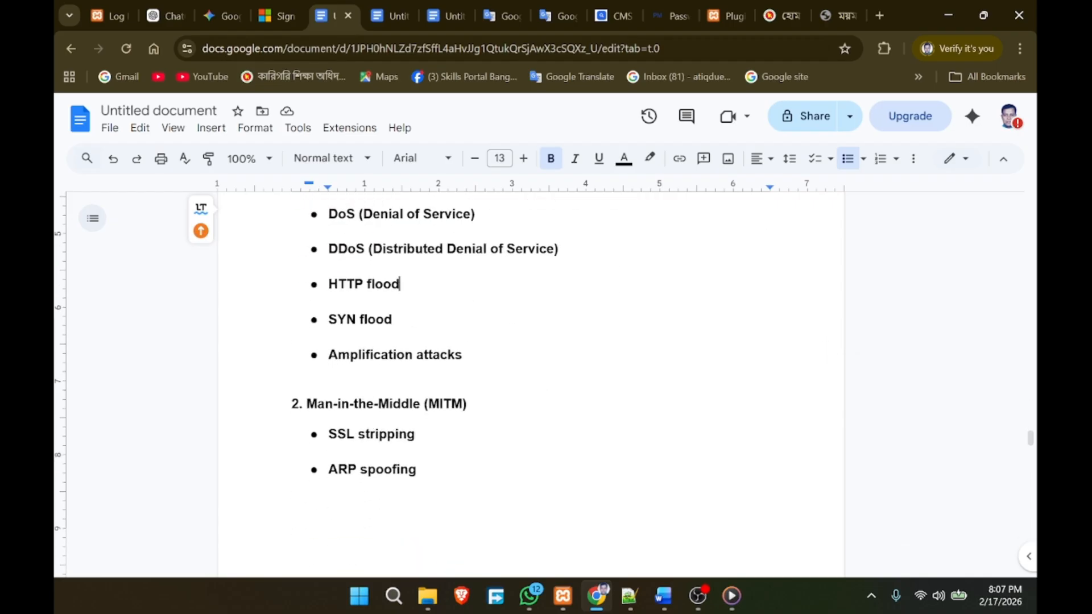
scroll(529, 381, "down", 1)
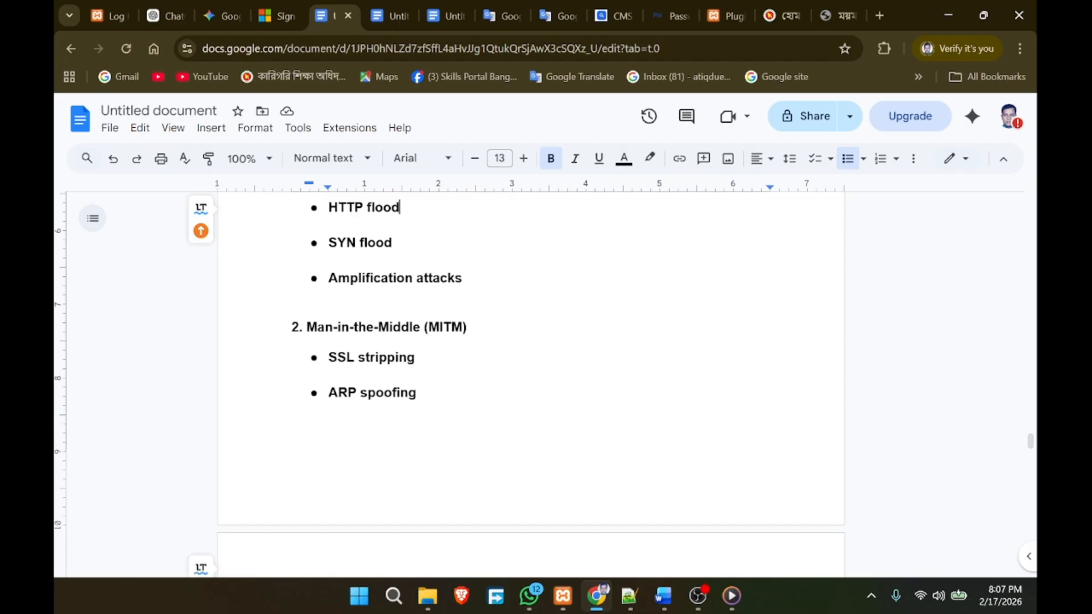
scroll(529, 381, "up", 3)
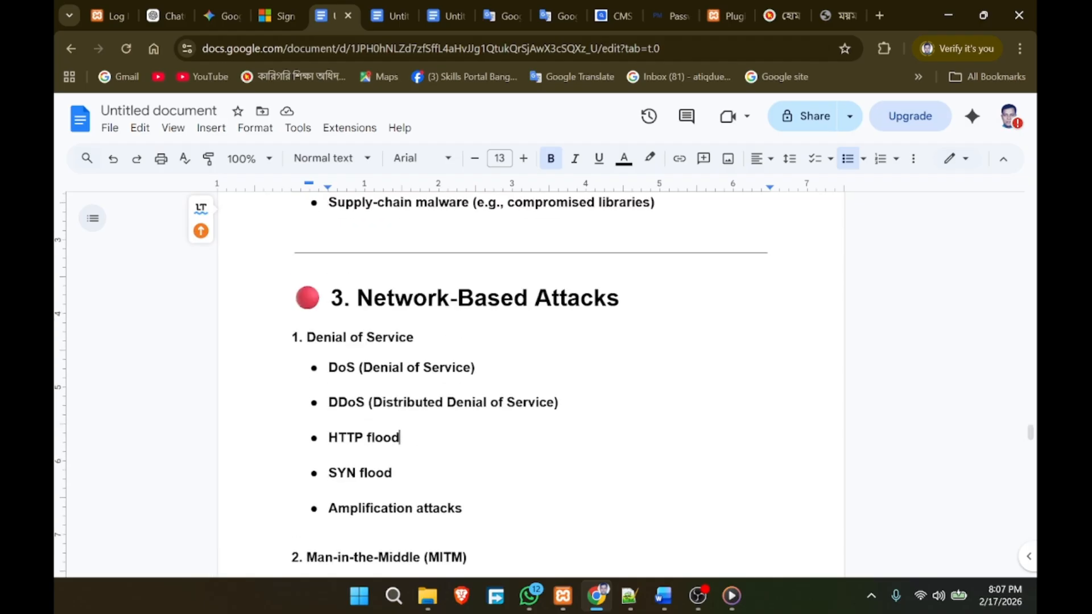
scroll(529, 381, "down", 4)
scroll(529, 381, "down", 5)
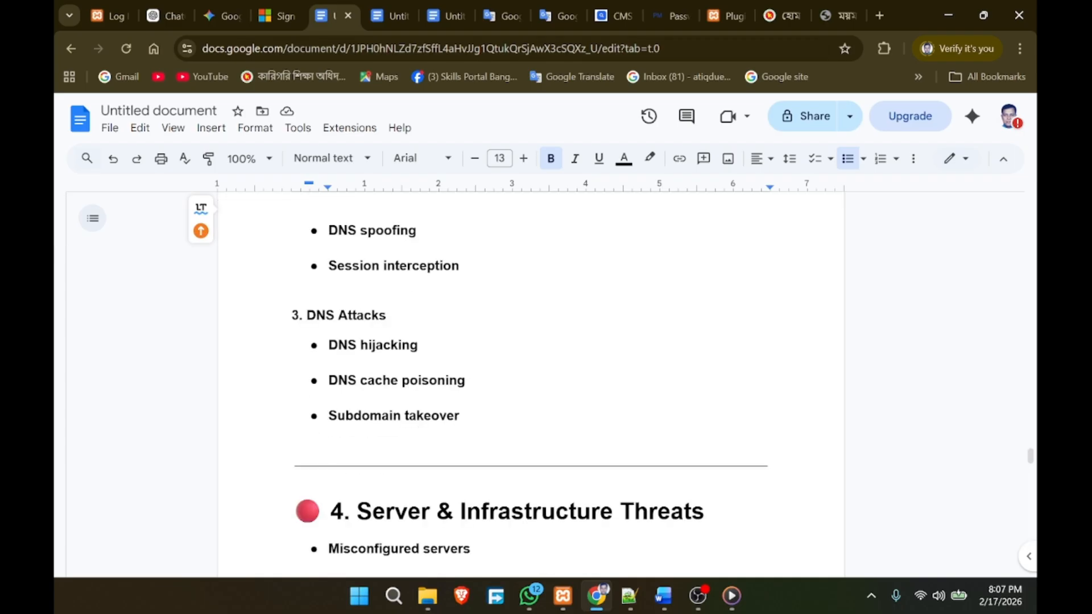
scroll(529, 381, "down", 3)
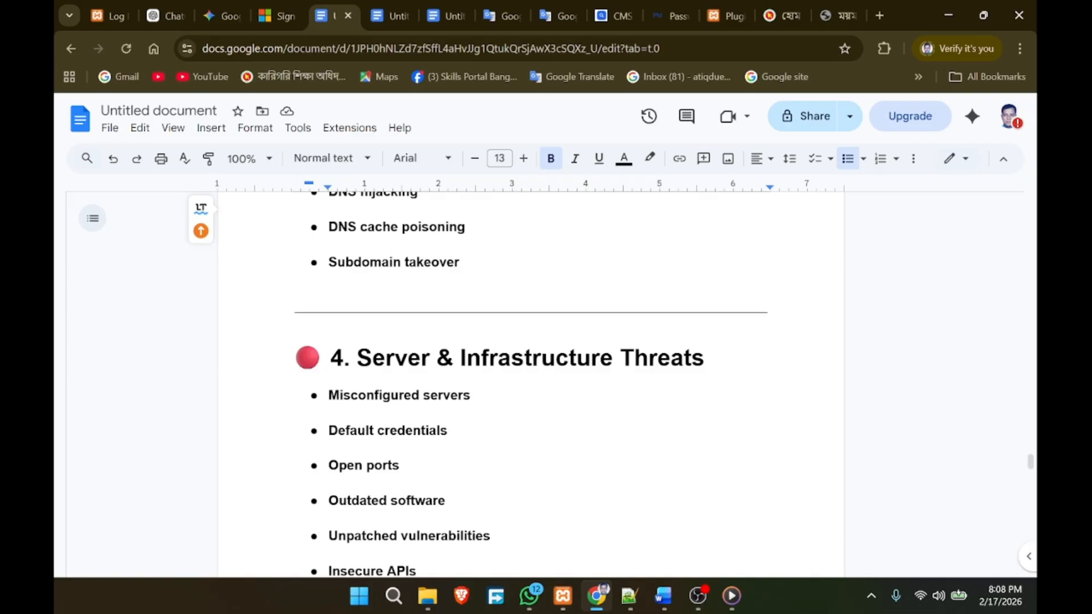
scroll(529, 381, "down", 2)
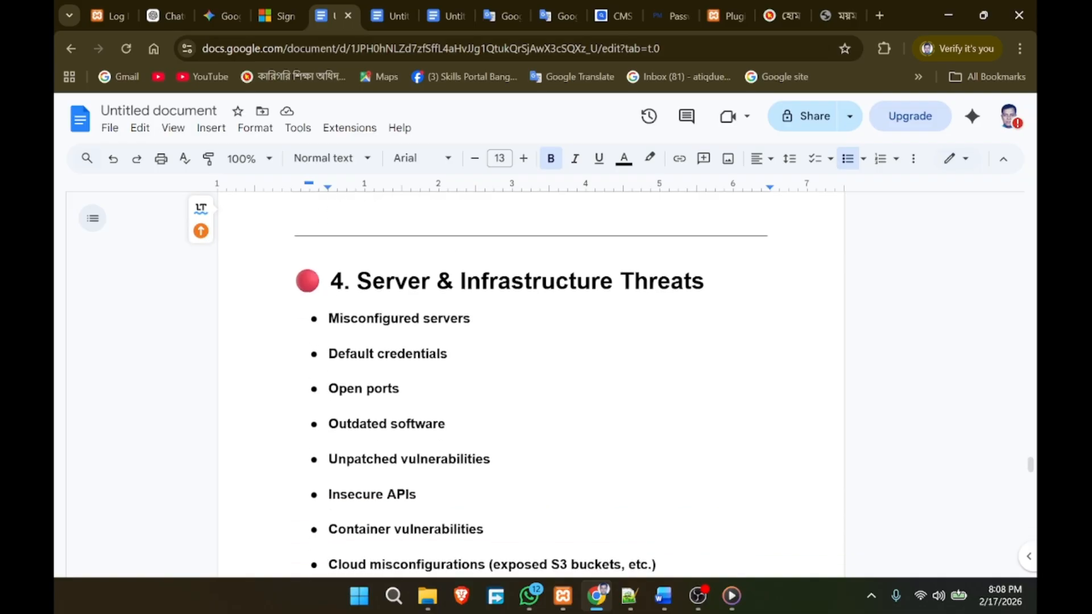
double_click(447, 318)
left_click(445, 423)
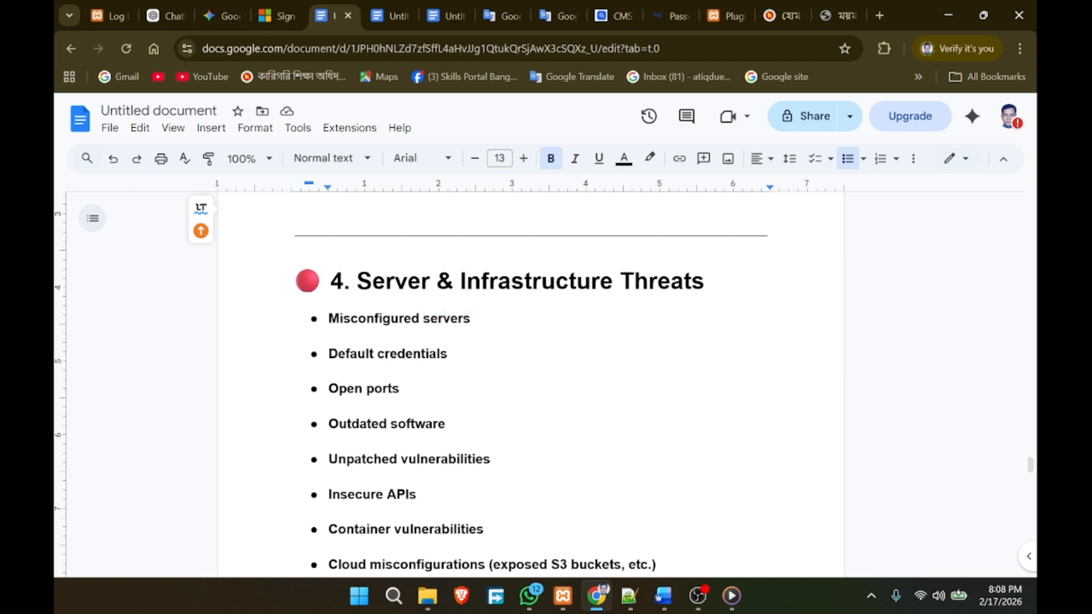
scroll(529, 381, "down", 4)
scroll(529, 381, "down", 5)
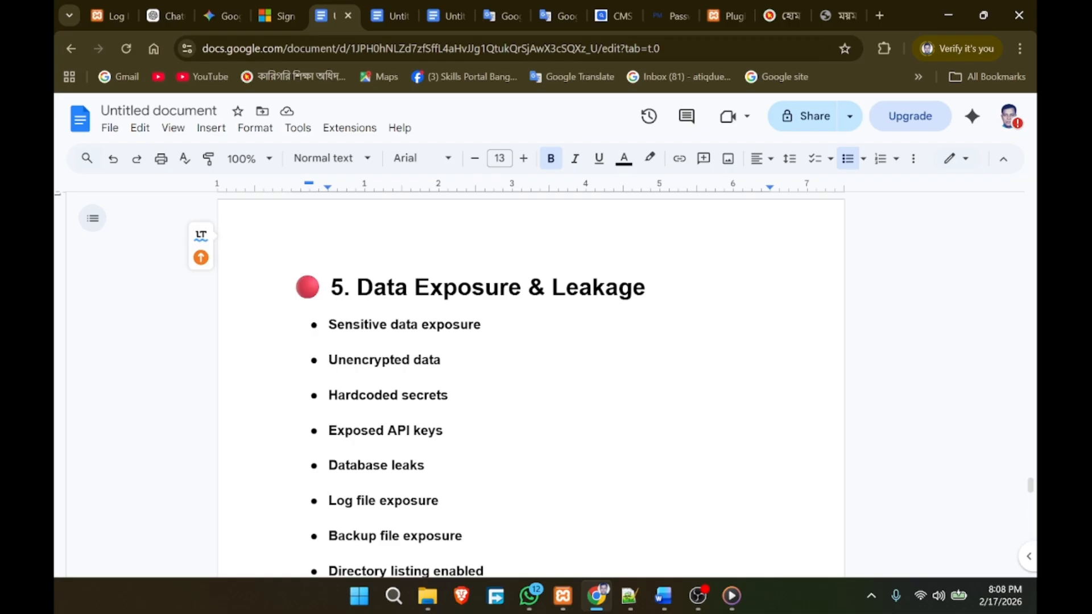
left_click(353, 359)
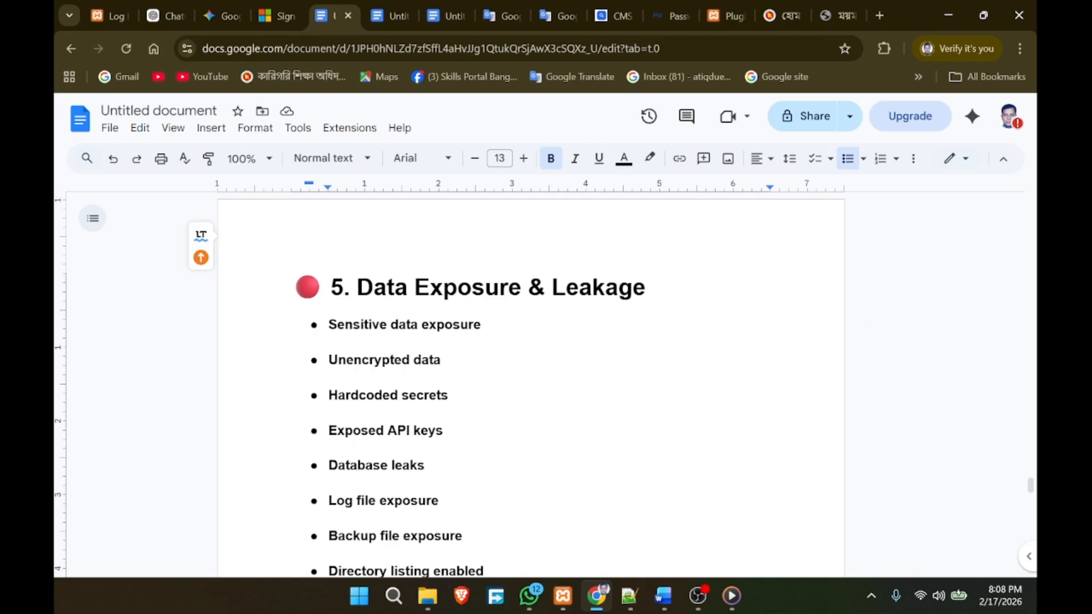
left_click(442, 360, "shift")
left_click(448, 395)
double_click(362, 359)
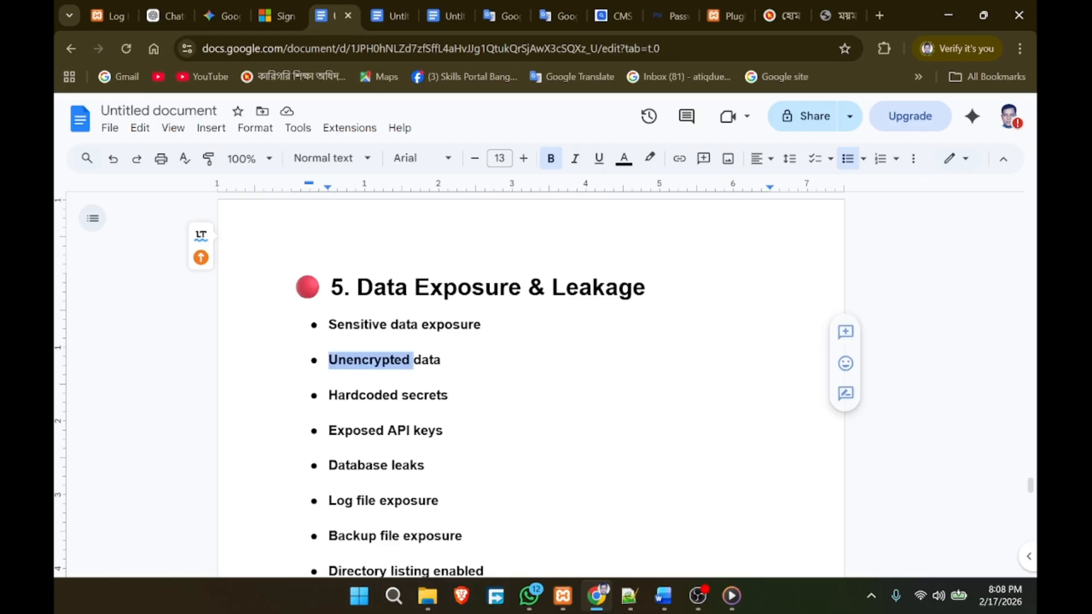
left_click(329, 377)
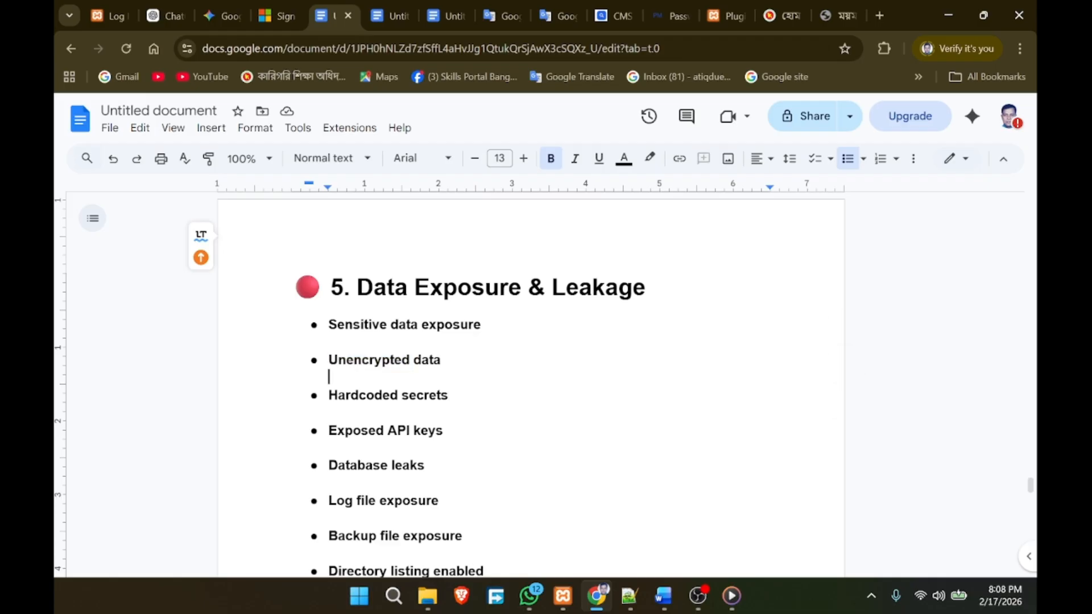
scroll(364, 376, "down", 1)
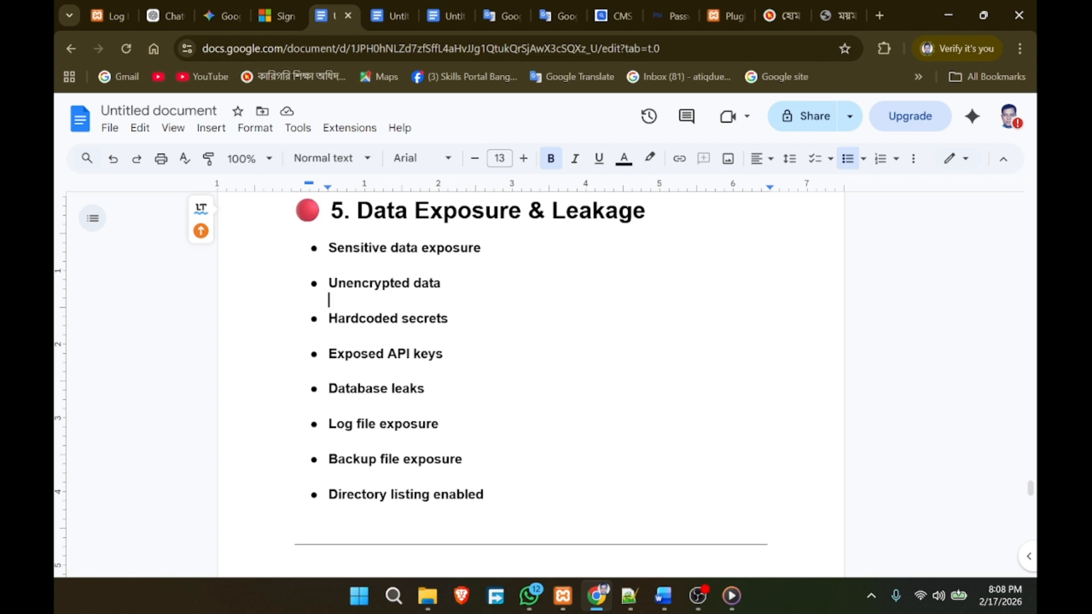
left_click(390, 388)
scroll(529, 385, "down", 5)
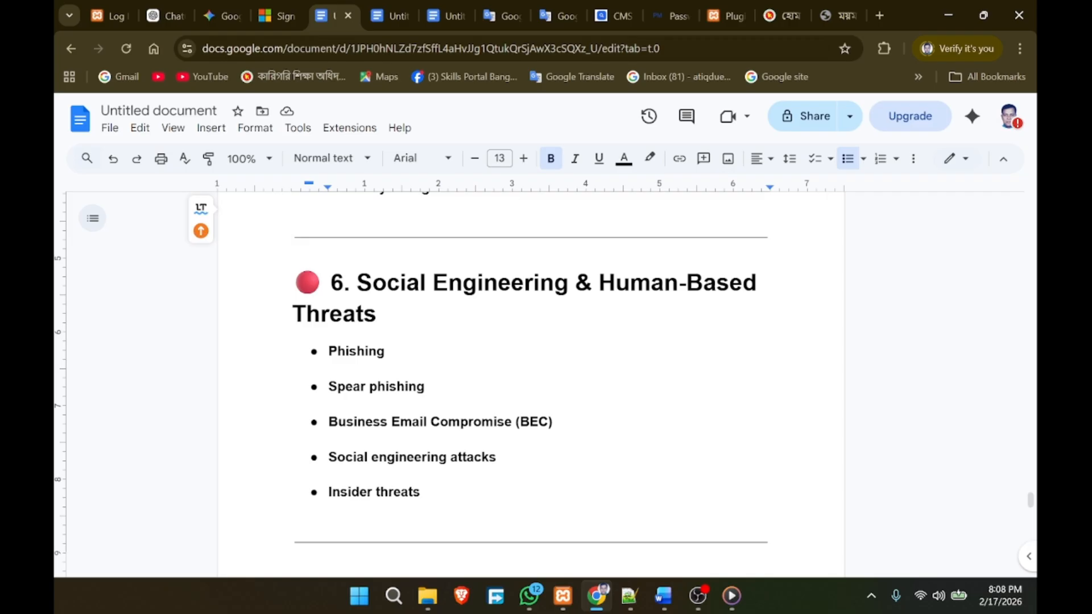
double_click(368, 351)
left_click(329, 404)
scroll(531, 384, "down", 2)
scroll(530, 385, "up", 2)
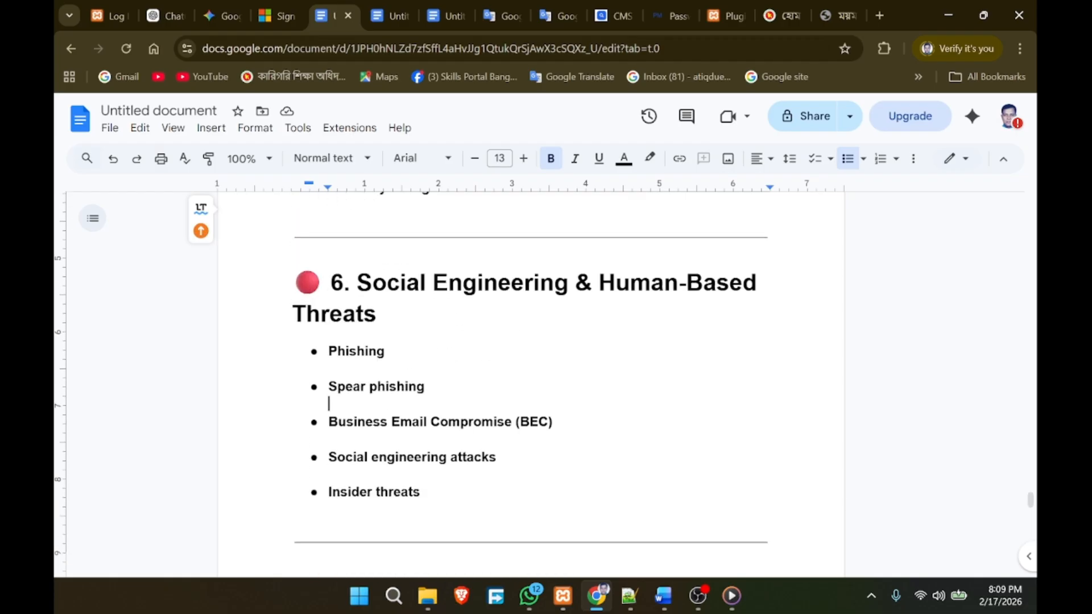
scroll(531, 375, "down", 5)
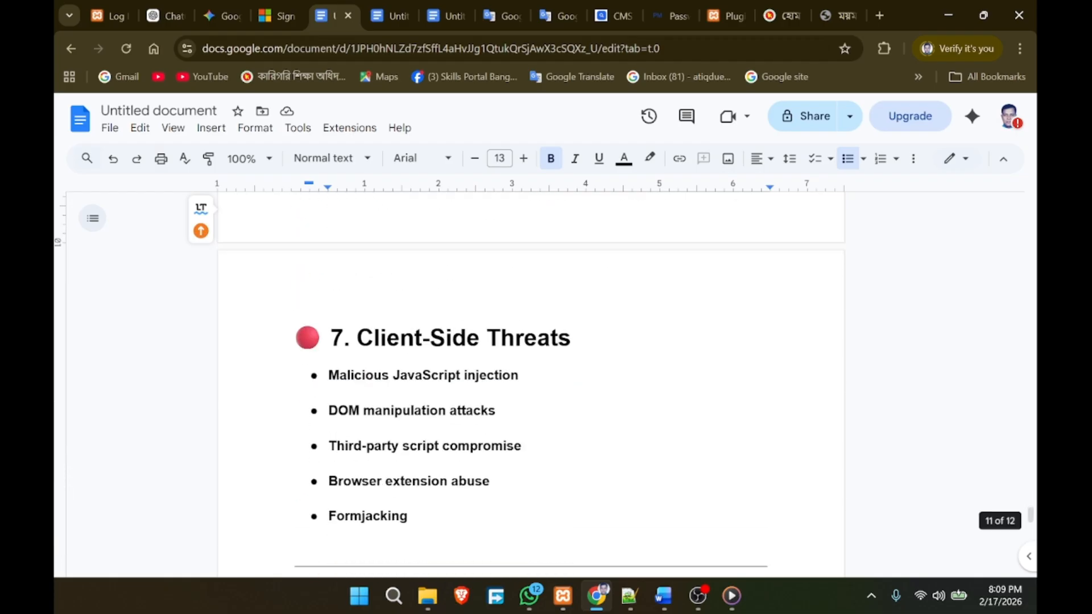
scroll(532, 375, "down", 2)
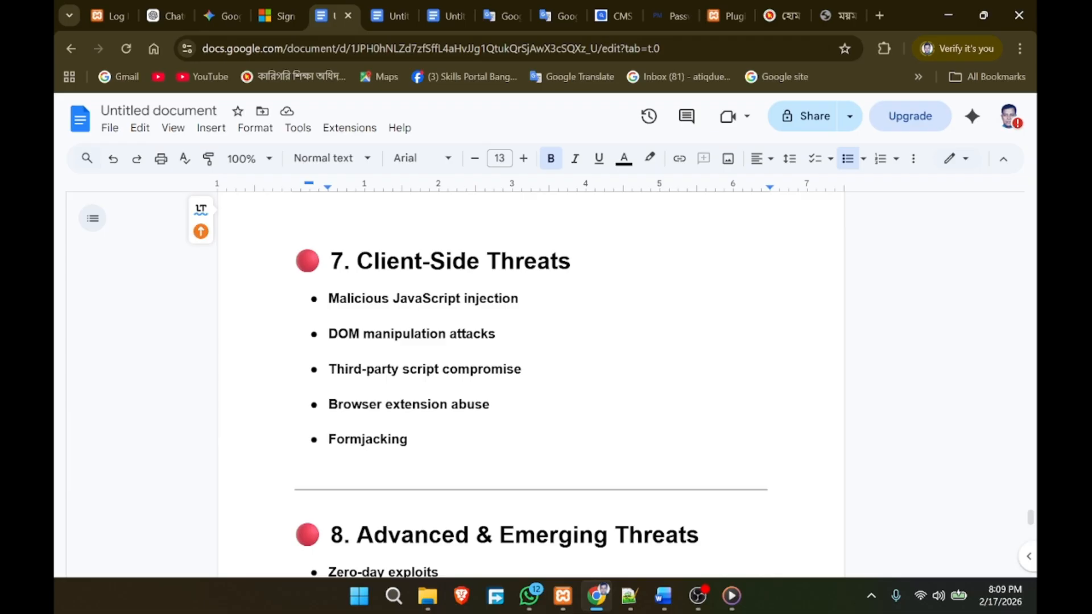
left_click(439, 298)
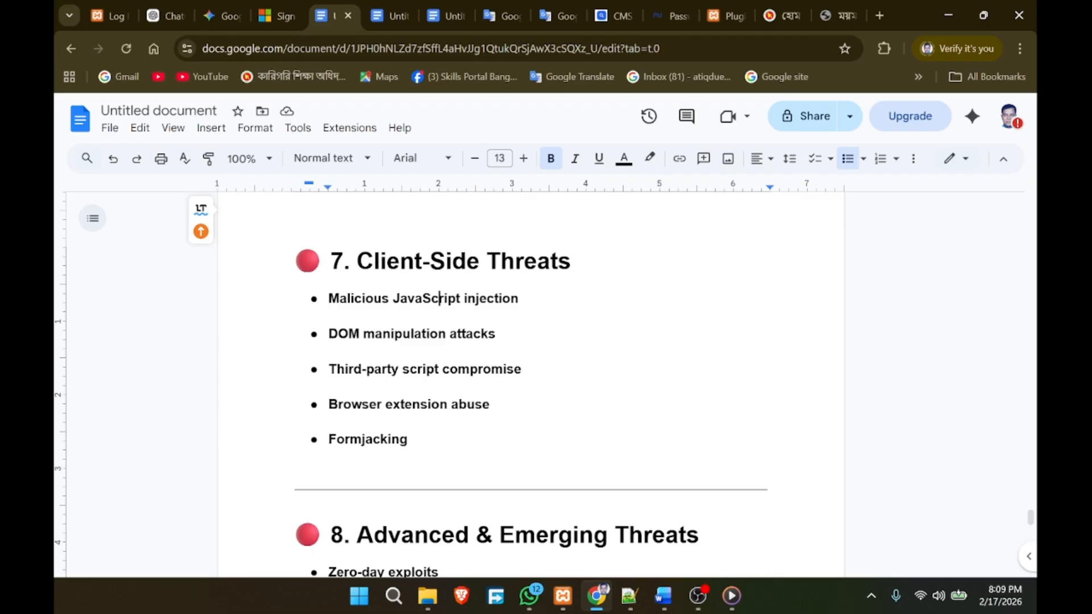
scroll(530, 375, "down", 4)
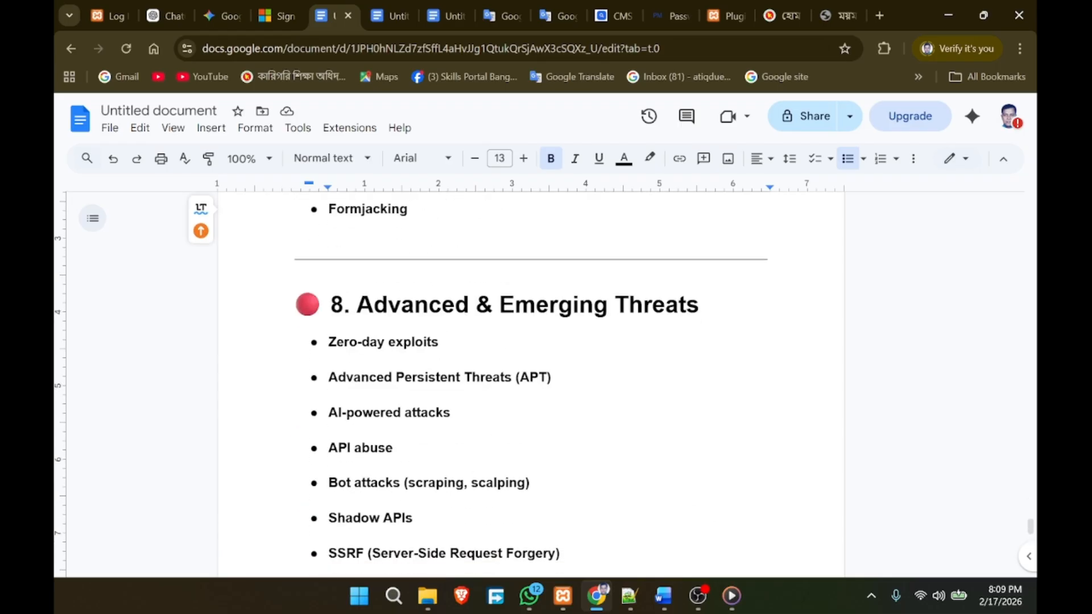
scroll(530, 385, "down", 2)
scroll(531, 384, "up", 2)
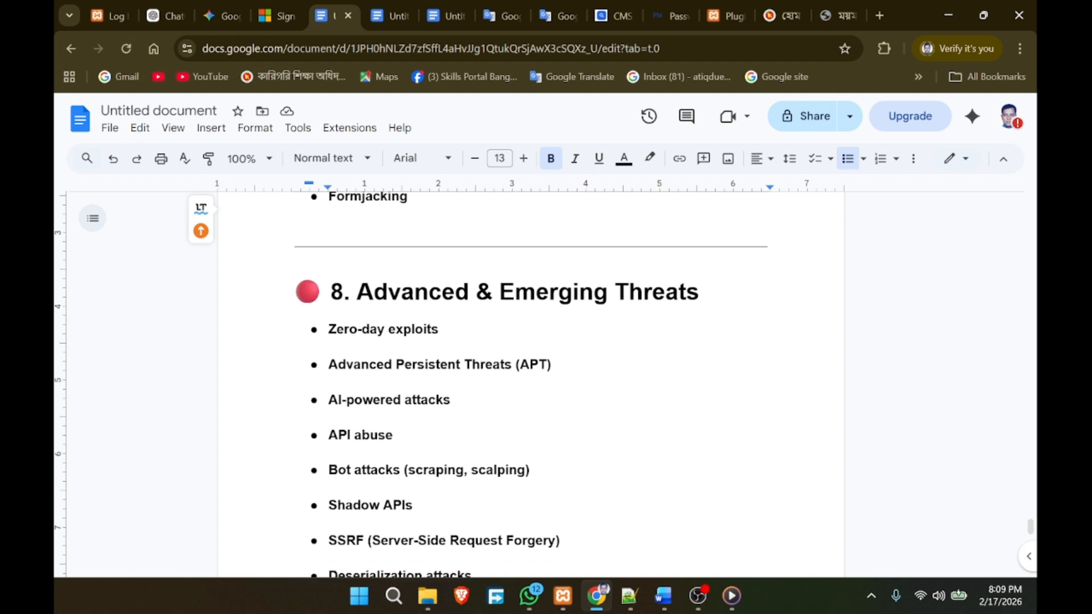
scroll(531, 385, "down", 1)
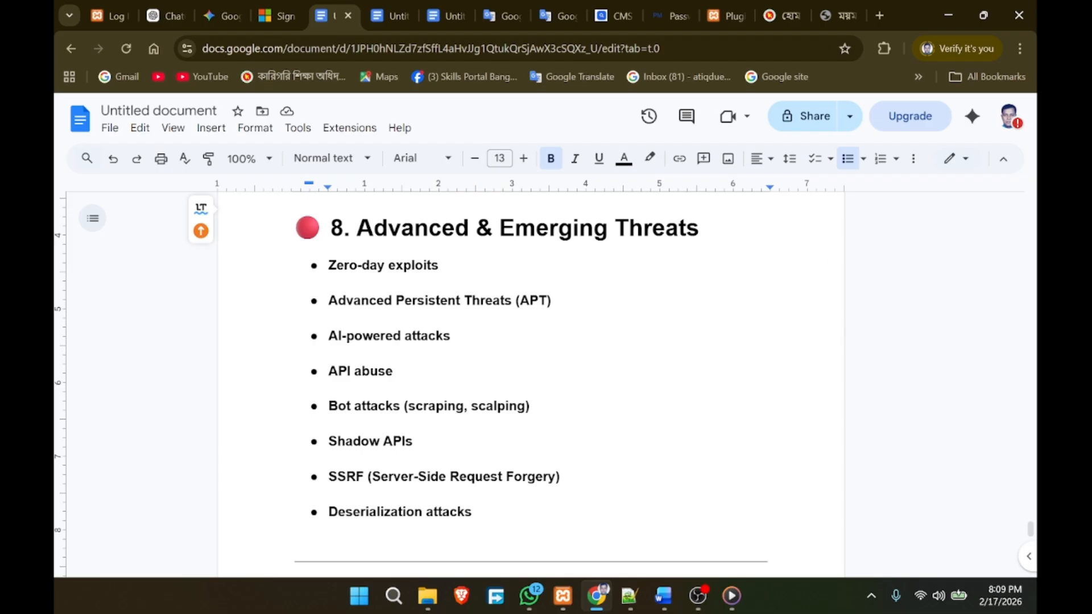
scroll(530, 384, "down", 6)
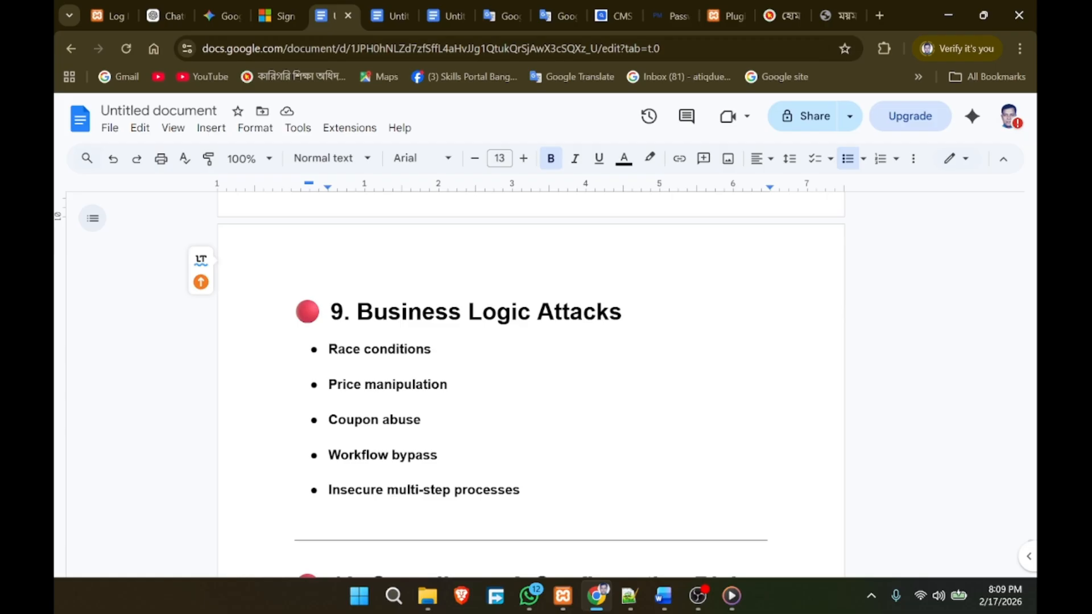
scroll(530, 385, "down", 1)
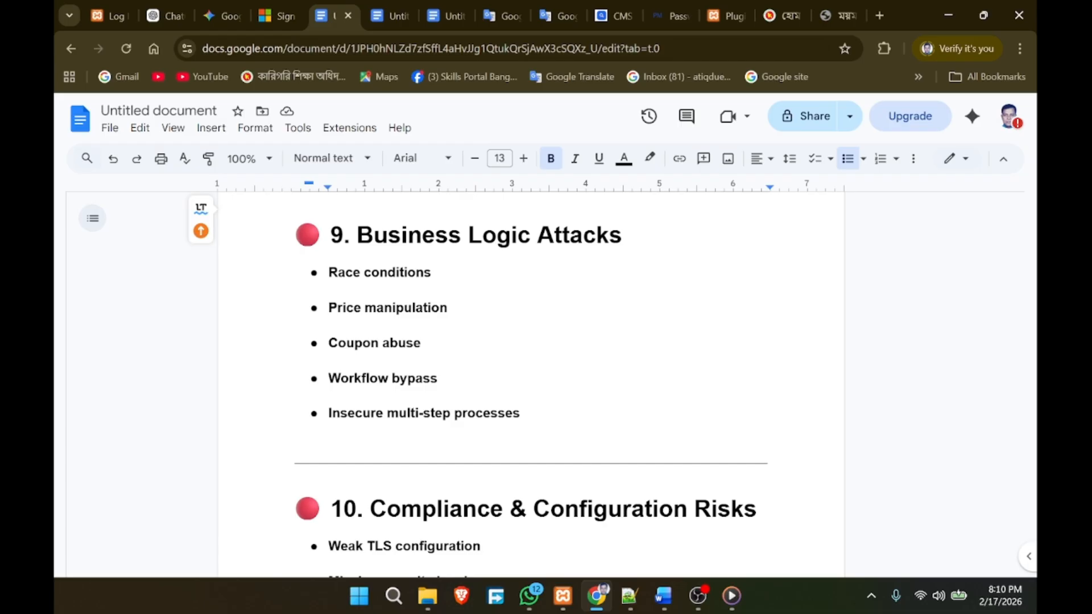
scroll(531, 384, "down", 3)
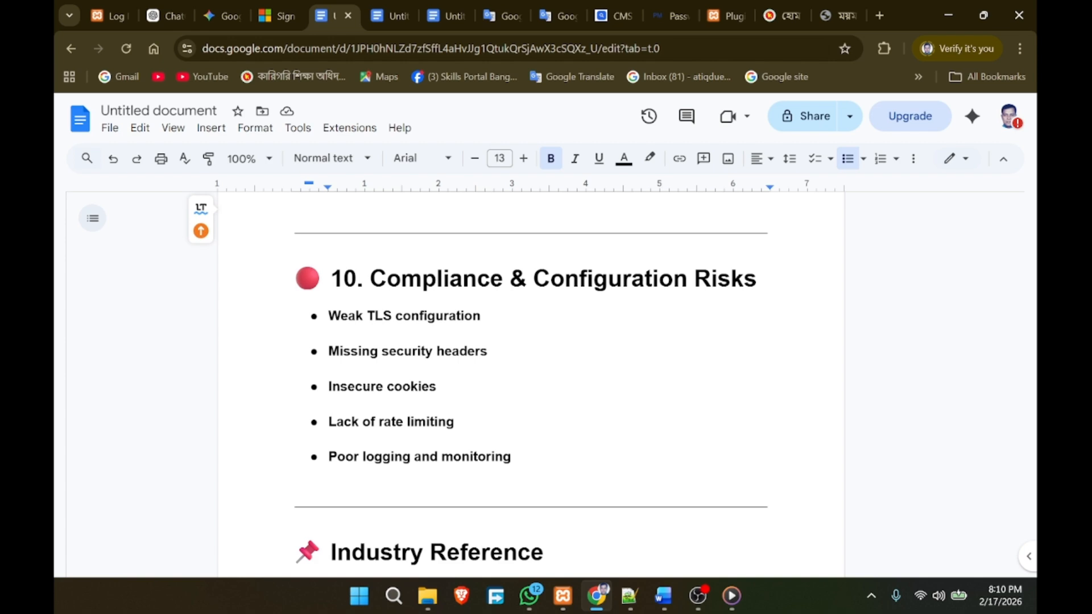
scroll(530, 384, "down", 2)
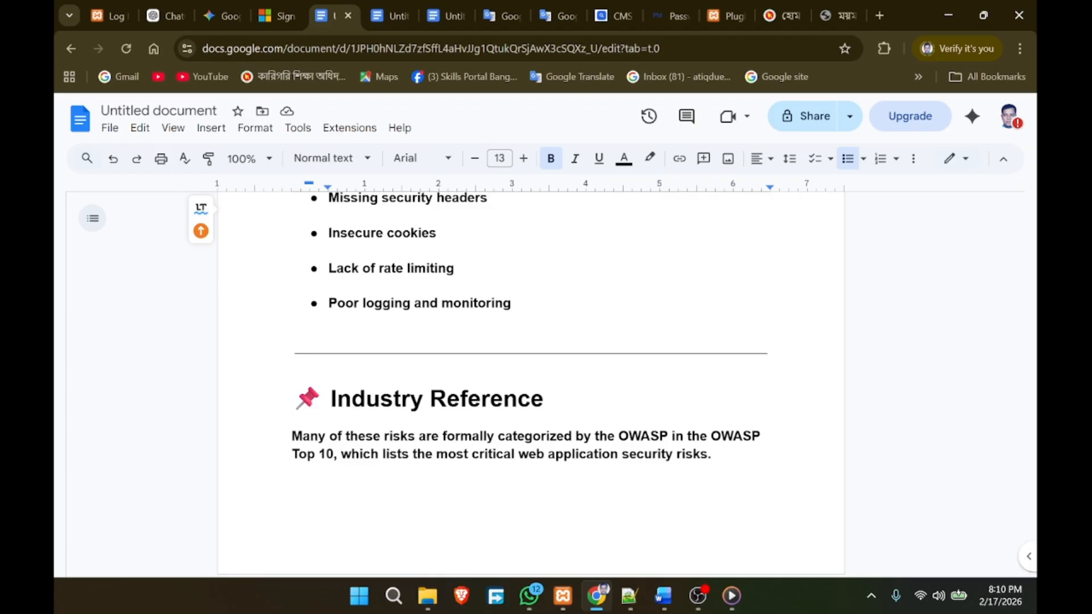
Step: Return to the top of Common Web Threats, then switch to the hosting security notes document
scroll(530, 381, "up", 20)
scroll(530, 381, "up", 20)
scroll(531, 381, "up", 20)
scroll(531, 381, "up", 15)
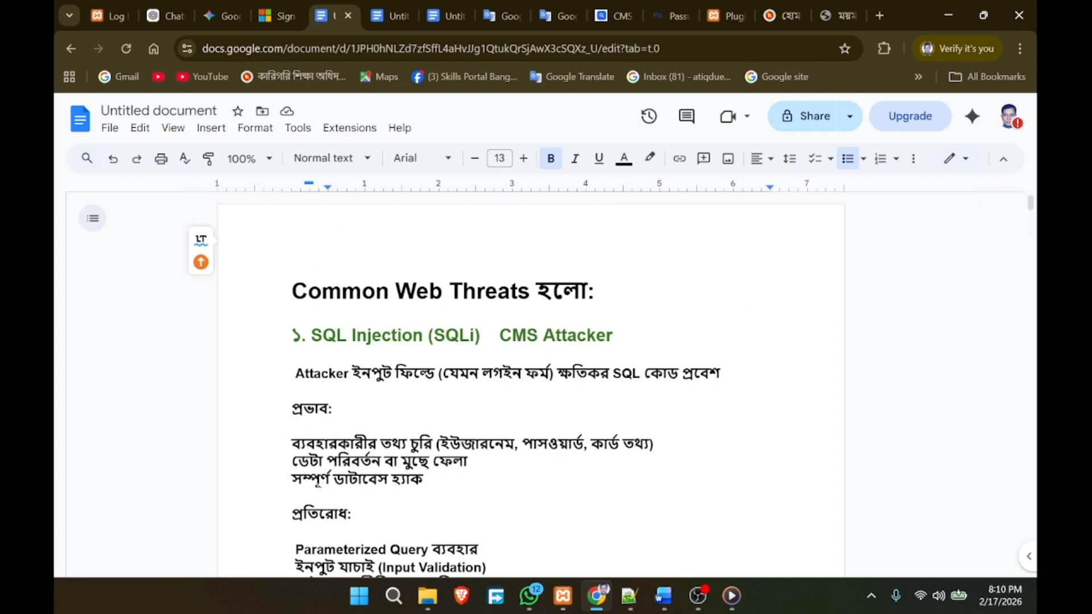
scroll(531, 381, "down", 1)
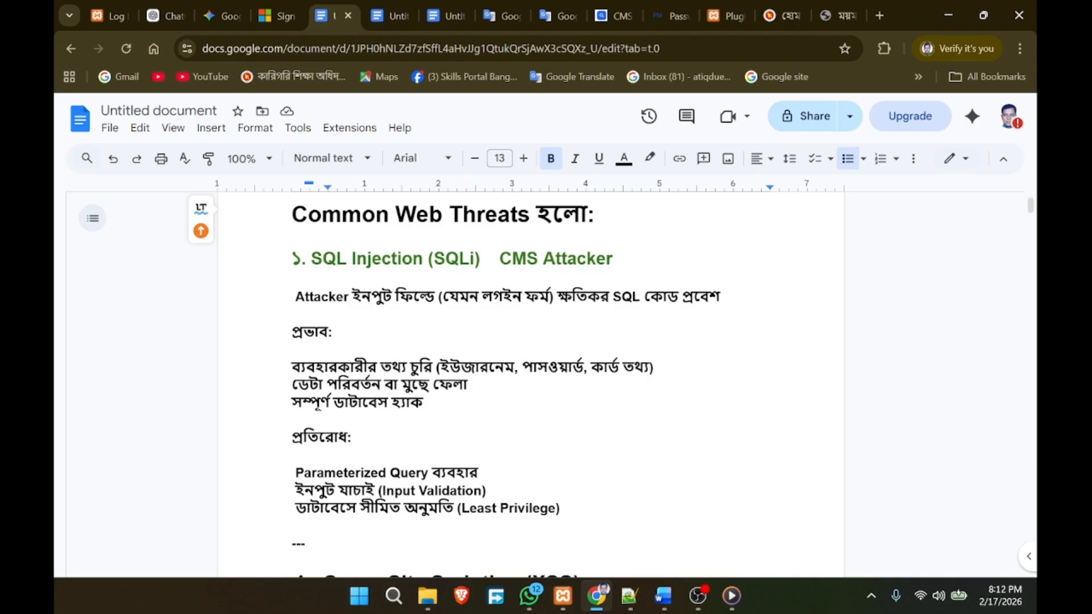
left_click(372, 18)
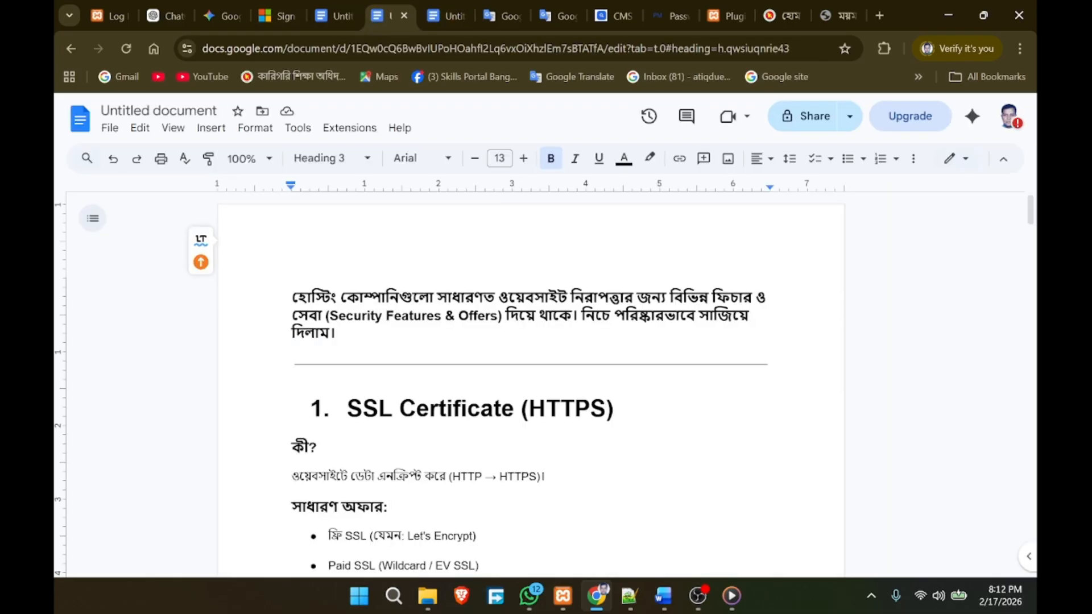
Step: Look over the opening '1. SSL Certificate (HTTPS)' section of the hosting security notes
scroll(531, 381, "down", 1)
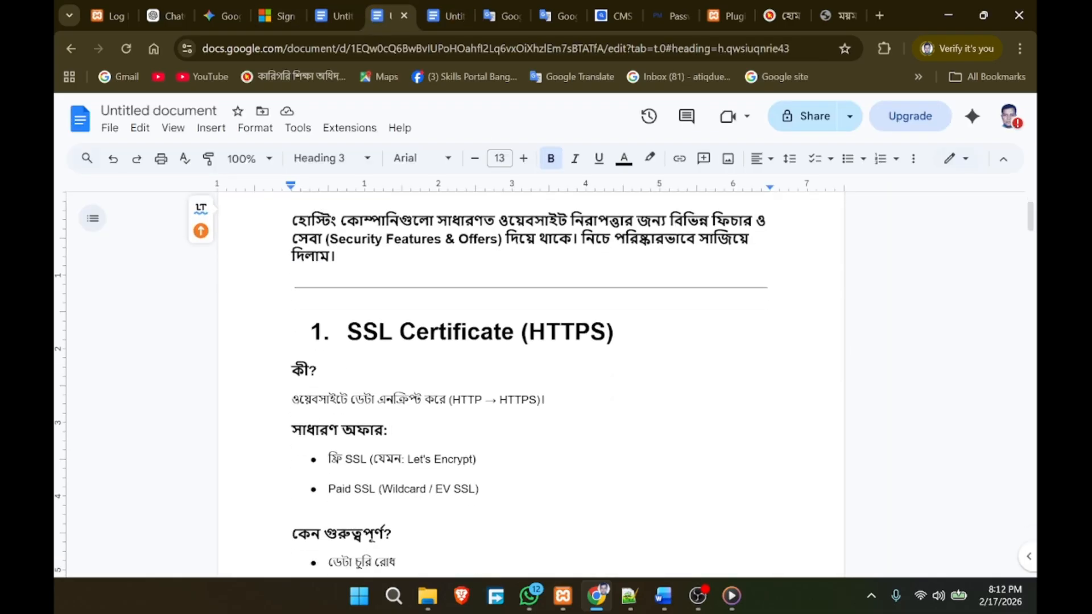
scroll(531, 381, "up", 1)
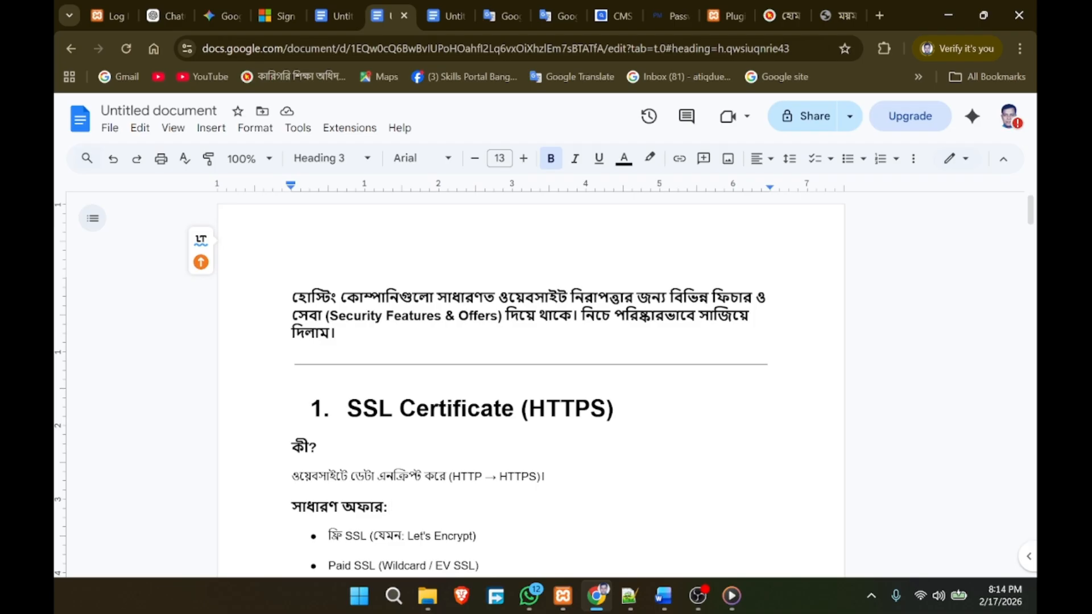
Step: Highlight 'Certificate' and 'HTTPS' in the SSL heading and key words in its definition
scroll(530, 387, "down", 1)
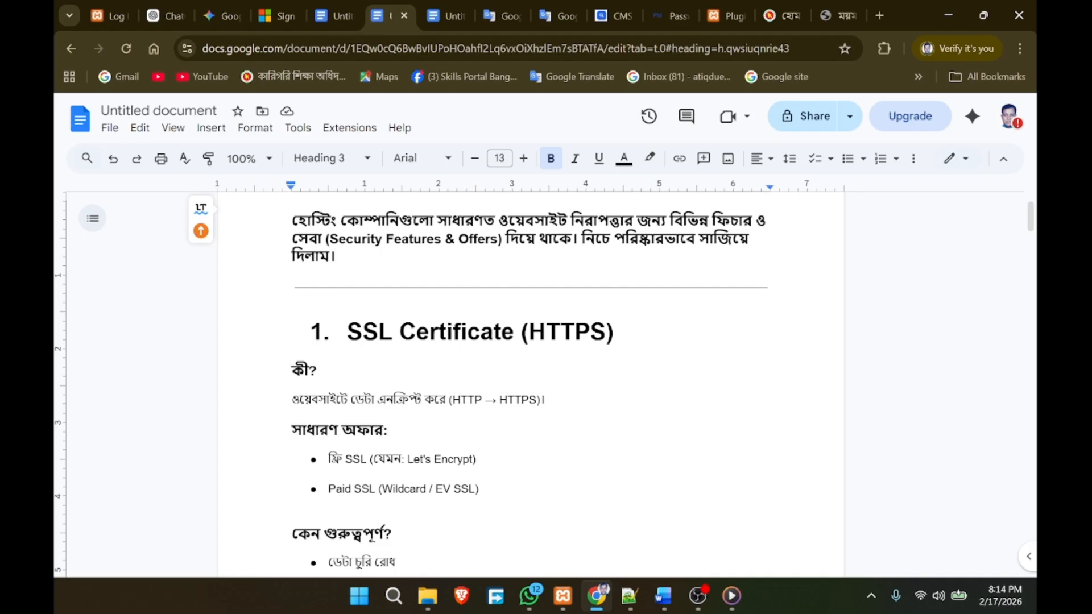
left_click(320, 332)
double_click(457, 331)
double_click(567, 331)
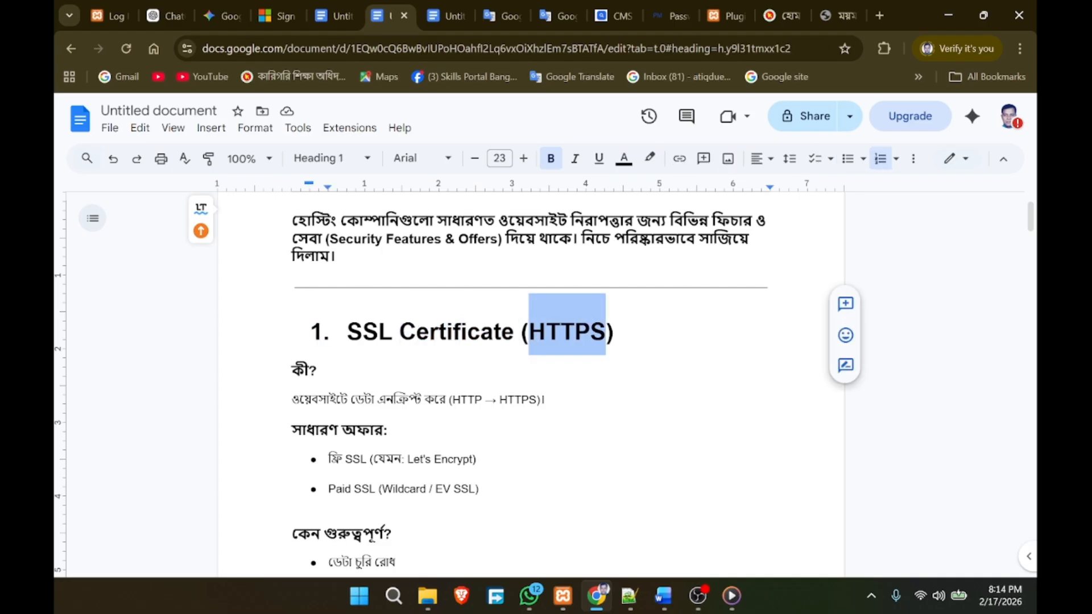
scroll(531, 386, "down", 1)
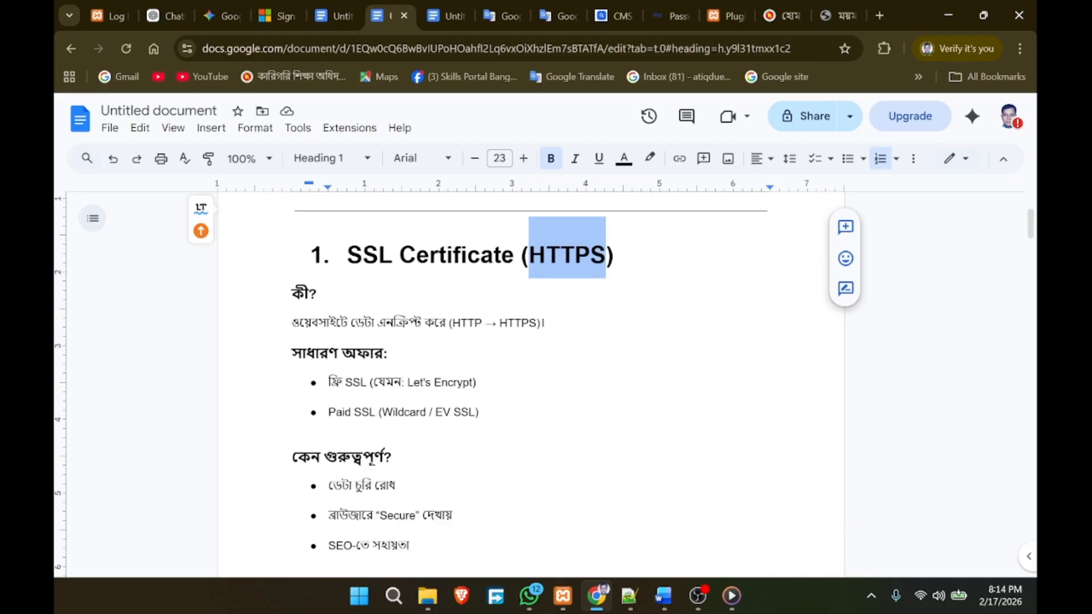
double_click(401, 323)
left_click(461, 322)
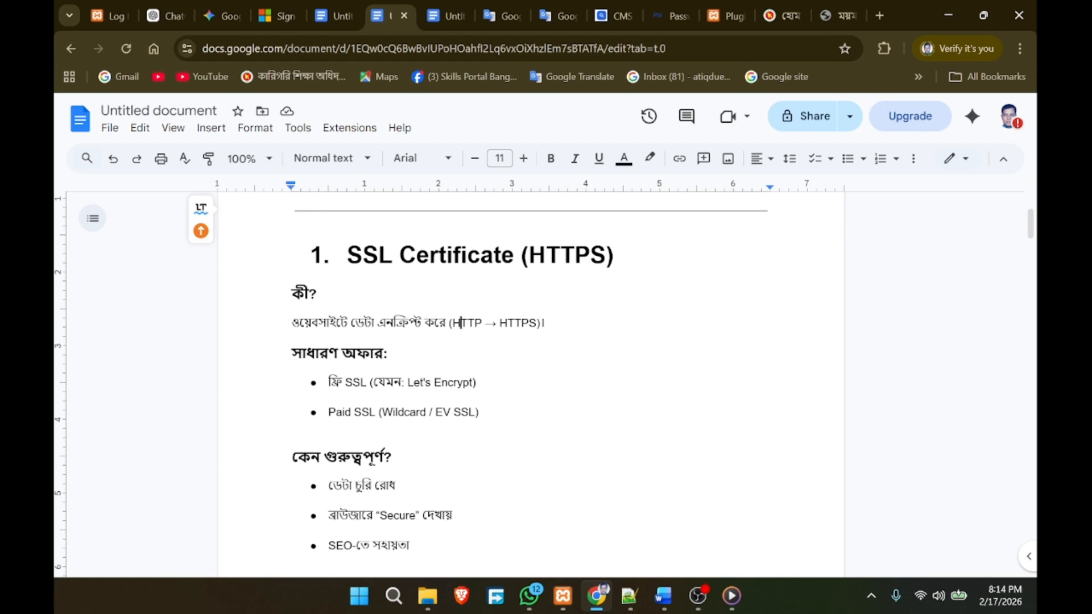
double_click(518, 323)
left_click(479, 382)
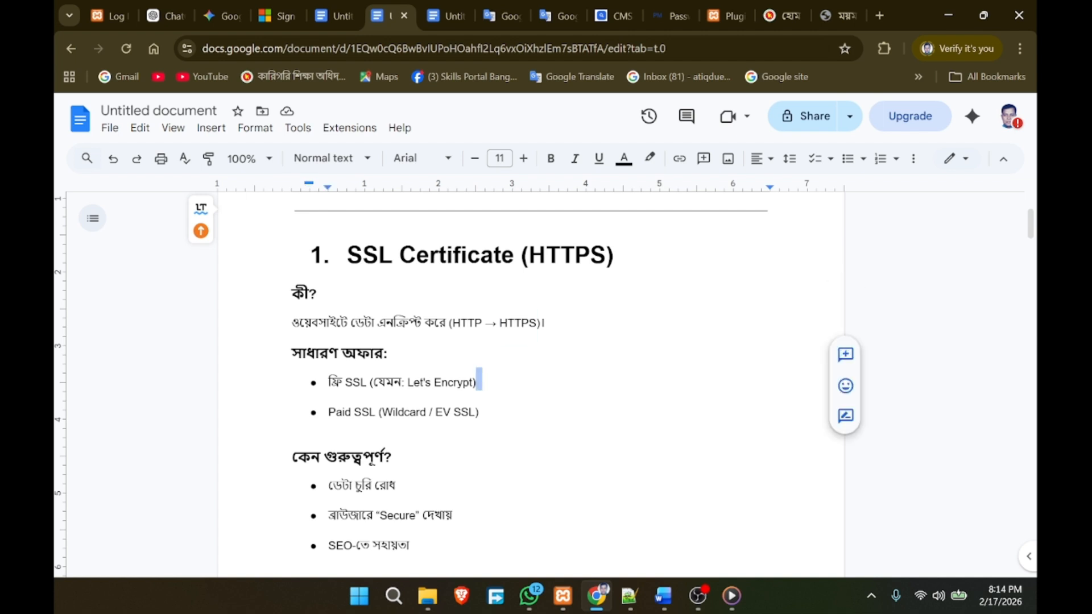
Step: Highlight the free SSL (Let's Encrypt) and Paid SSL (Wildcard / EV SSL) bullets
scroll(480, 341, "down", 1)
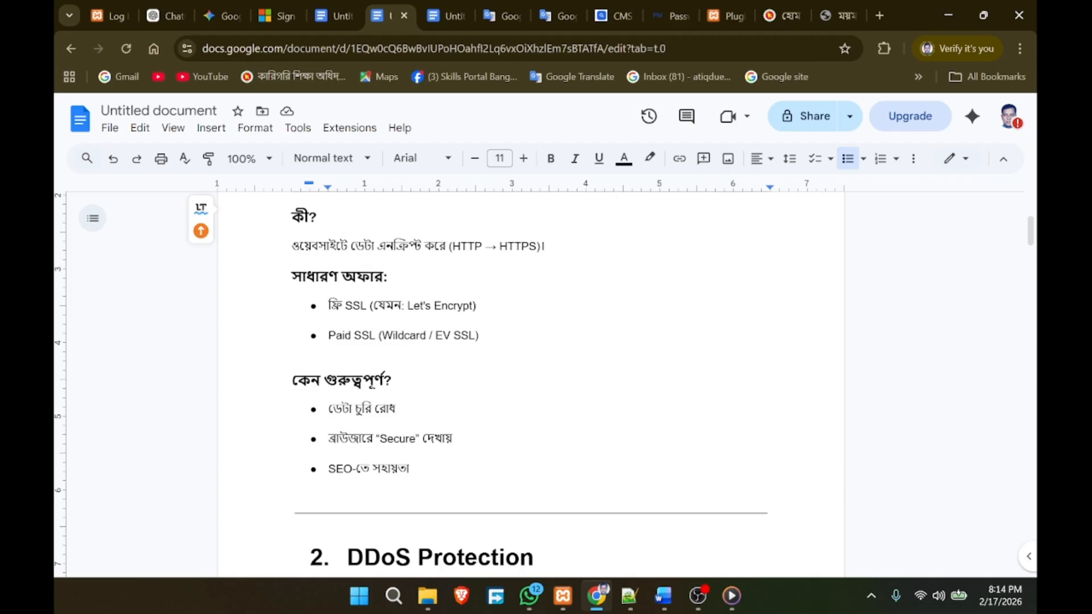
double_click(353, 305)
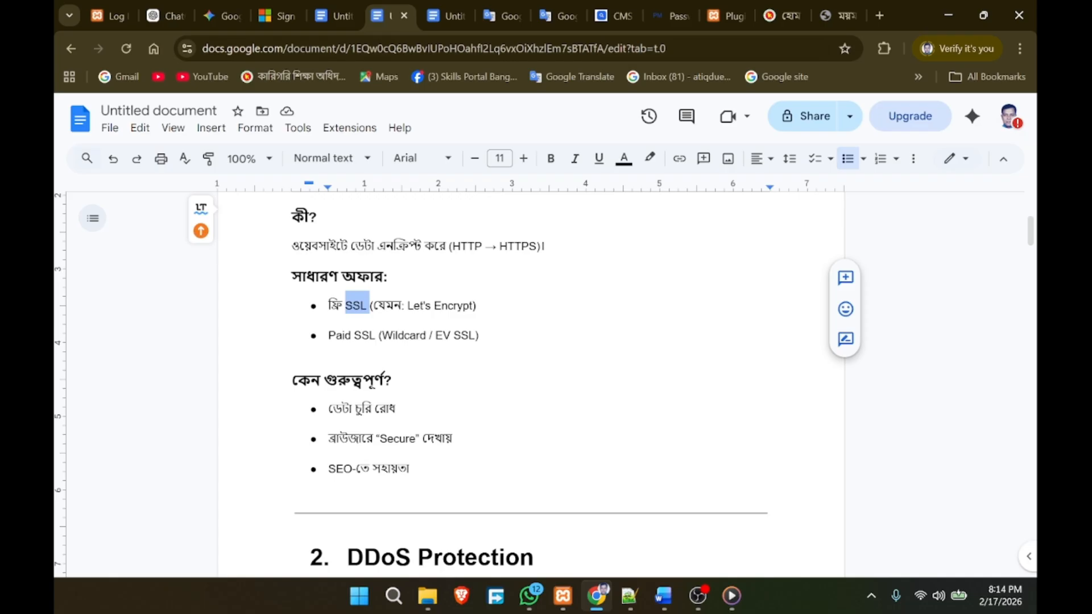
double_click(364, 357)
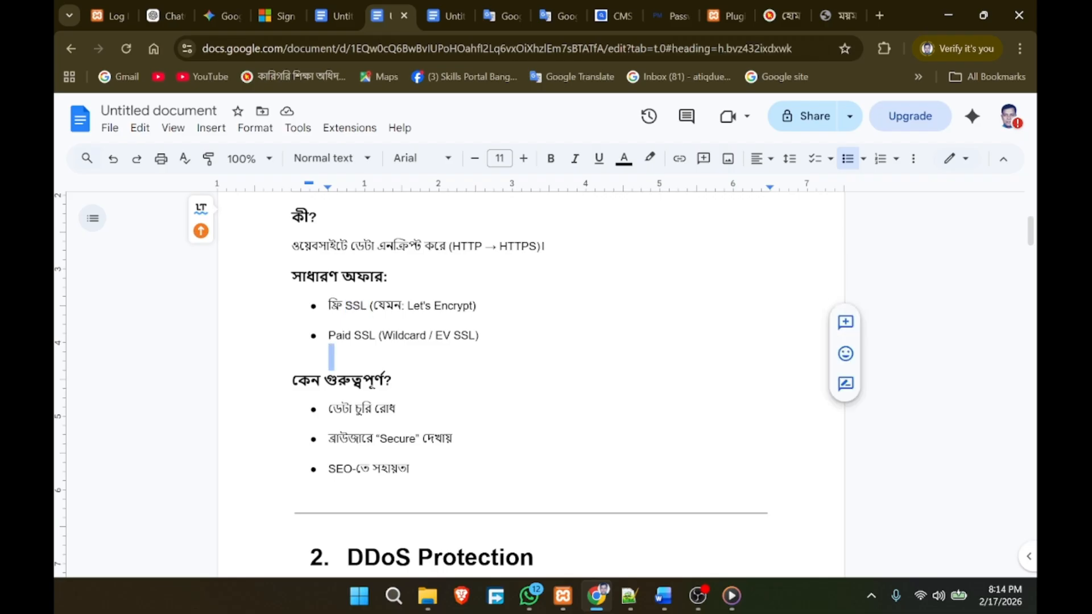
triple_click(463, 335)
left_click(364, 357)
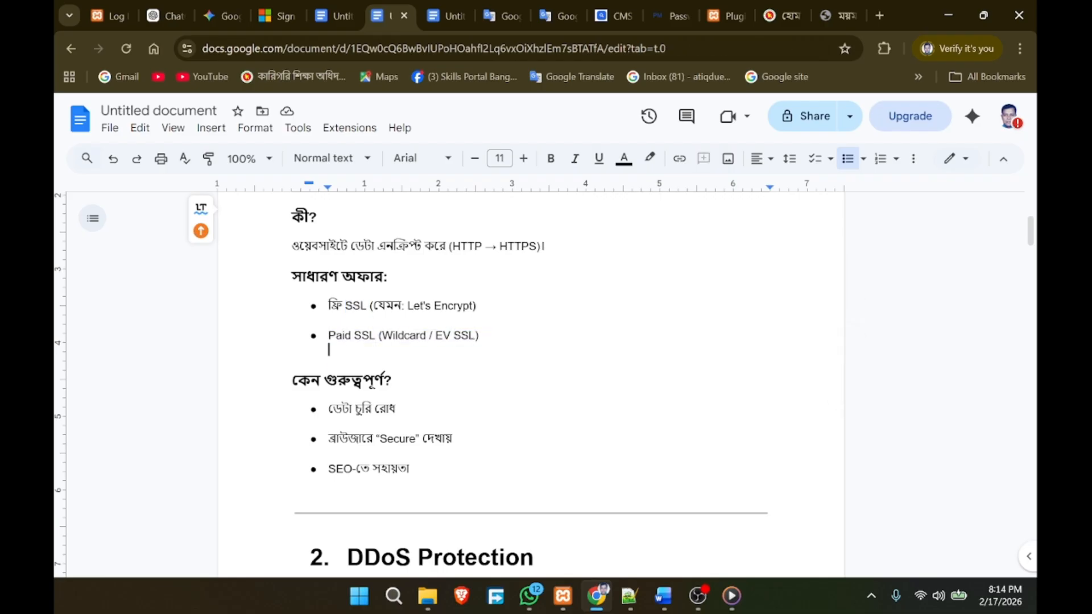
left_click_drag(328, 305, 481, 306)
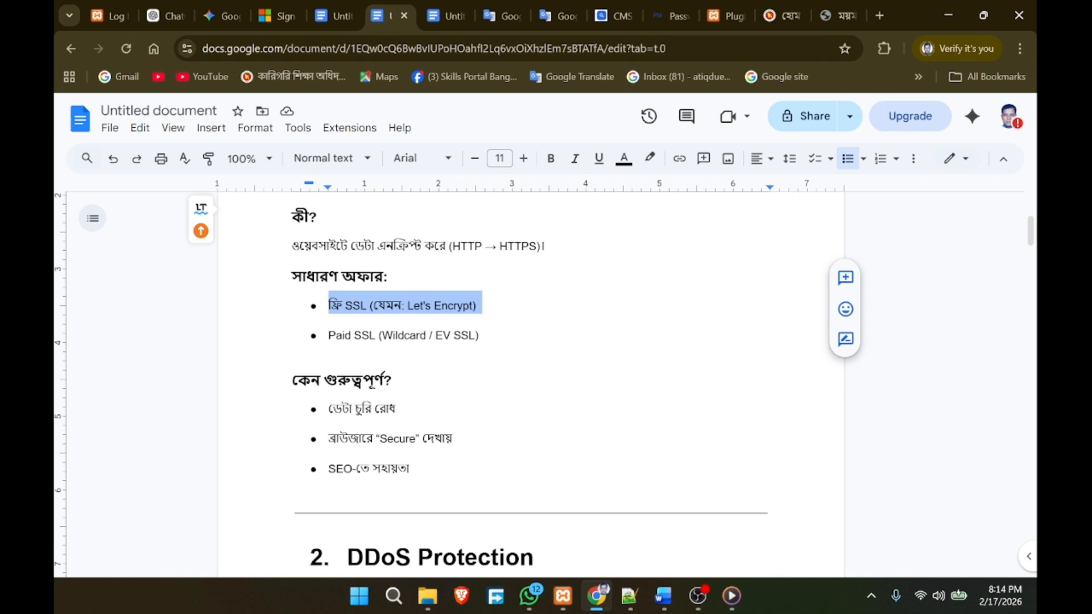
Step: Highlight the data-theft and browser Secure bullets, then move on to DDoS Protection
scroll(482, 319, "down", 2)
scroll(481, 319, "up", 1)
double_click(370, 348)
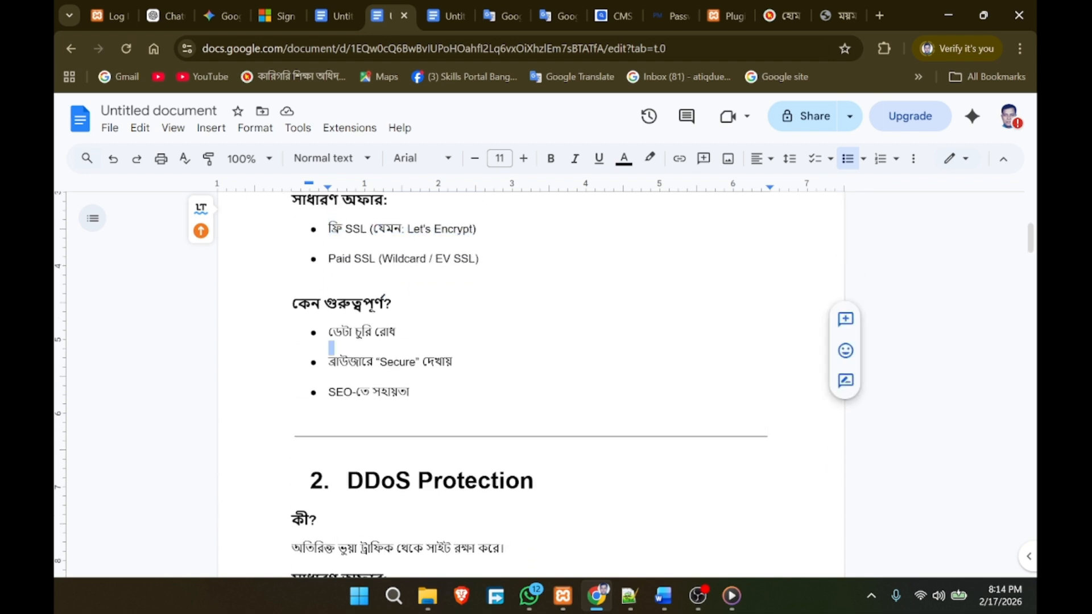
double_click(462, 363)
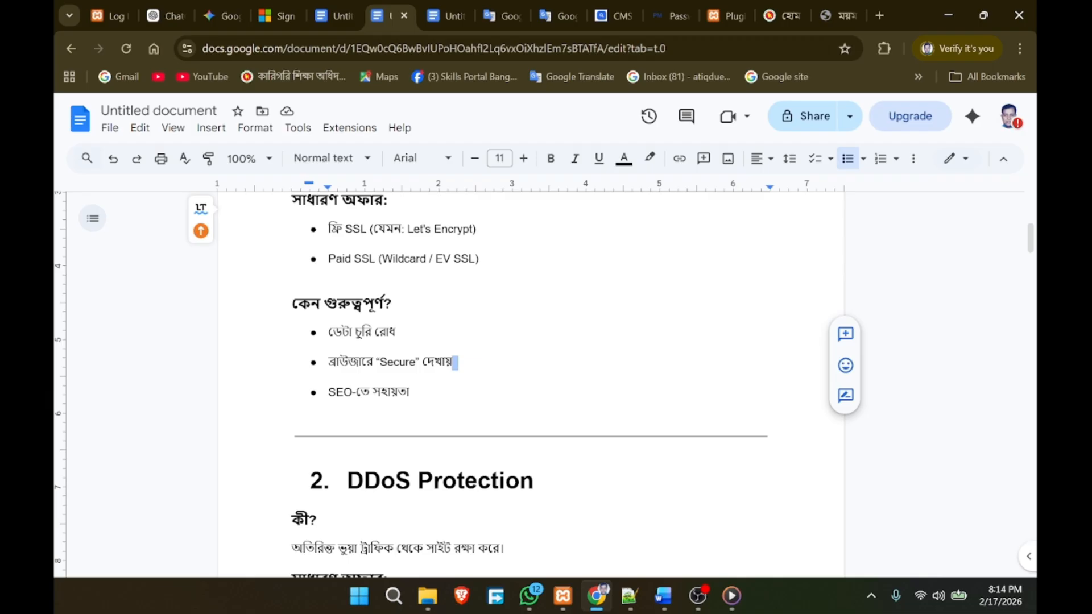
left_click(457, 362)
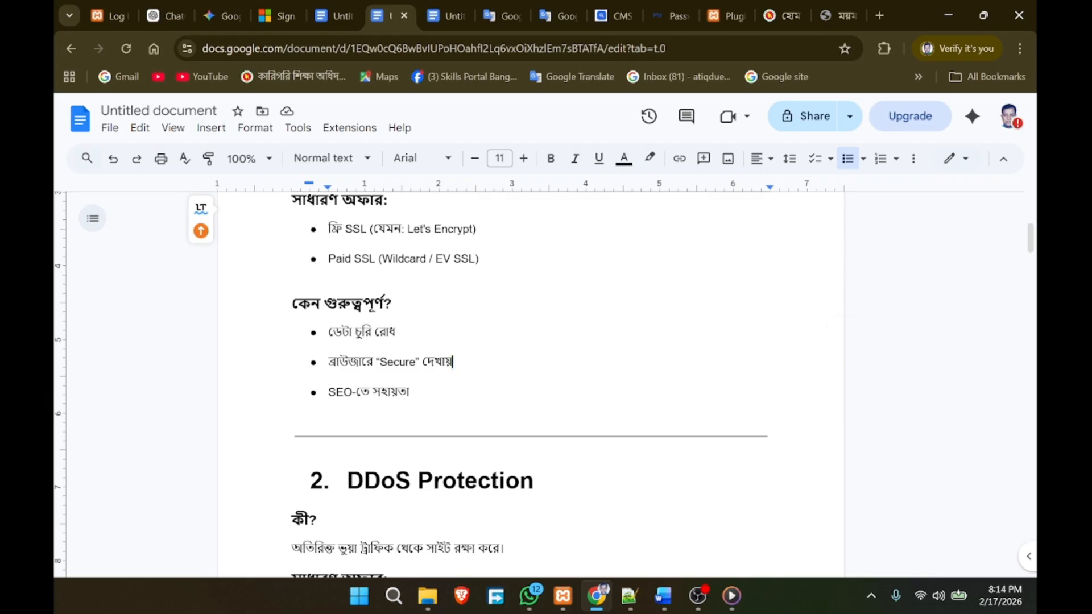
scroll(482, 341, "down", 4)
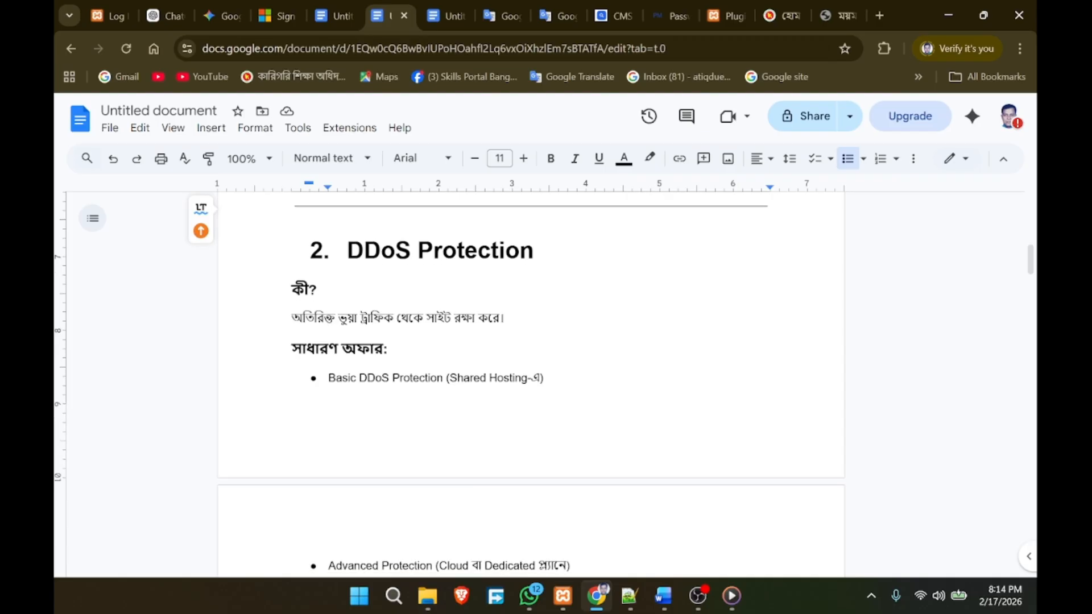
Step: Highlight the words 'DDoS' and 'Protection' in the section 2 heading
scroll(530, 341, "up", 5)
scroll(530, 342, "down", 4)
scroll(482, 341, "down", 1)
double_click(381, 251)
double_click(475, 250)
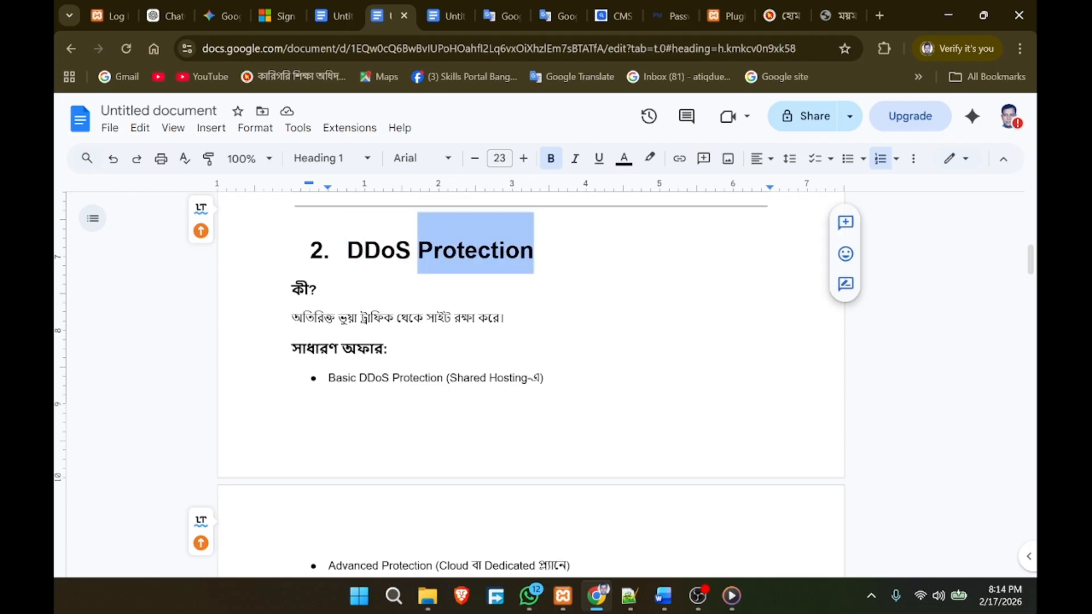
left_click(317, 288)
double_click(380, 250)
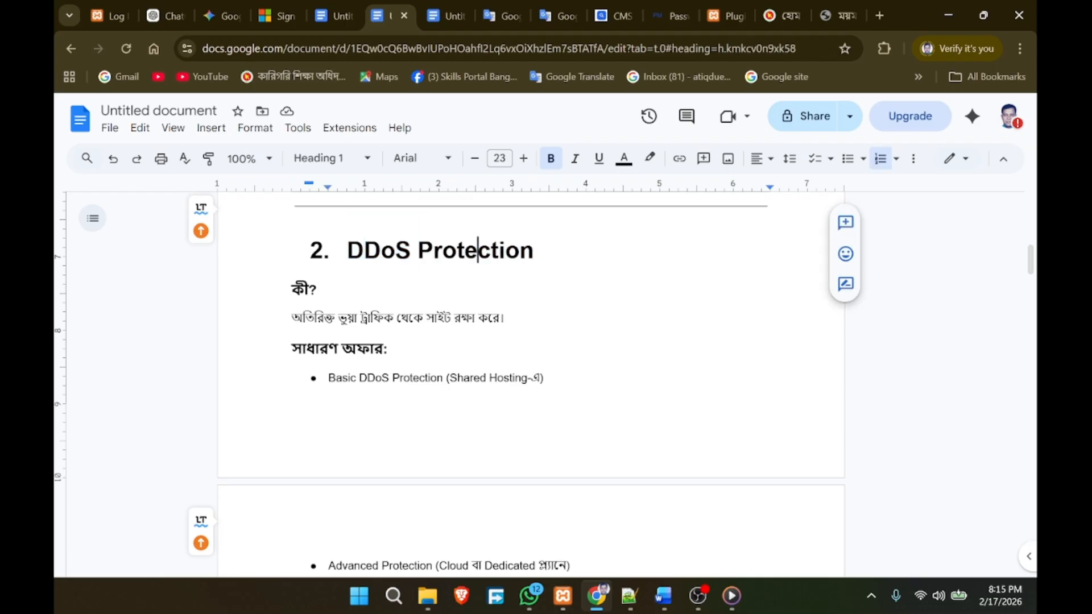
double_click(476, 250)
Step: Highlight 'Firewall' and parts of '(WAF)' in the section 3 heading
scroll(476, 250, "up", 3)
scroll(460, 384, "up", 1)
scroll(544, 387, "down", 10)
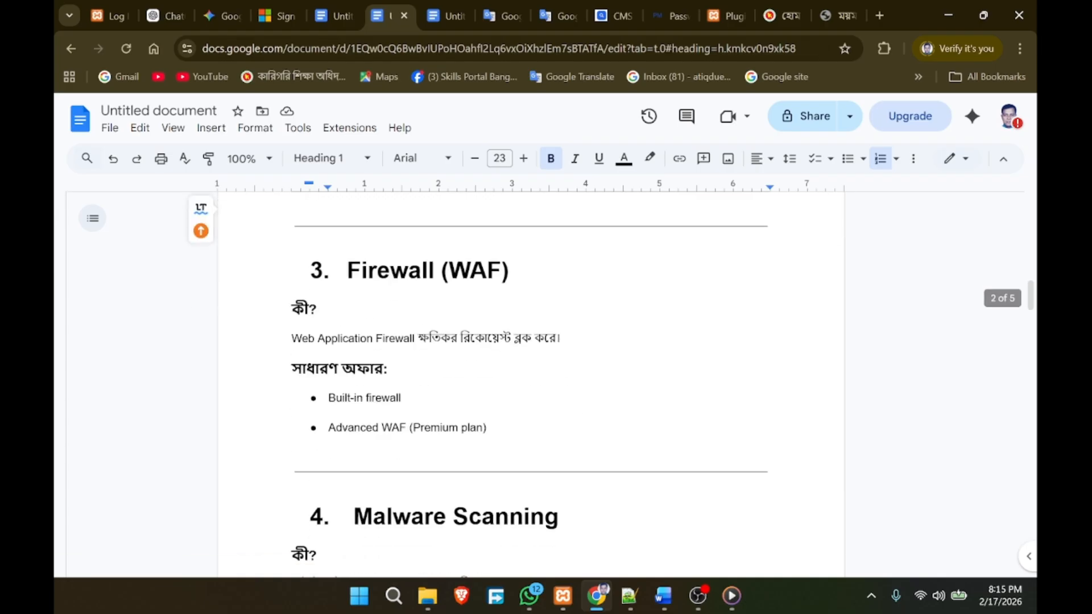
double_click(377, 272)
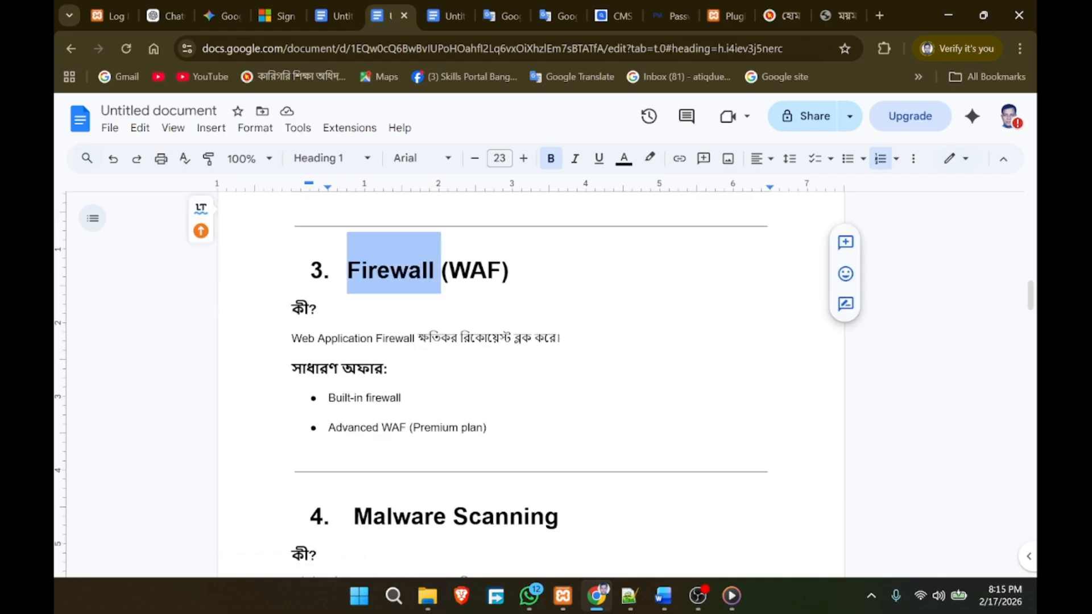
left_click(471, 270)
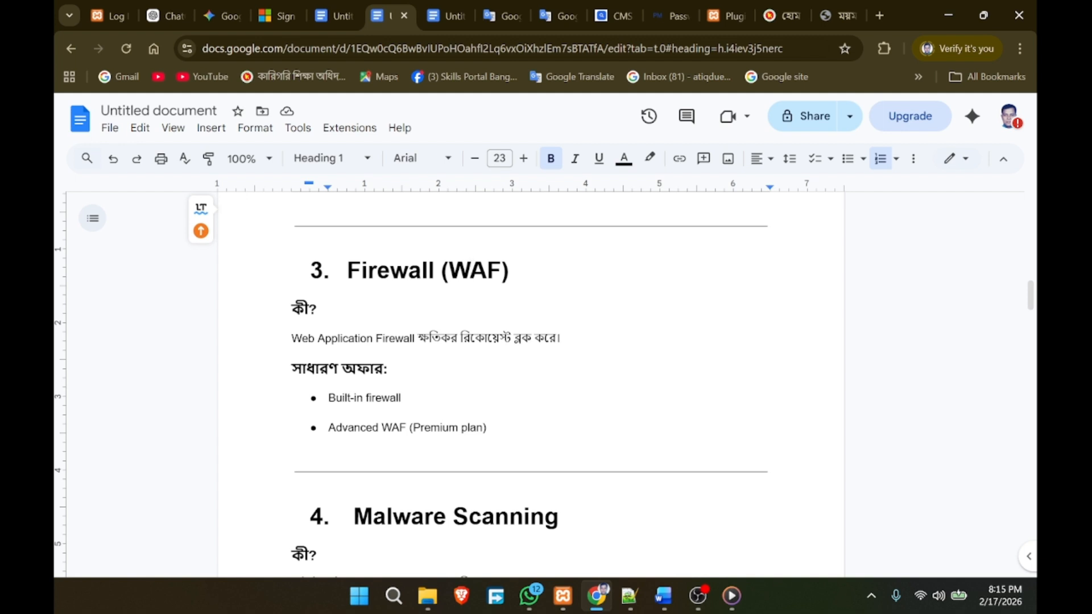
key("Down")
left_click_drag(448, 270, 471, 270)
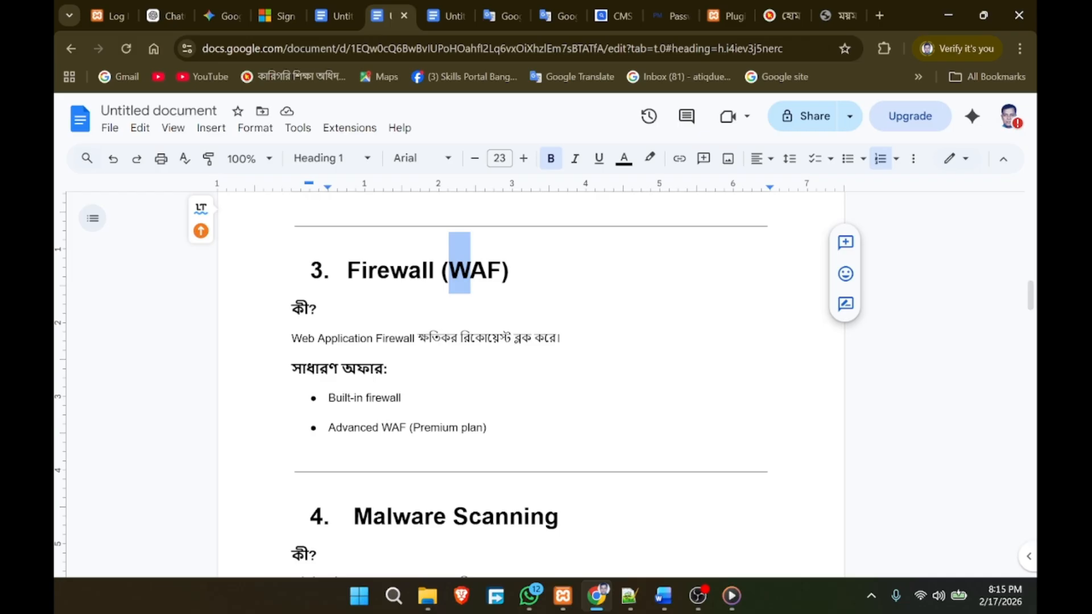
left_click_drag(502, 270, 510, 271)
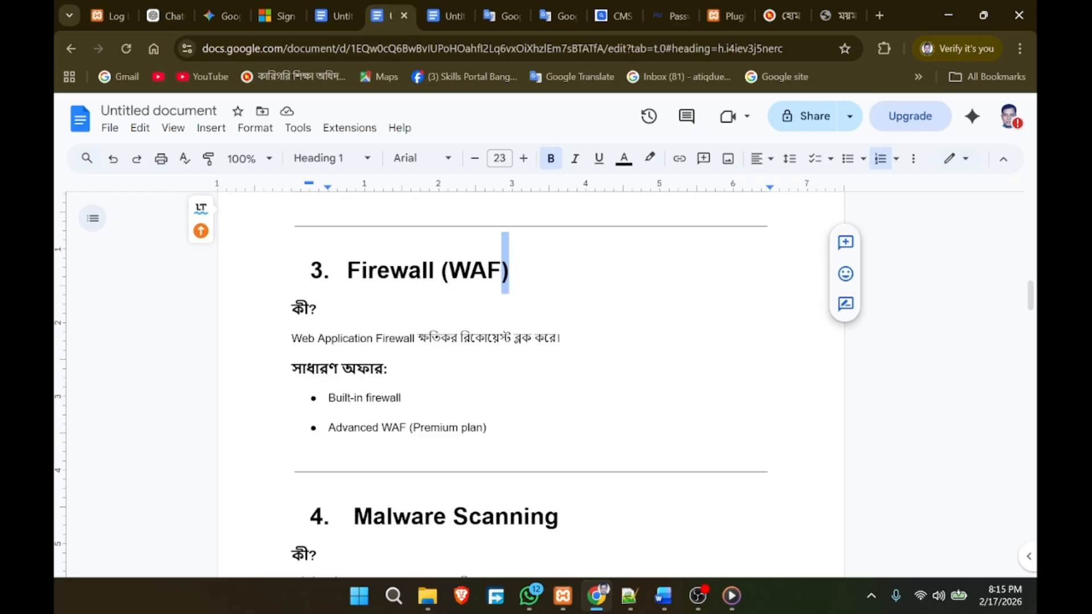
left_click(317, 308)
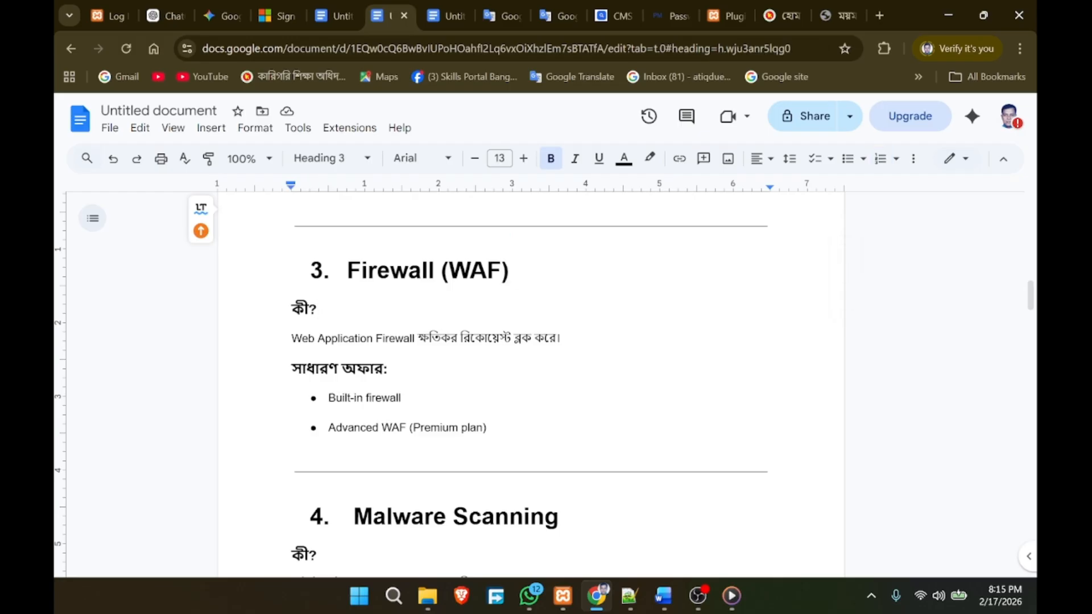
Step: Highlight 'Malware' in heading 4, then scroll past the Backup section to 6. Secure Access
scroll(529, 376, "down", 1)
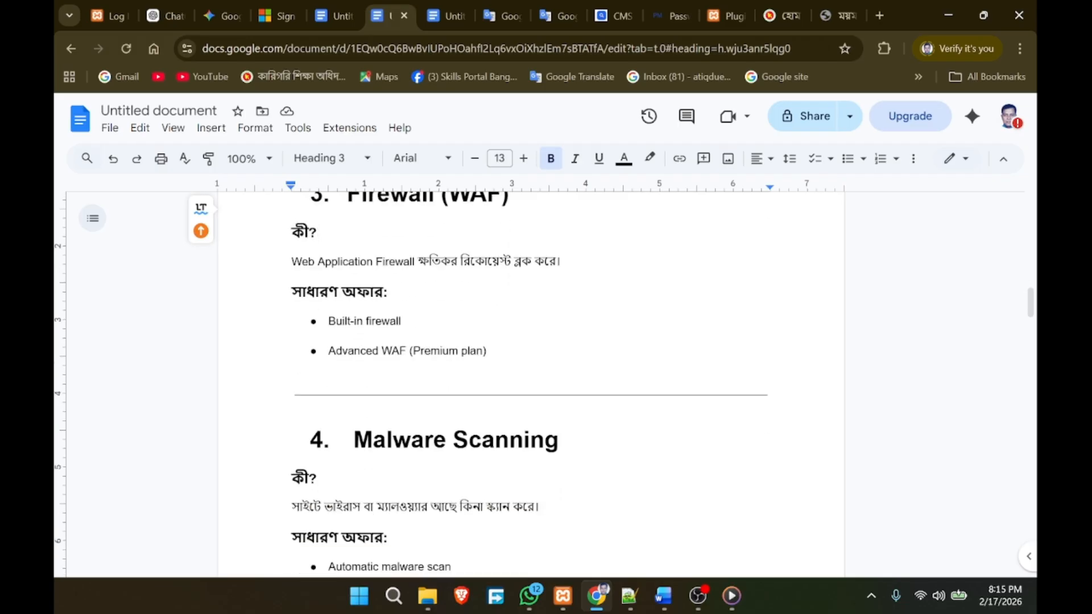
scroll(529, 376, "down", 2)
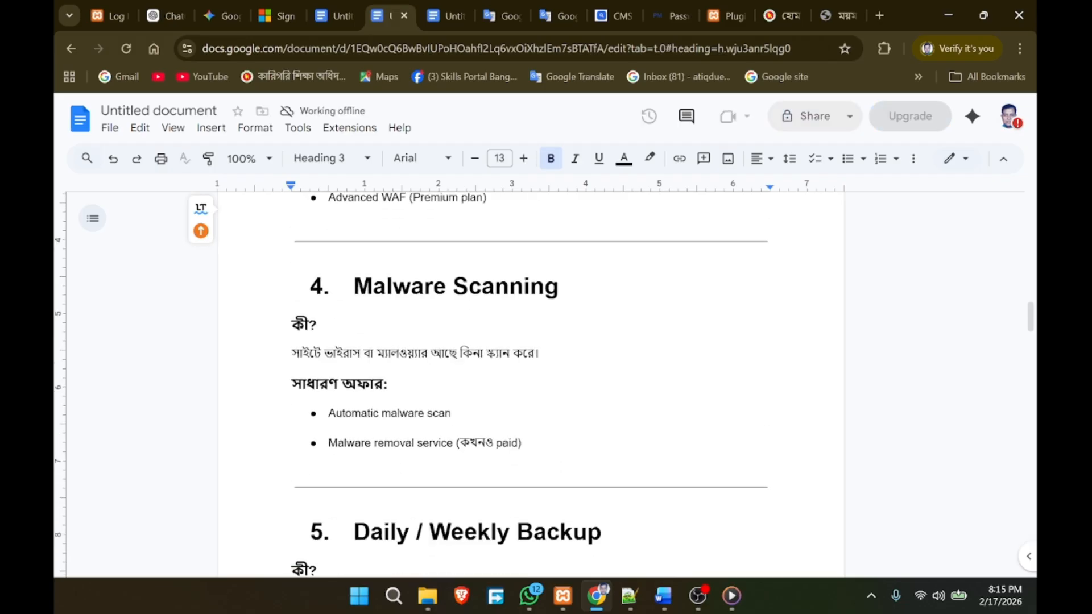
double_click(411, 284)
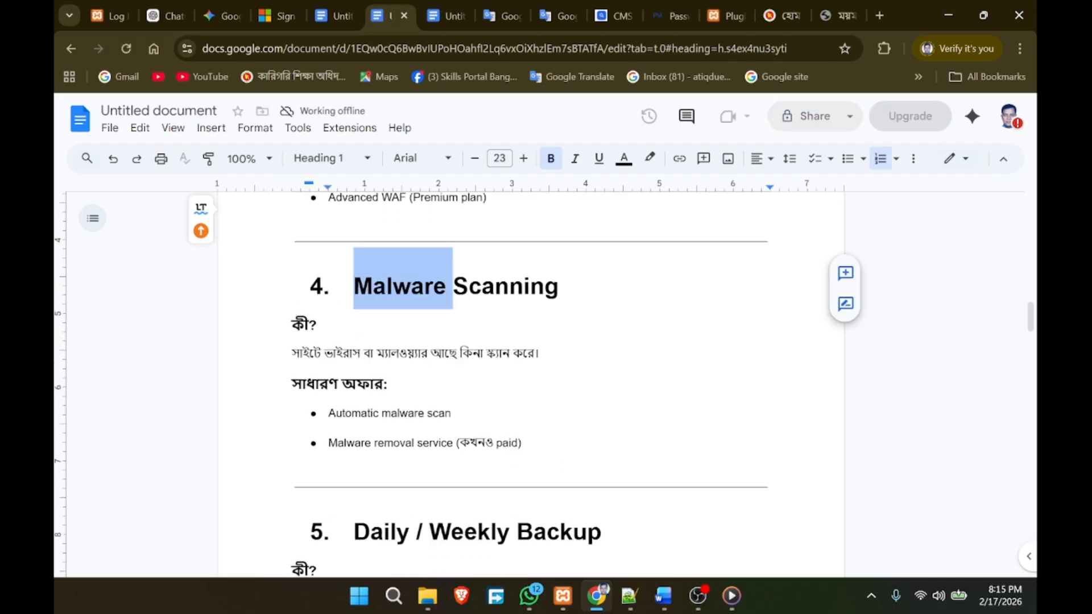
left_click(318, 325)
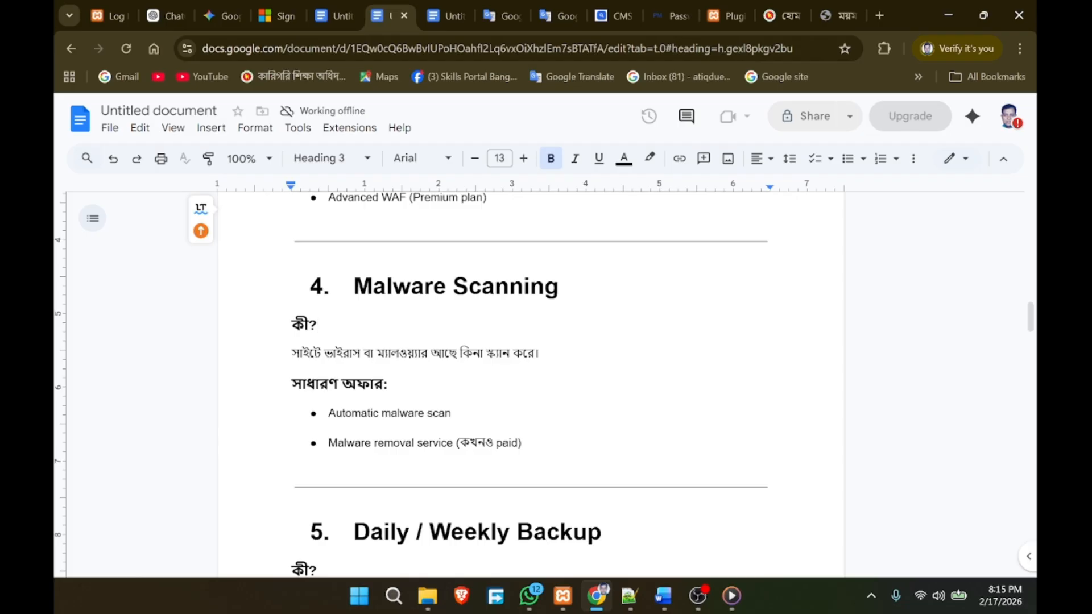
scroll(531, 370, "up", 2)
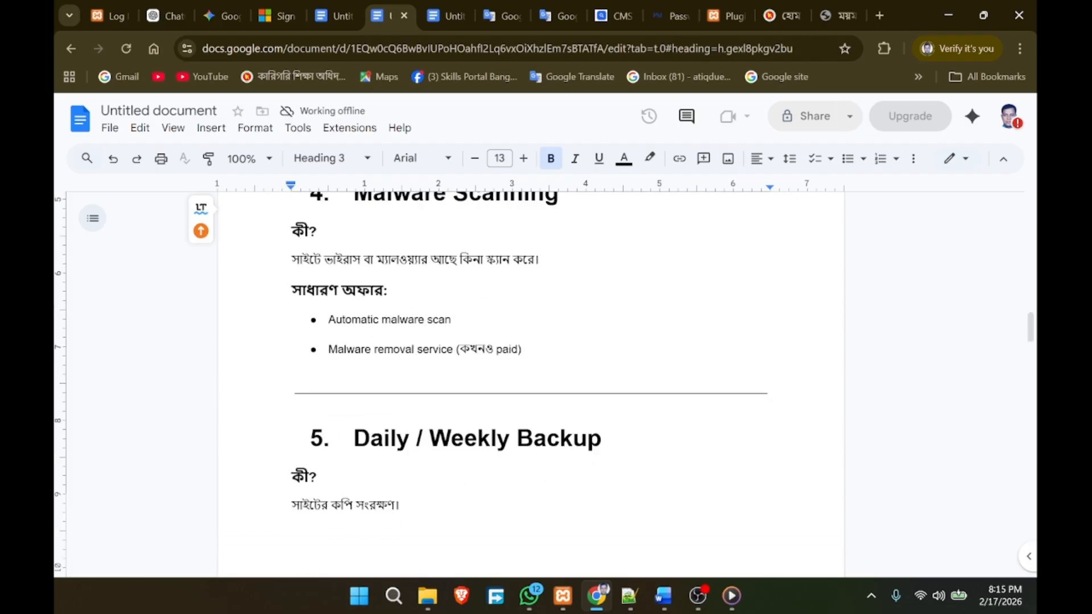
scroll(531, 369, "down", 3)
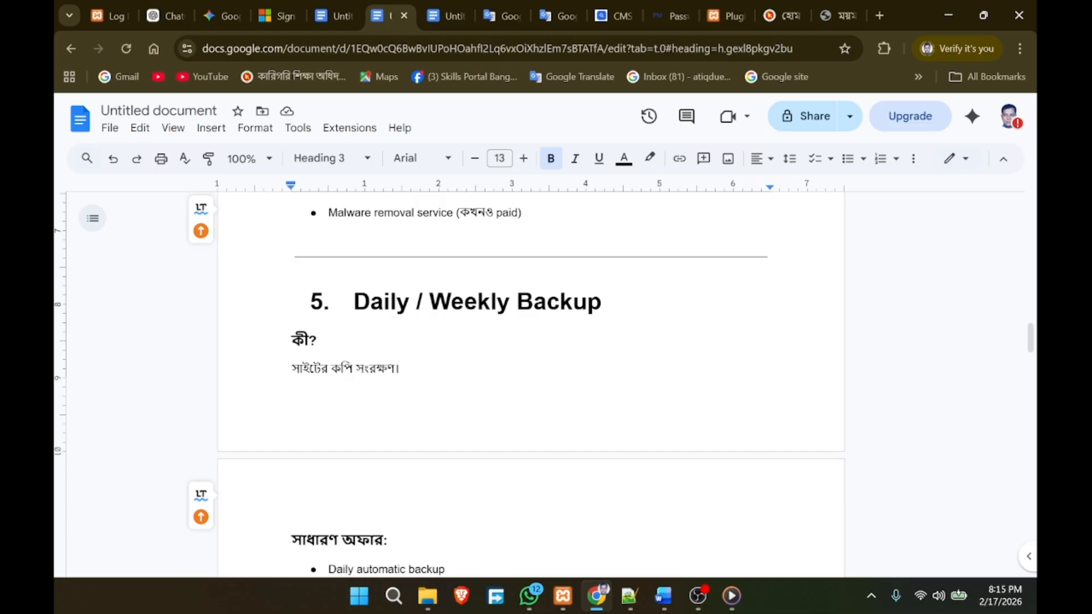
scroll(531, 384, "down", 6)
scroll(531, 385, "up", 7)
scroll(531, 384, "down", 7)
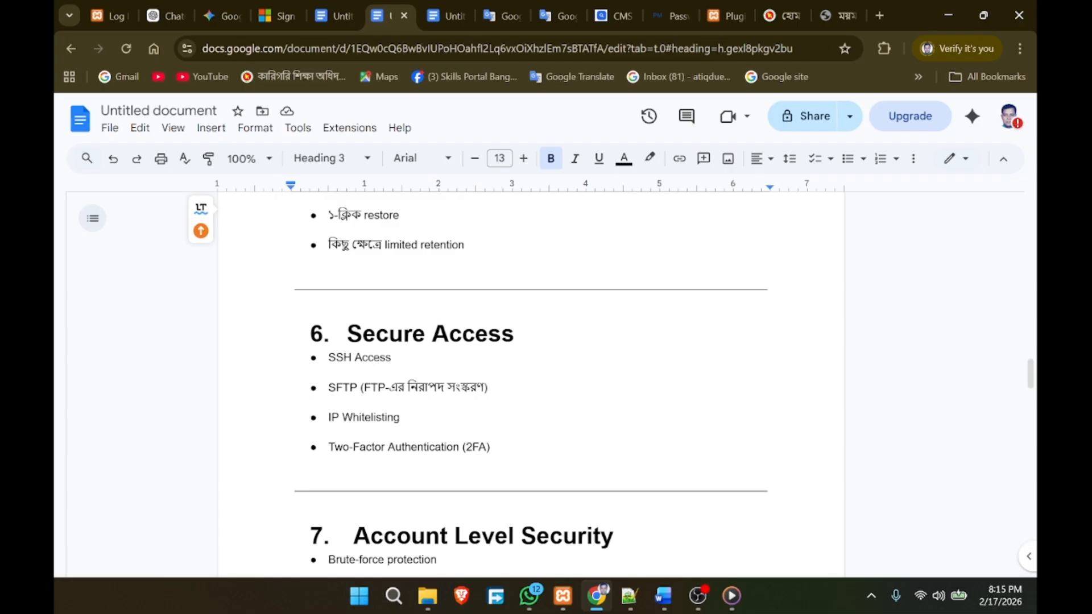
scroll(532, 384, "up", 4)
scroll(531, 385, "down", 1)
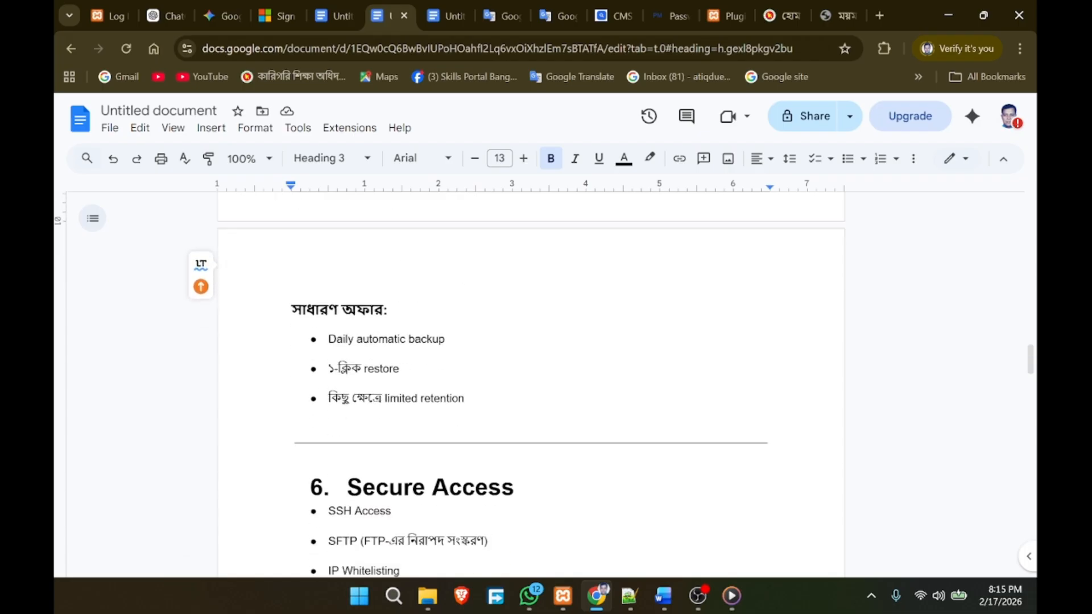
scroll(532, 384, "down", 3)
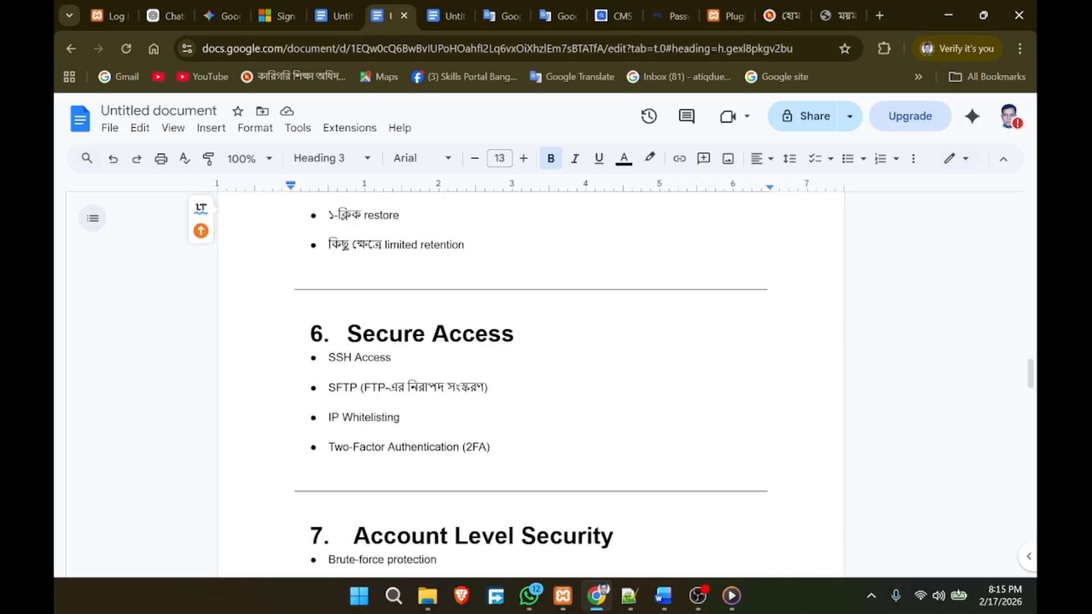
double_click(487, 333)
left_click(391, 357)
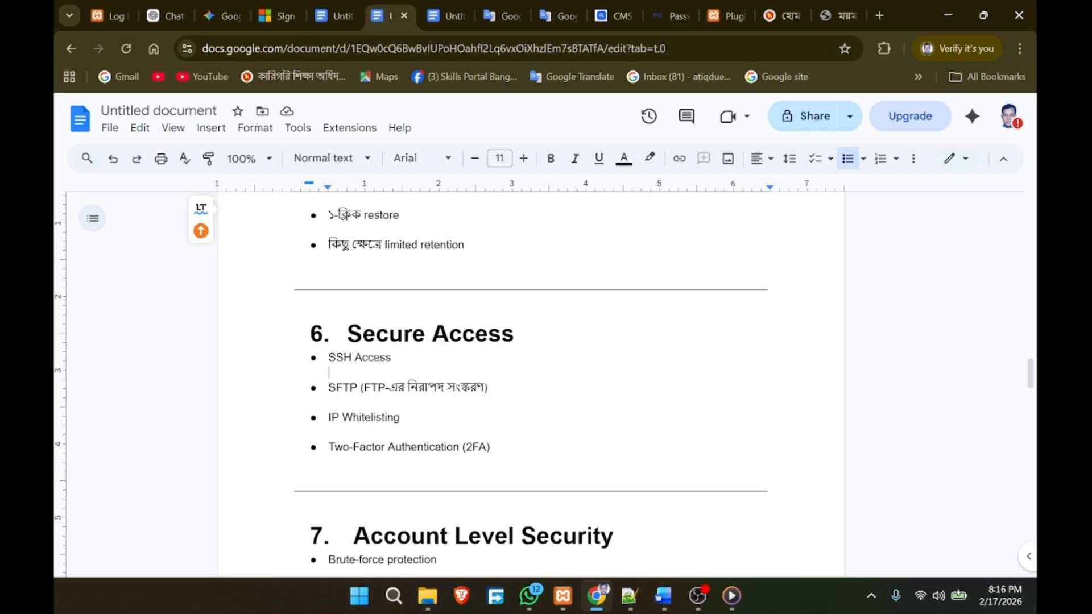
double_click(373, 387)
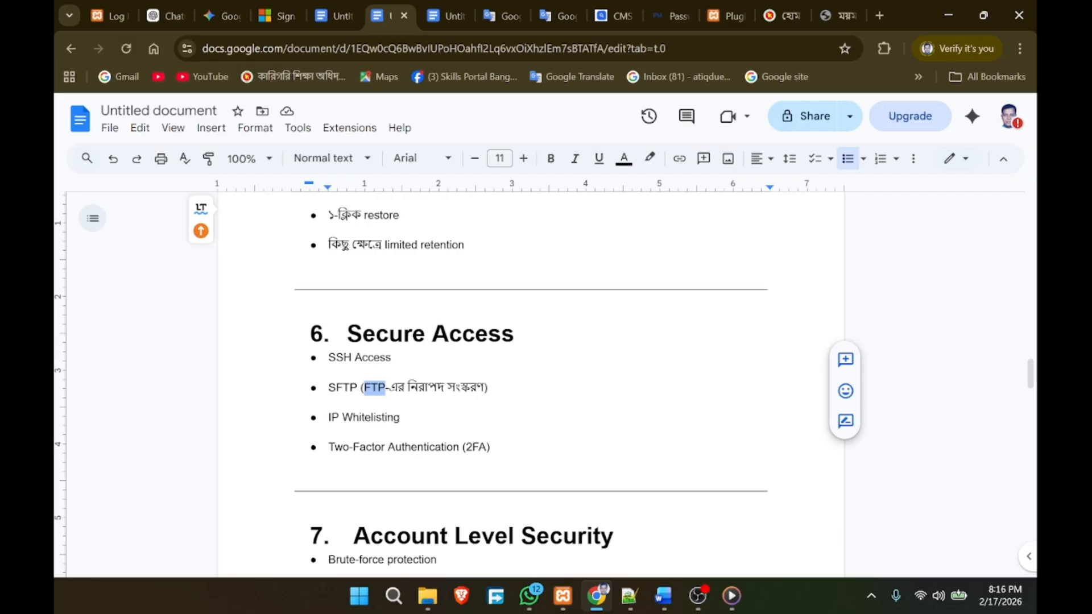
left_click(400, 417)
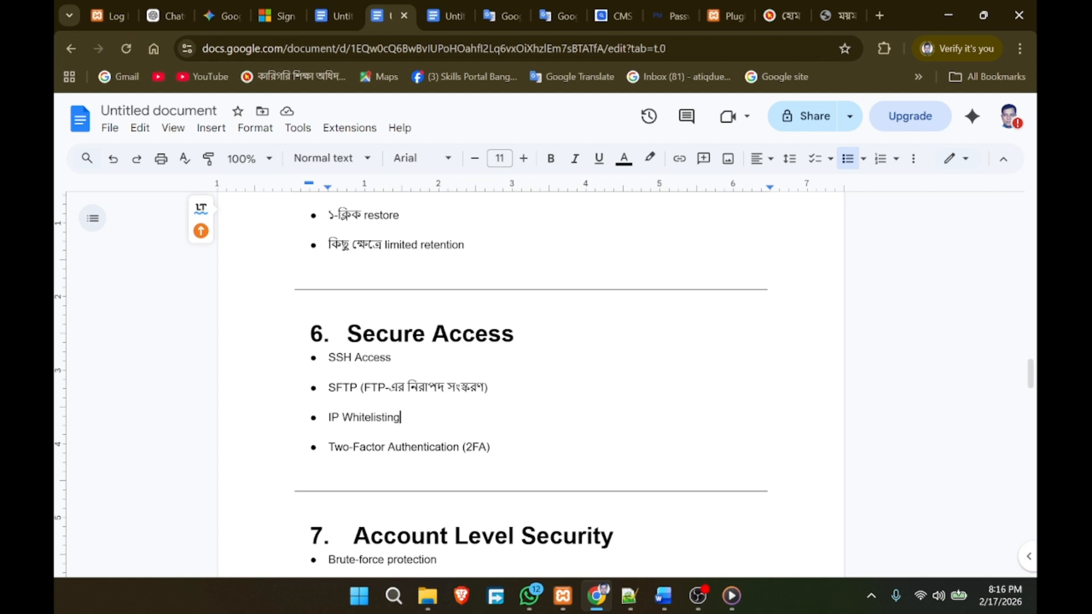
scroll(531, 381, "down", 1)
scroll(531, 381, "down", 3)
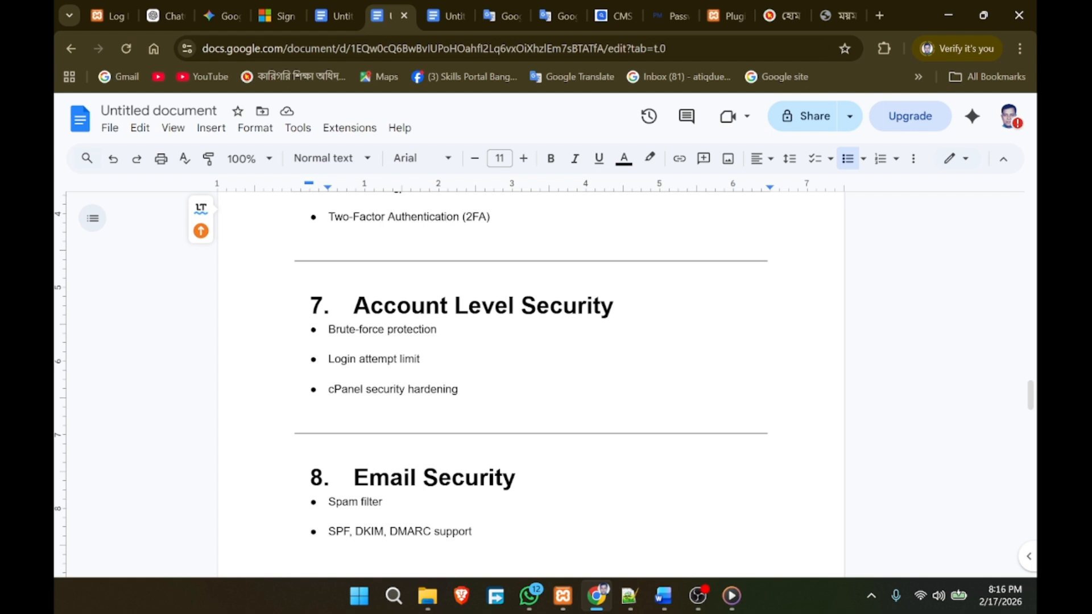
triple_click(329, 369)
left_click(461, 389)
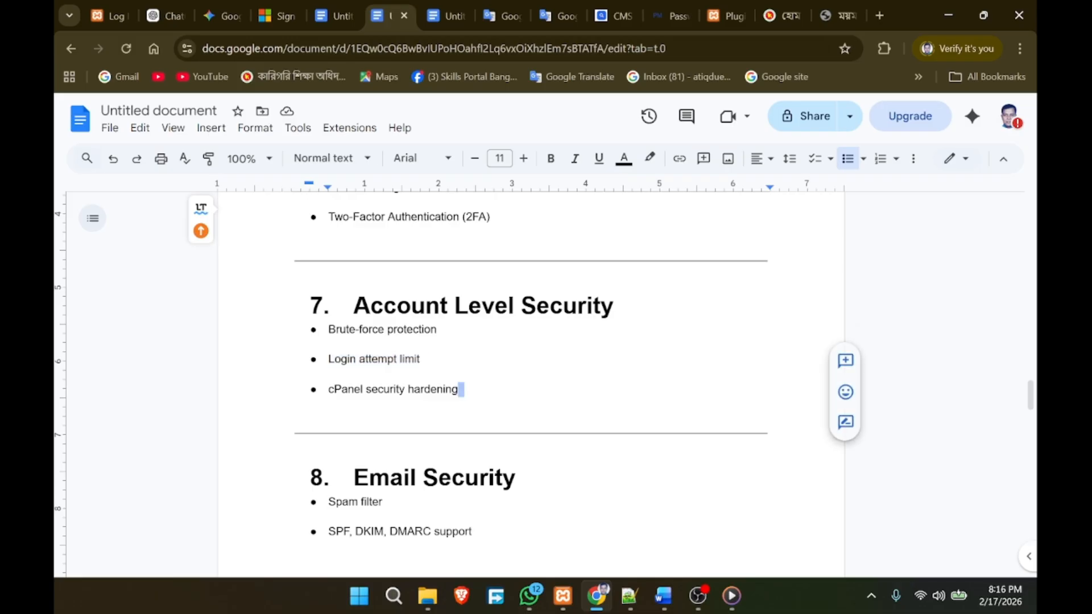
scroll(530, 369, "down", 3)
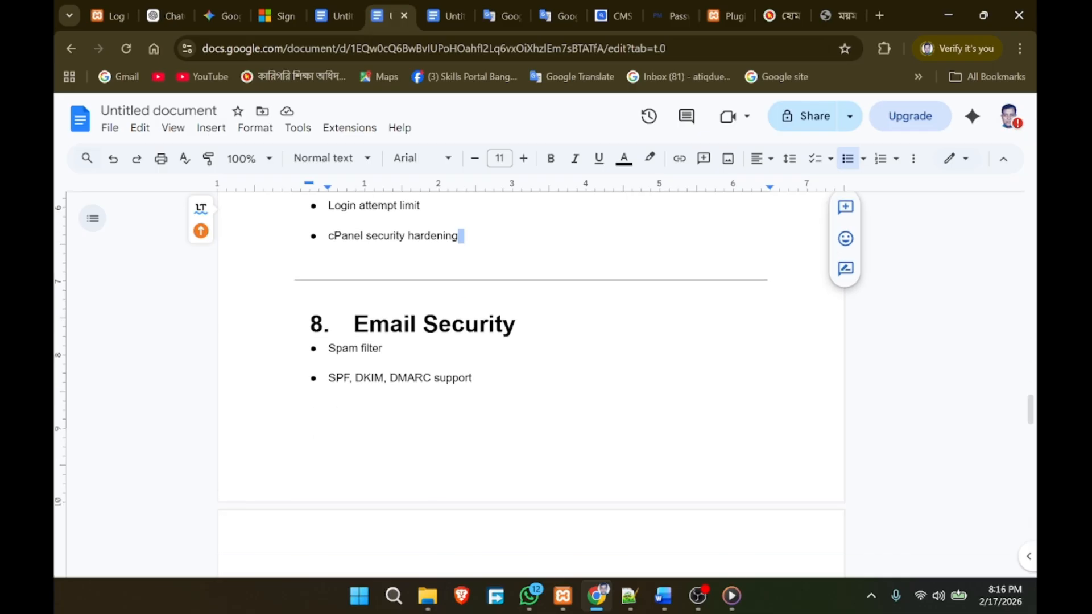
scroll(531, 369, "down", 3)
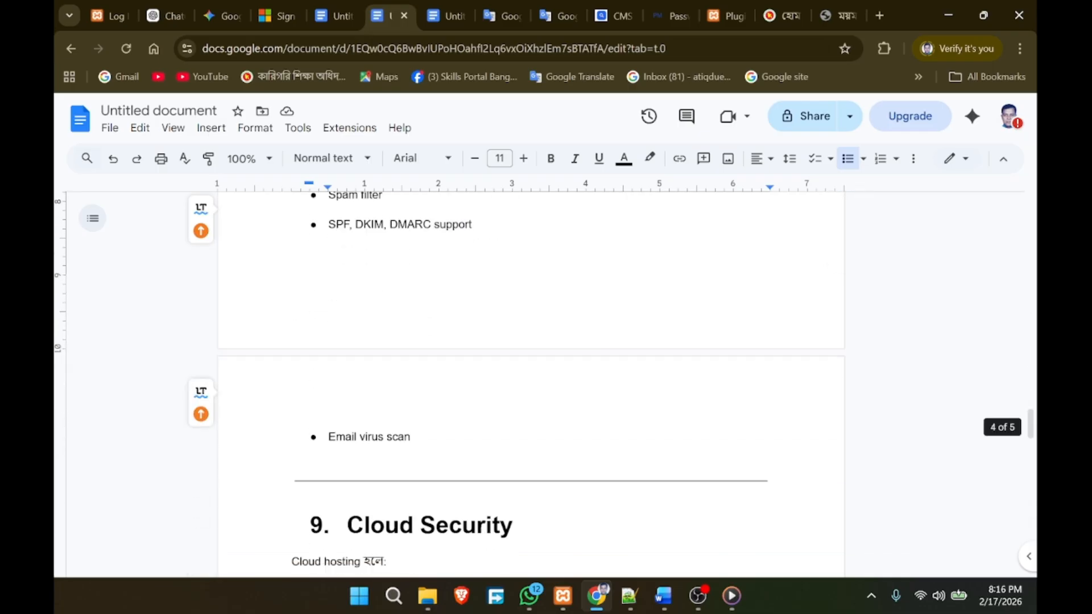
scroll(531, 369, "up", 3)
scroll(530, 370, "down", 5)
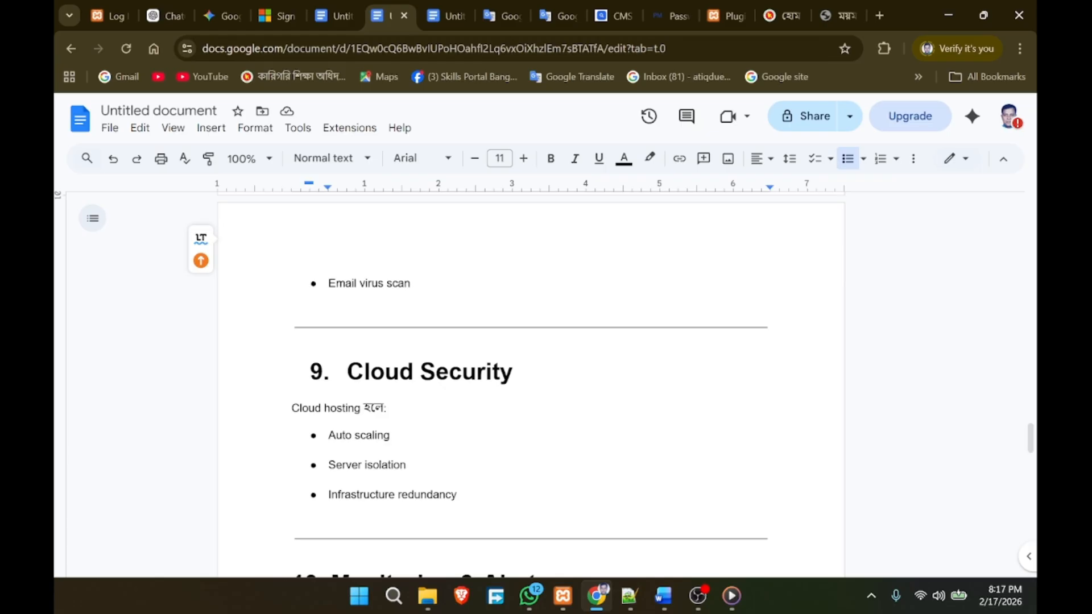
scroll(531, 370, "down", 1)
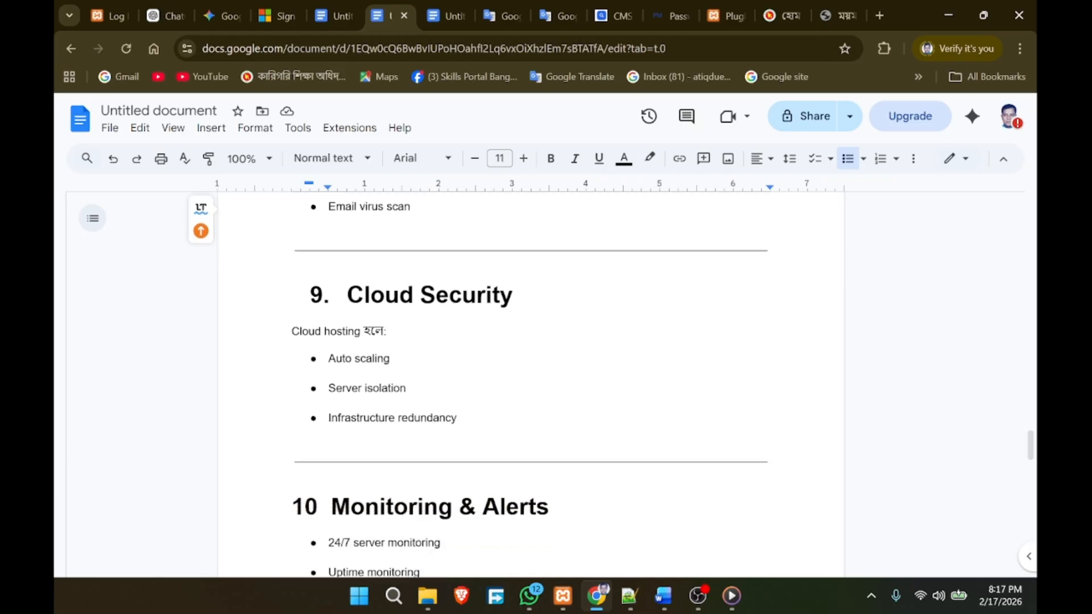
left_click(332, 373)
key("End")
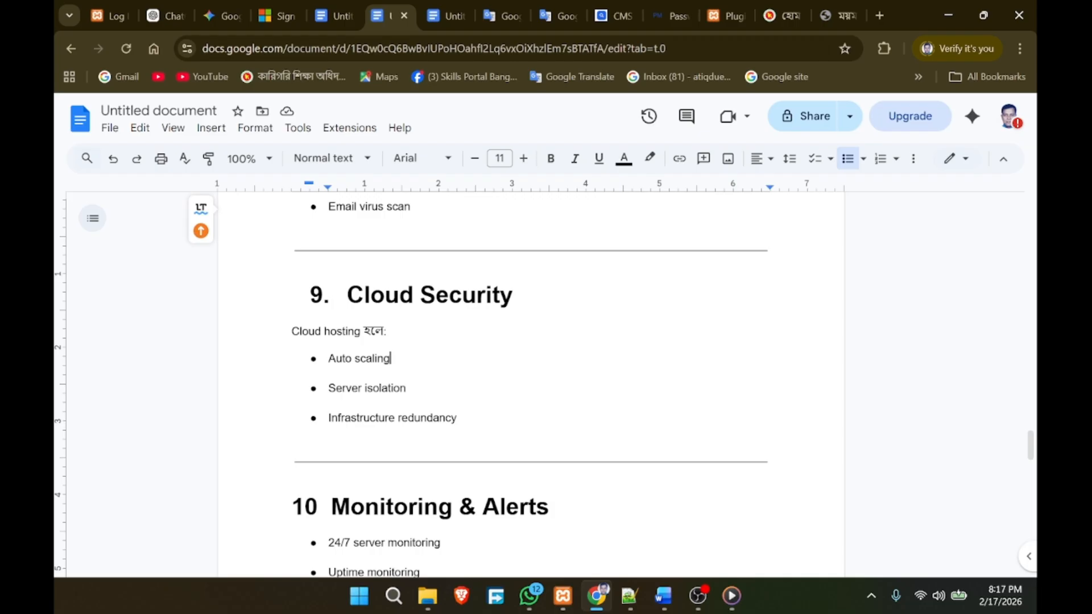
scroll(530, 375, "down", 3)
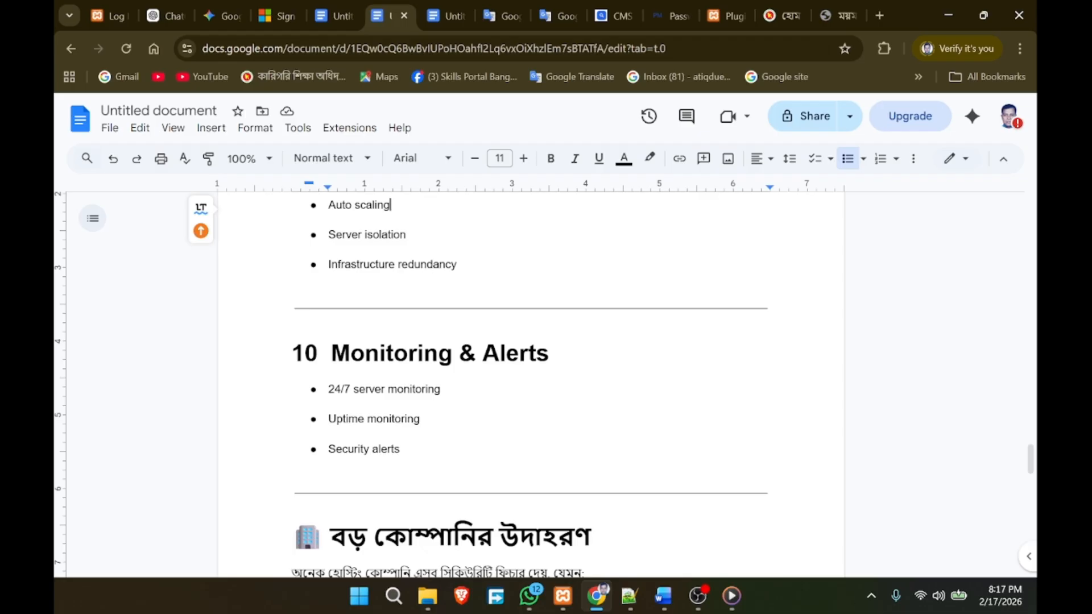
scroll(449, 381, "down", 2)
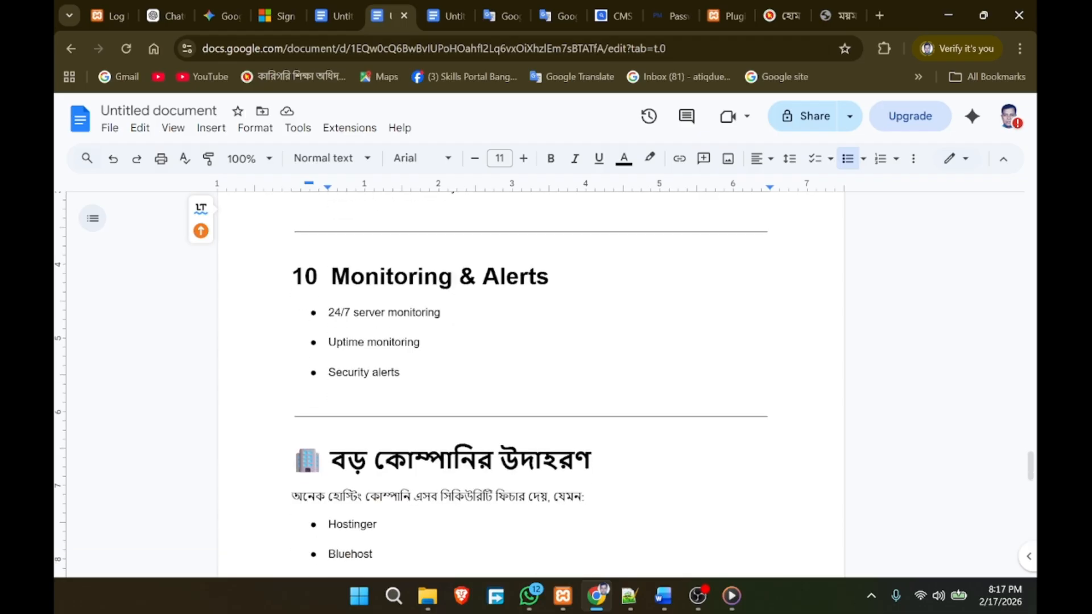
scroll(528, 381, "down", 3)
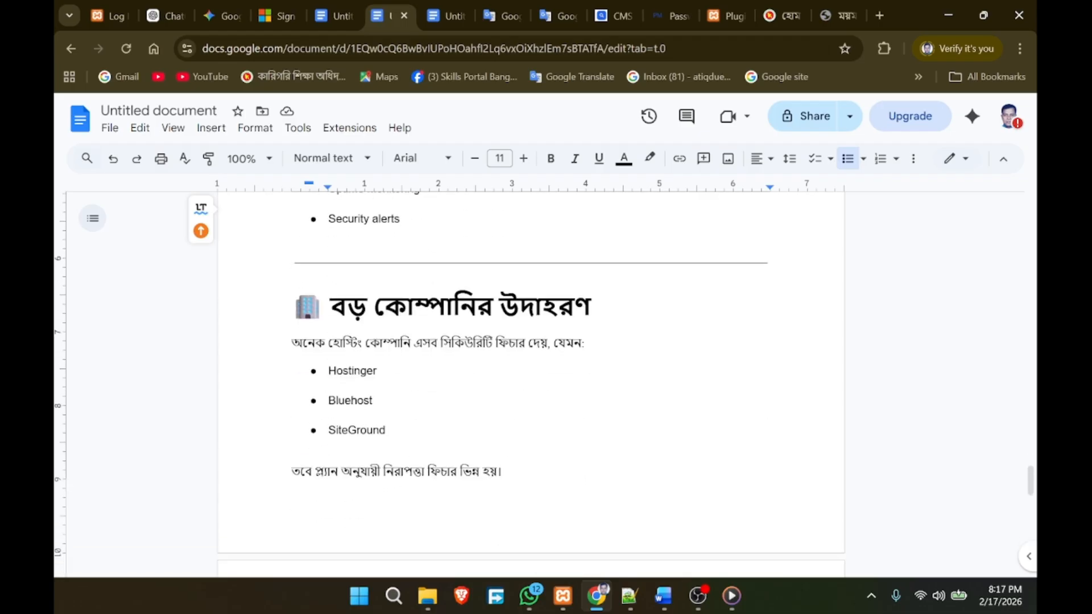
scroll(529, 381, "up", 8)
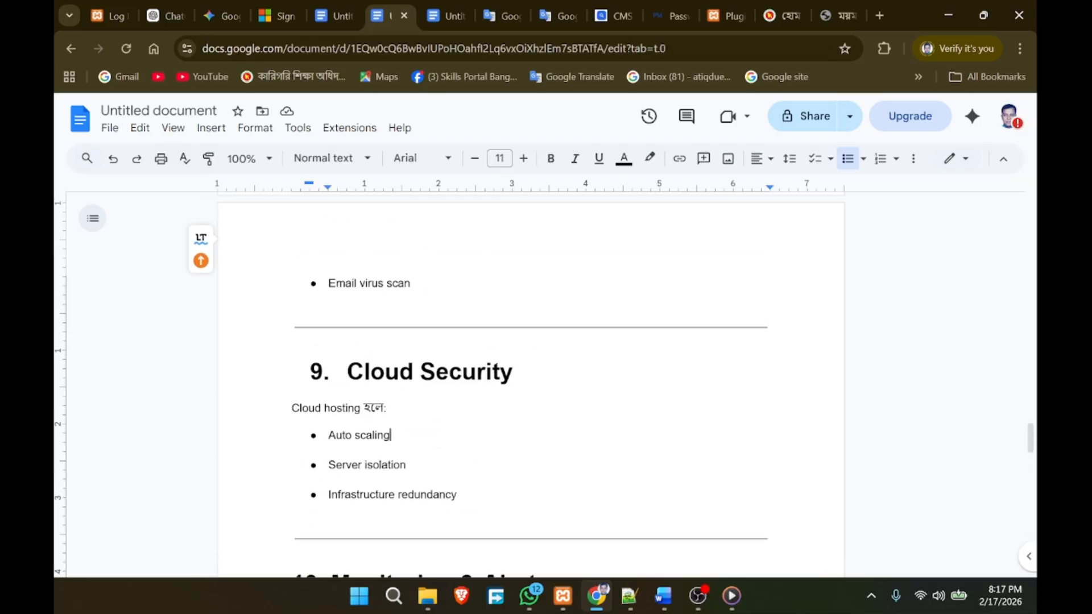
scroll(529, 381, "down", 3)
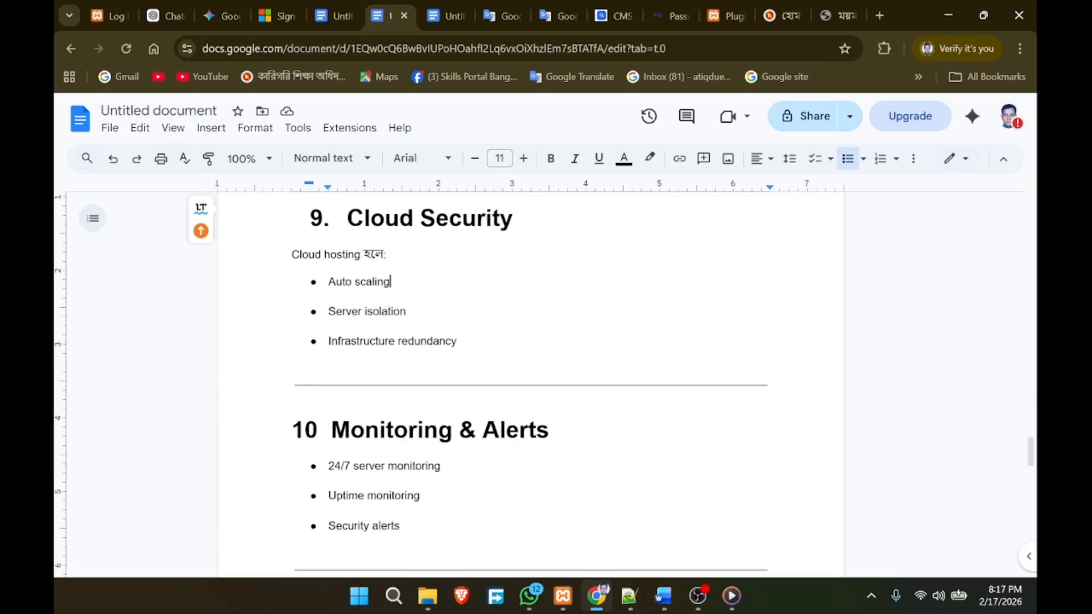
scroll(529, 381, "up", 3)
scroll(529, 381, "down", 4)
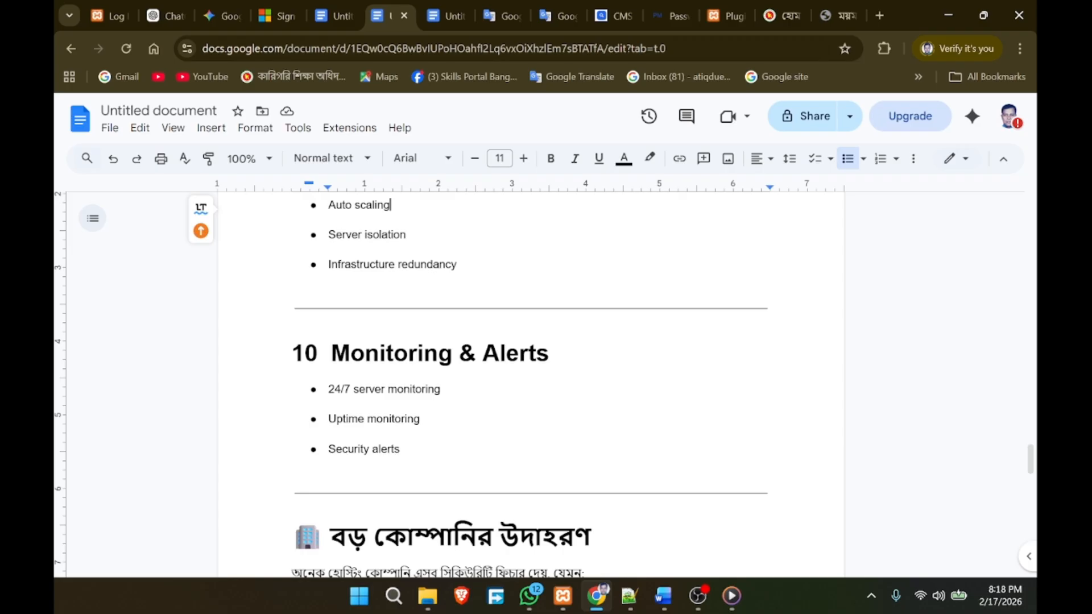
scroll(529, 381, "down", 3)
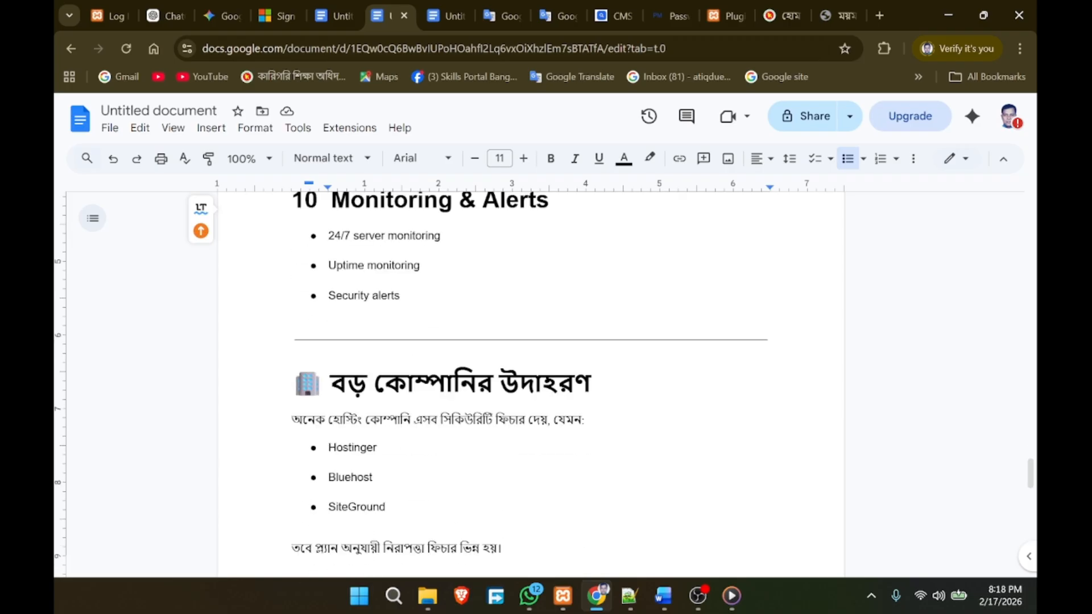
scroll(529, 381, "up", 20)
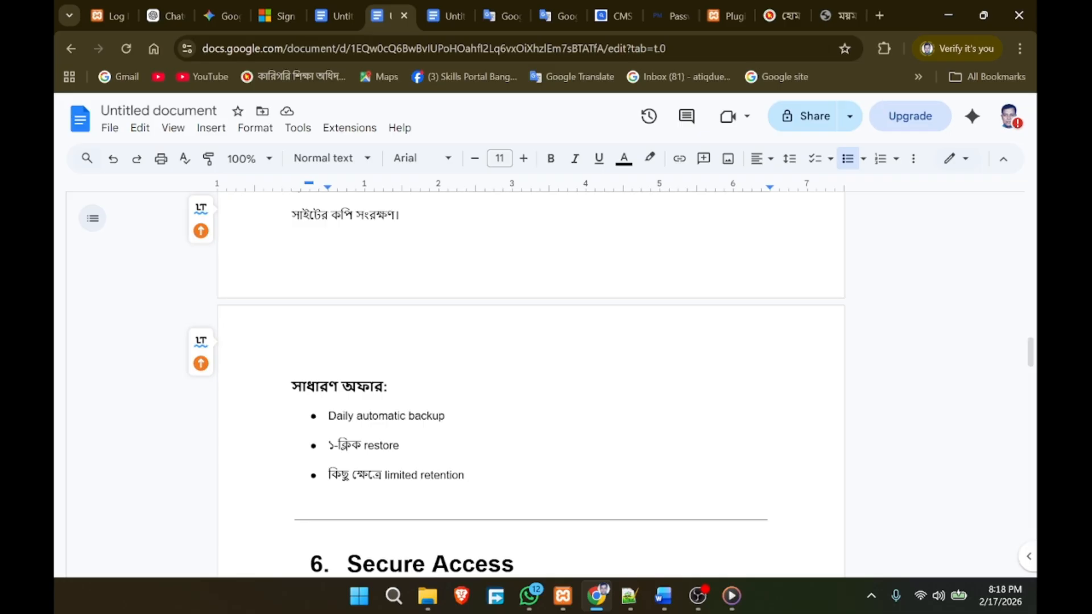
scroll(529, 381, "down", 7)
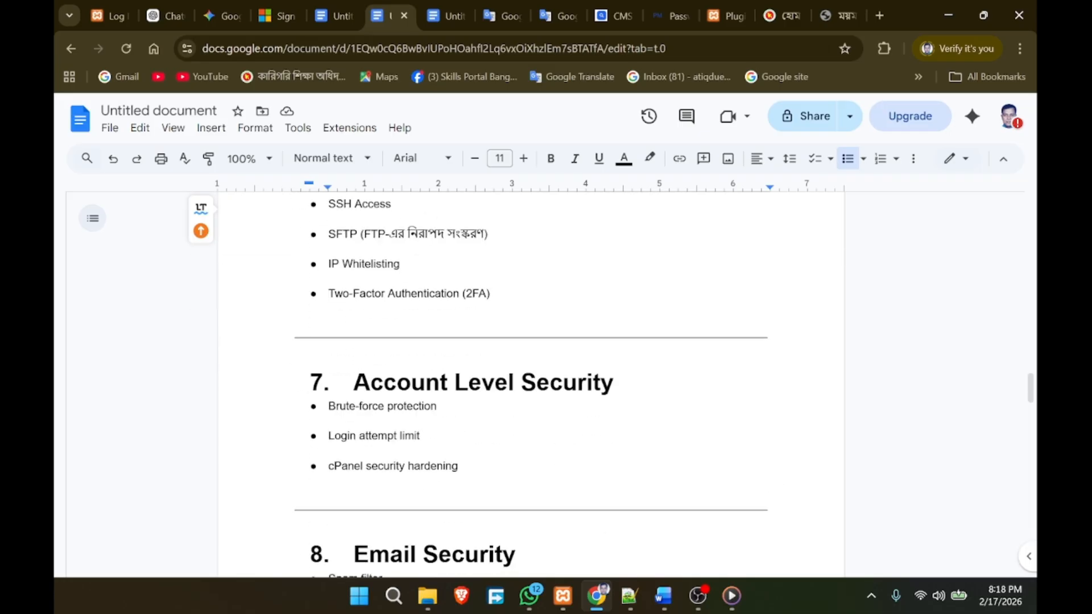
scroll(529, 381, "down", 12)
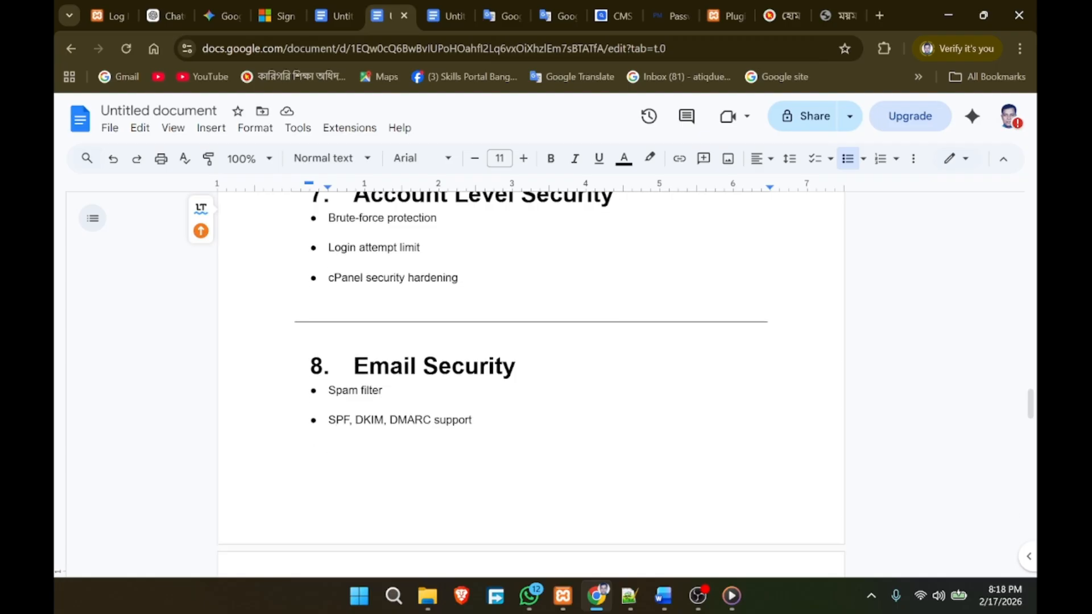
scroll(529, 381, "down", 3)
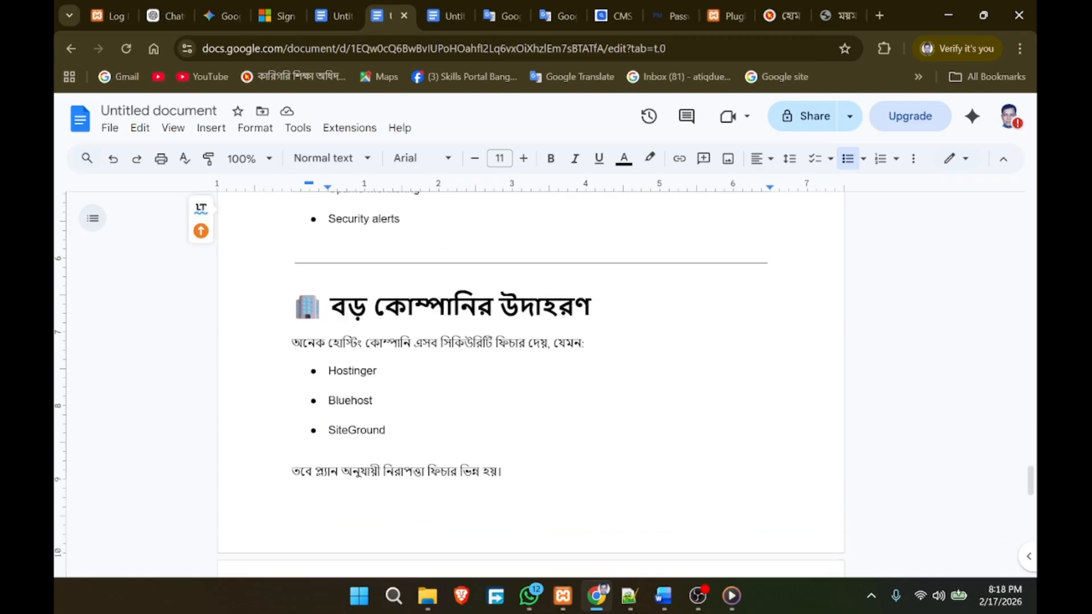
scroll(529, 381, "up", 4)
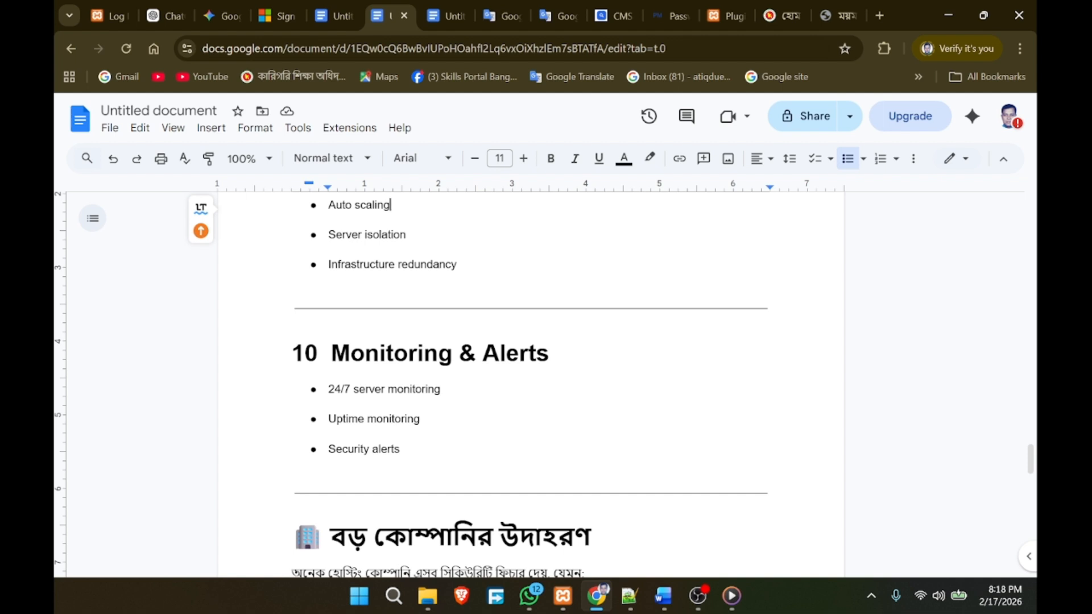
scroll(529, 381, "down", 3)
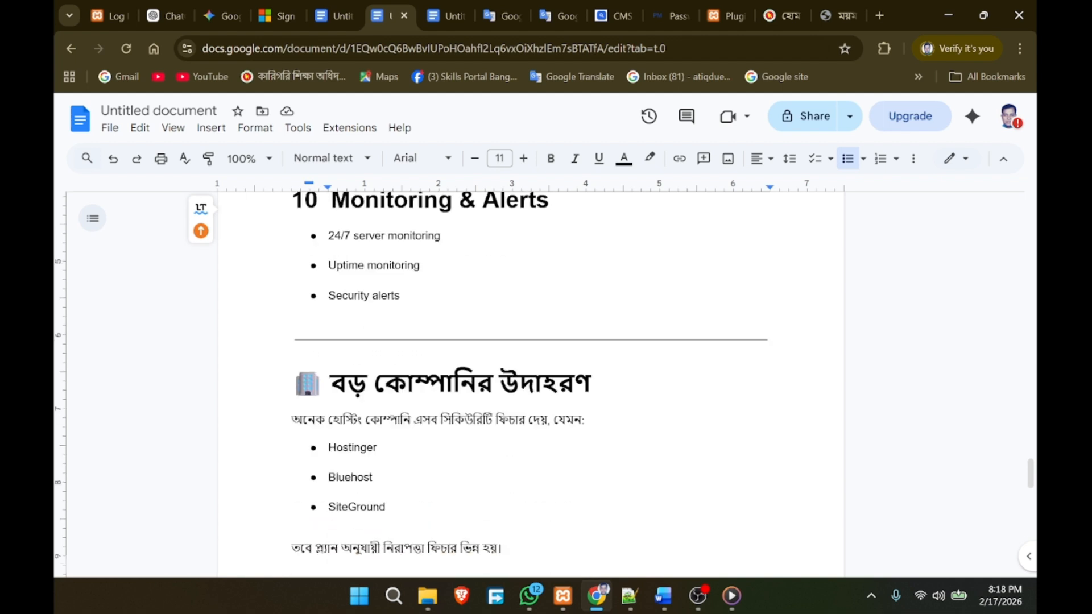
scroll(529, 381, "down", 1)
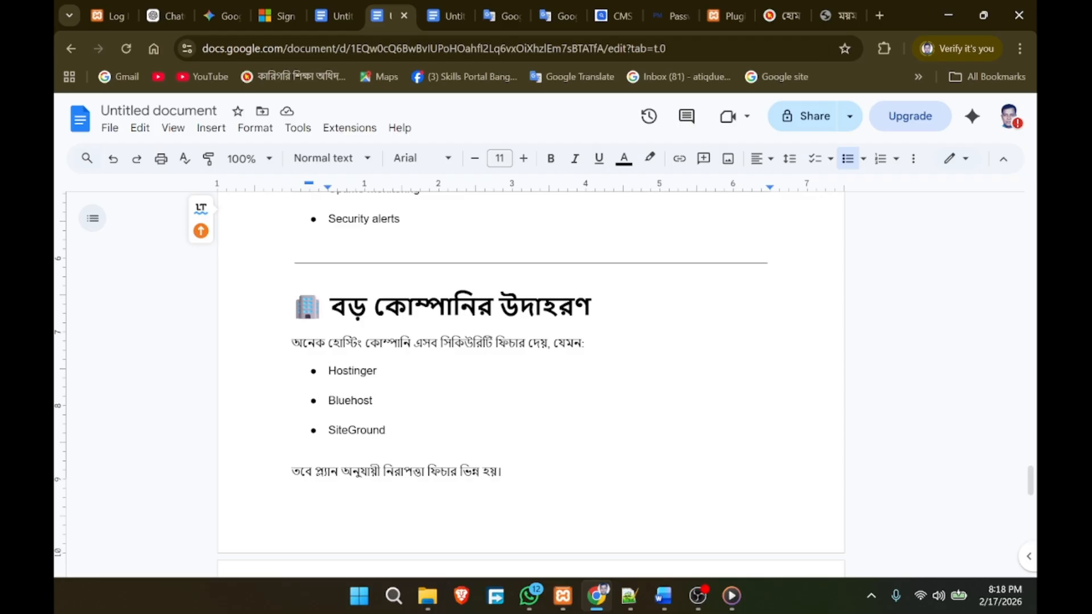
double_click(352, 371)
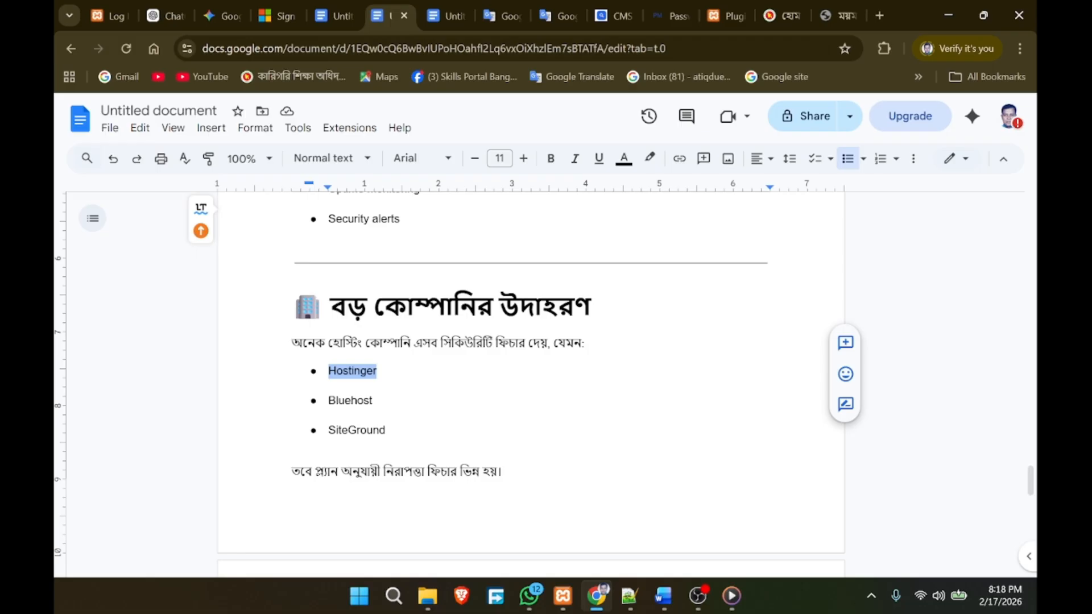
left_click(380, 431)
left_click(386, 431)
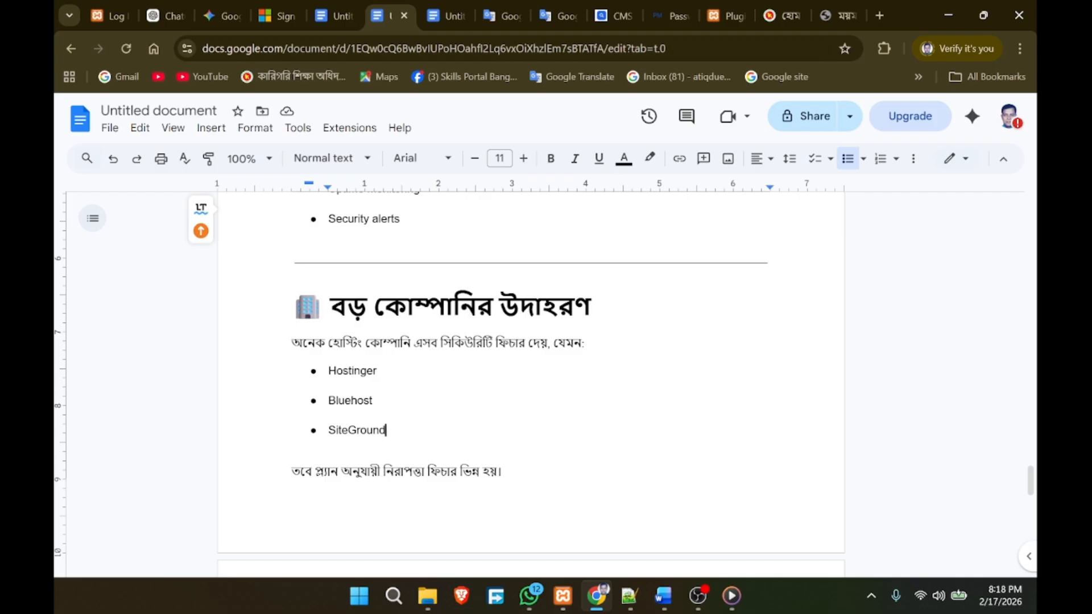
scroll(531, 370, "down", 7)
scroll(531, 370, "up", 7)
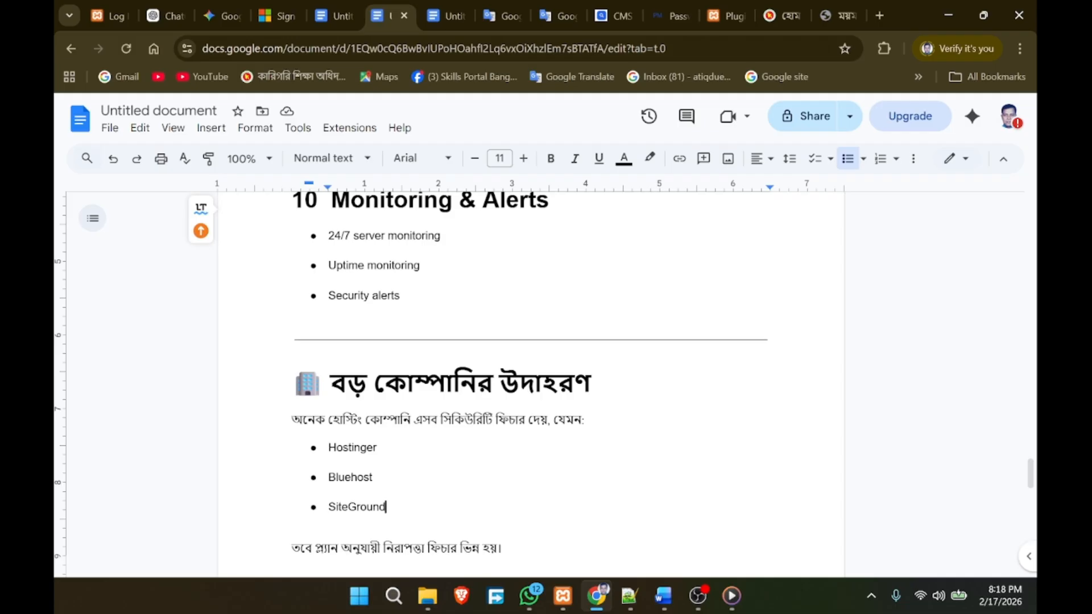
Step: On the WordPress login page, request a new captcha image and start filling in the username
left_click(186, 50)
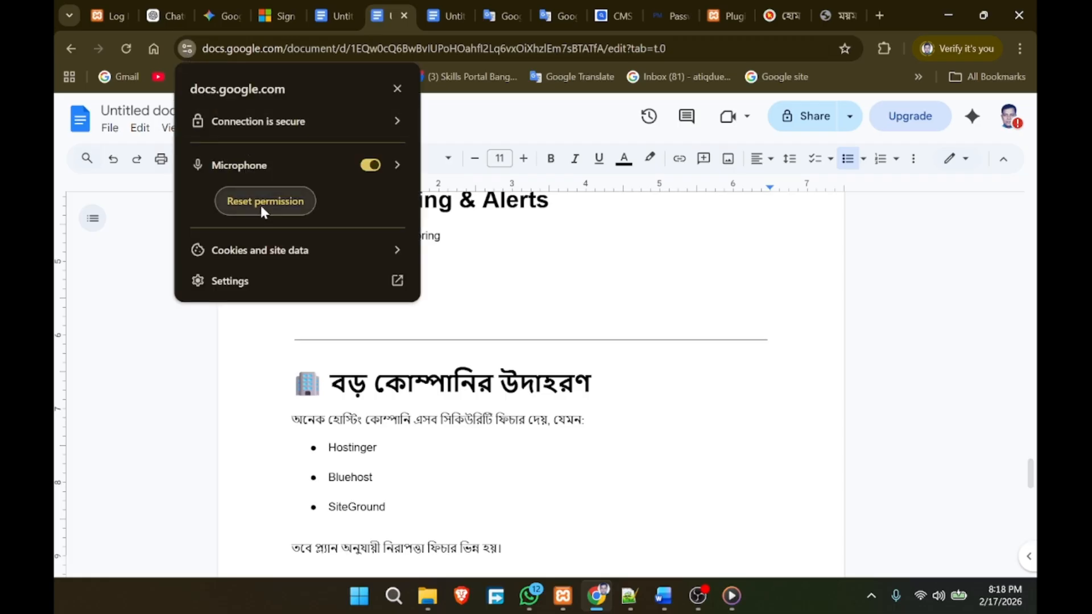
left_click(108, 16)
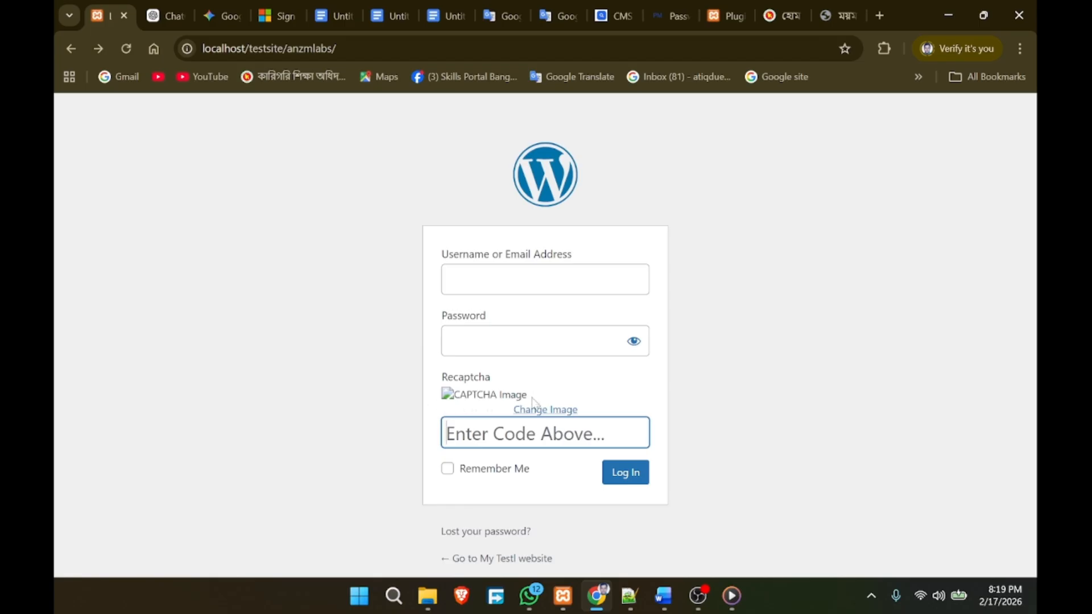
left_click(556, 411)
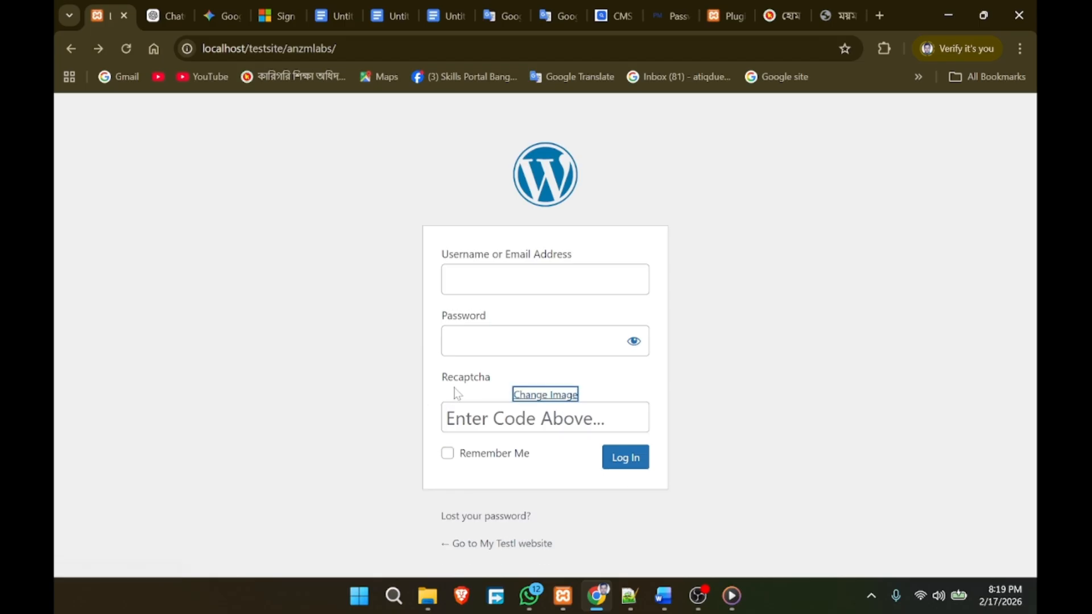
left_click(463, 270)
key("Tab")
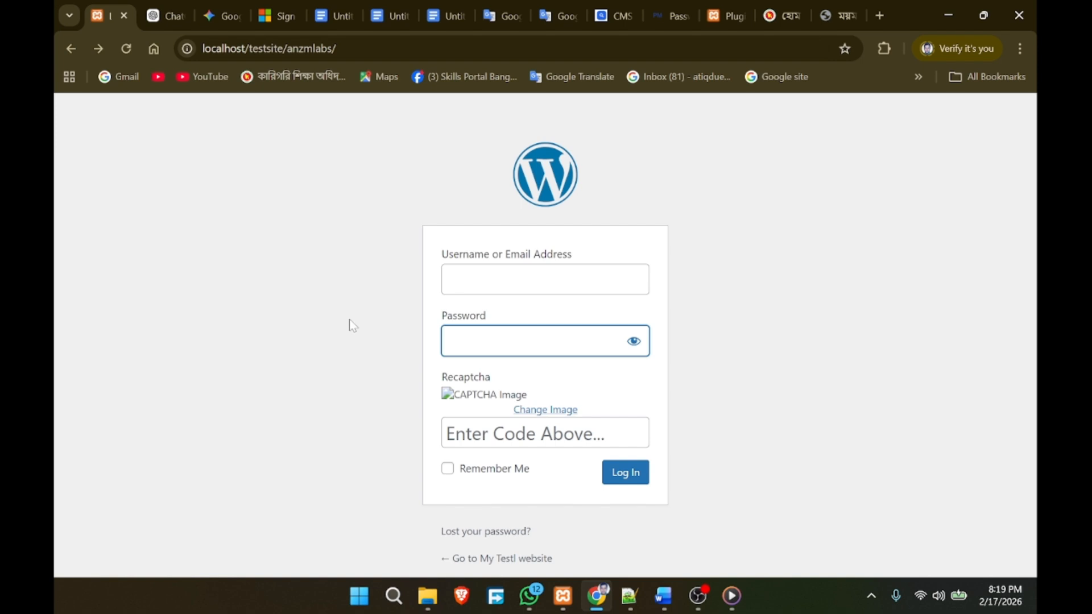
Step: Review and close the localhost connection security details
left_click(188, 49)
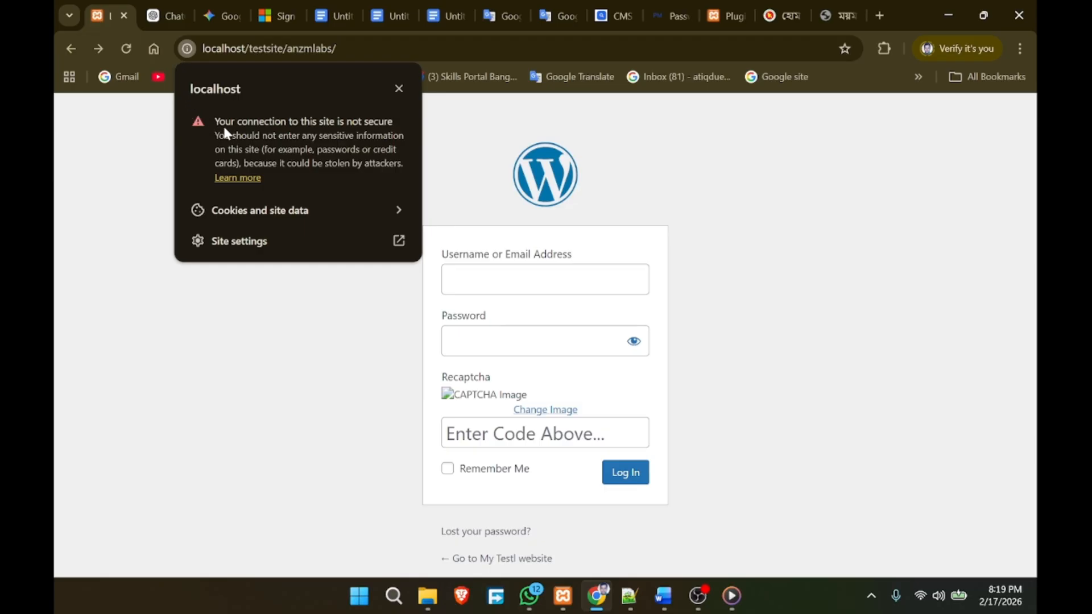
left_click(188, 49)
left_click(188, 49)
left_click(312, 380)
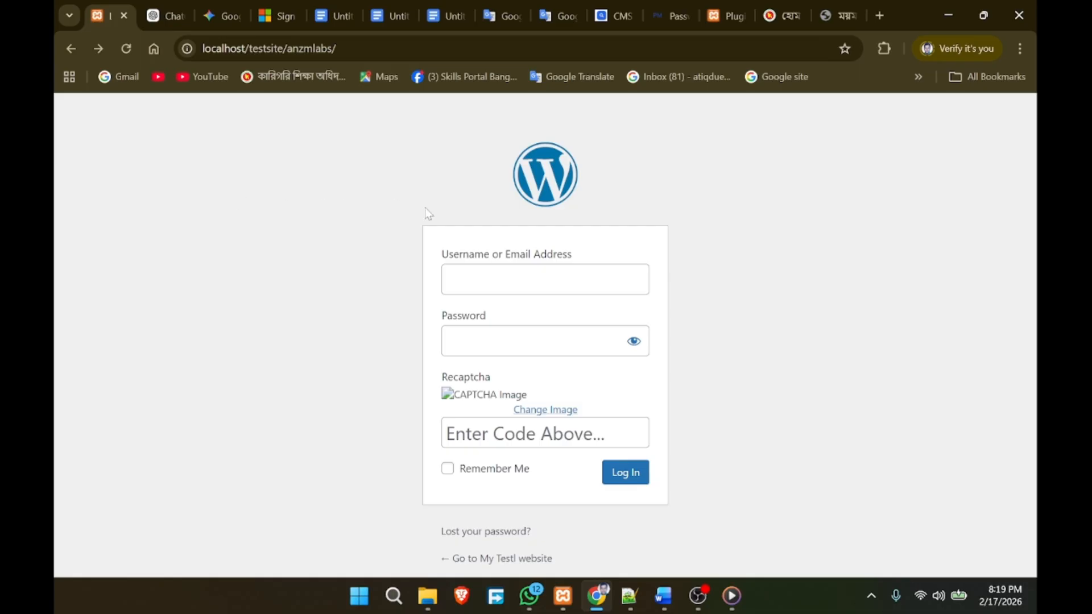
Step: Confirm secure connections for mpi.polytech.gov.bd and mpi.edu.bd, then check the localhost Plugins page and CMS Detect
left_click(783, 17)
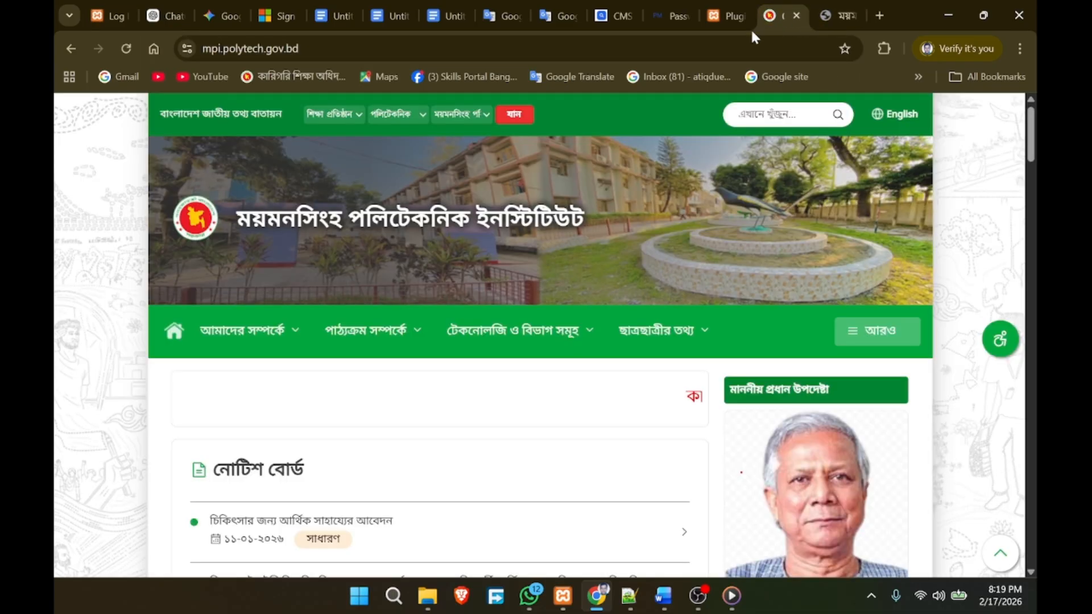
left_click(187, 49)
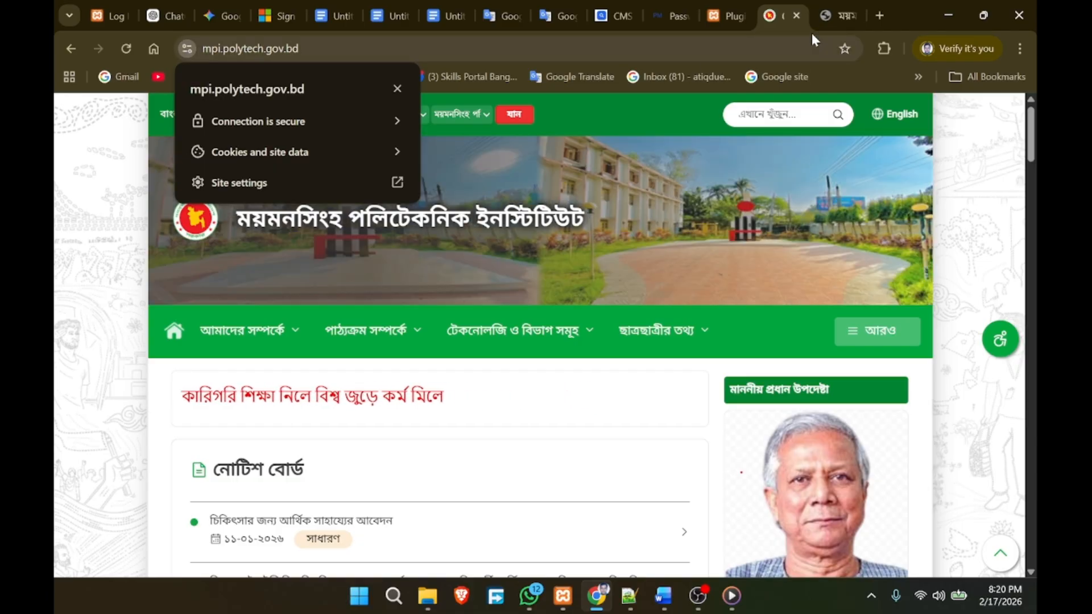
left_click(834, 16)
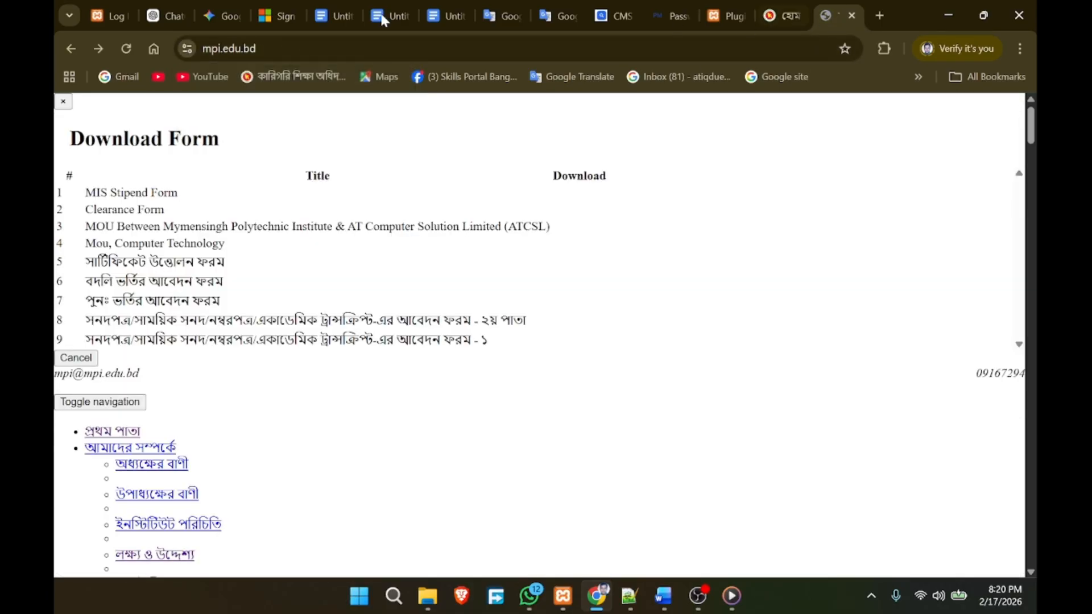
left_click(188, 49)
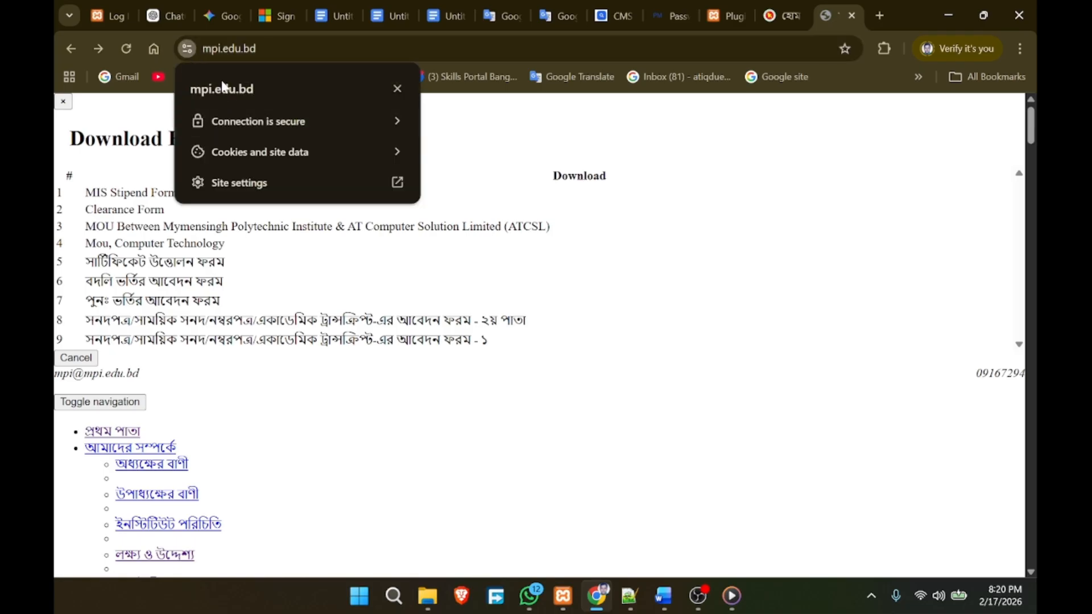
left_click(182, 51)
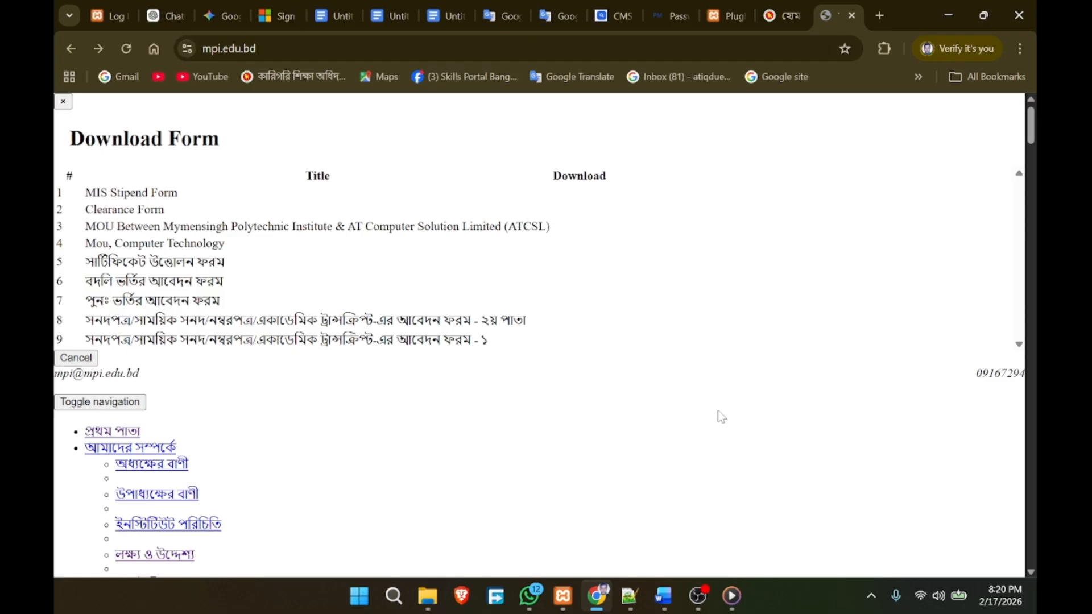
left_click(719, 22)
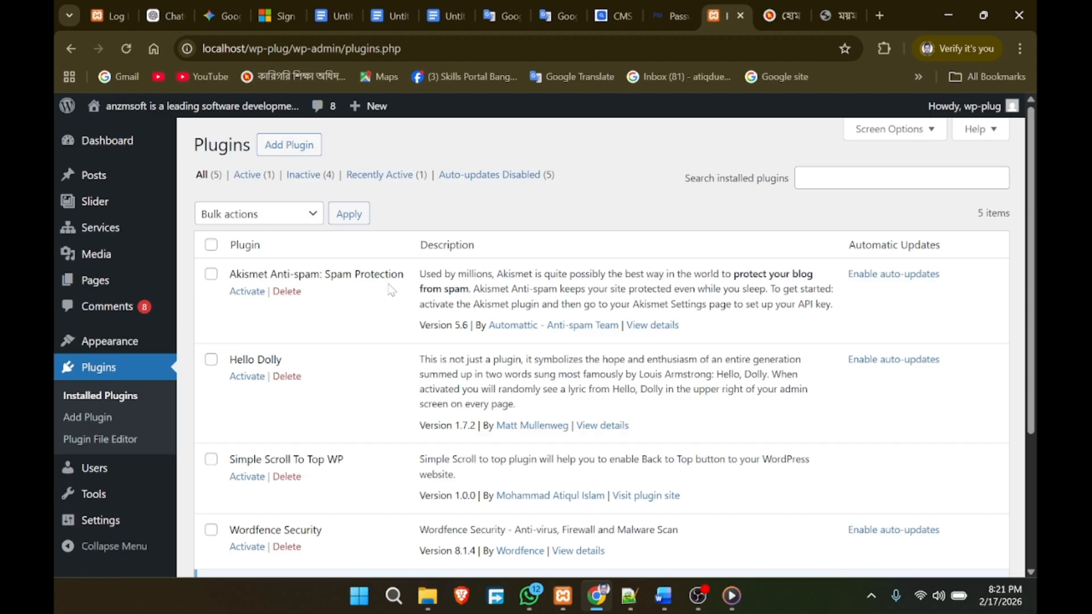
left_click(606, 17)
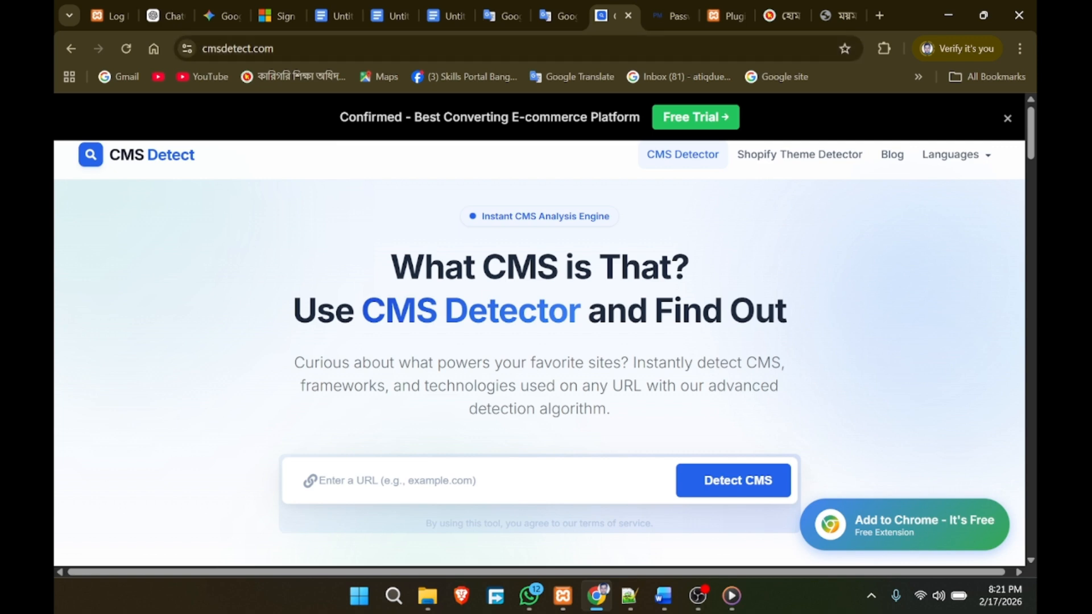
Step: Select the mpi.edu.bd web address and return to the CMS Detect site
scroll(245, 270, "down", 5)
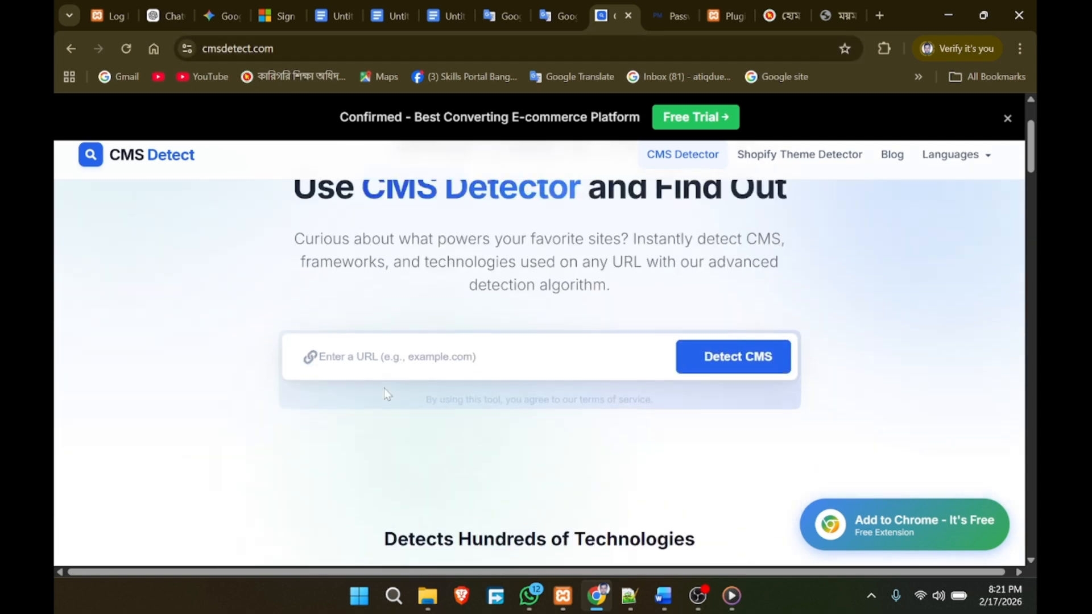
scroll(244, 270, "up", 5)
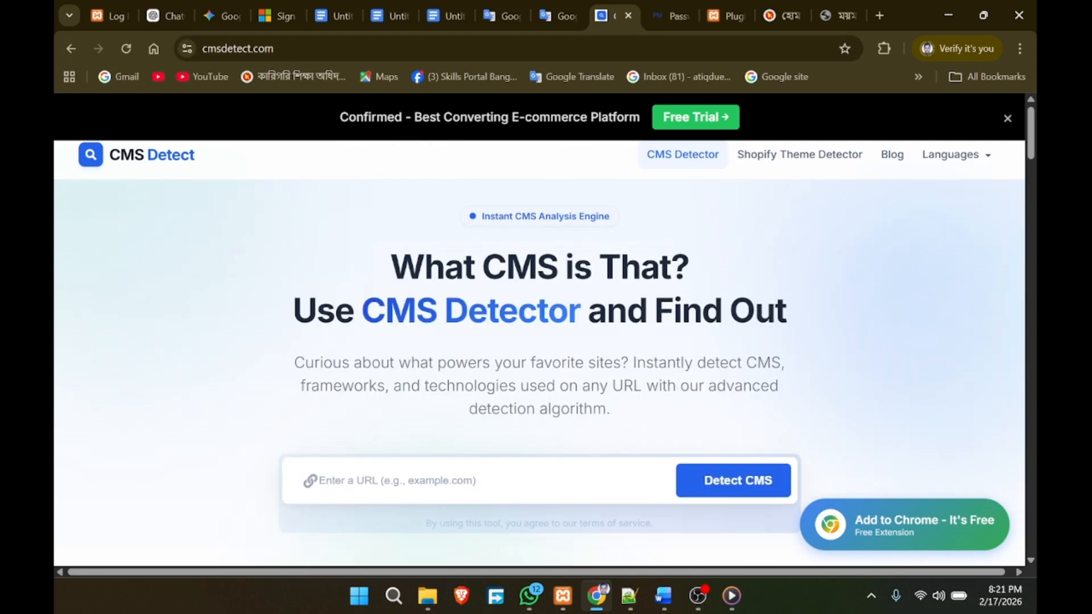
scroll(487, 357, "down", 3)
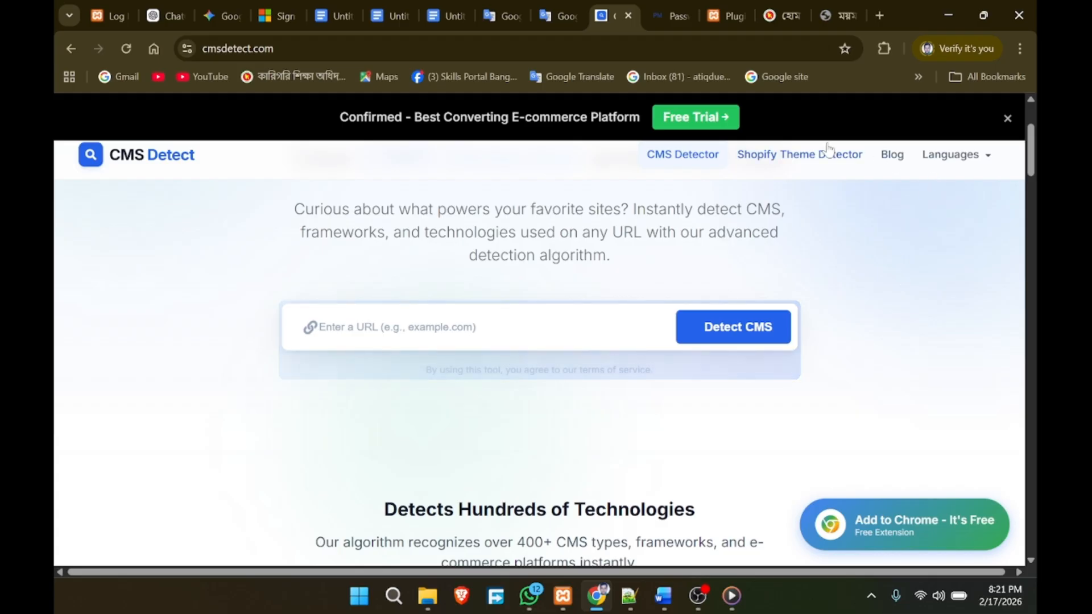
left_click(827, 17)
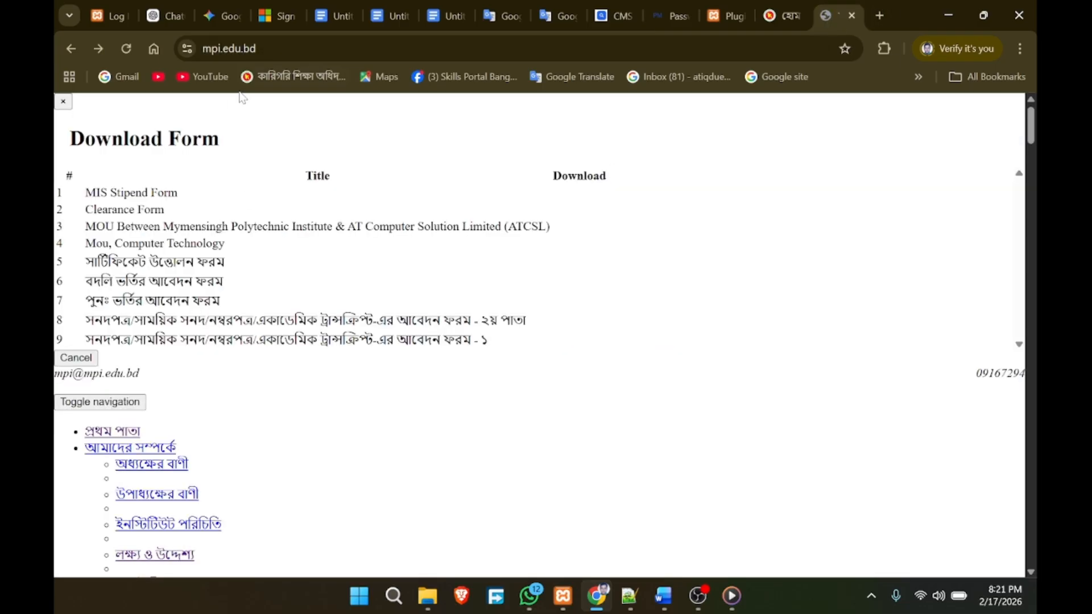
left_click(239, 49)
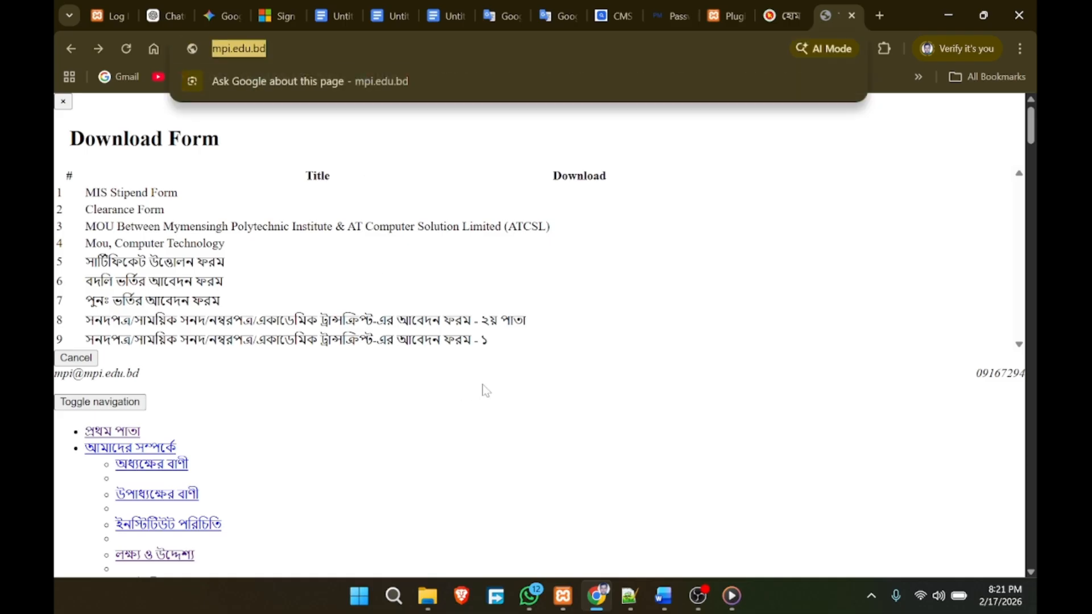
left_click(603, 17)
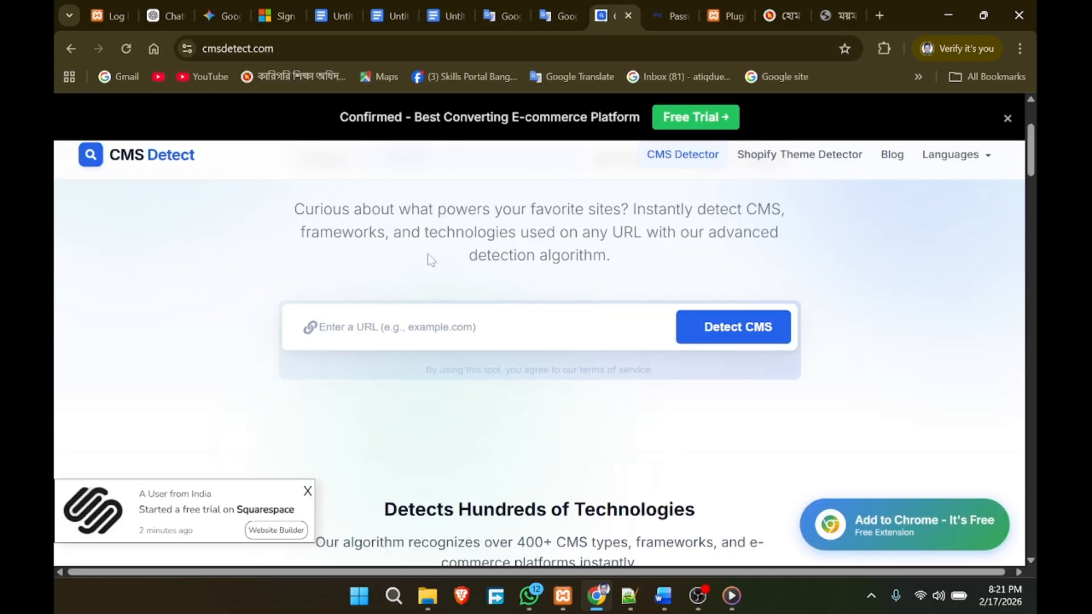
left_click(319, 327)
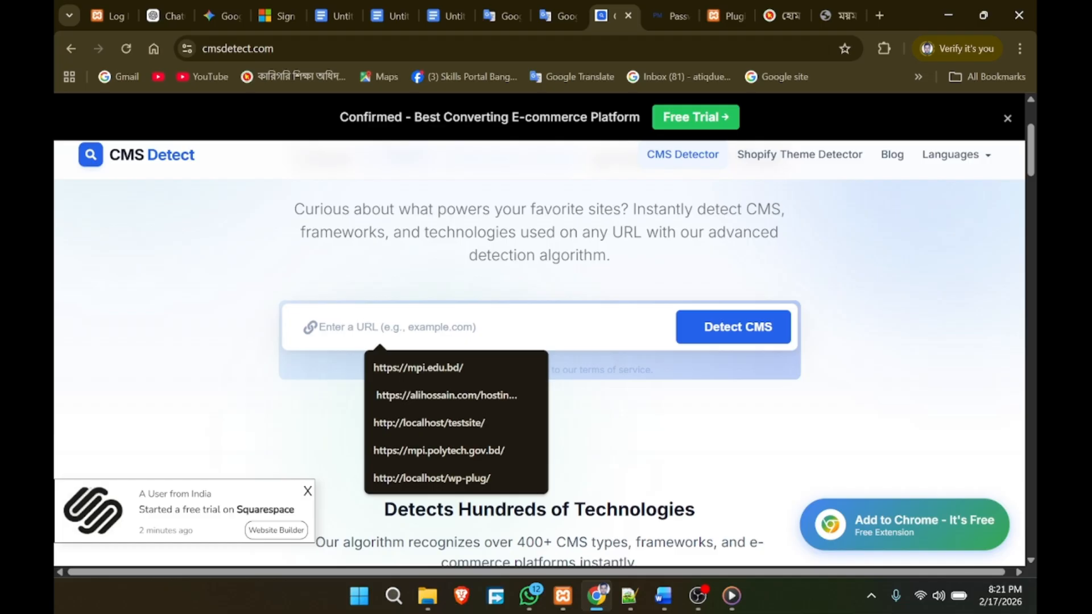
left_click(418, 367)
left_click(725, 336)
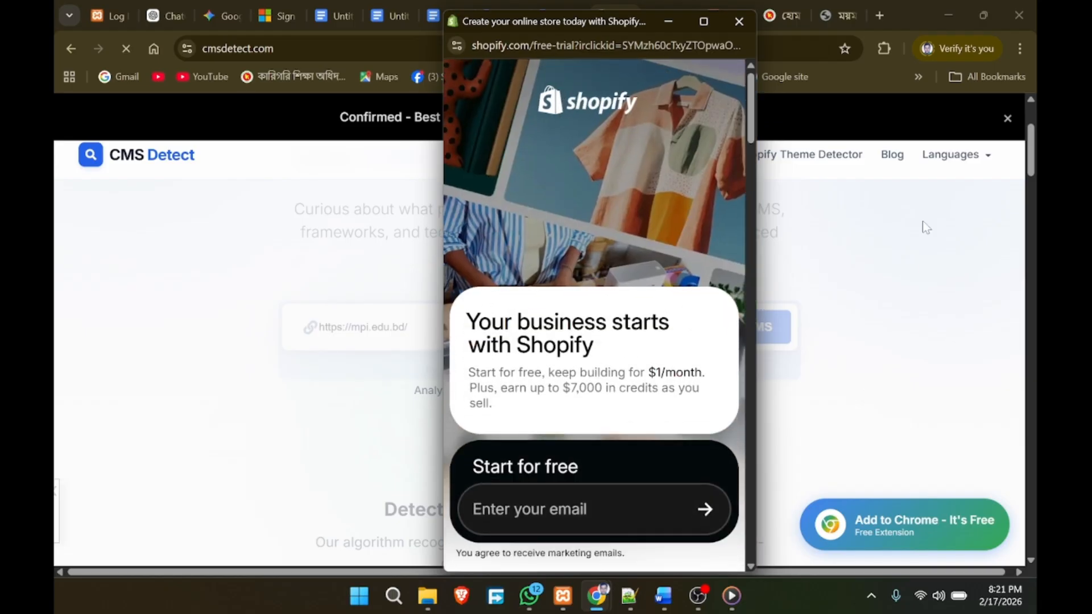
left_click(739, 21)
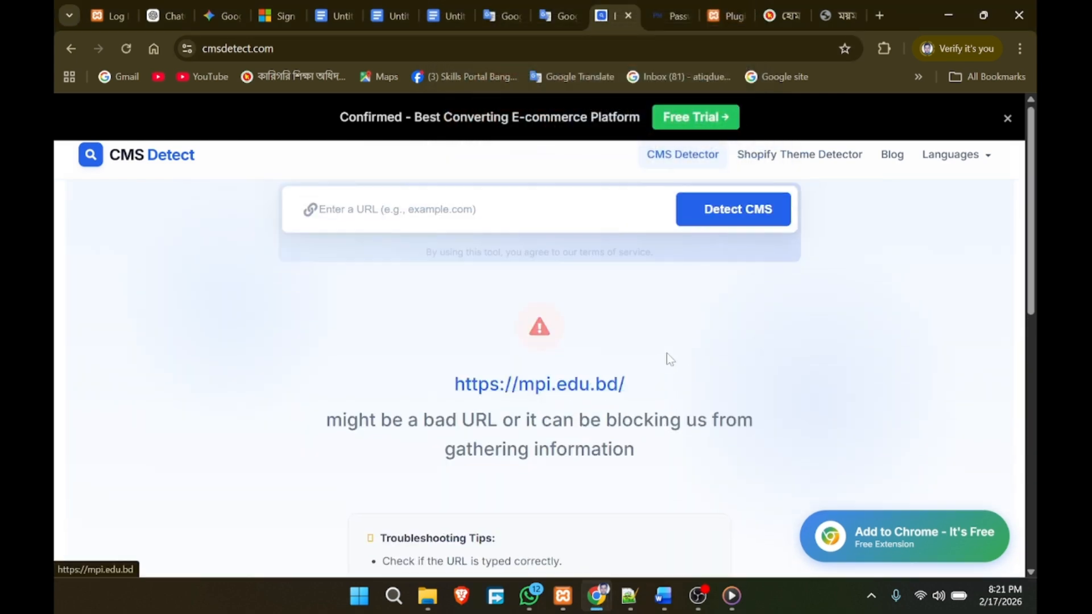
left_click(556, 388)
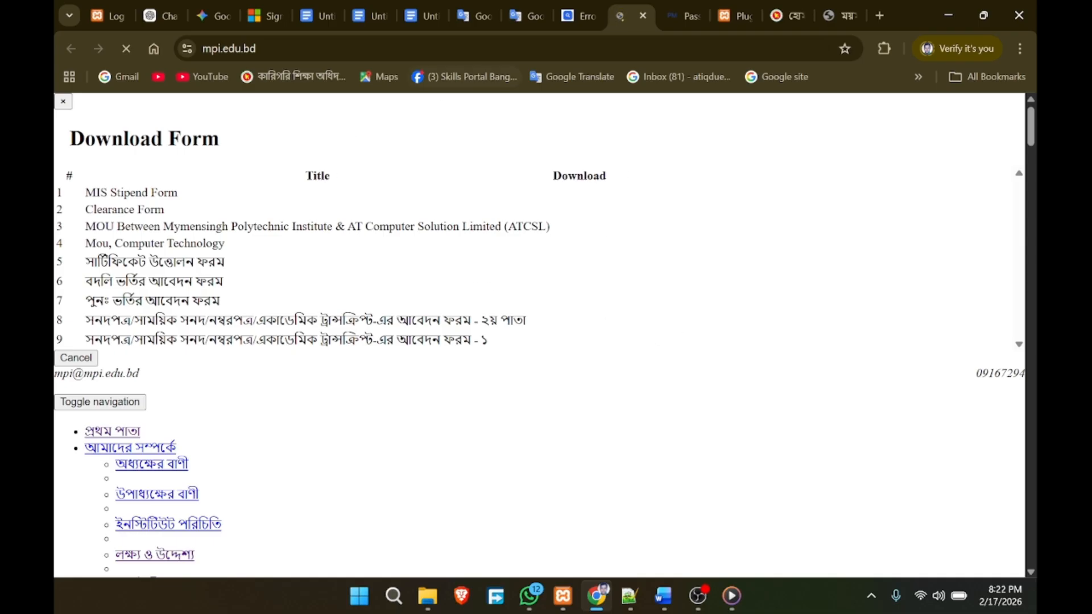
left_click(578, 20)
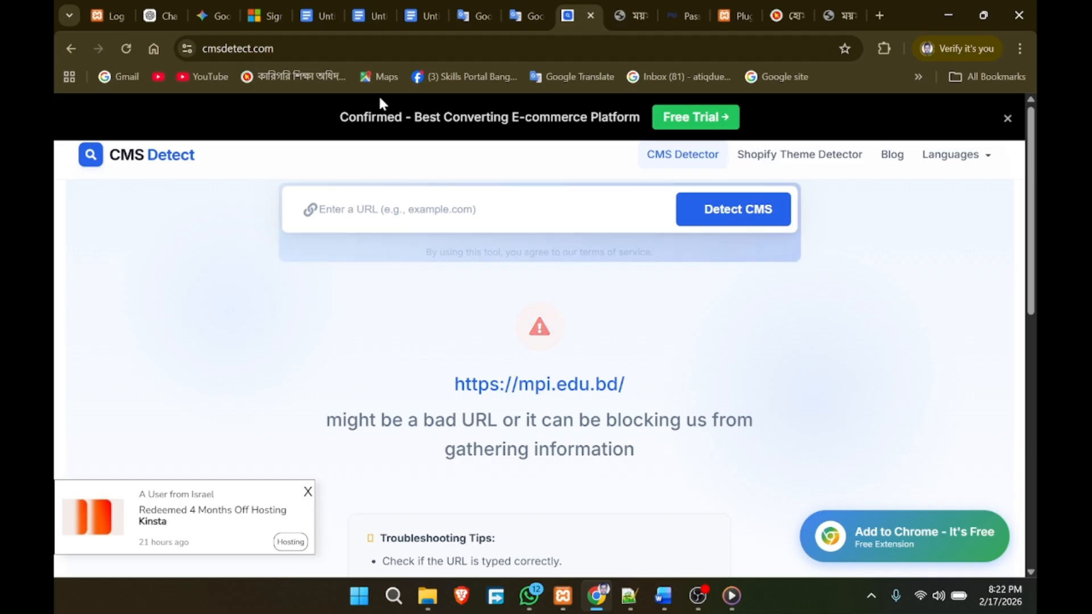
left_click(251, 48)
key("ctrl+c")
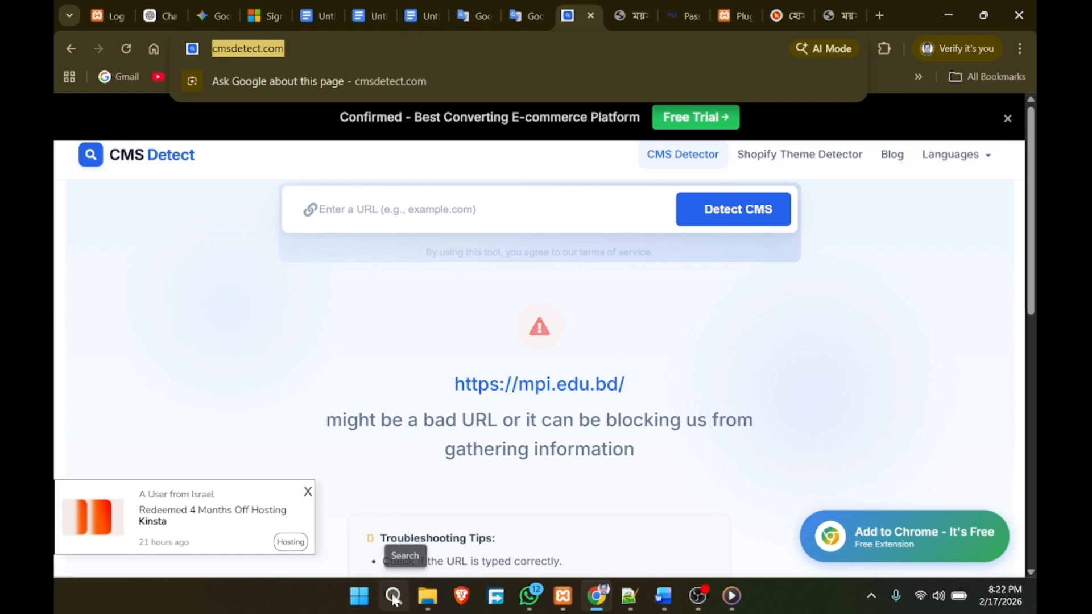
left_click(394, 596)
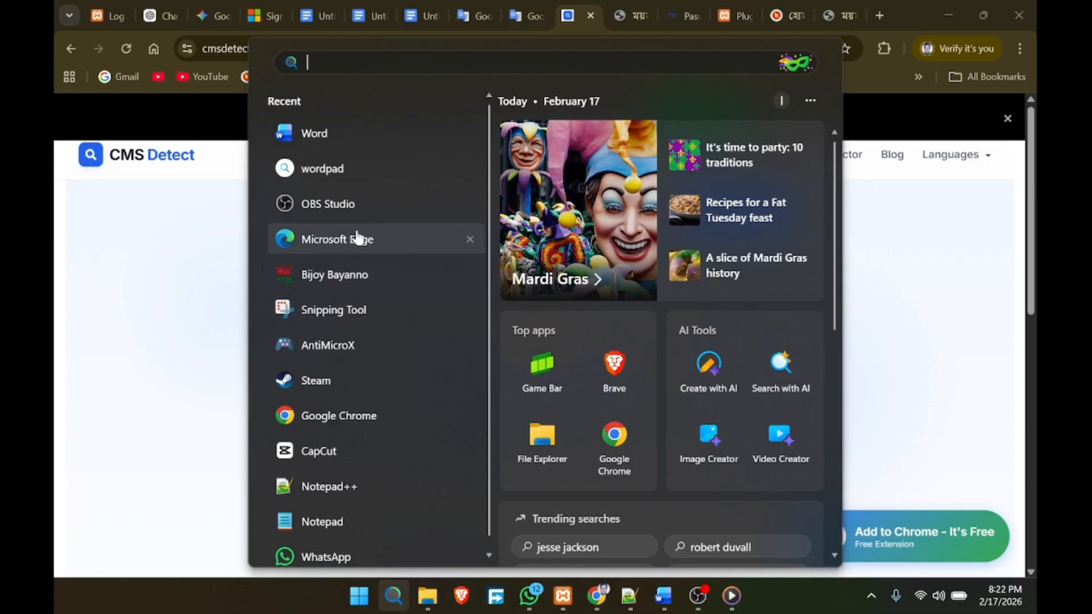
Step: Load CMS Detect in Microsoft Edge and copy the mpi.edu.bd address from Chrome
left_click(356, 237)
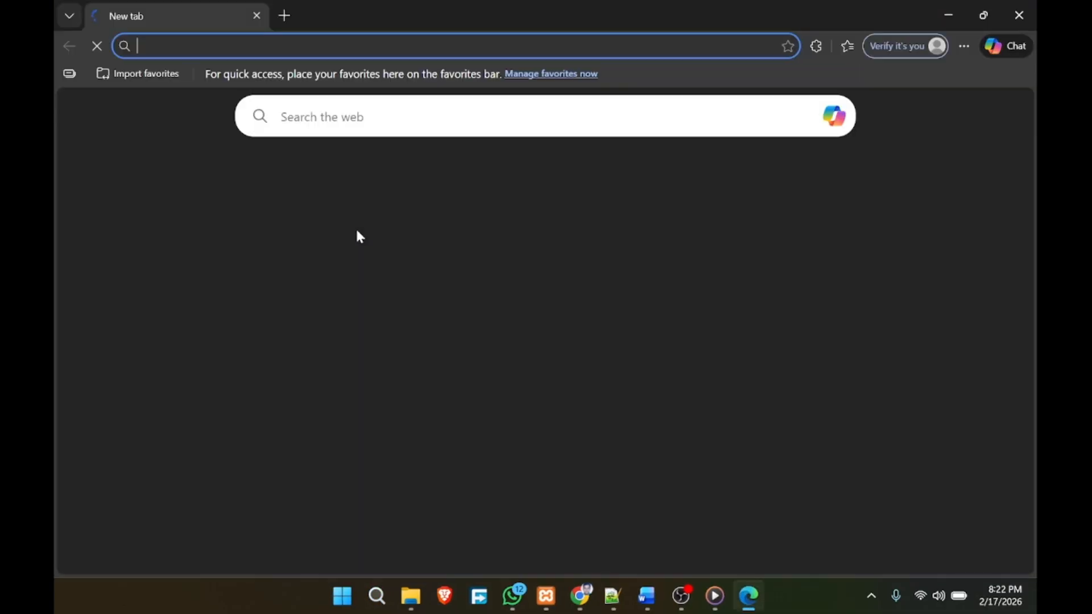
key("ctrl+v")
key("Return")
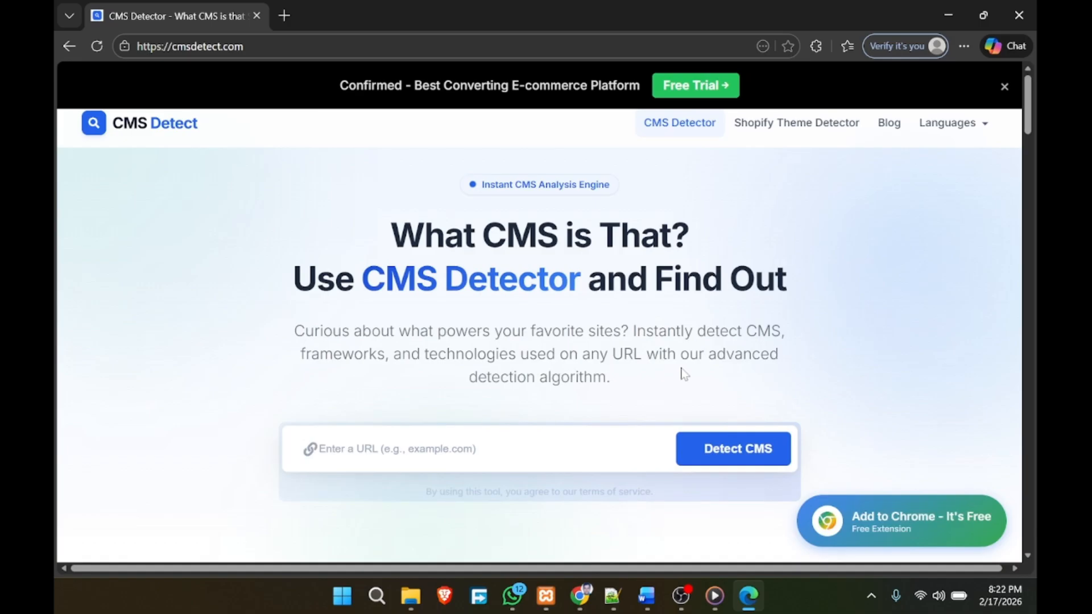
left_click(579, 595)
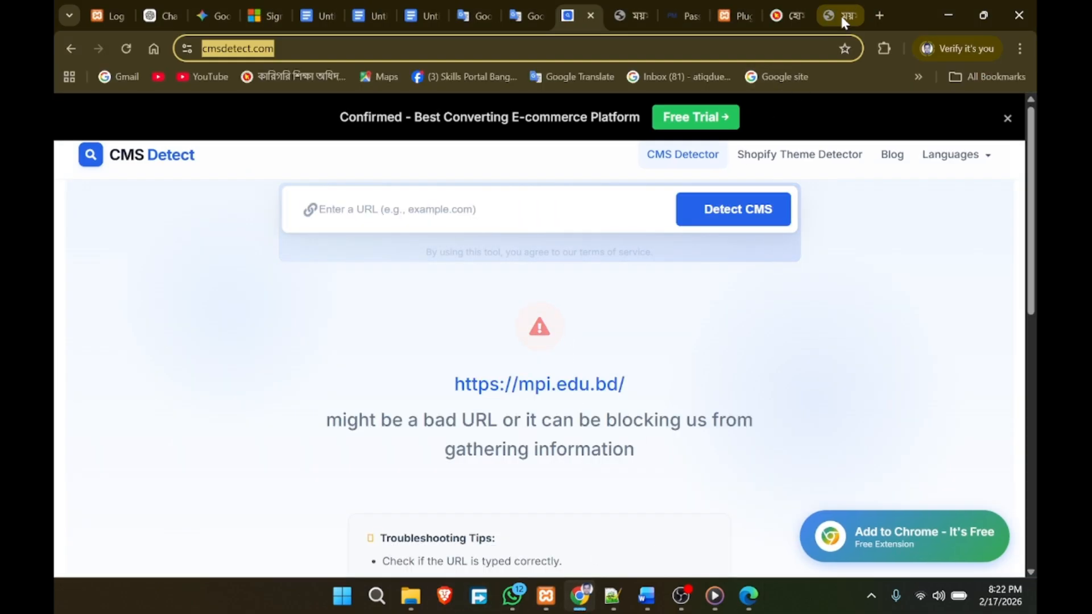
left_click(841, 16)
right_click(226, 50)
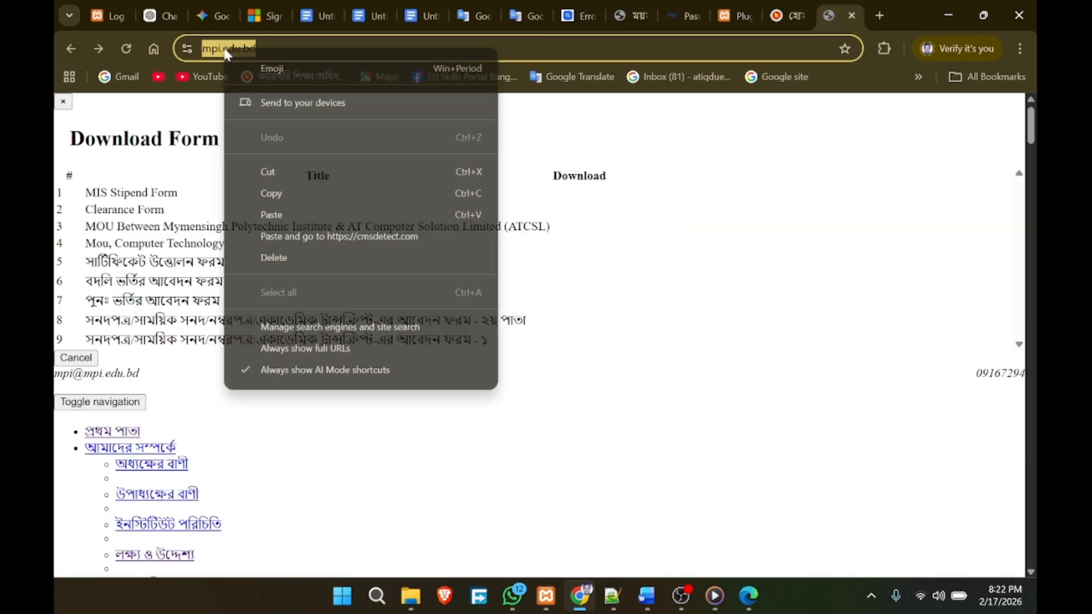
left_click(272, 194)
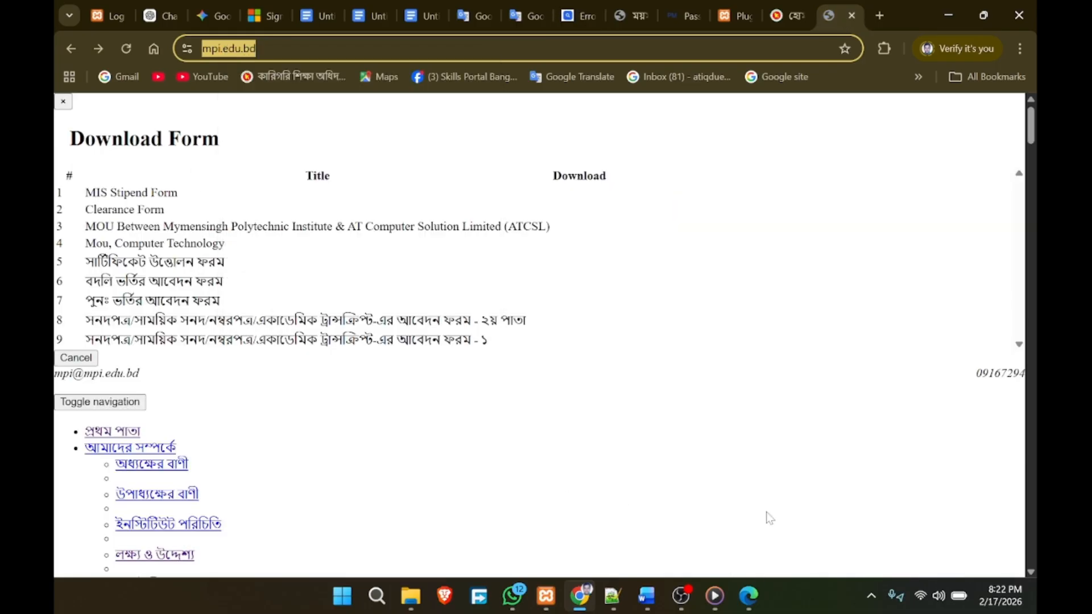
left_click(749, 598)
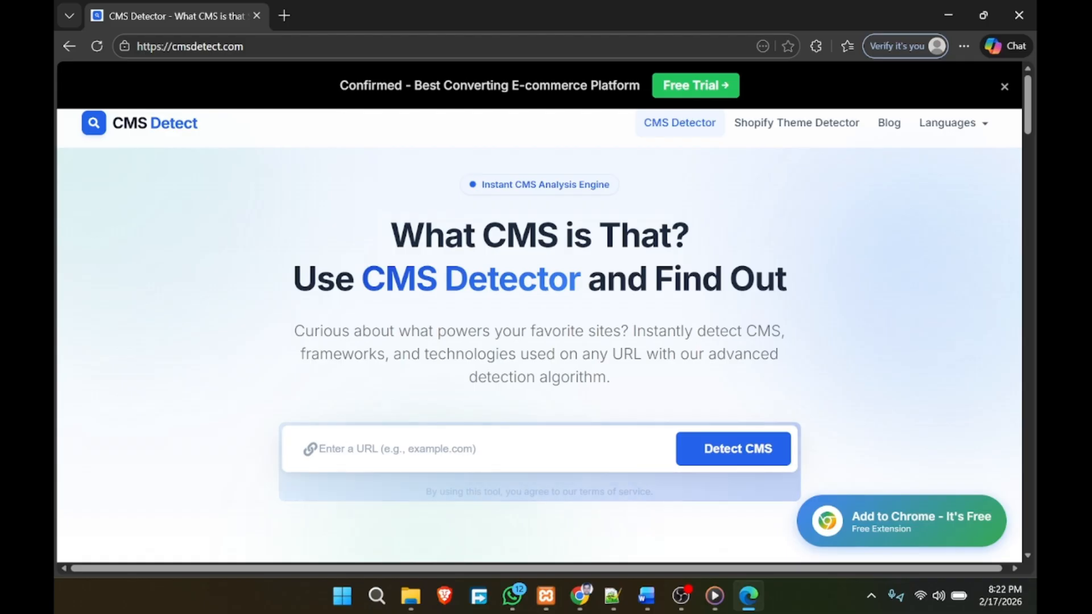
left_click(421, 449)
left_click(379, 357)
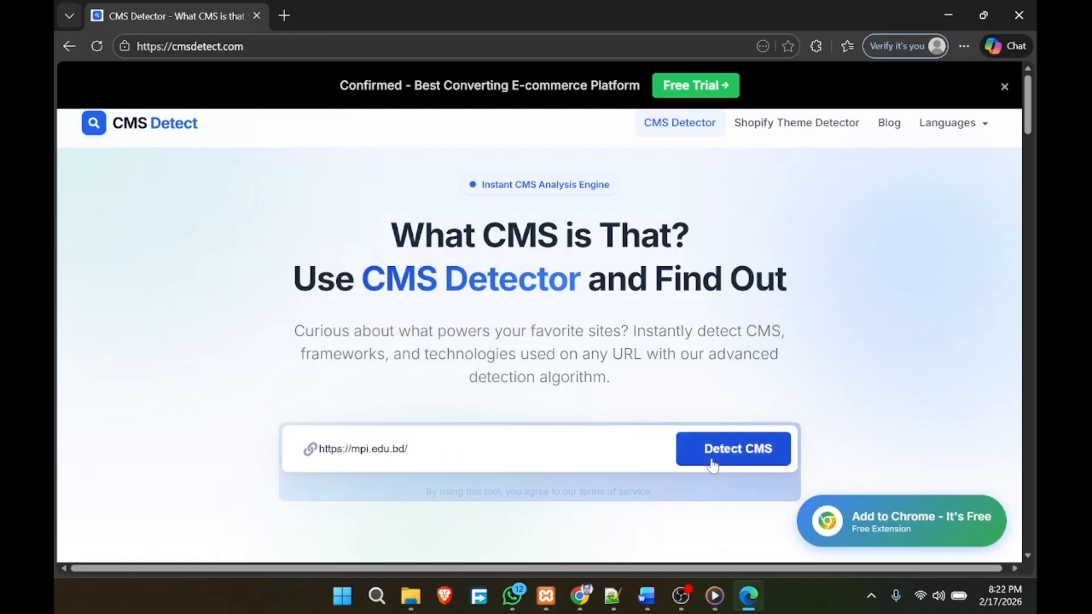
left_click(712, 455)
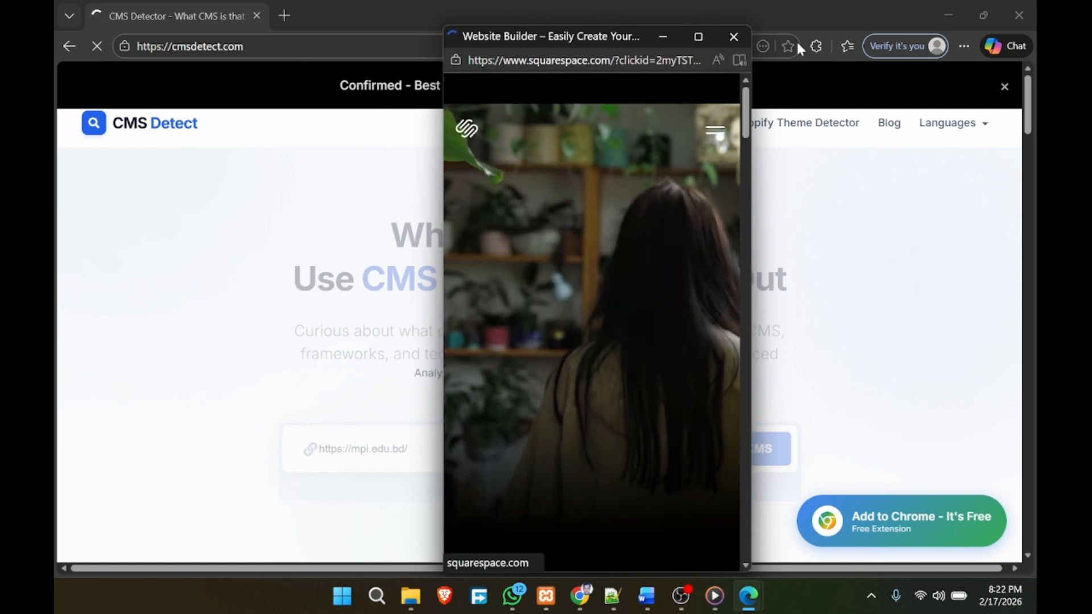
left_click(734, 37)
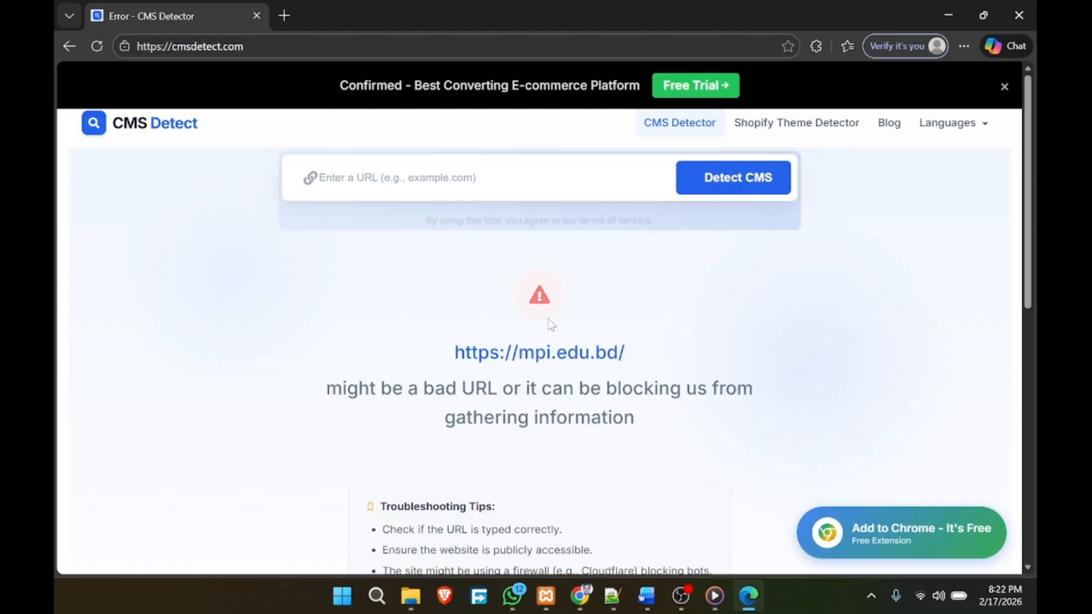
scroll(659, 334, "down", 5)
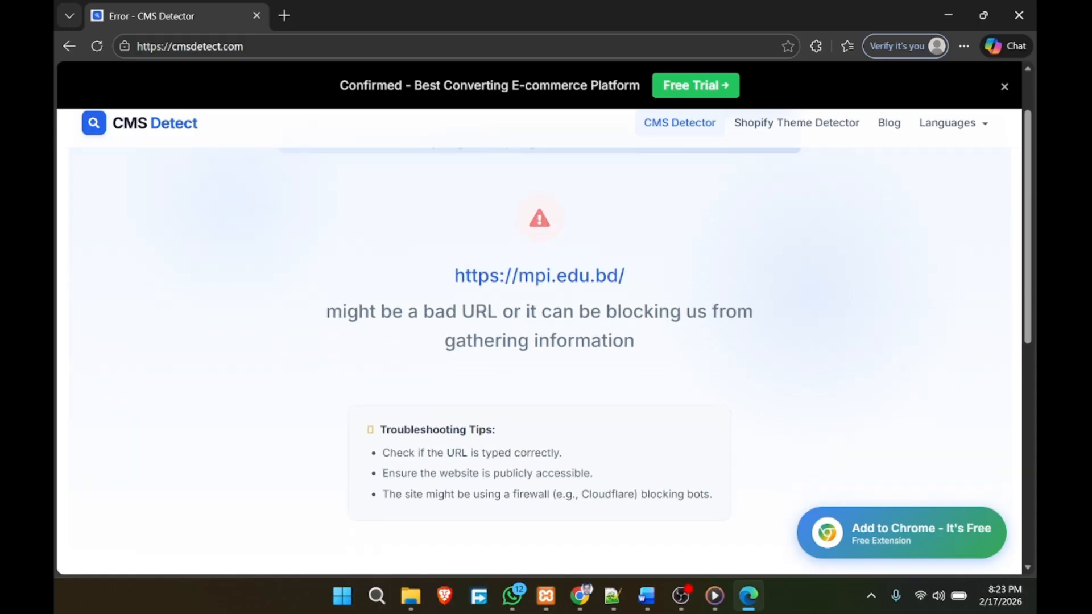
scroll(677, 329, "up", 5)
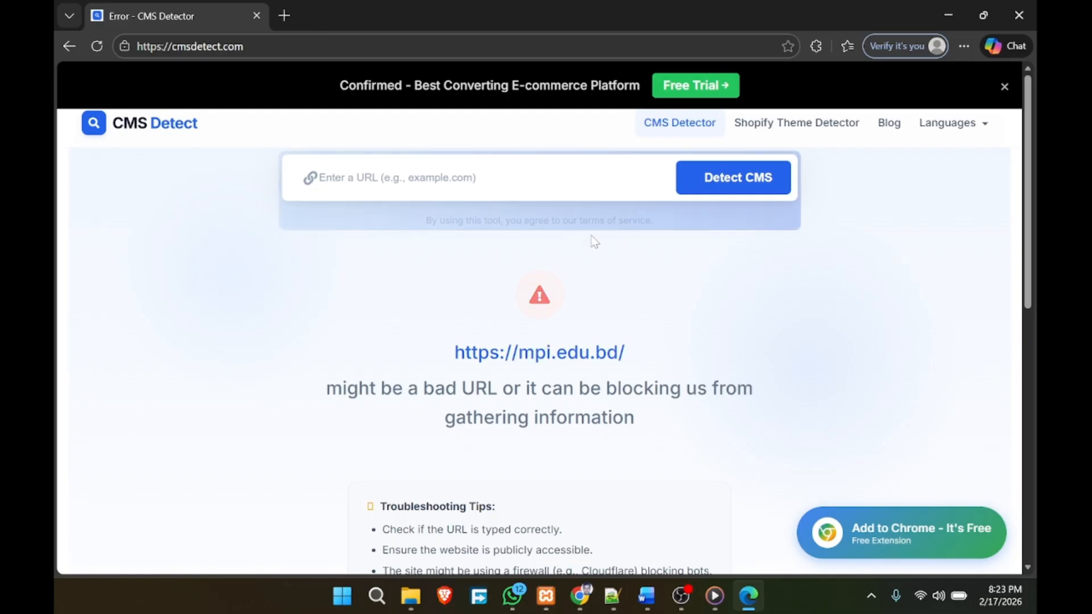
left_click(579, 595)
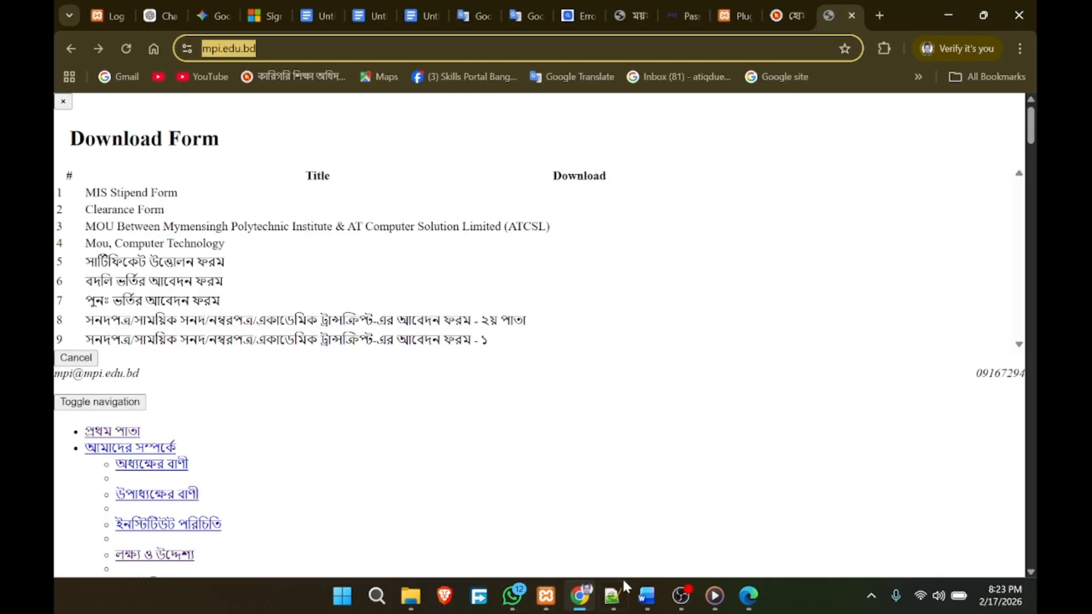
Step: In the CMS security notes, highlight WordPress and Joomla in the CMS list
left_click(364, 15)
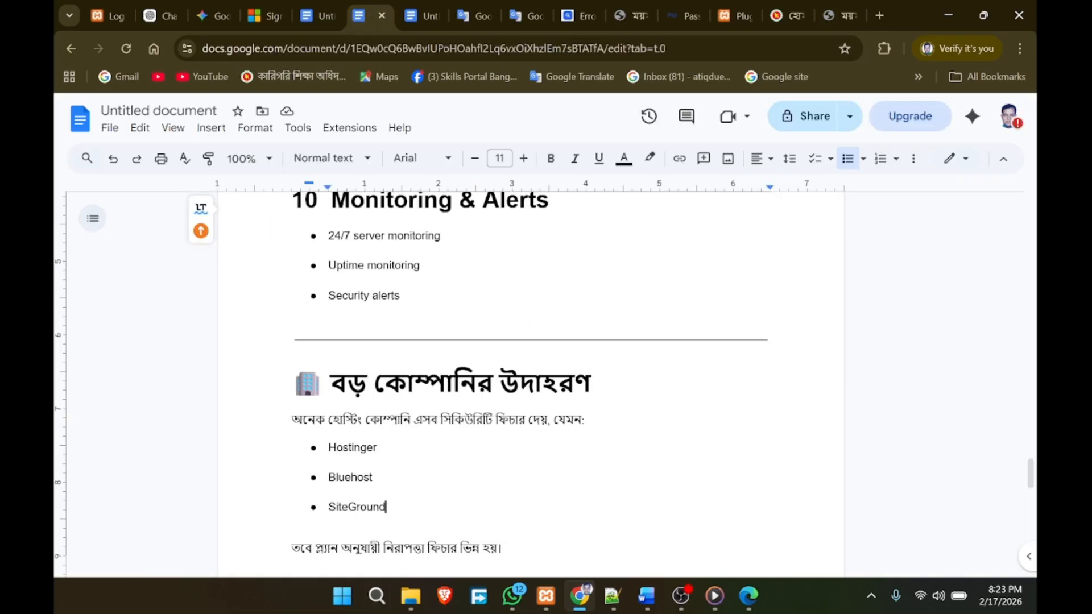
scroll(578, 427, "up", 20)
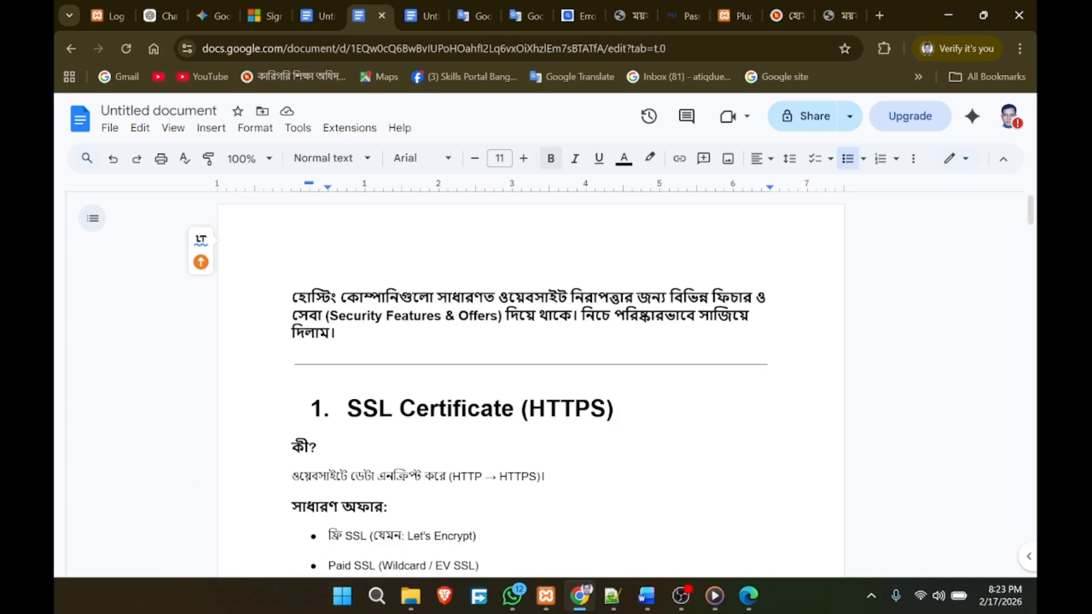
left_click(417, 19)
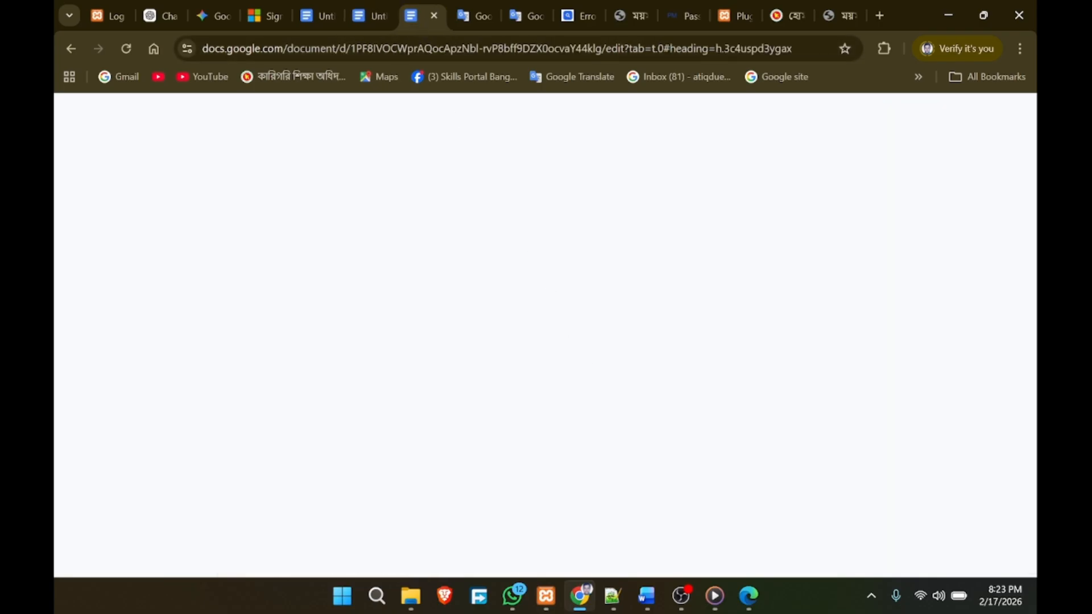
scroll(531, 384, "up", 20)
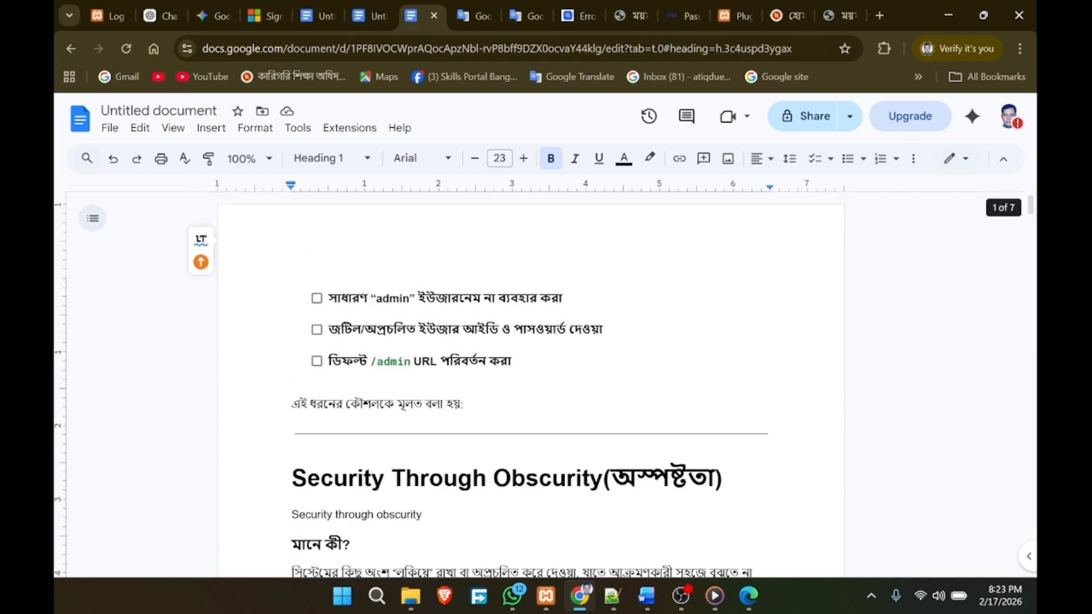
scroll(531, 384, "down", 15)
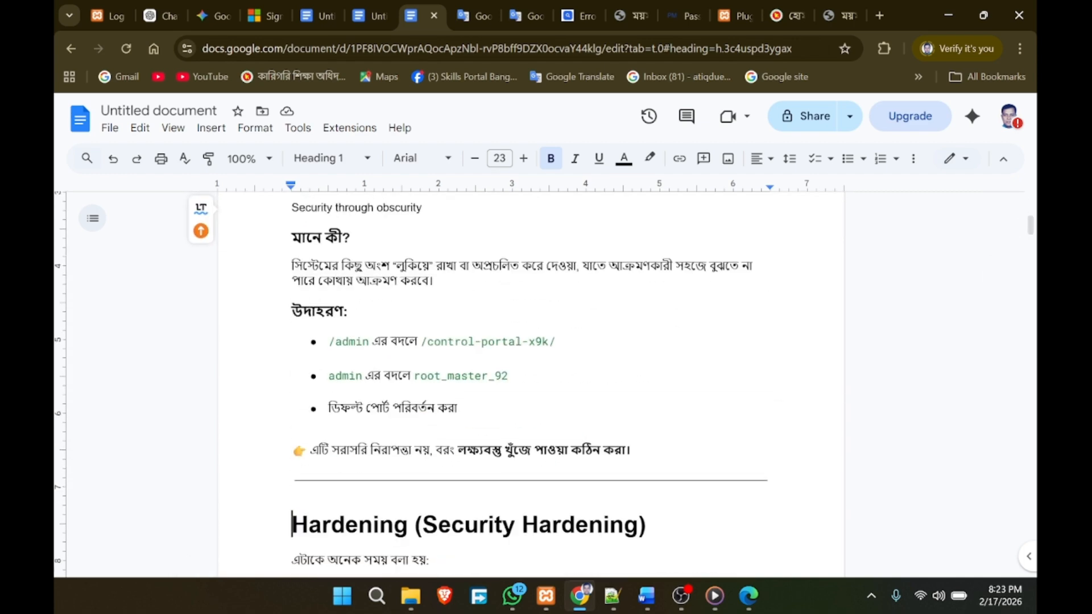
scroll(531, 384, "down", 10)
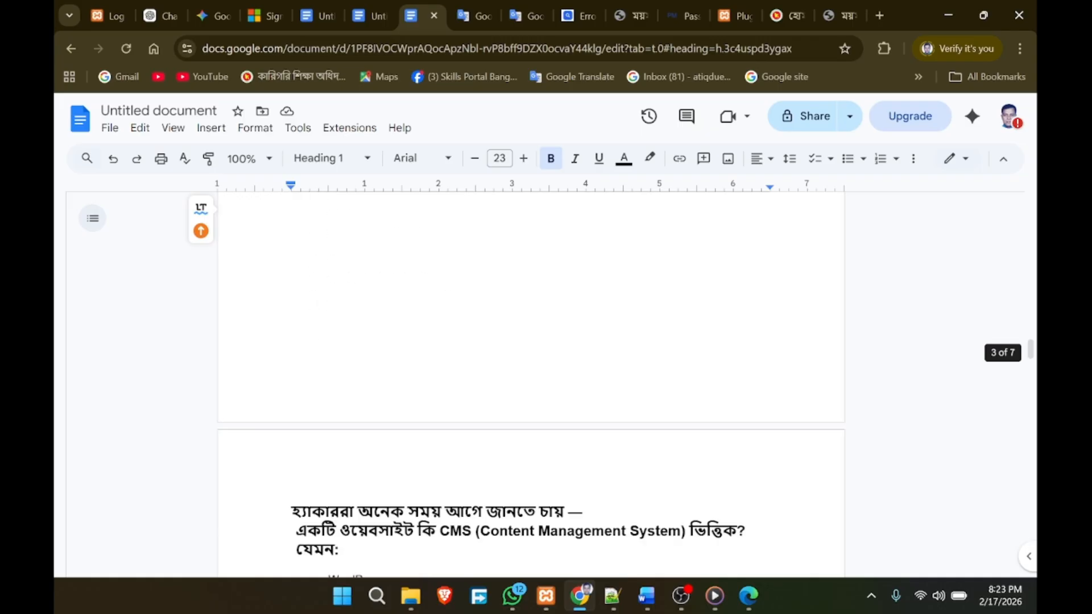
scroll(531, 385, "up", 2)
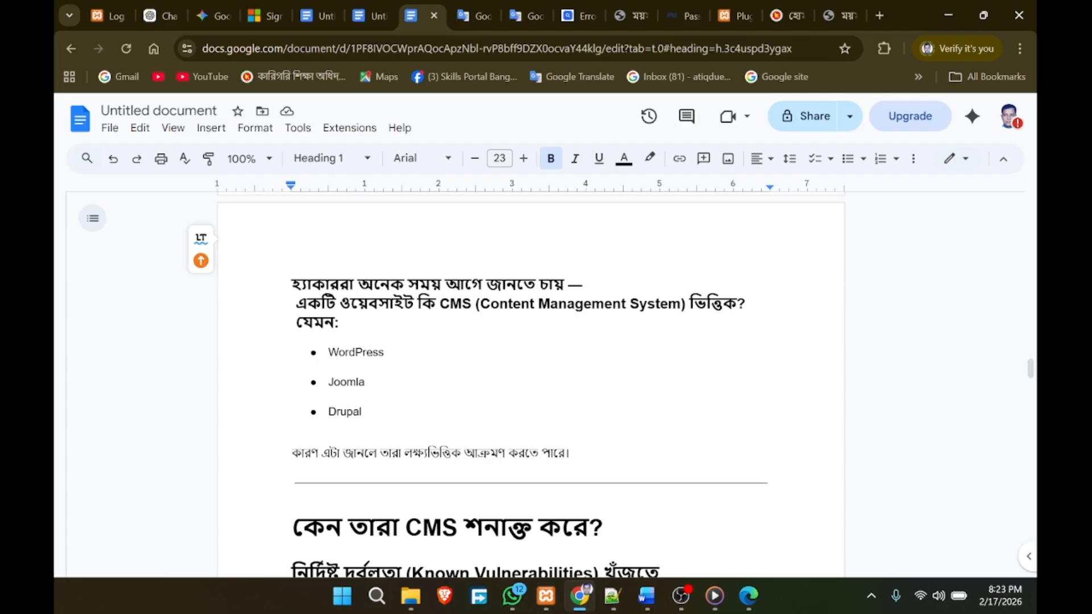
scroll(532, 384, "down", 3)
scroll(532, 384, "up", 1)
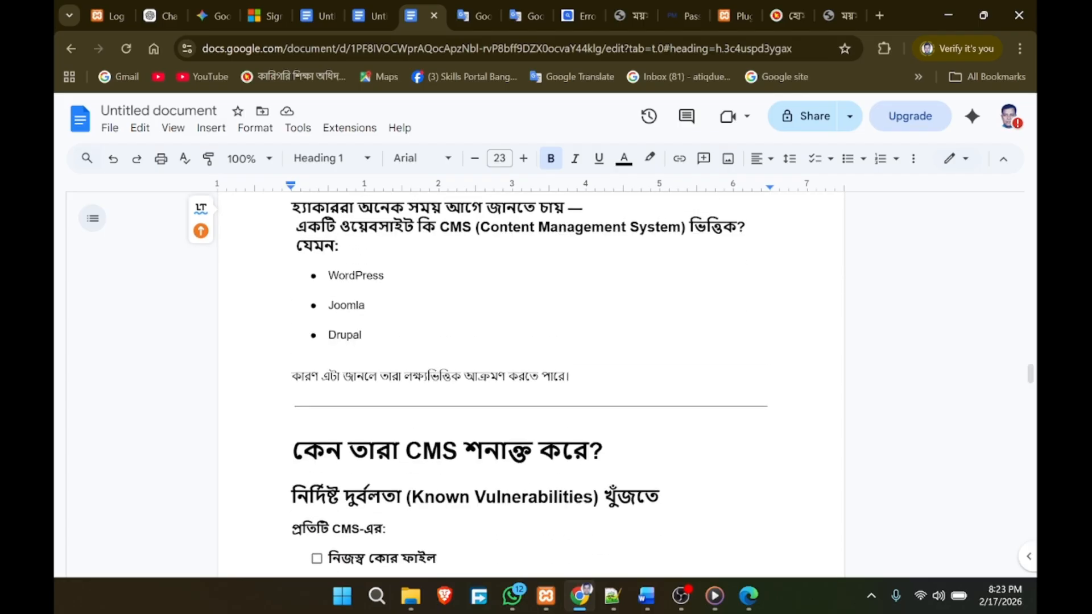
double_click(355, 275)
double_click(346, 305)
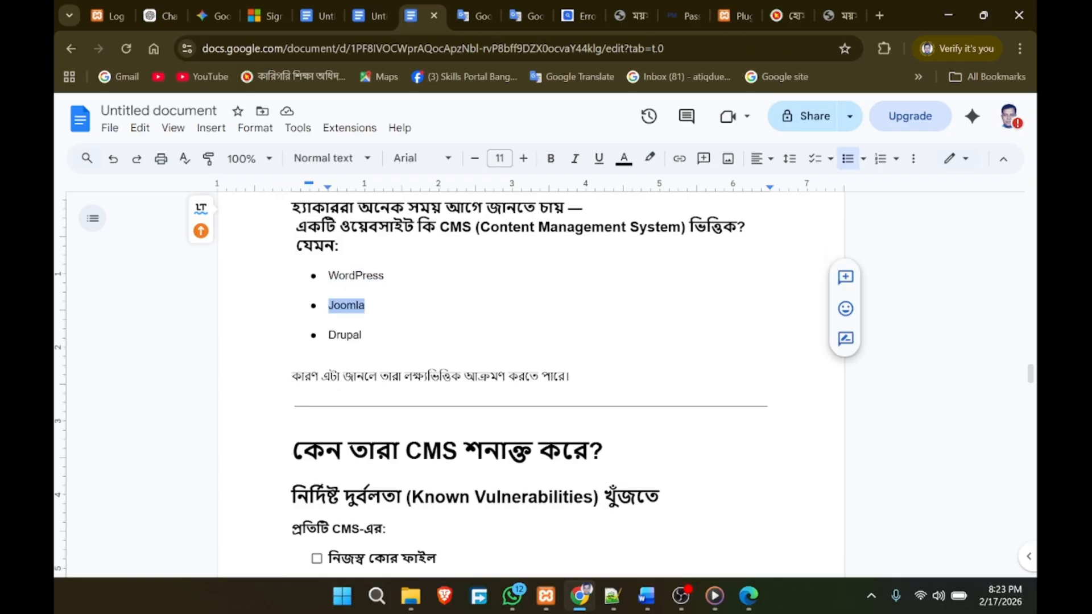
left_click(329, 349)
Step: Select the heading 'কেন তারা CMS শনাক্ত করে?' and place the cursor after 'প্রতিটি CMS-এর:'
scroll(531, 384, "down", 1)
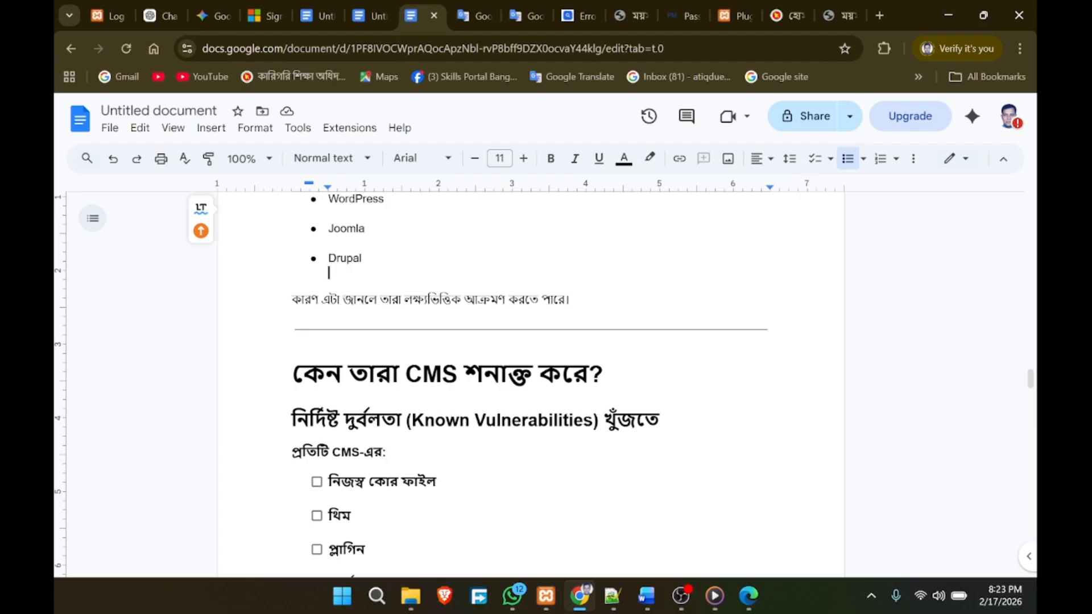
scroll(531, 385, "down", 2)
scroll(532, 384, "up", 1)
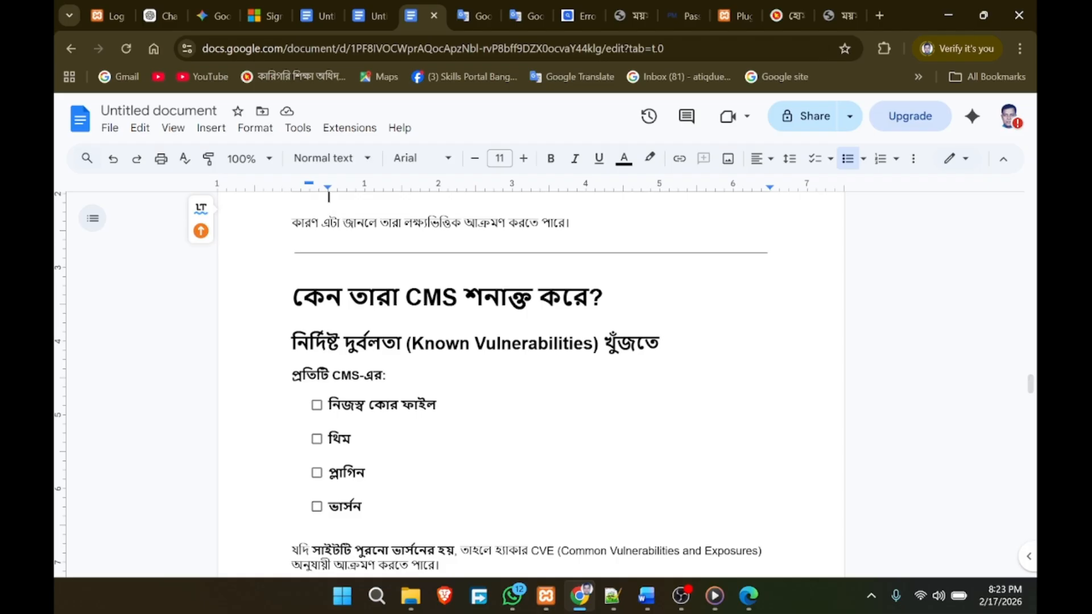
triple_click(618, 302)
left_click(329, 421)
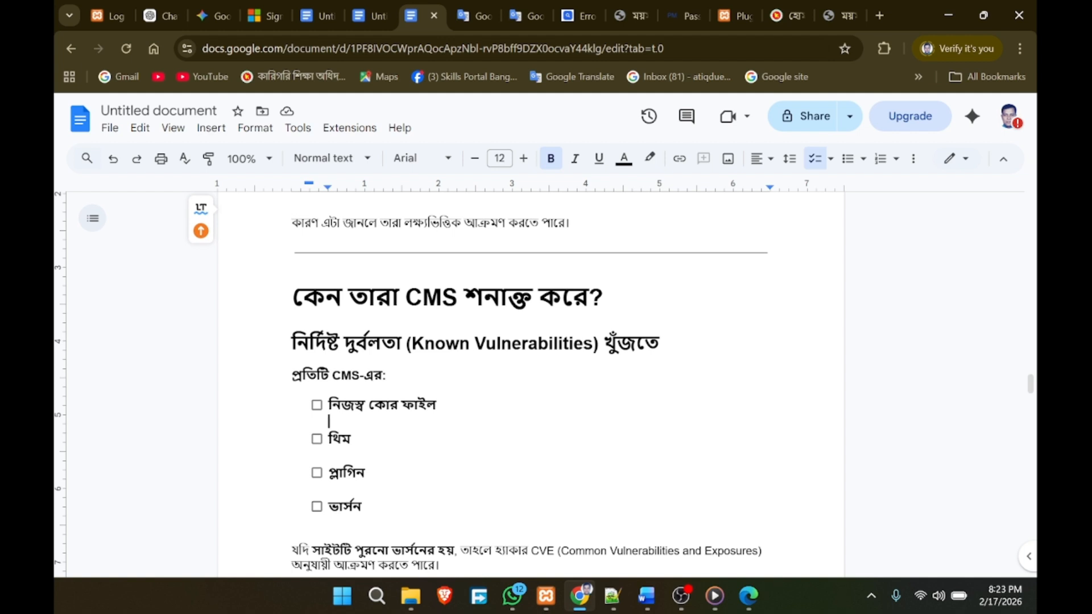
left_click(387, 376)
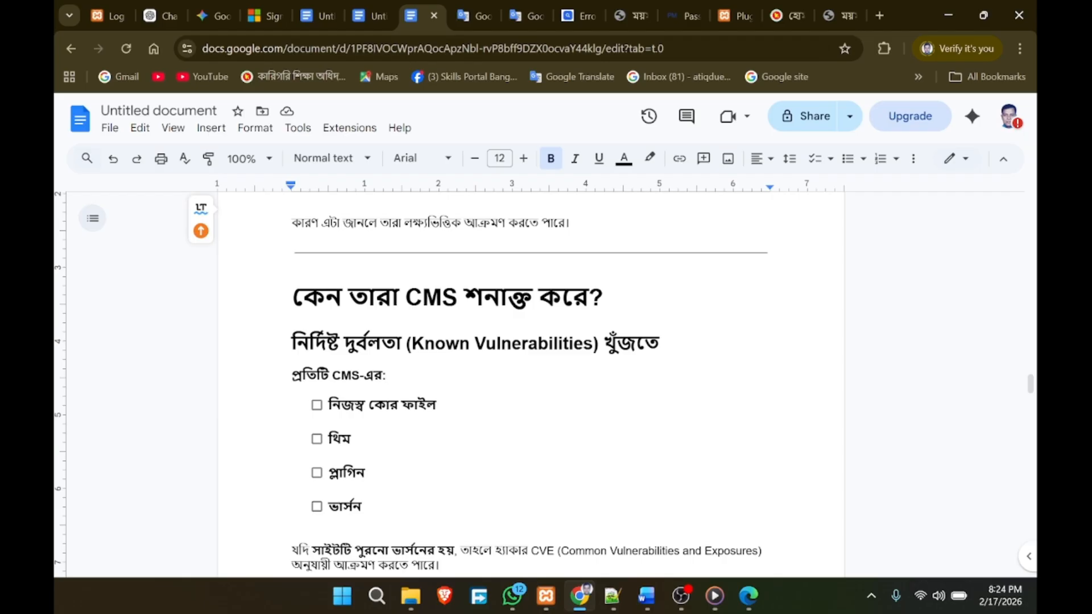
scroll(534, 381, "down", 1)
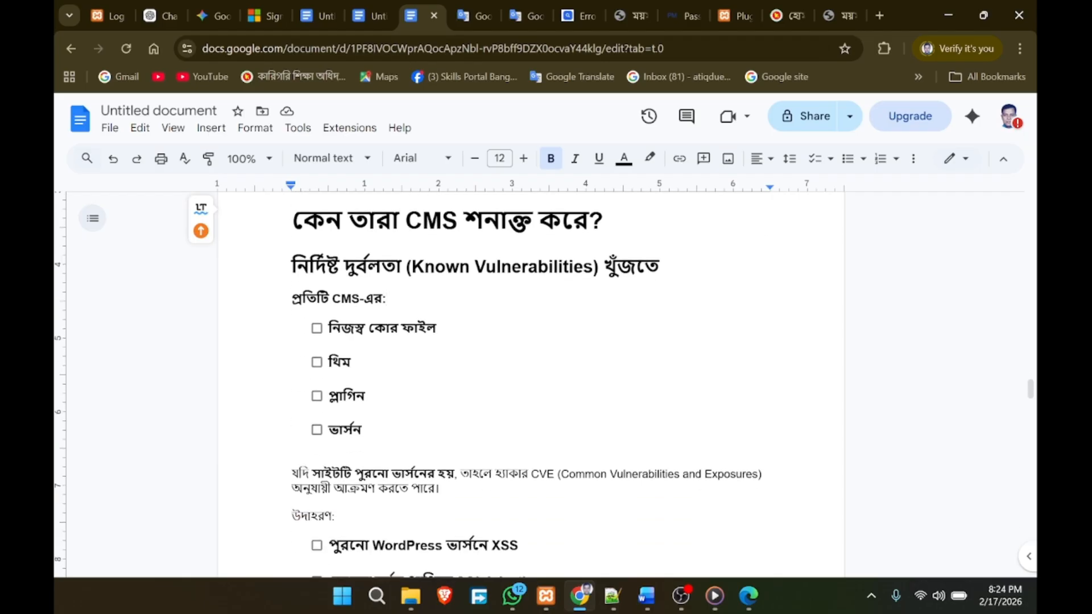
left_click(549, 266)
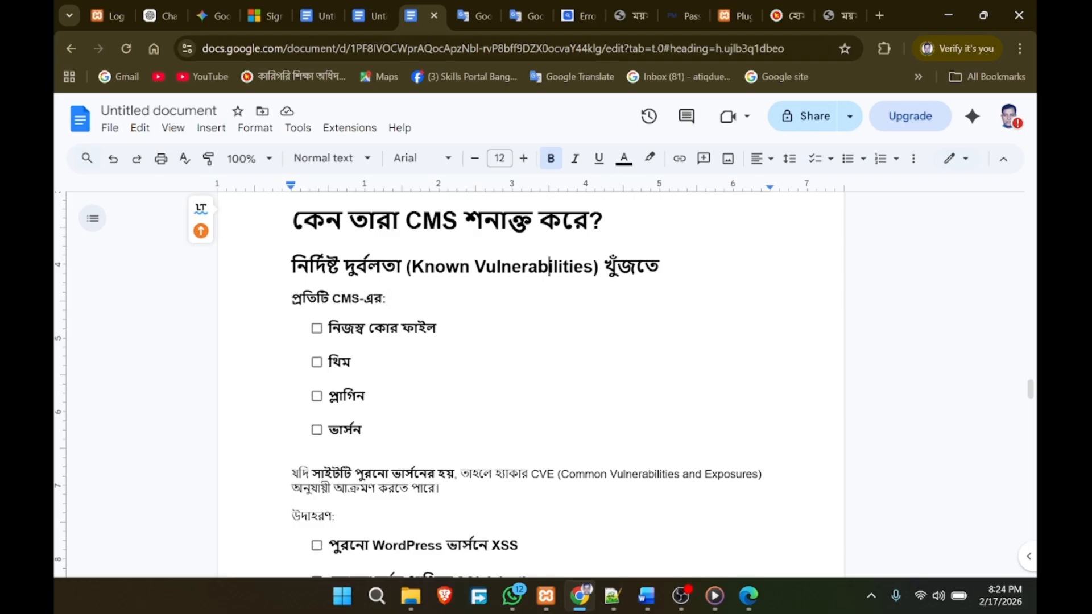
double_click(550, 266)
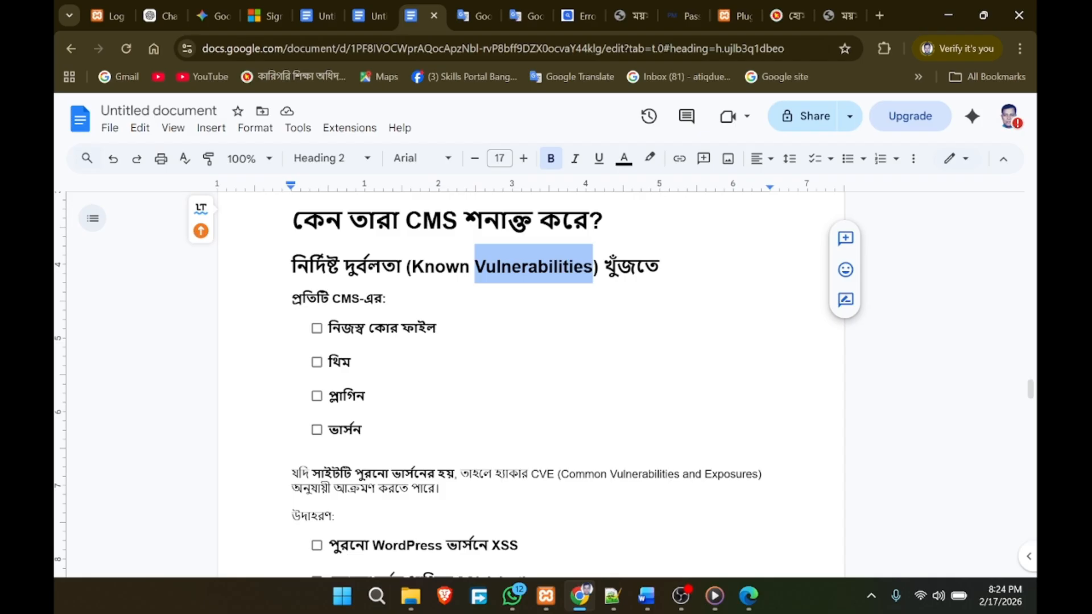
double_click(355, 363)
left_click(351, 351)
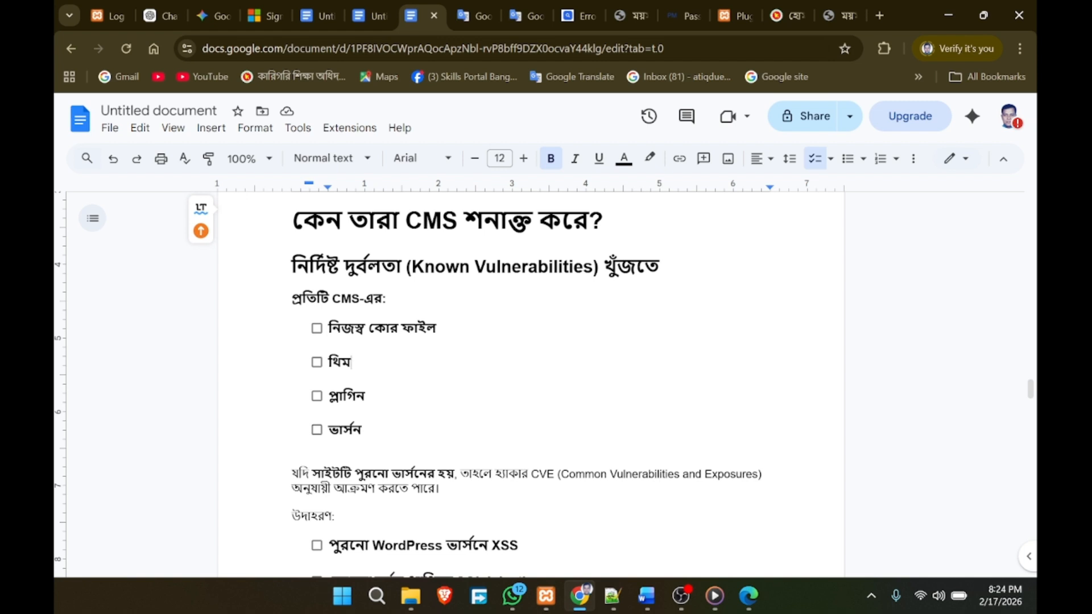
scroll(531, 381, "down", 1)
scroll(531, 381, "down", 2)
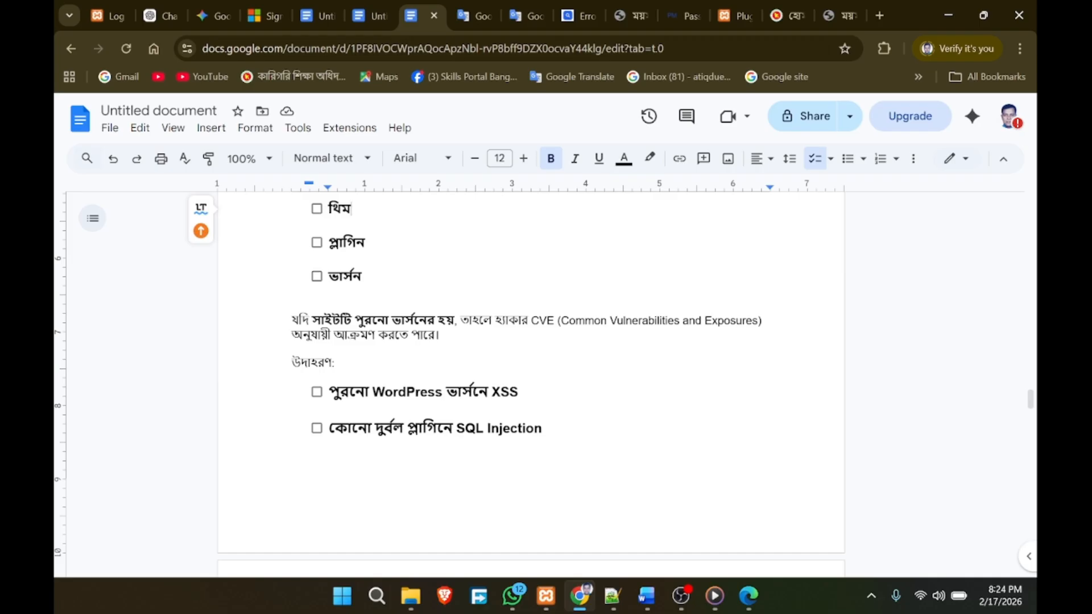
scroll(531, 376, "down", 3)
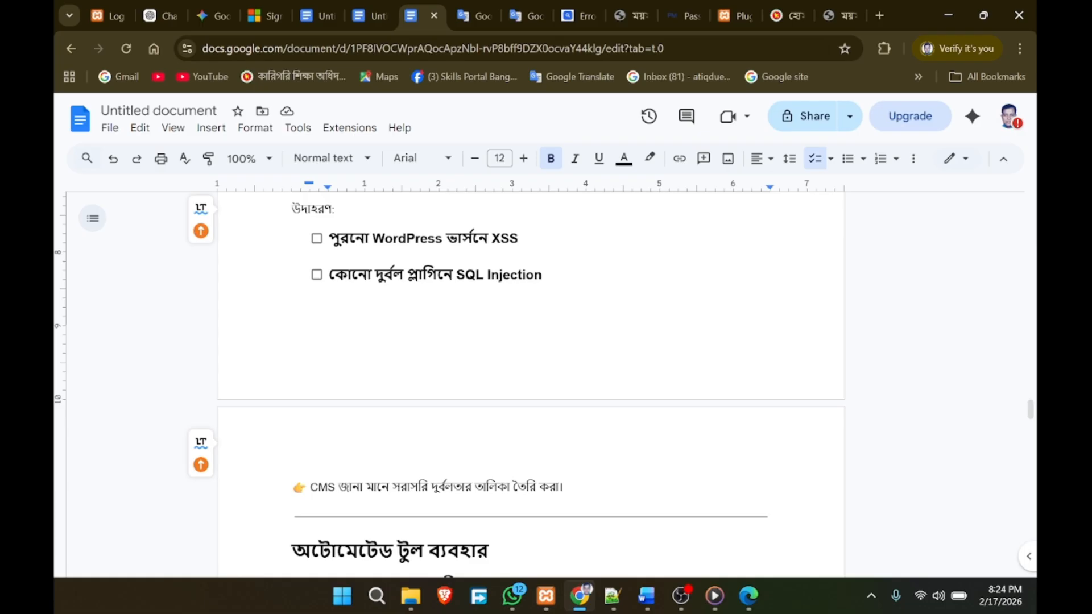
left_click_drag(520, 239, 492, 239)
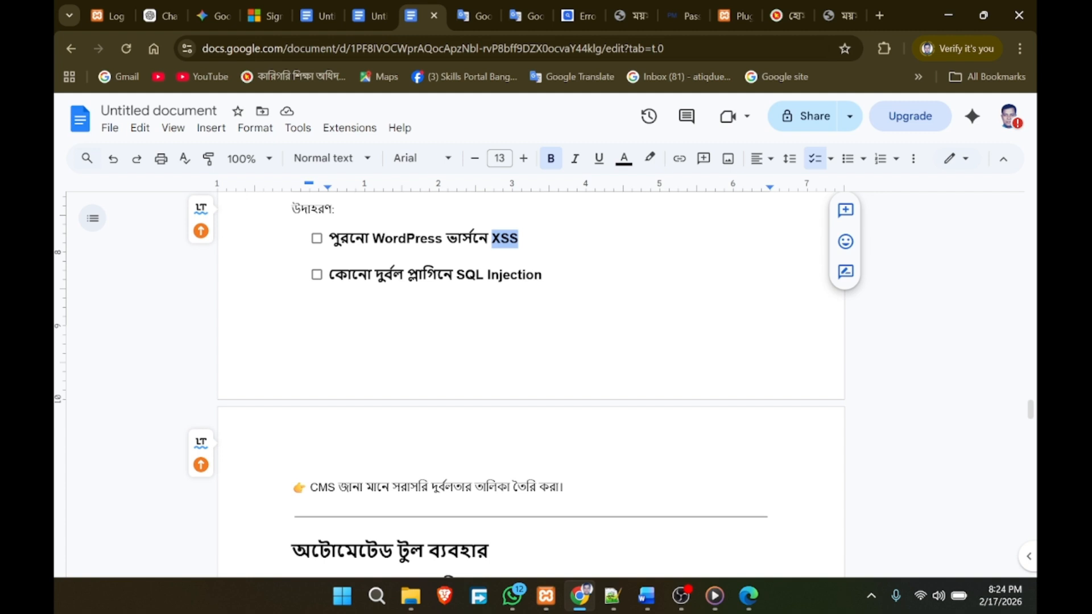
left_click(329, 293)
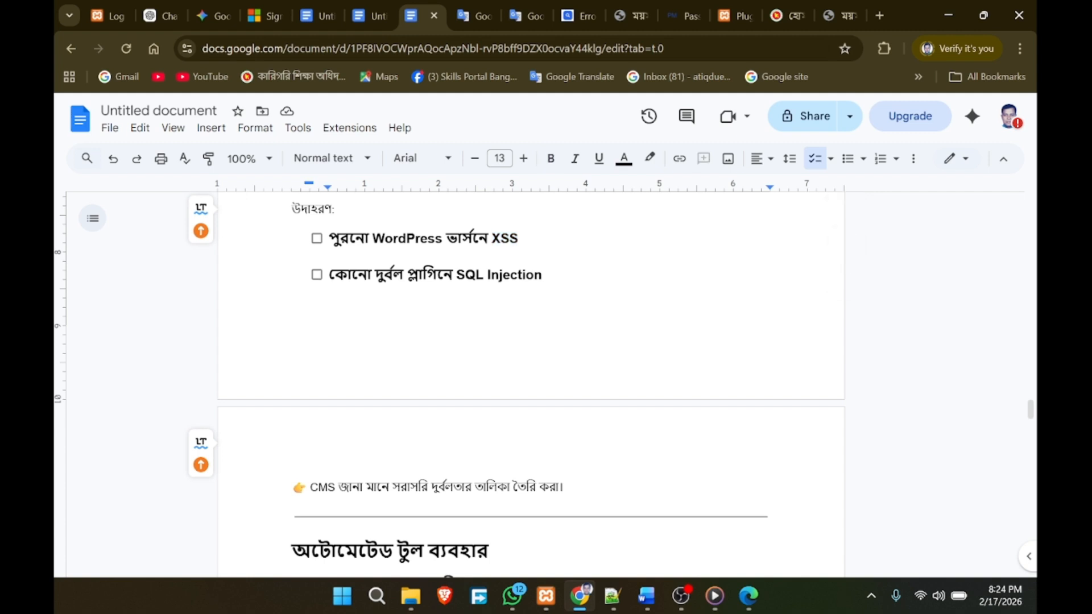
left_click(475, 275)
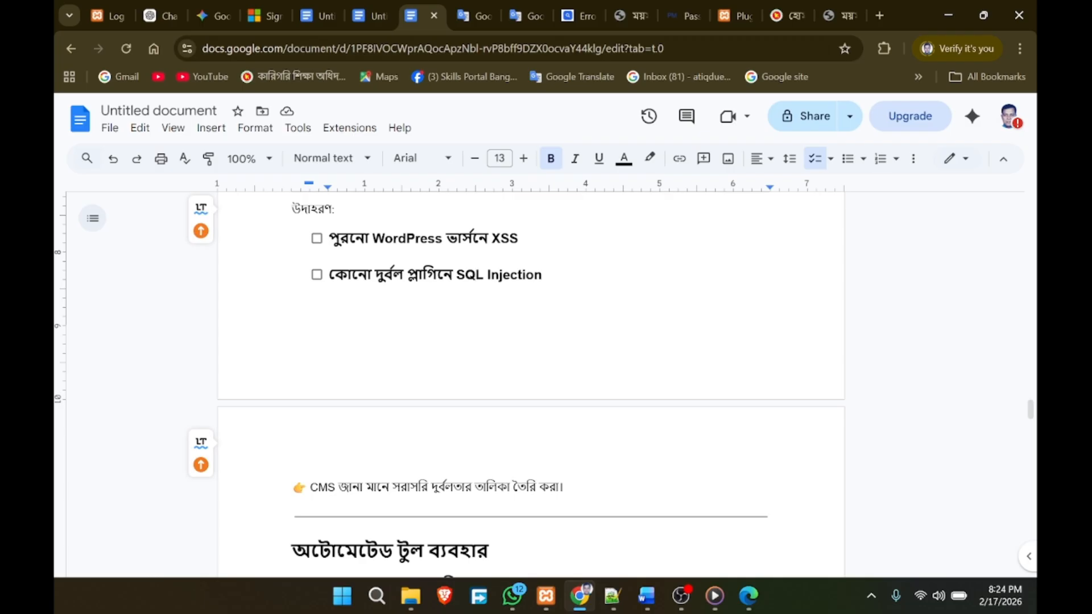
scroll(475, 276, "down", 4)
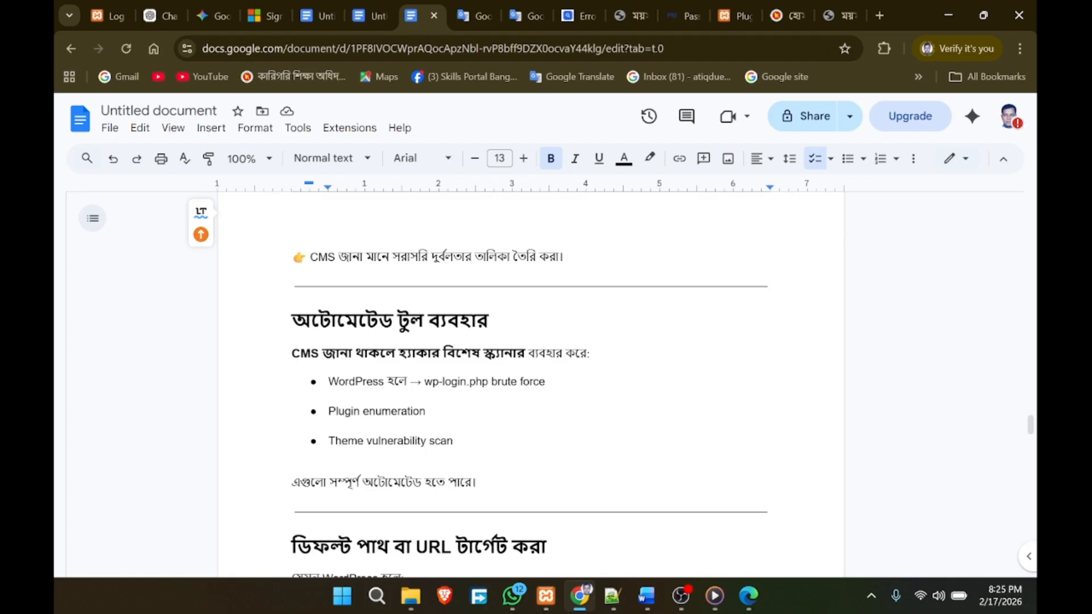
scroll(531, 375, "down", 3)
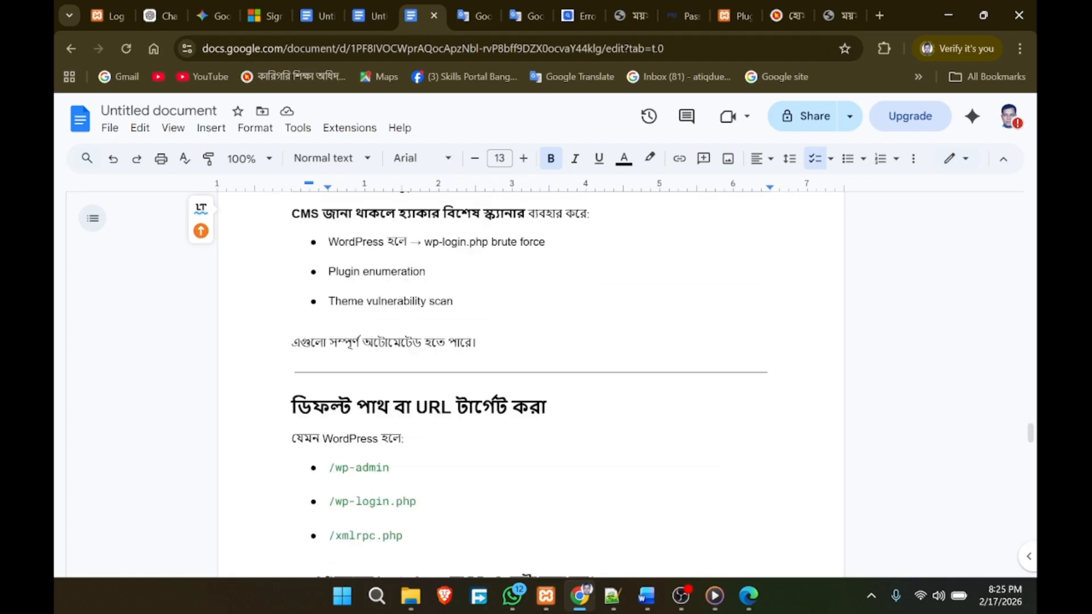
scroll(531, 382, "up", 1)
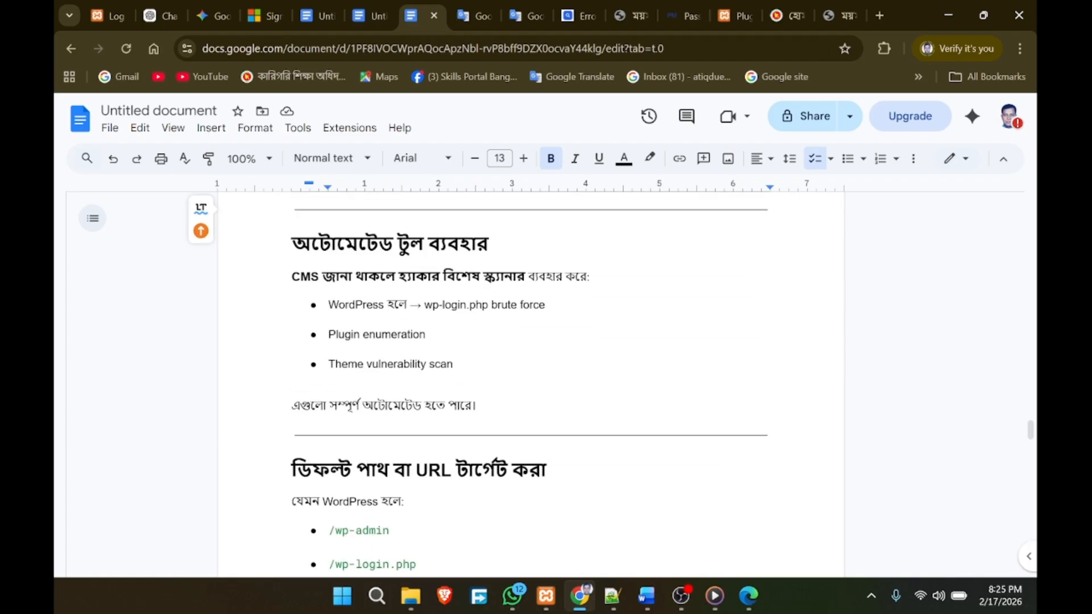
double_click(355, 305)
left_click(329, 348)
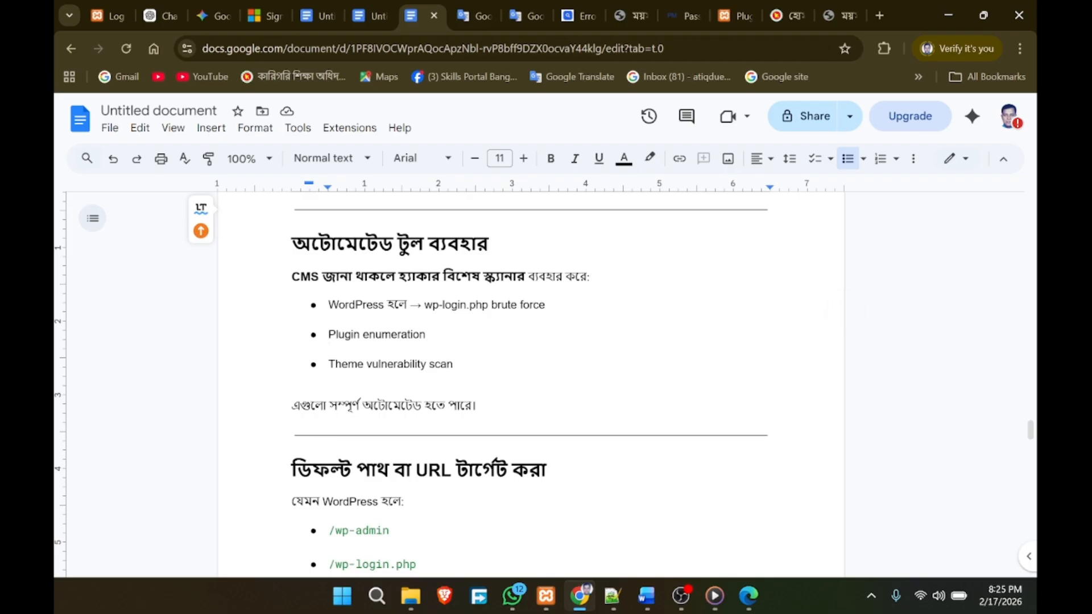
left_click_drag(330, 318, 331, 321)
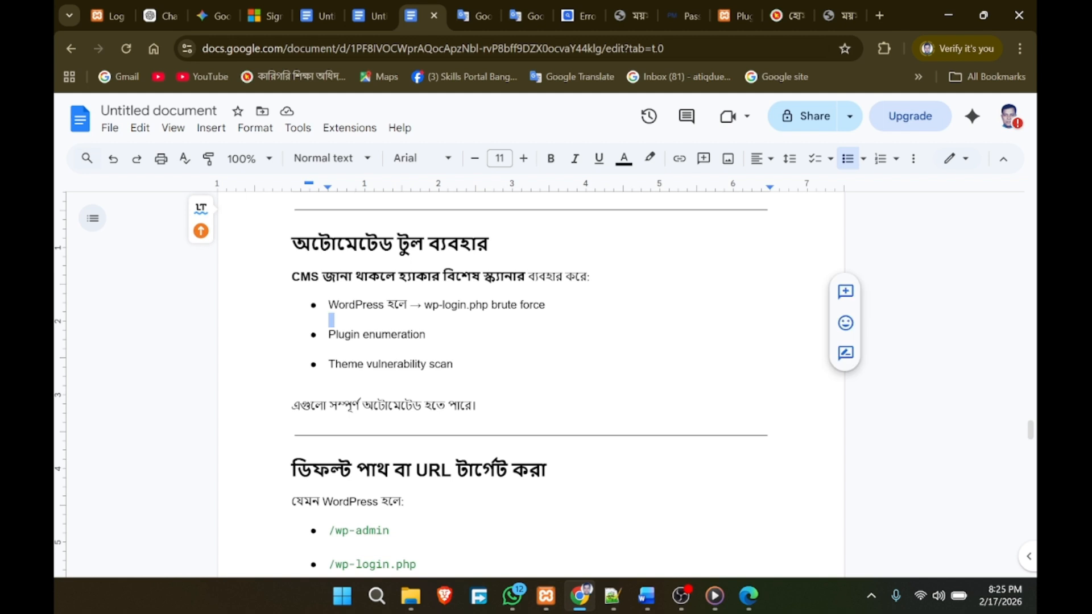
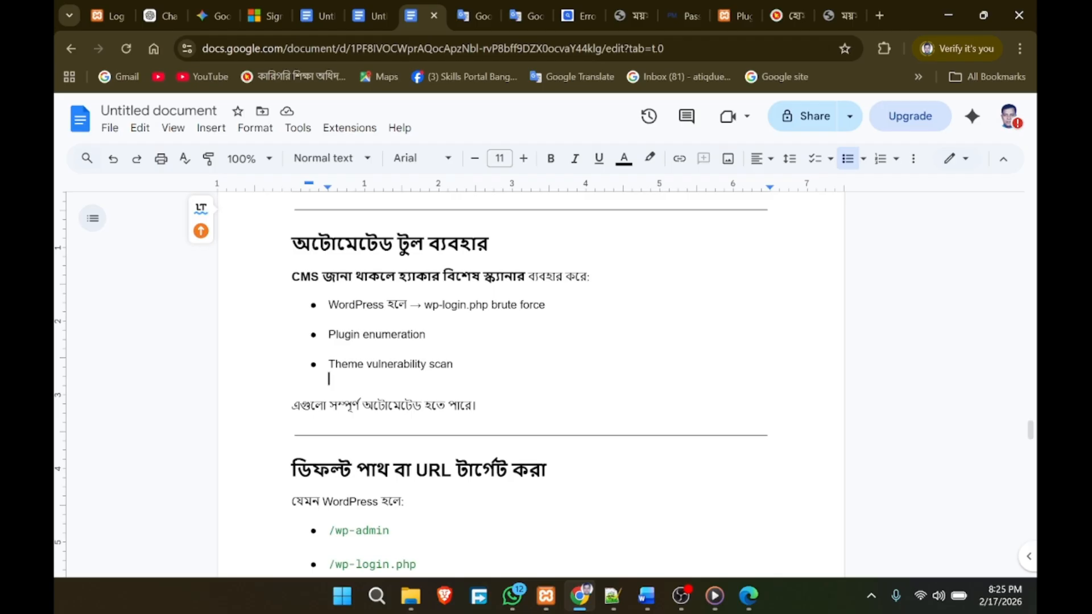
Step: Scroll to the 'ডিফল্ট পাথ বা URL টার্গেট করা' section and highlight its heading
scroll(529, 381, "down", 4)
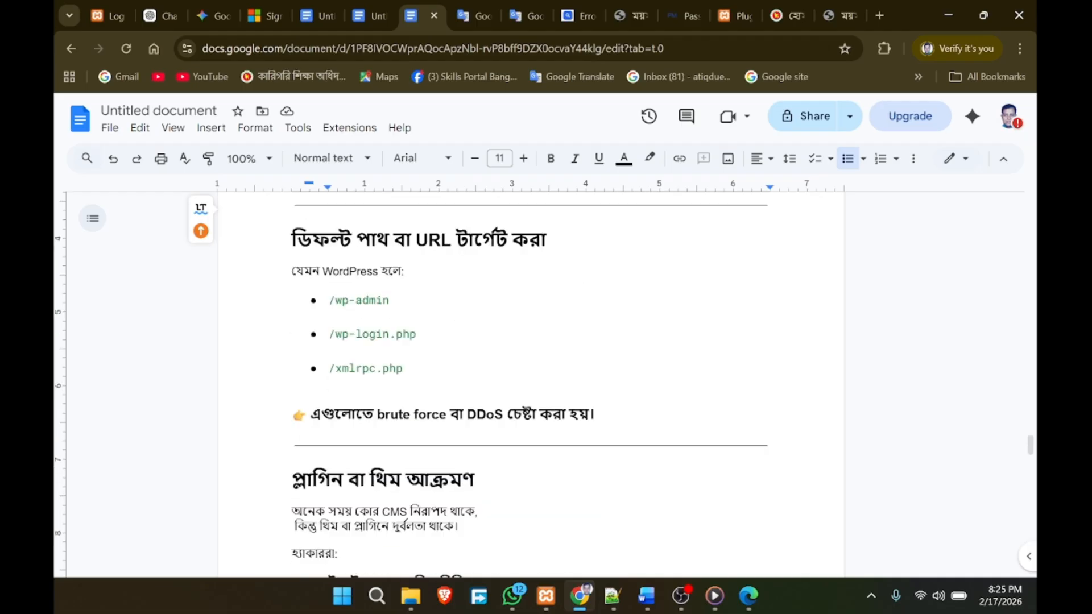
triple_click(557, 242)
left_click(329, 351)
Step: Highlight the /wp-admin path in the default-path list
double_click(352, 301)
left_click(329, 317)
left_click_drag(389, 300, 335, 300)
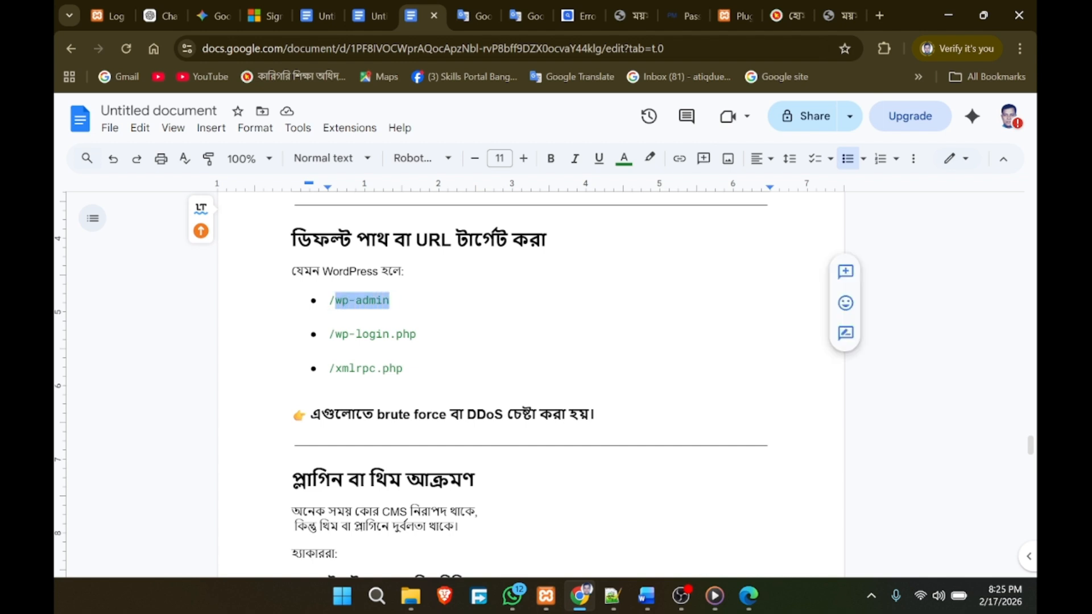
left_click(404, 368)
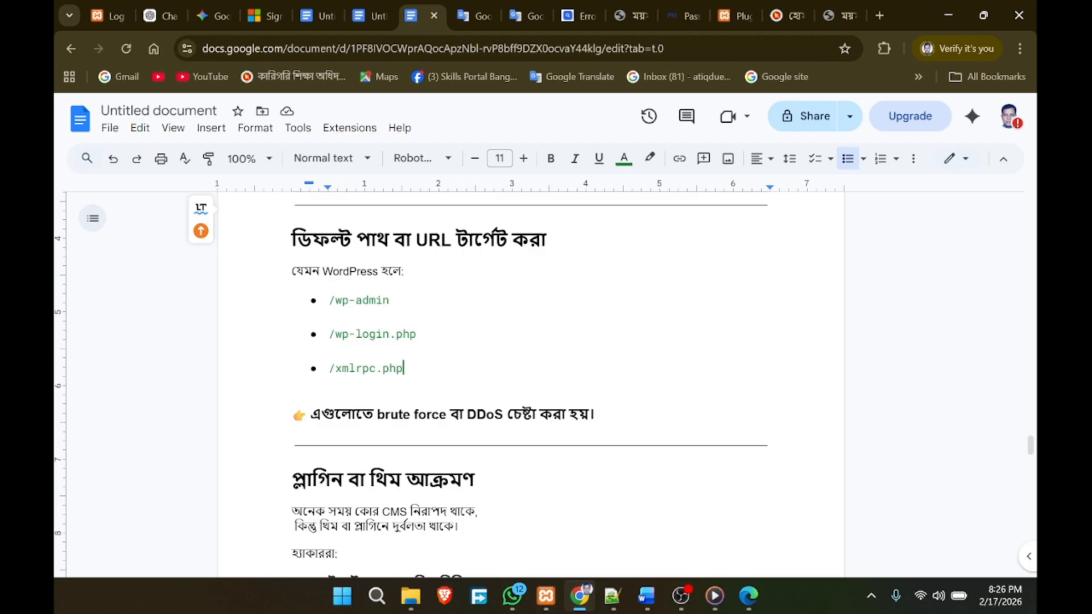
left_click(390, 300)
key("shift+Home")
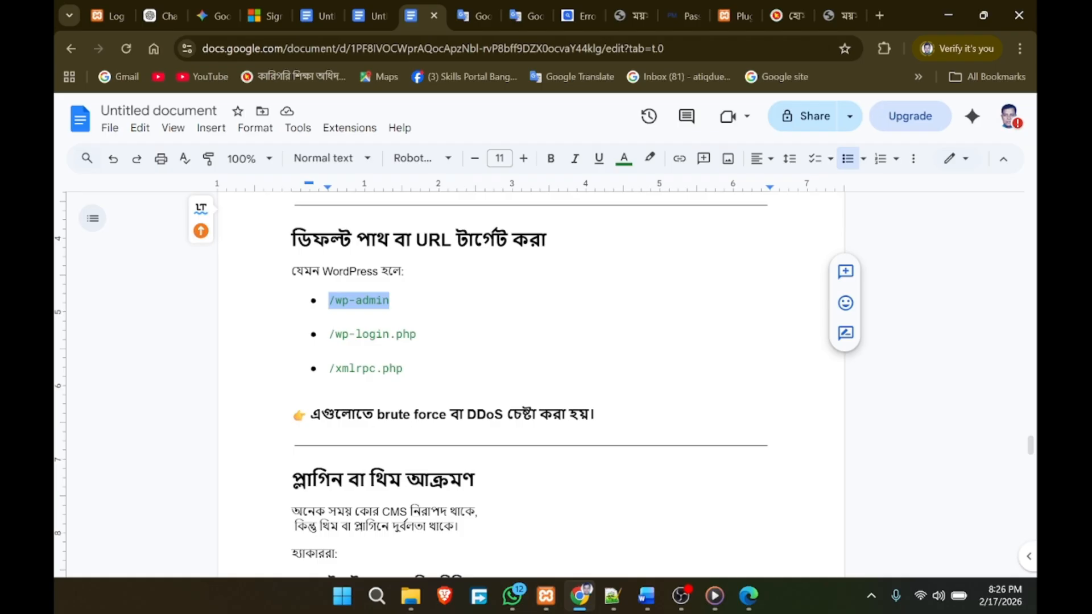
Step: Highlight the word DDoS in the next part of the notes
scroll(535, 381, "down", 1)
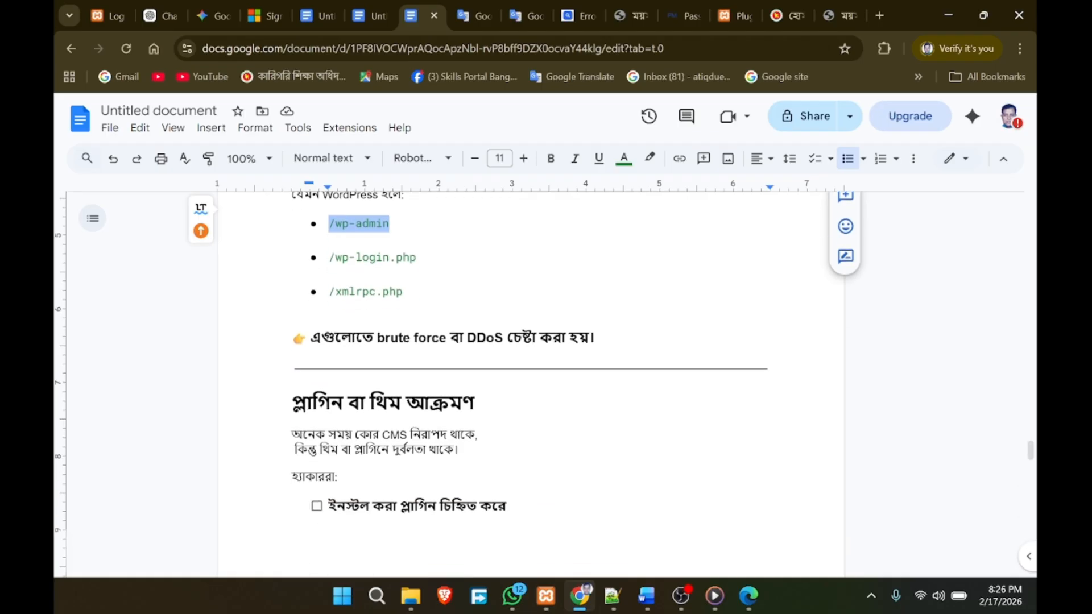
double_click(485, 338)
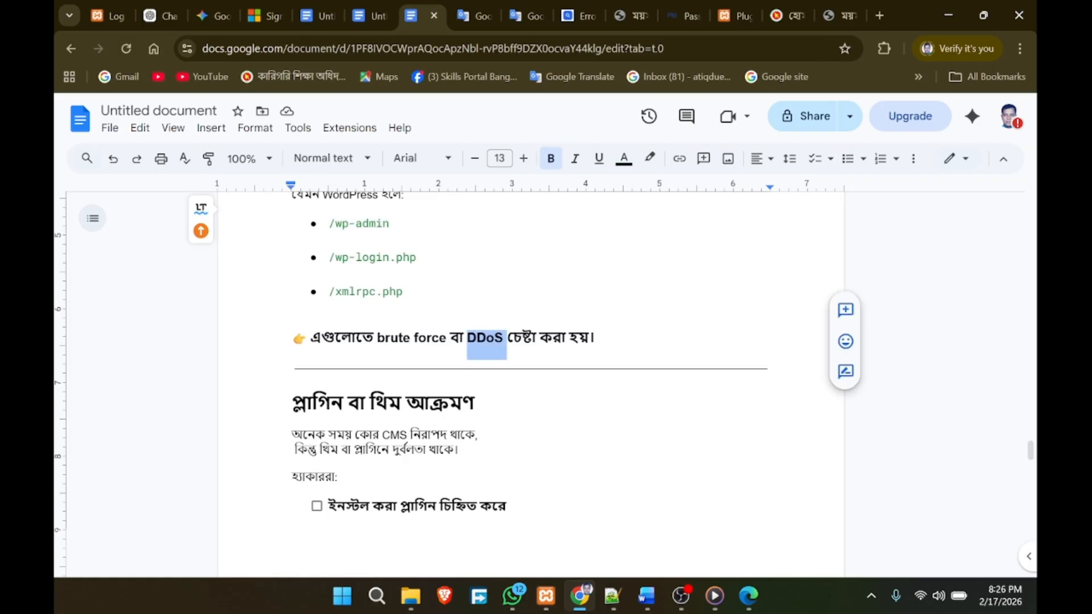
scroll(535, 381, "up", 2)
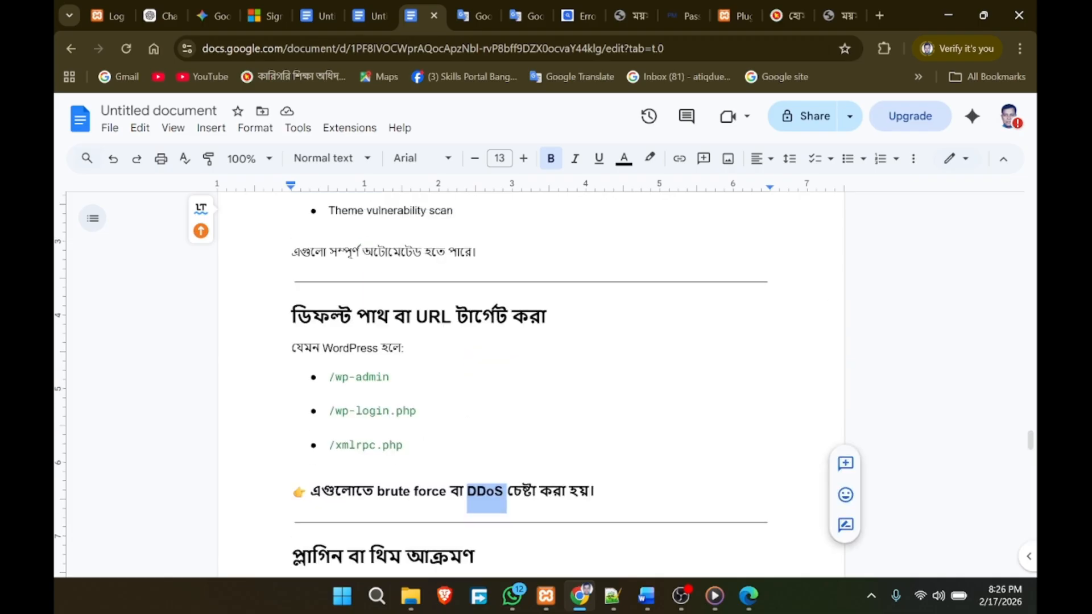
scroll(534, 381, "down", 2)
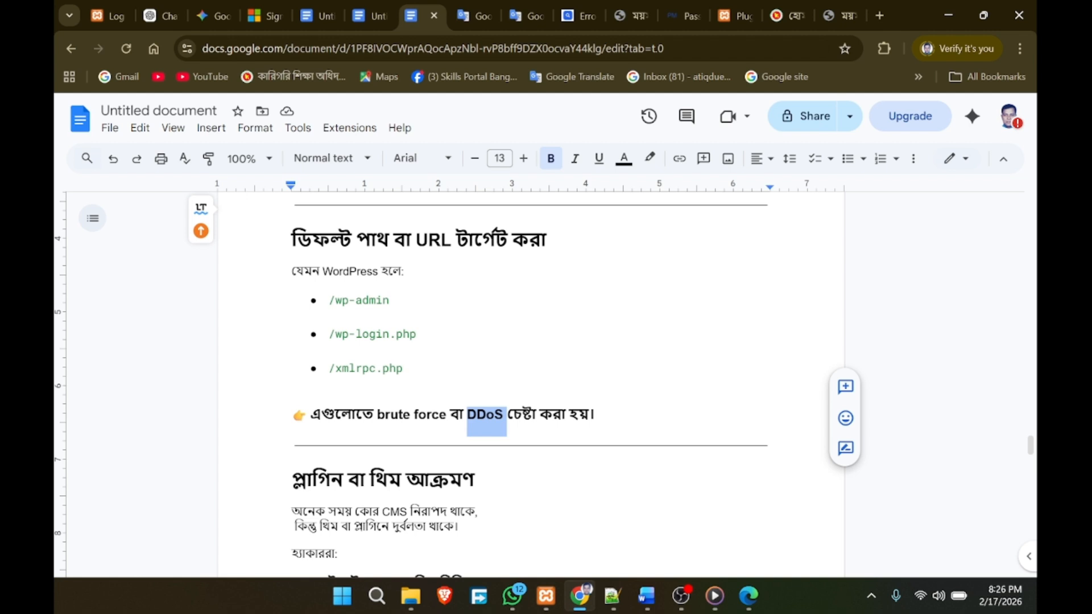
Step: Scroll past the plugin and Version Fingerprinting sections to 'তাহলে CMS ব্যবহার করা কি খারাপ?'
scroll(534, 381, "down", 4)
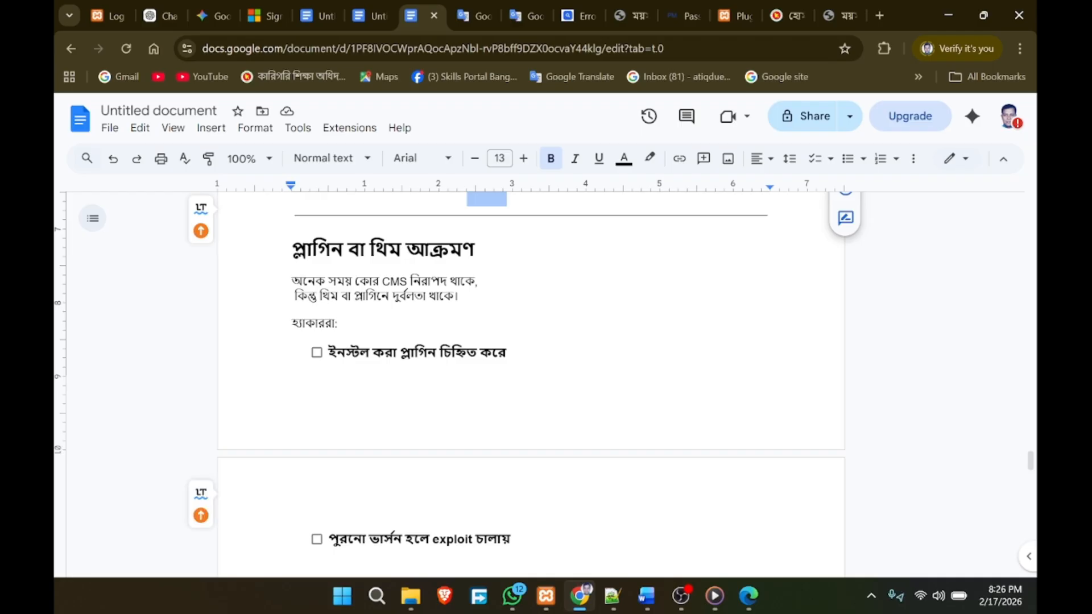
scroll(548, 397, "down", 3)
scroll(548, 397, "up", 3)
scroll(549, 397, "down", 2)
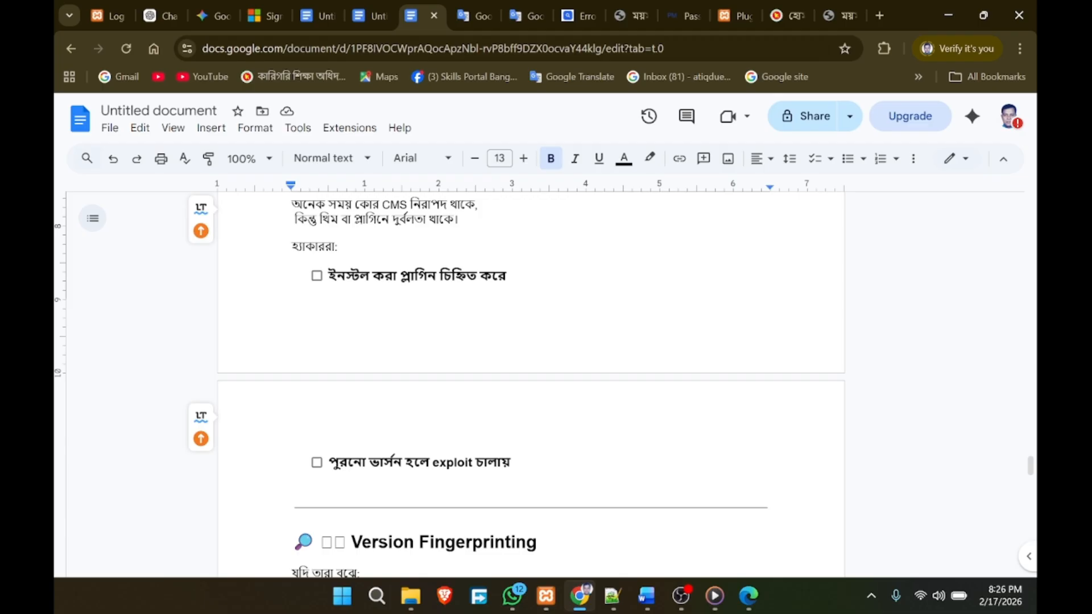
scroll(531, 381, "down", 5)
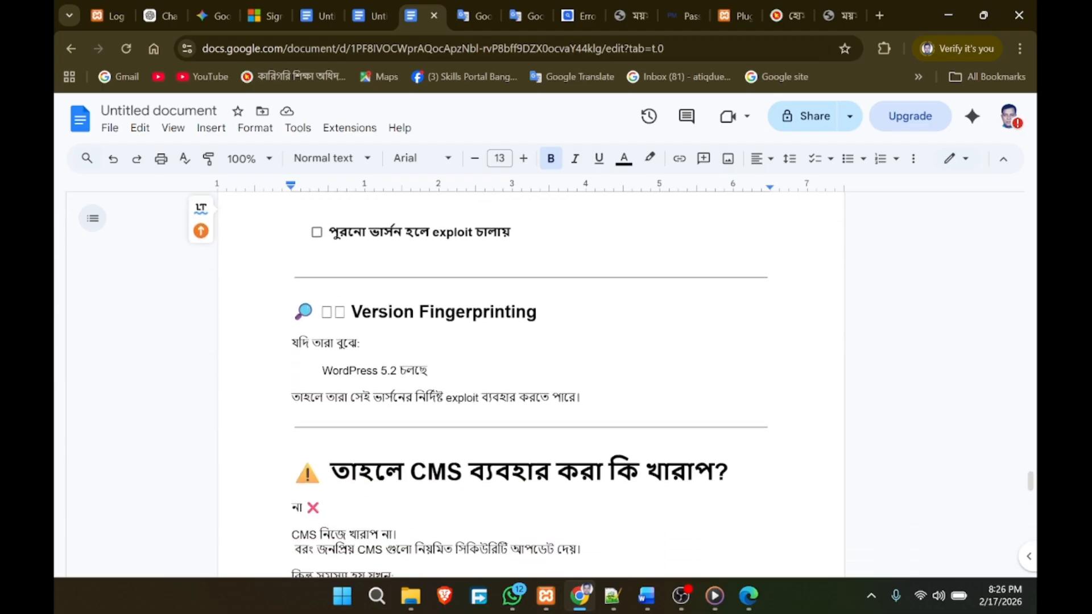
scroll(531, 381, "down", 2)
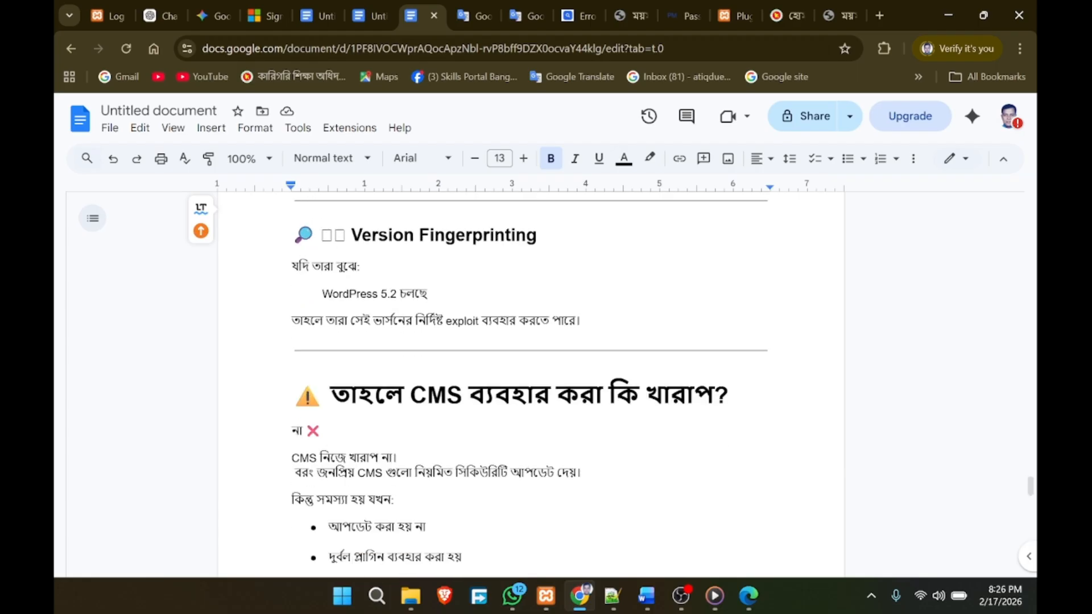
scroll(532, 381, "down", 2)
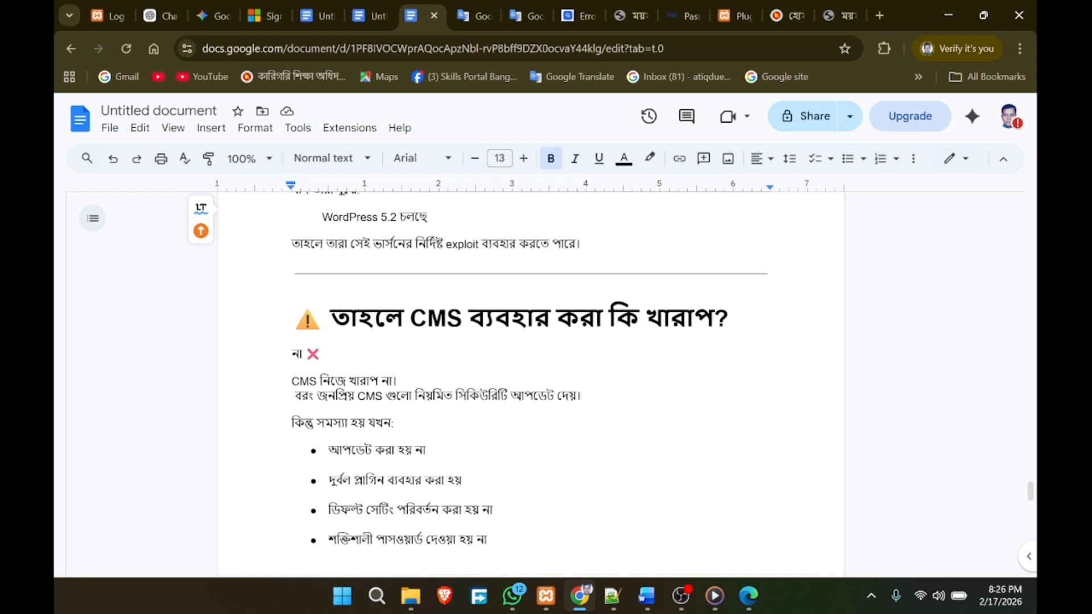
scroll(531, 381, "down", 2)
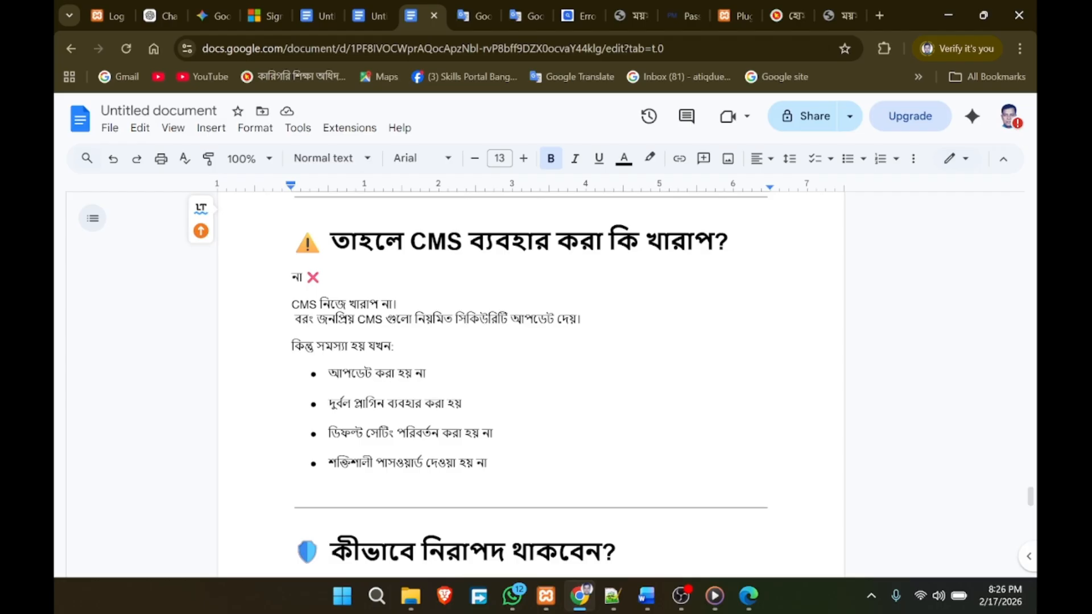
Step: Highlight 'না ❌', 'CMS নিজে খারাপ না।', the security-updates line, and the risk bullets, including unchanged default settings
left_click_drag(293, 278, 321, 278)
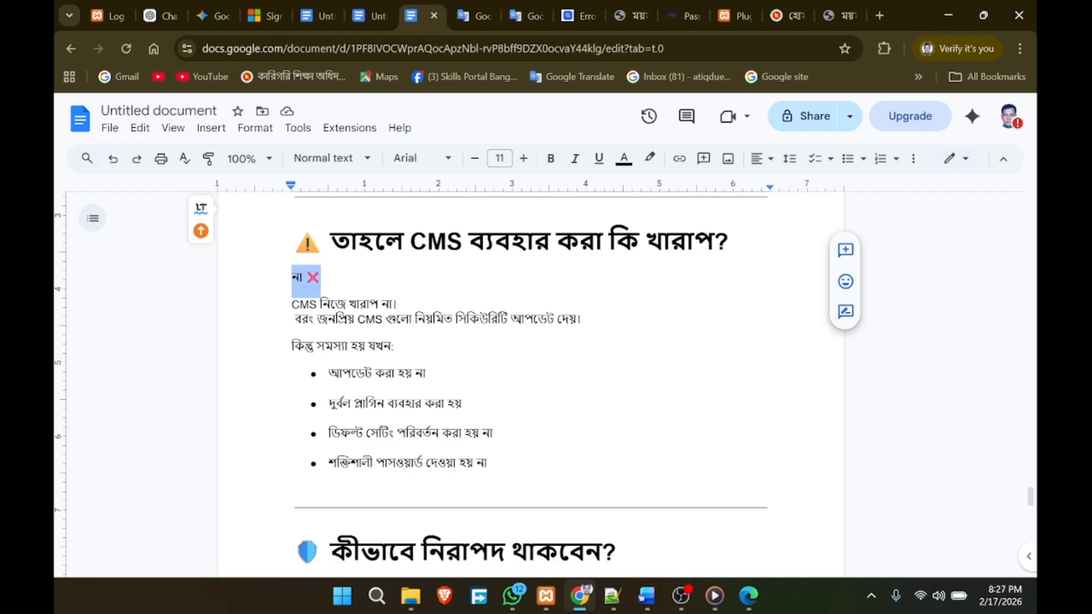
left_click(425, 374)
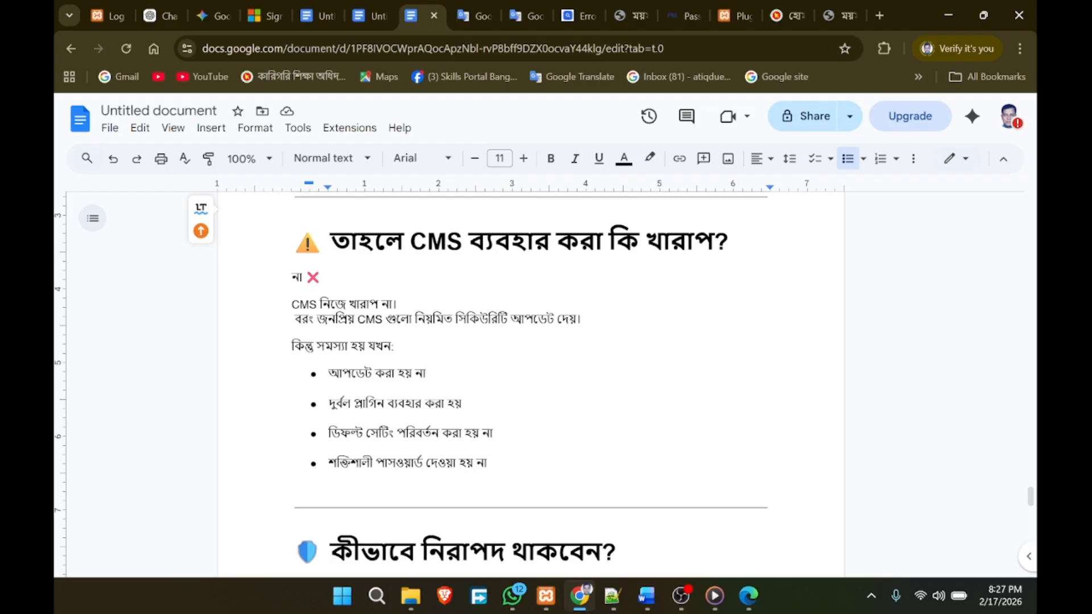
left_click_drag(396, 304, 291, 304)
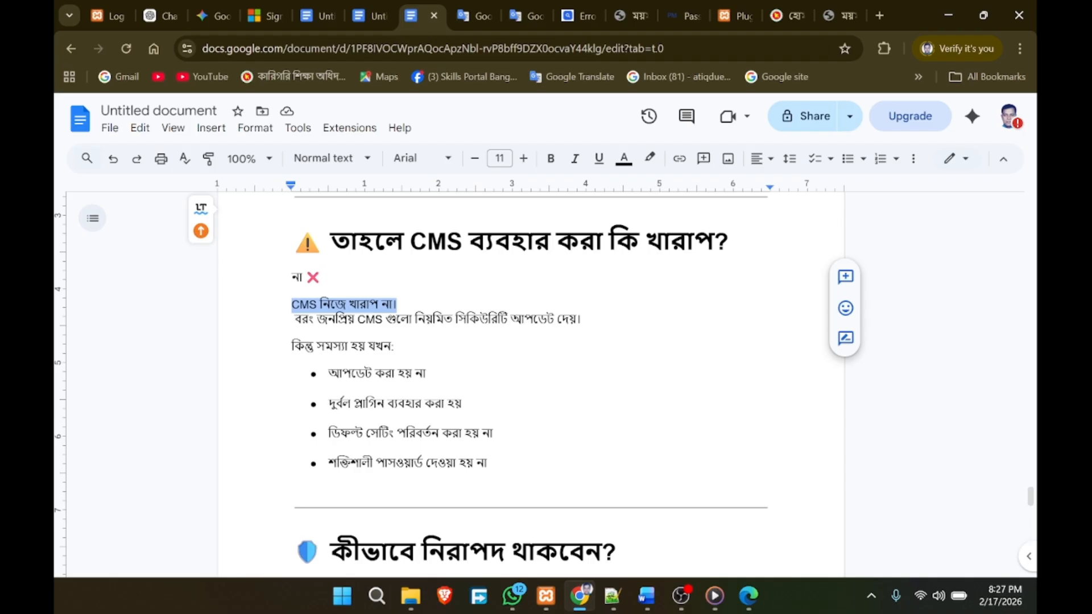
left_click_drag(581, 318, 396, 318)
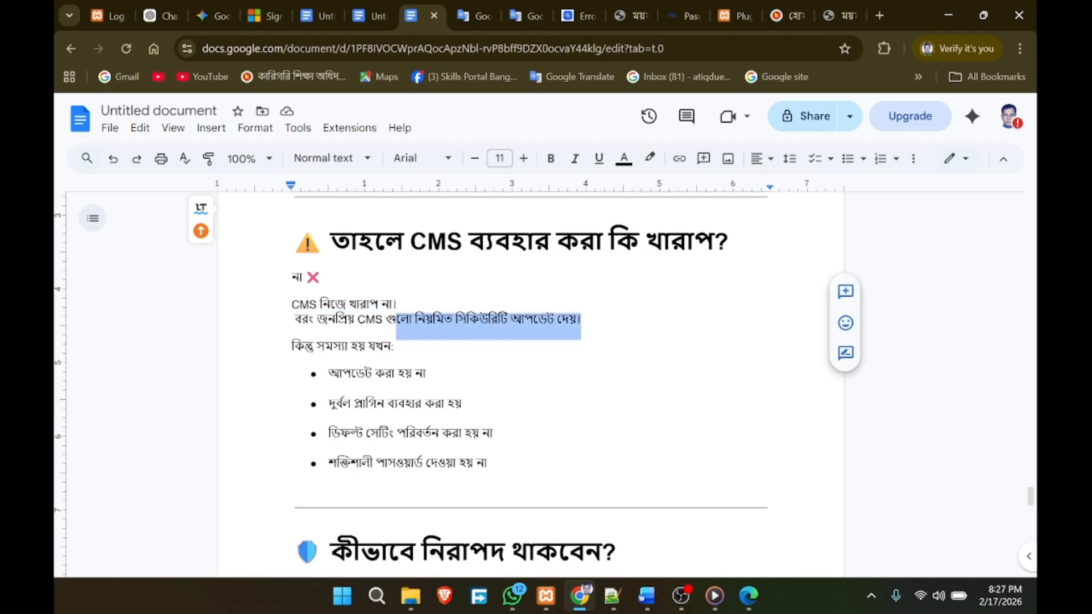
left_click(394, 346)
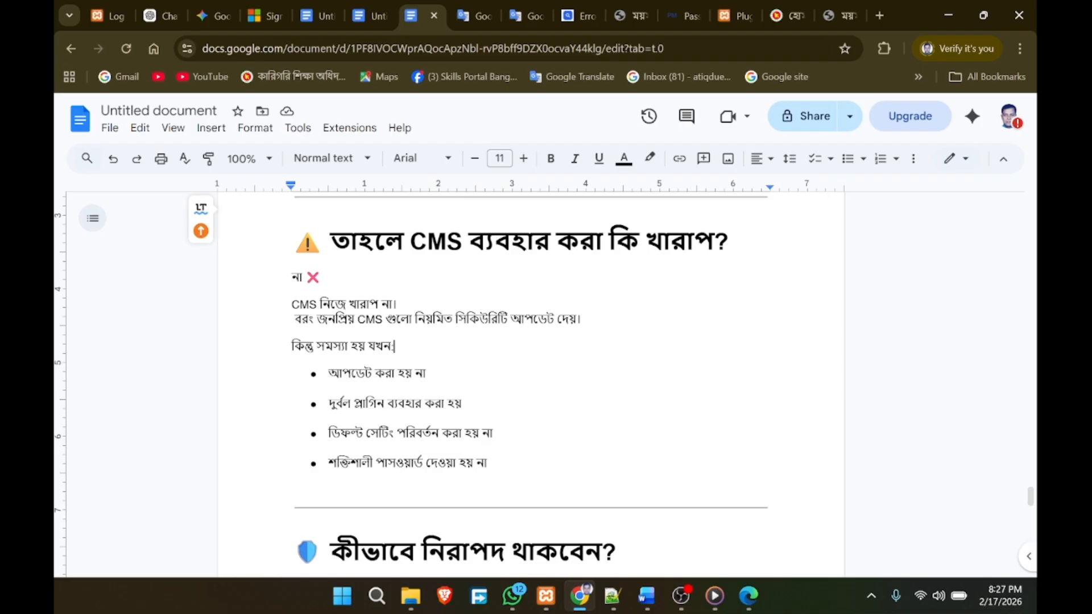
left_click_drag(316, 345, 425, 374)
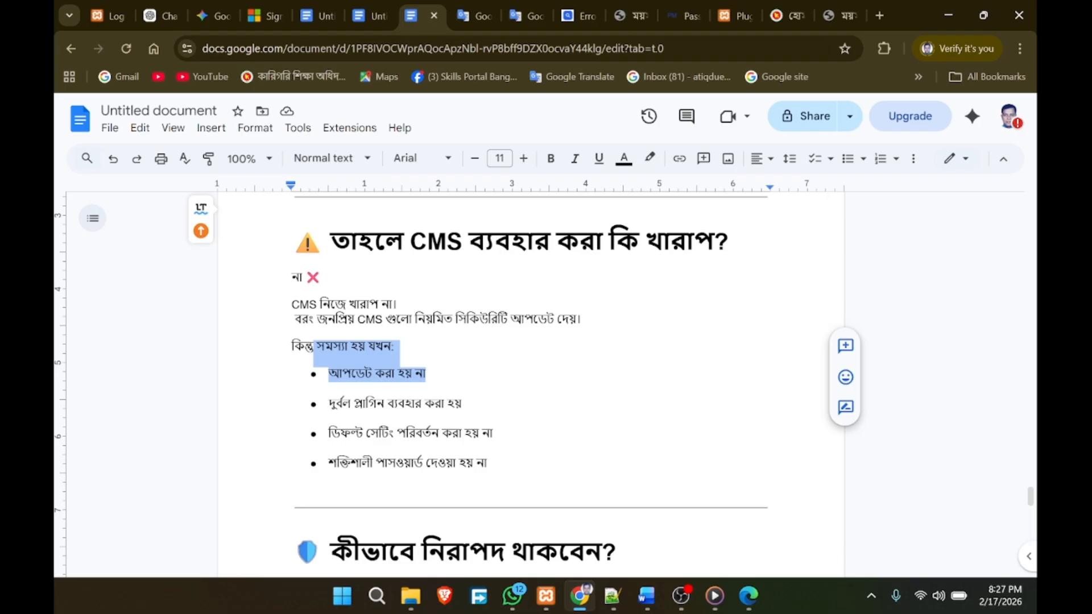
left_click_drag(366, 433, 493, 434)
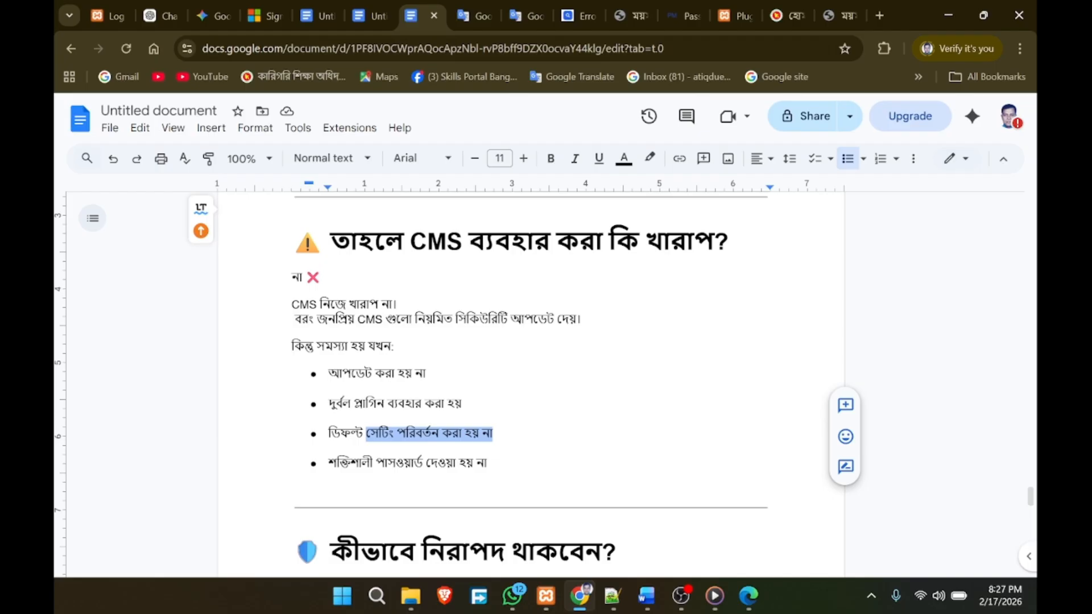
Step: Scroll down to the staying-safe checklist of 2FA, rate limiting, WAF, Version hide and File permission
scroll(529, 375, "down", 1)
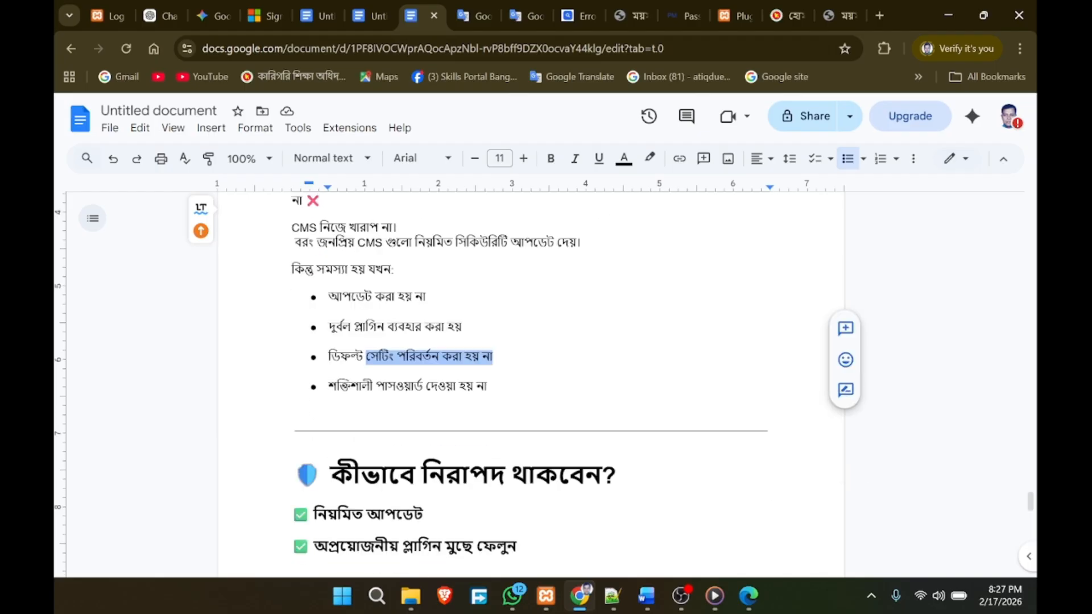
scroll(528, 376, "down", 1)
scroll(529, 375, "down", 1)
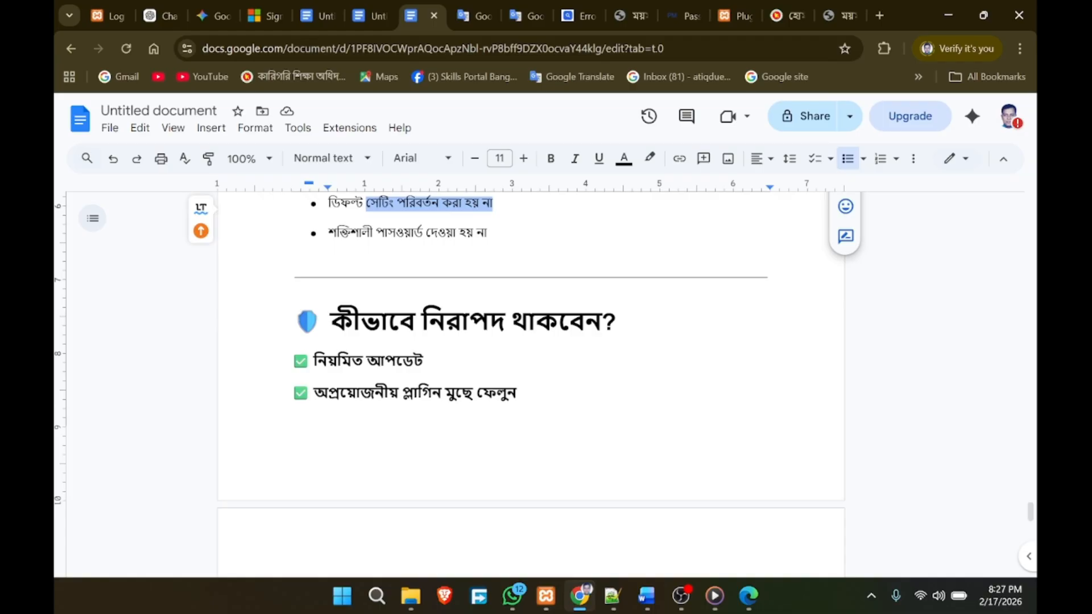
scroll(529, 375, "down", 3)
scroll(529, 375, "up", 3)
scroll(529, 376, "up", 5)
scroll(529, 375, "down", 2)
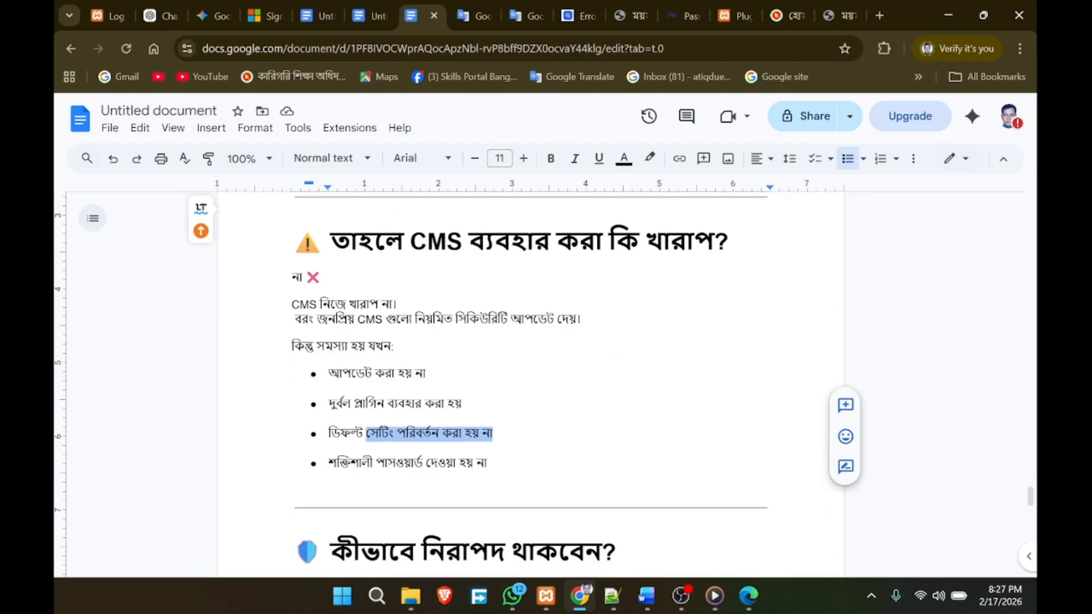
scroll(529, 375, "down", 4)
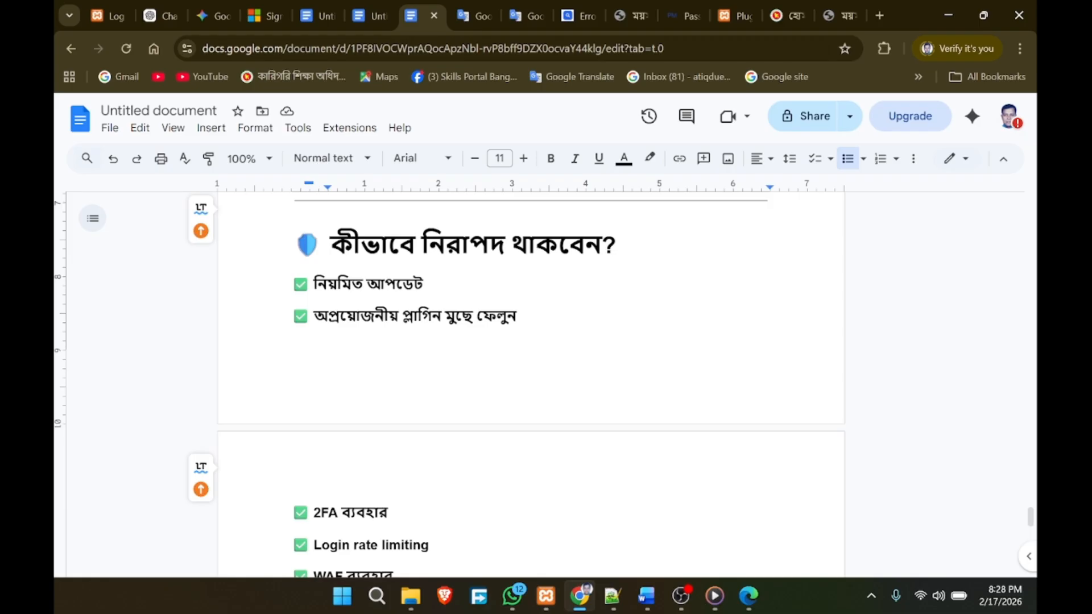
scroll(531, 381, "down", 3)
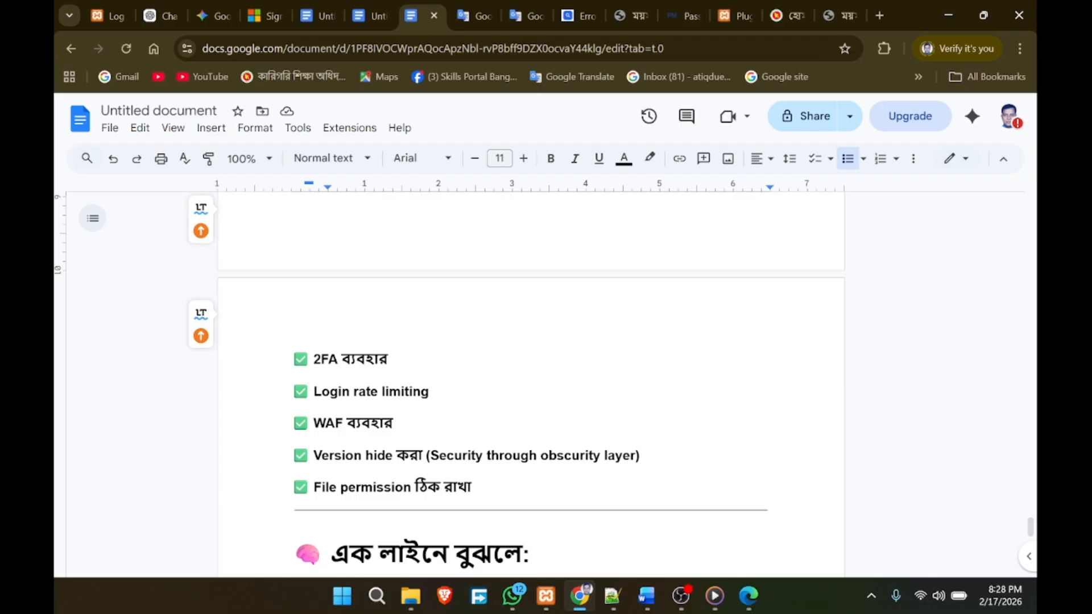
Step: Mark 'WAF' and the word 'hide' in the Version hide item of the checklist
left_click_drag(344, 424, 313, 424)
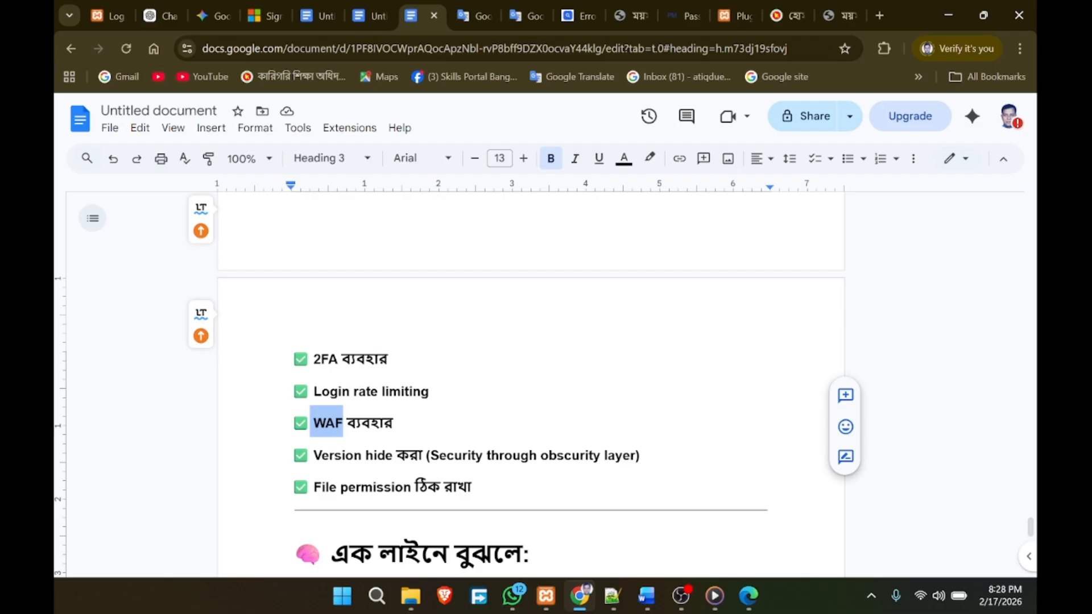
double_click(356, 456)
double_click(367, 455)
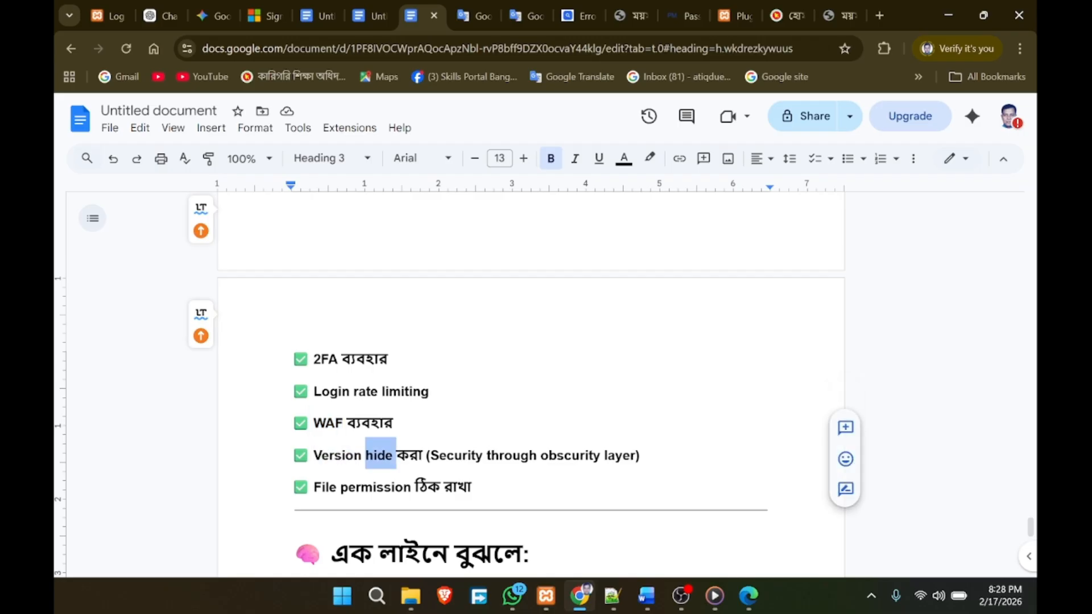
left_click(393, 423)
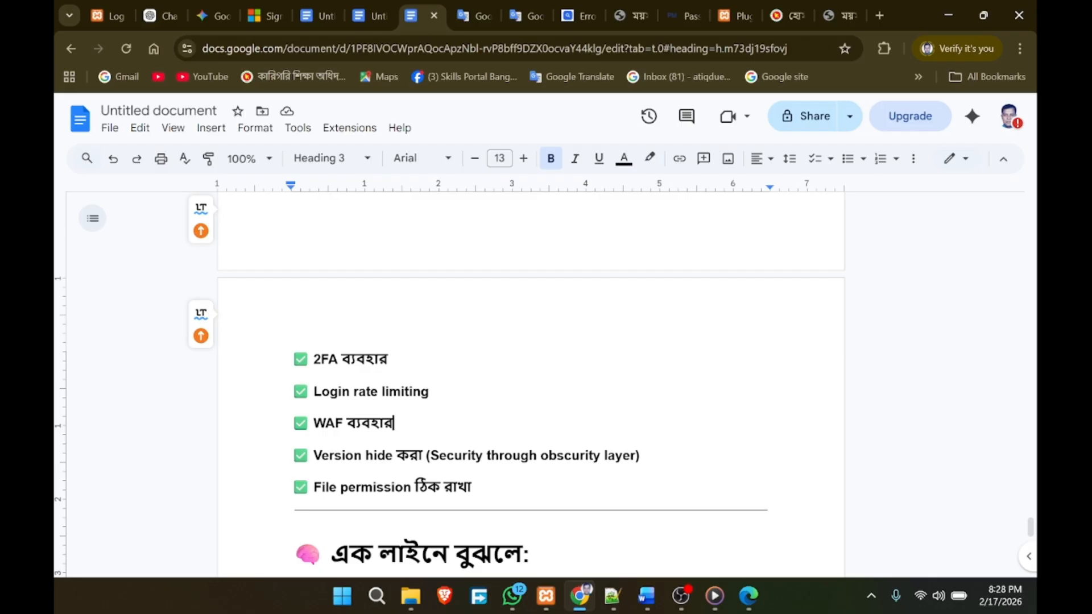
scroll(531, 381, "down", 1)
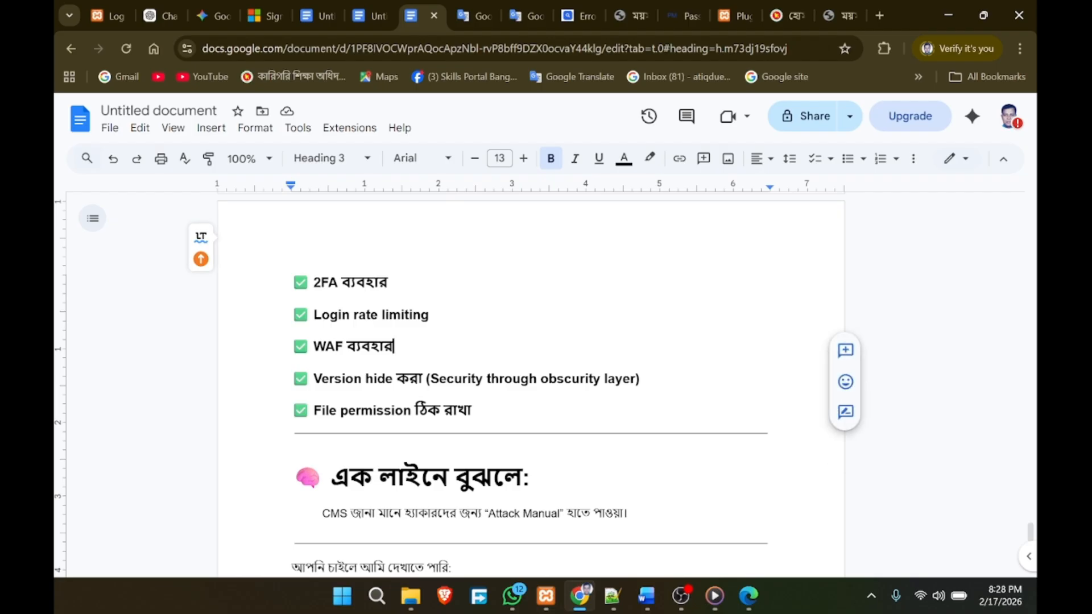
Step: Scroll back up through the automated tools section to the /wp-admin, /wp-login.php, /xmlrpc.php default-path section
scroll(530, 381, "down", 3)
scroll(530, 381, "up", 10)
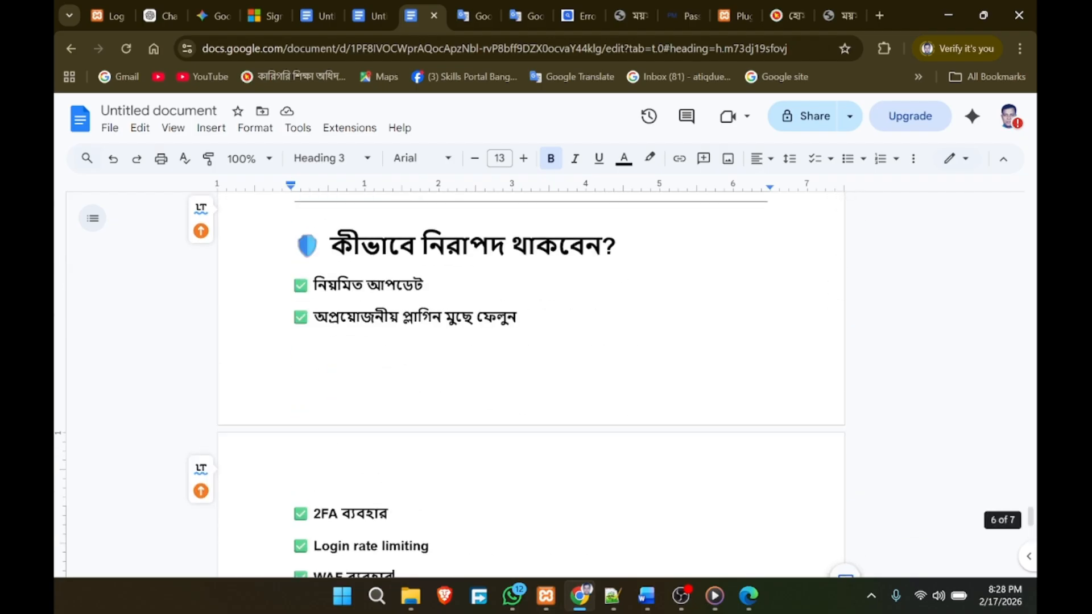
scroll(530, 381, "up", 10)
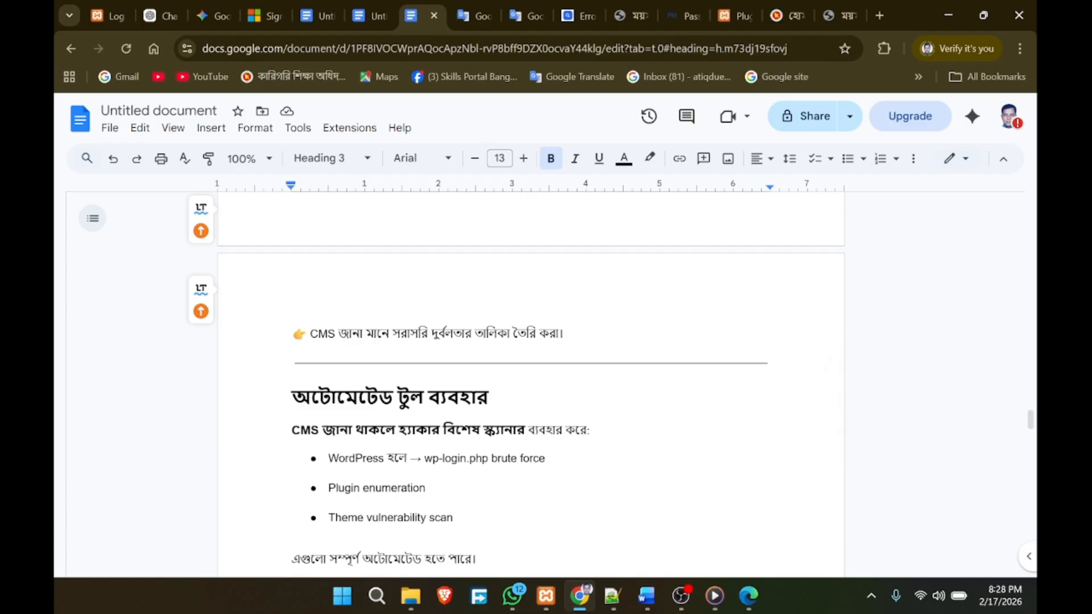
scroll(530, 381, "down", 3)
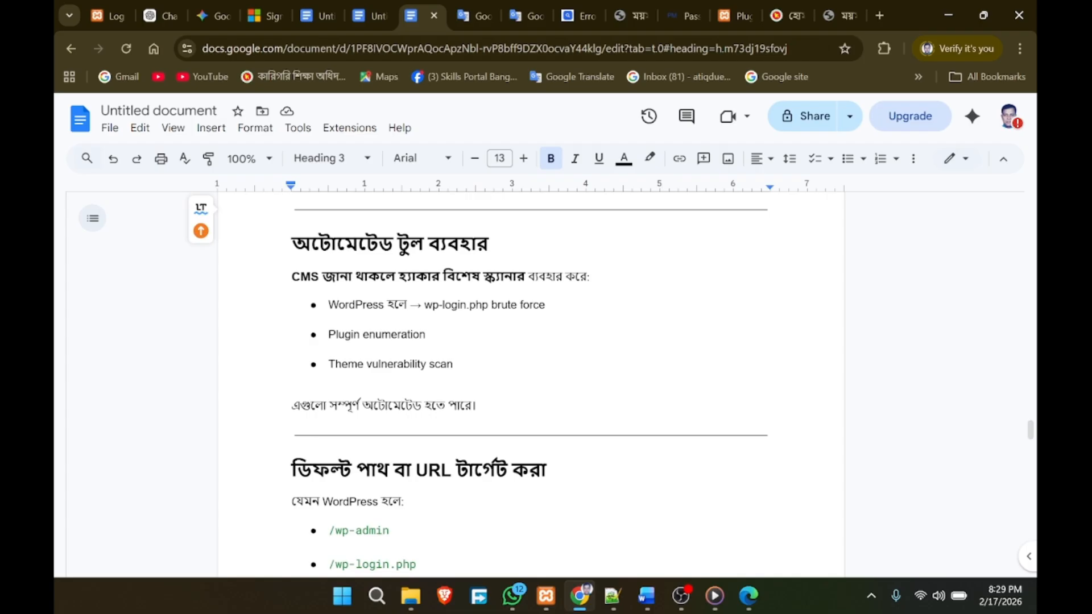
scroll(529, 381, "down", 7)
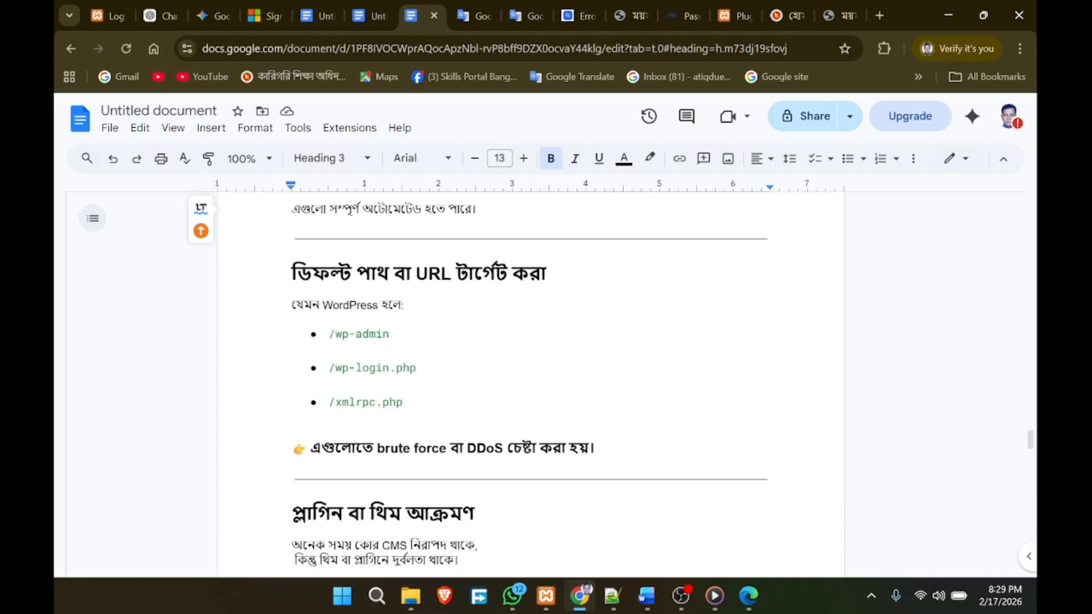
scroll(529, 381, "up", 5)
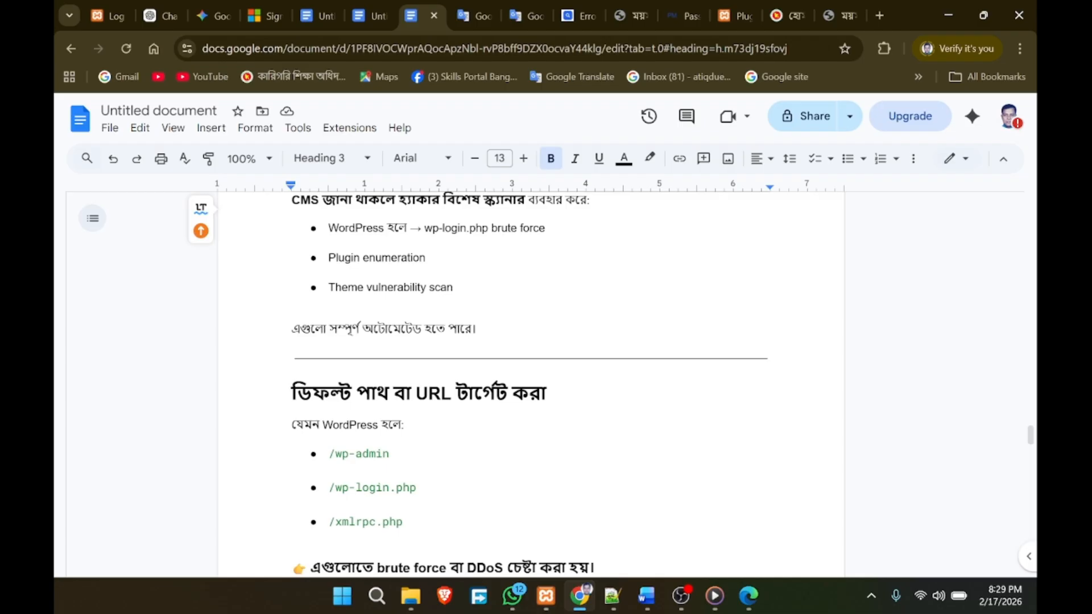
Step: Check that Apache and MySQL are running in XAMPP, then return to the CMS Detect browser page
left_click(546, 596)
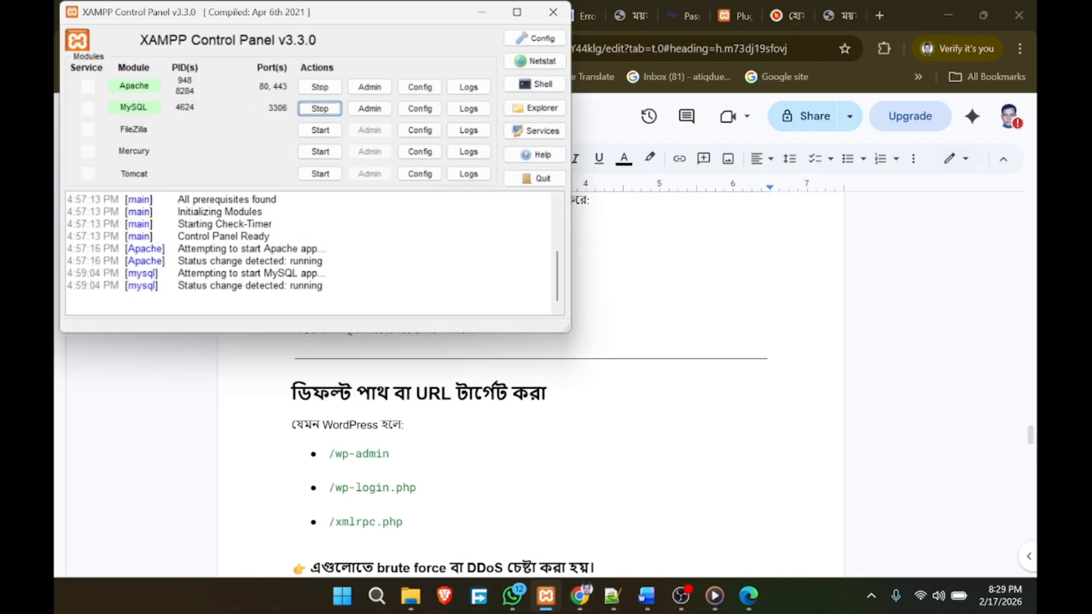
left_click(546, 596)
left_click(580, 600)
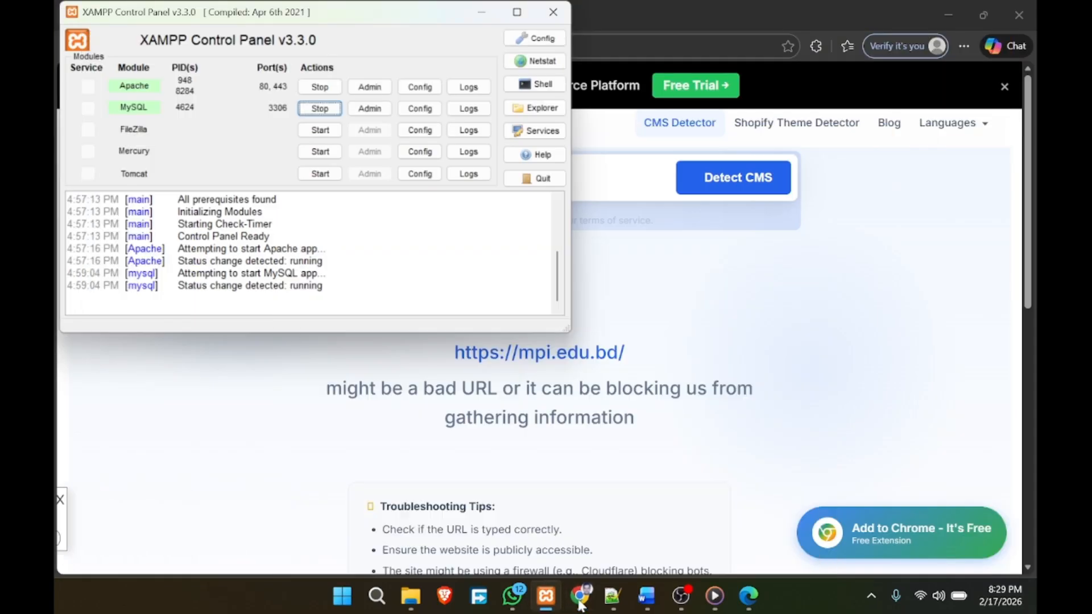
left_click(779, 314)
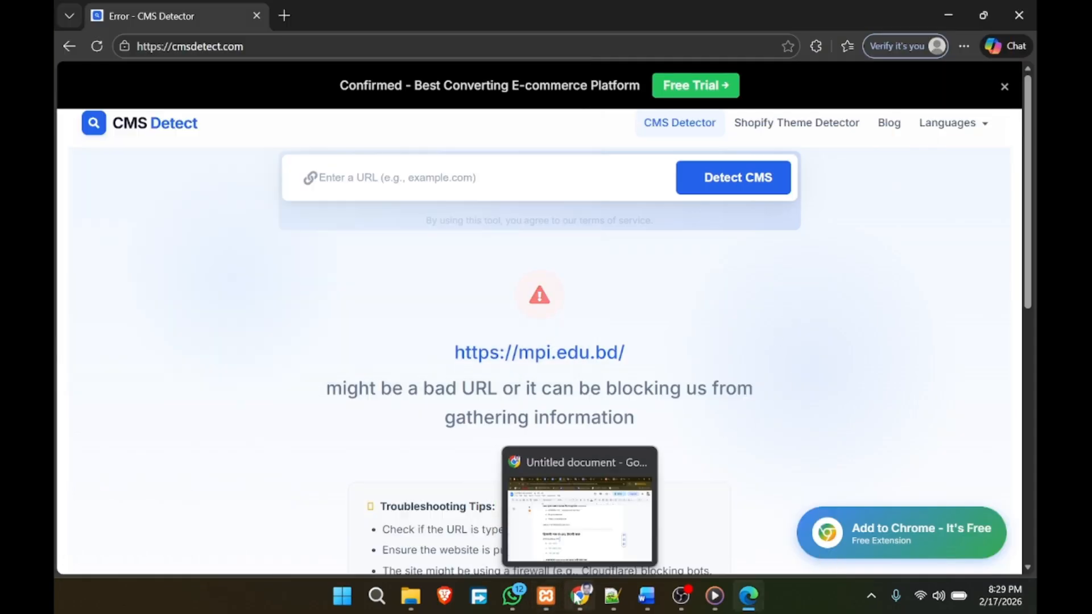
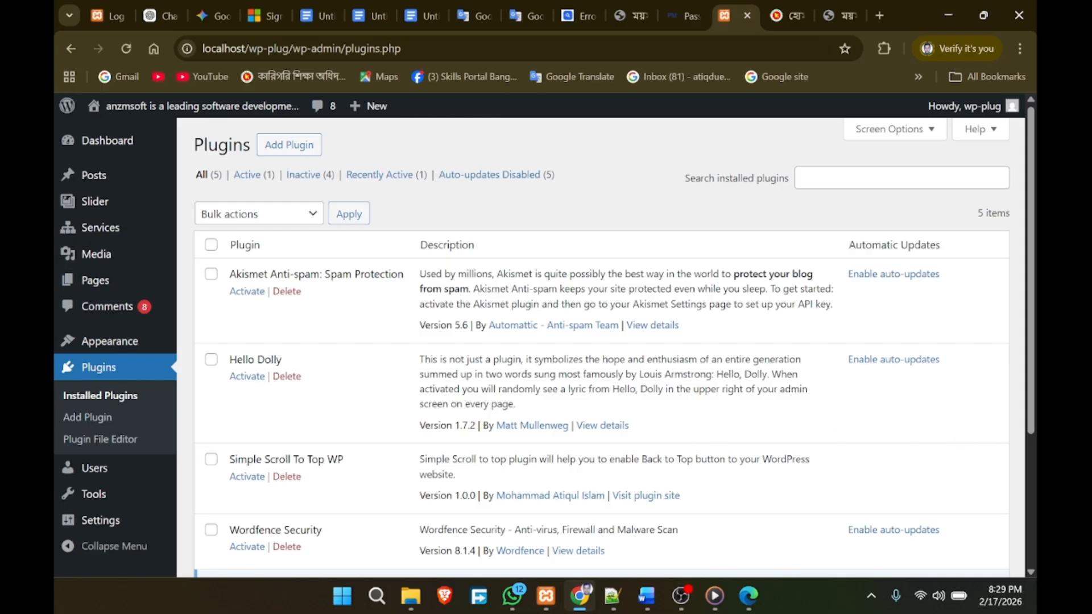
Step: Reload Installed Plugins, confirm WordPress Importer is active, and go to Add Plugins
left_click(101, 392)
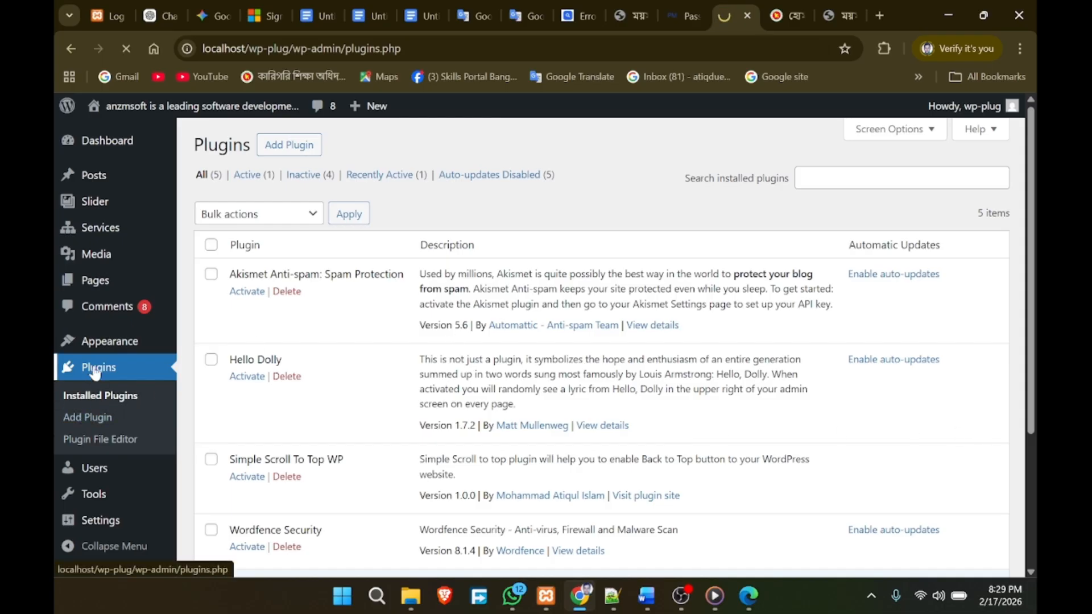
scroll(632, 448, "down", 3)
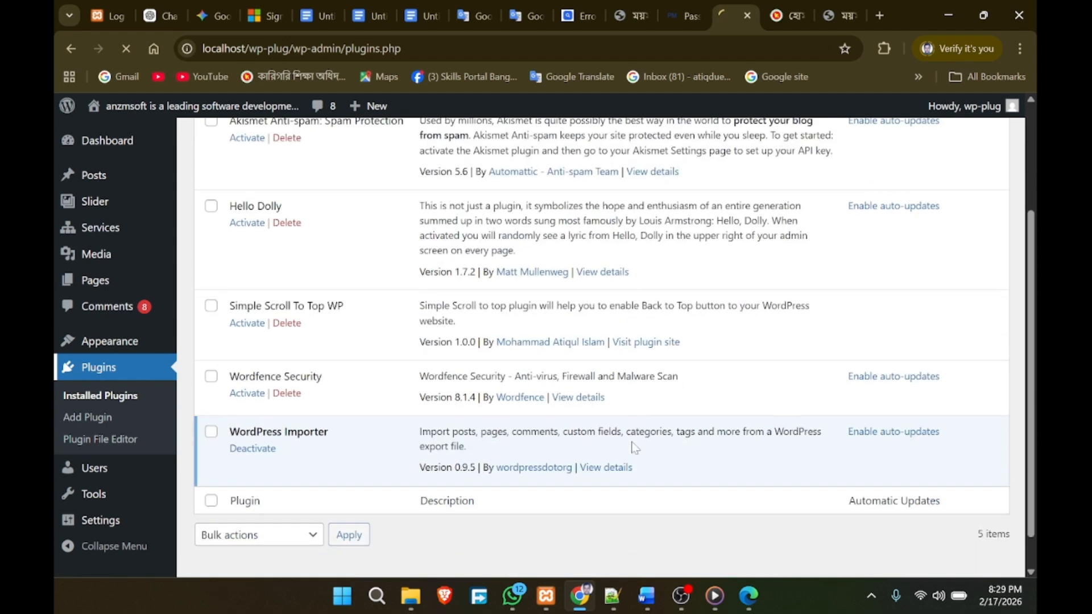
scroll(633, 449, "down", 3)
scroll(614, 442, "up", 3)
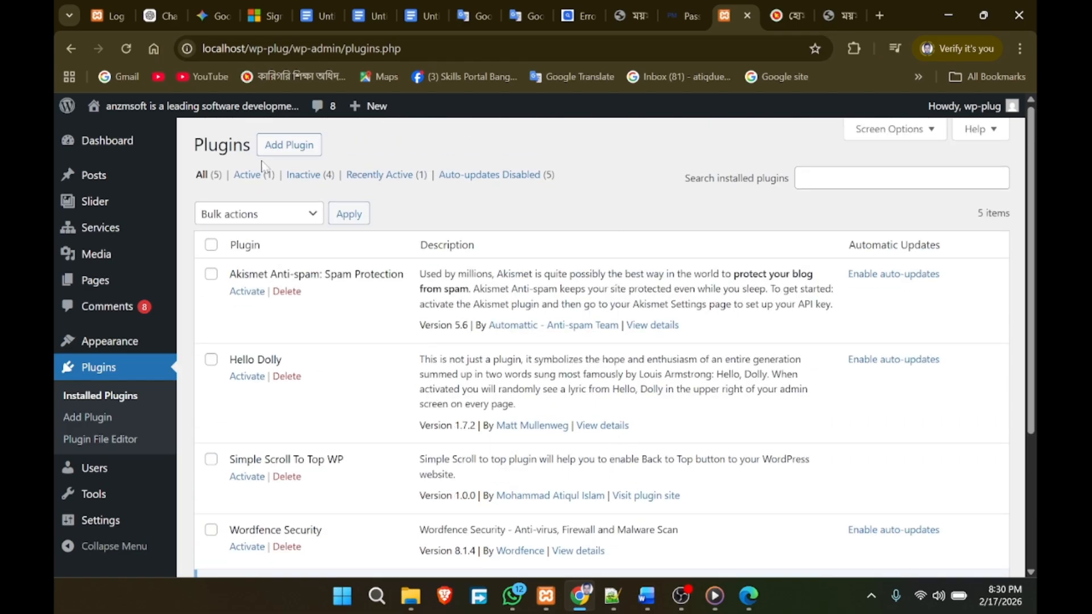
left_click(295, 149)
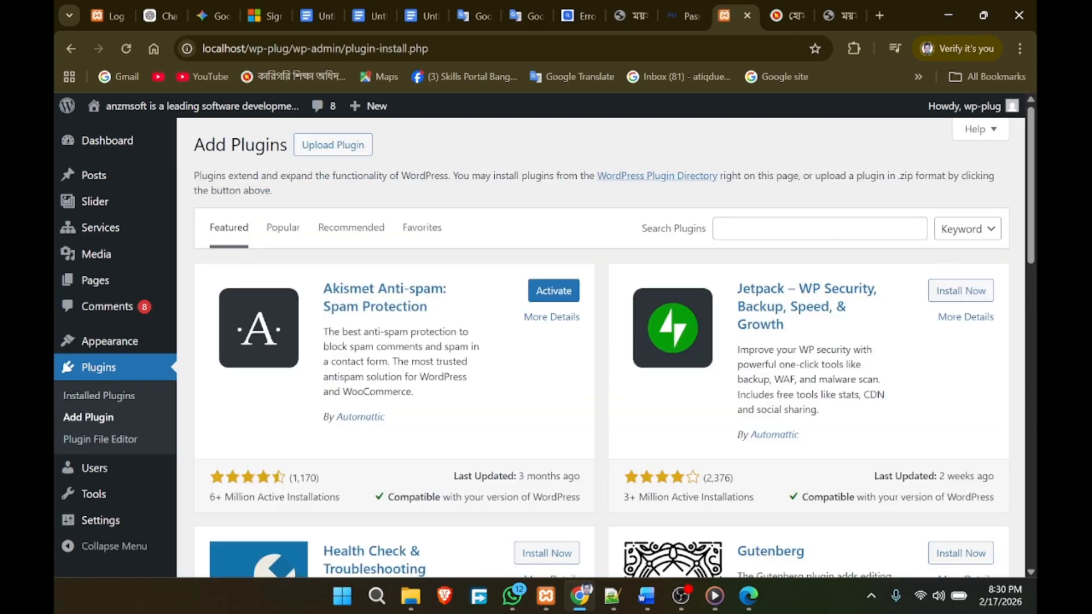
Step: Search the plugin directory by keyword for 'wps hide login', then install and activate WPS Hide Login
left_click(731, 222)
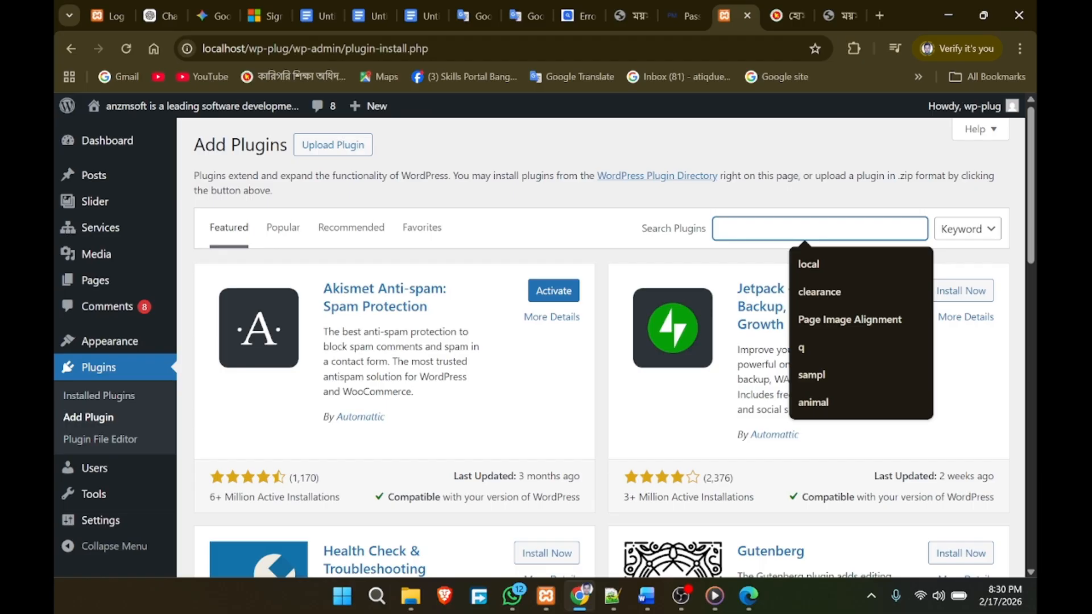
type("wps")
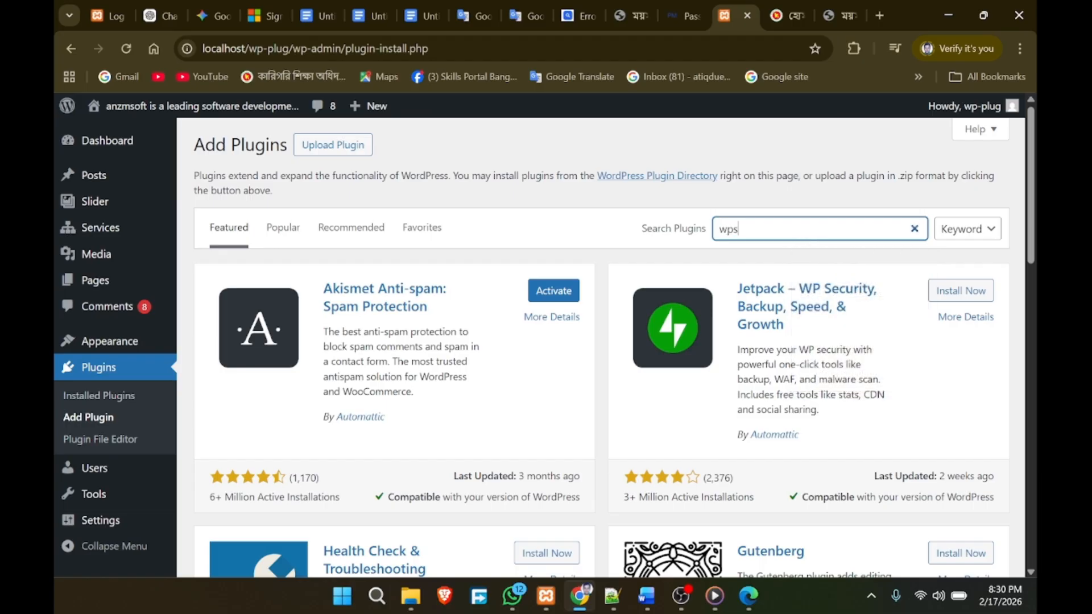
type(" hide")
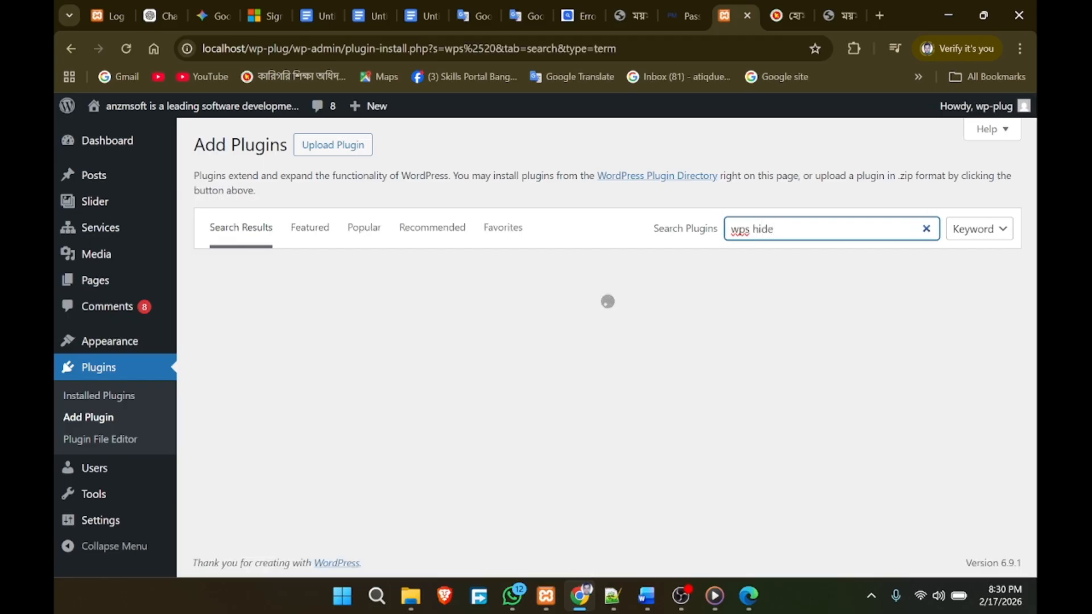
type(" login")
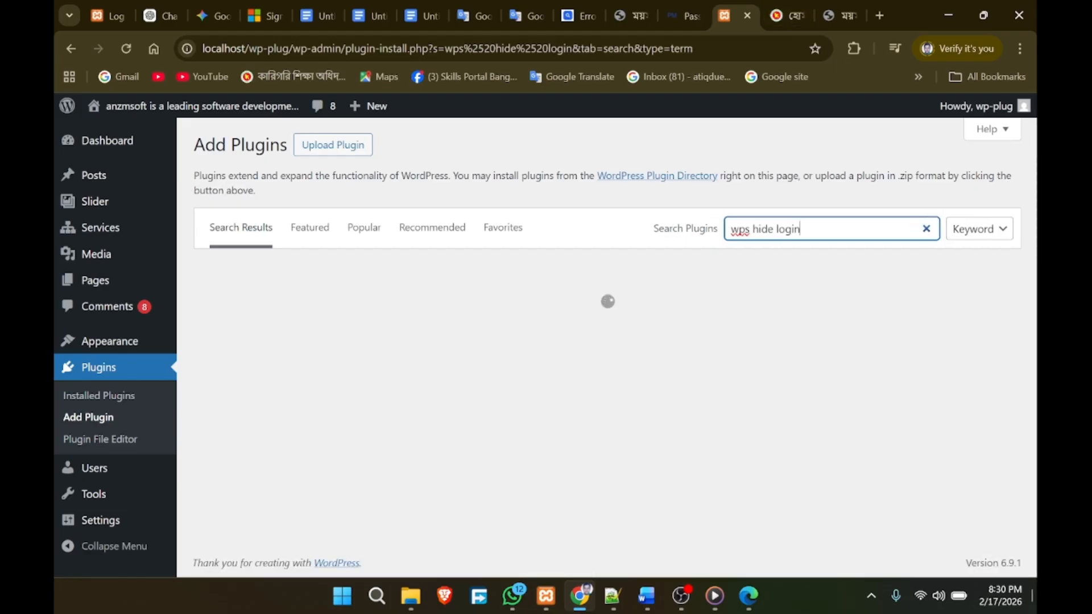
left_click(967, 234)
left_click(972, 252)
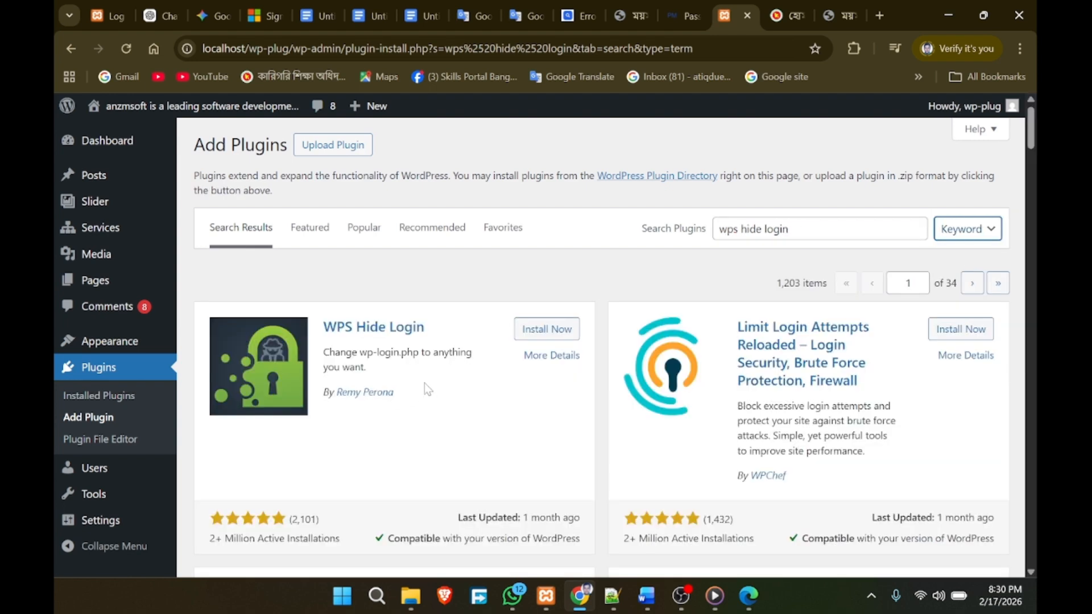
left_click(521, 333)
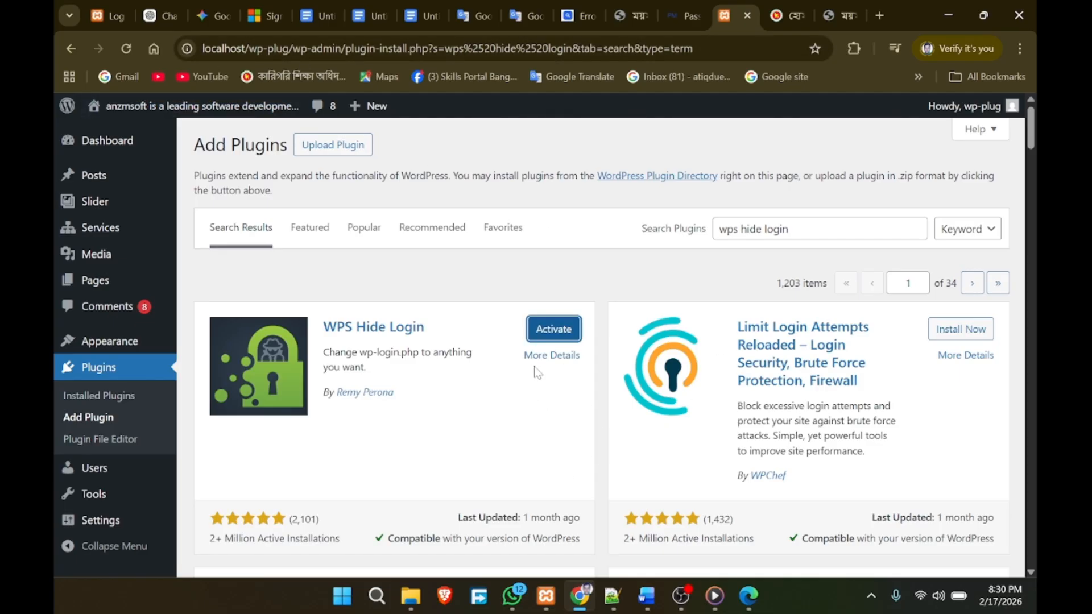
left_click(560, 333)
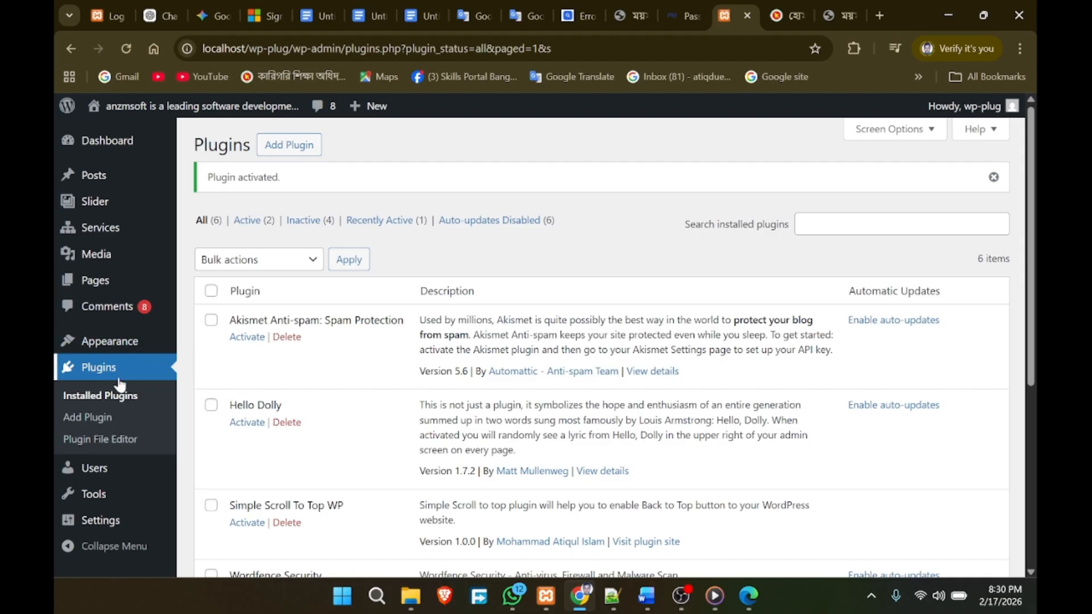
Step: Open the WPS Hide Login entry under the Settings menu
scroll(91, 398, "down", 1)
mouse_move(101, 498)
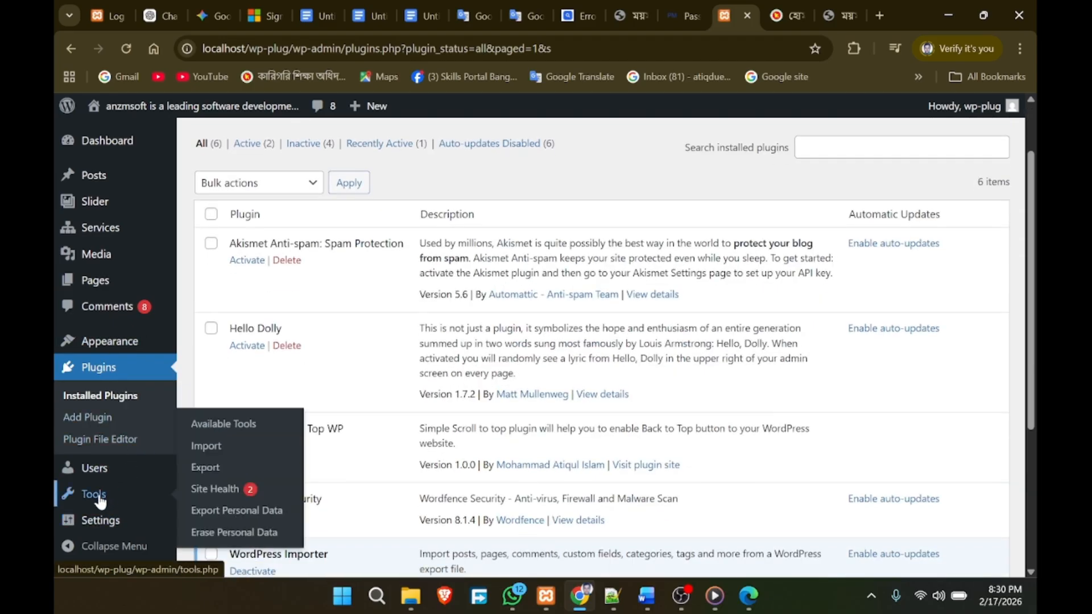
mouse_move(100, 532)
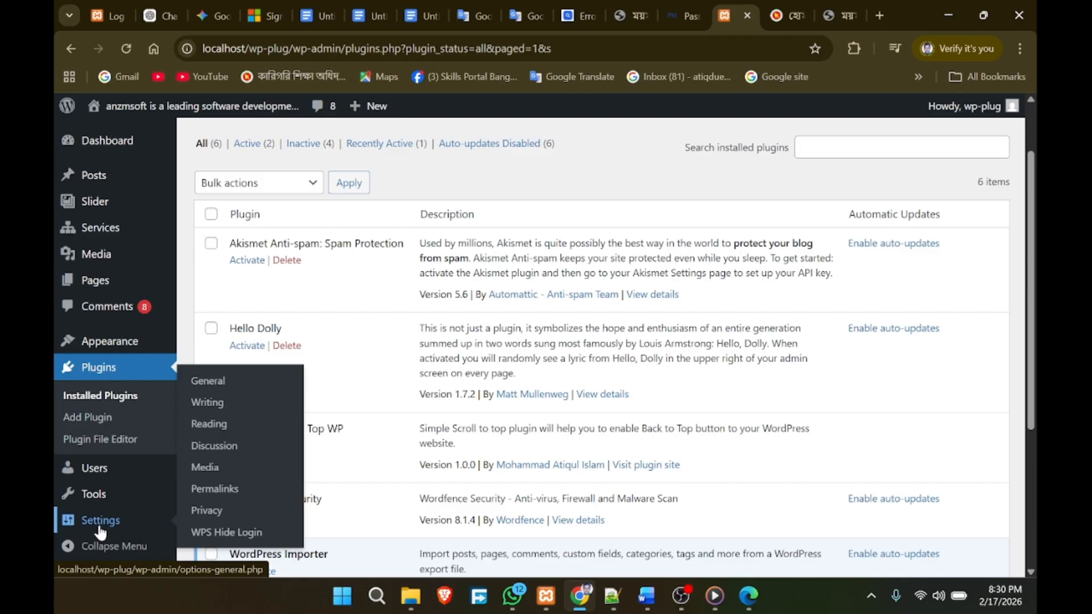
left_click(216, 538)
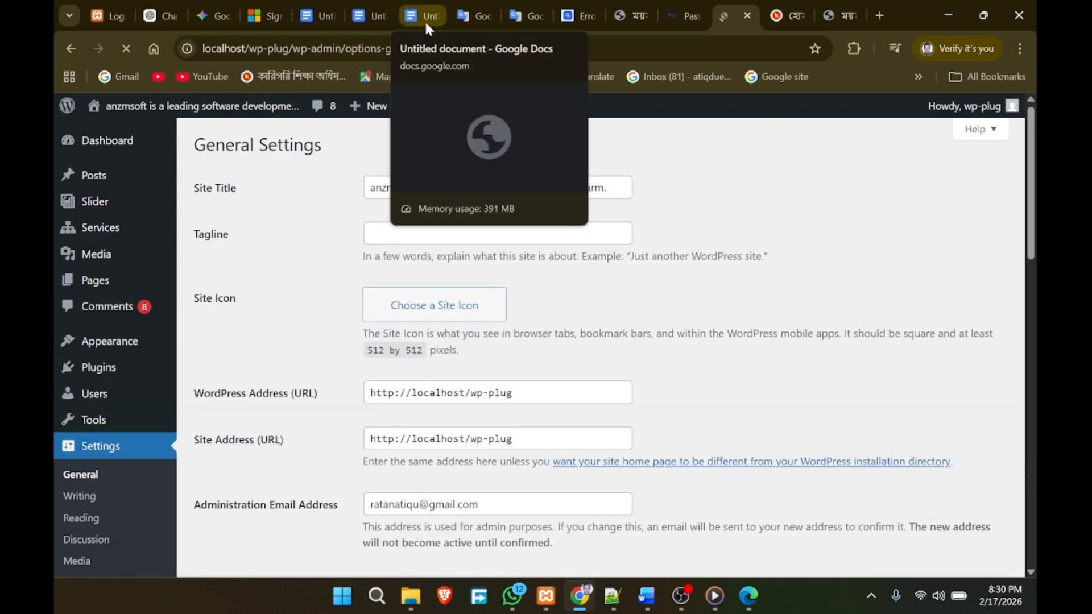
Step: Read the Google Docs safety checklist (2FA, login rate limiting, WAF, file permissions), then return to WordPress
left_click(420, 19)
scroll(529, 381, "down", 10)
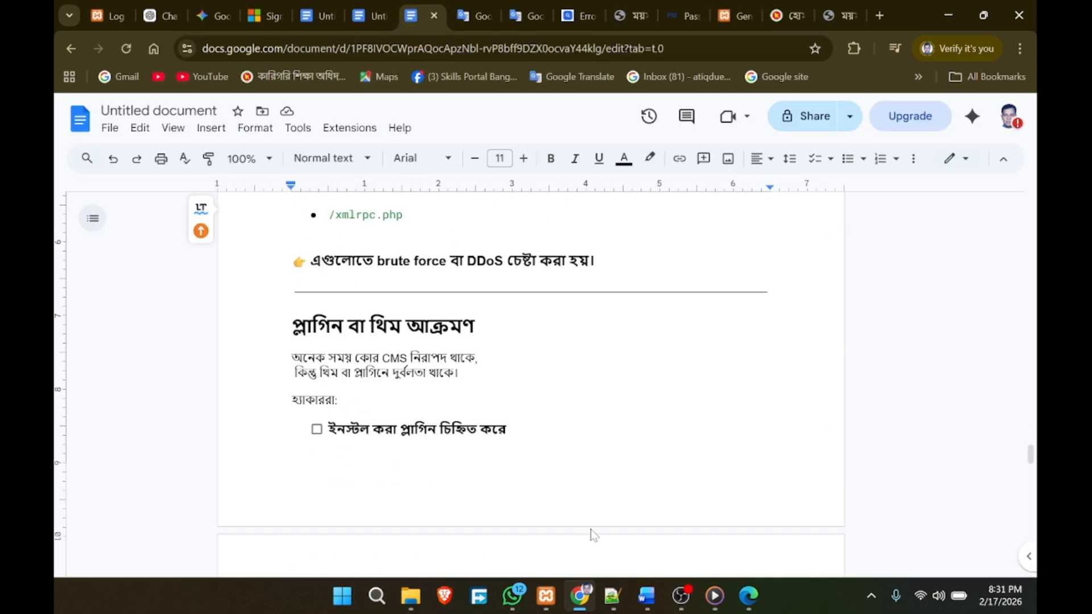
scroll(529, 381, "down", 4)
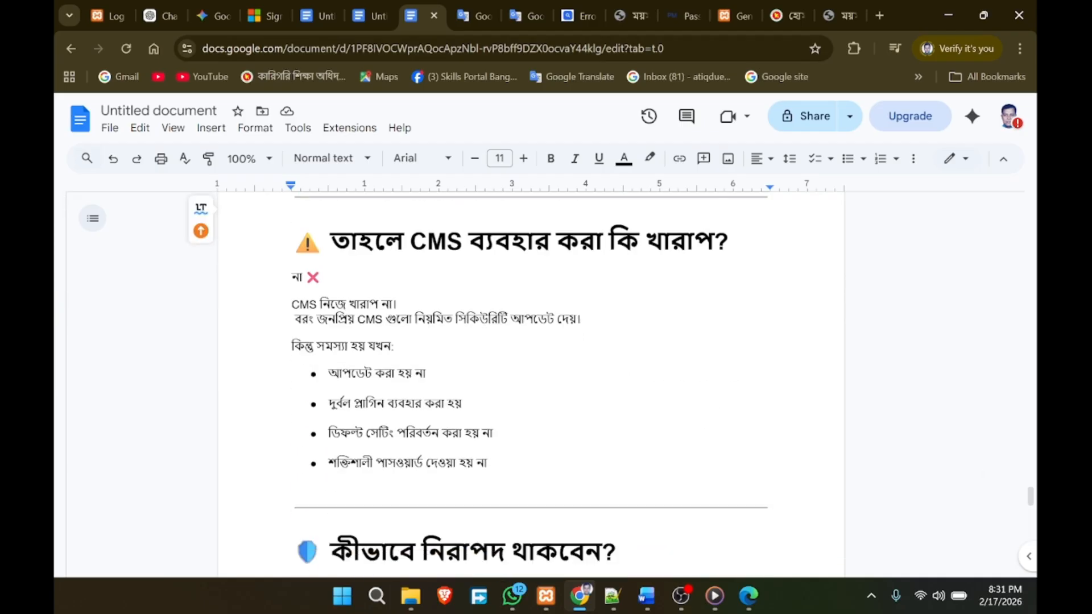
scroll(529, 381, "down", 4)
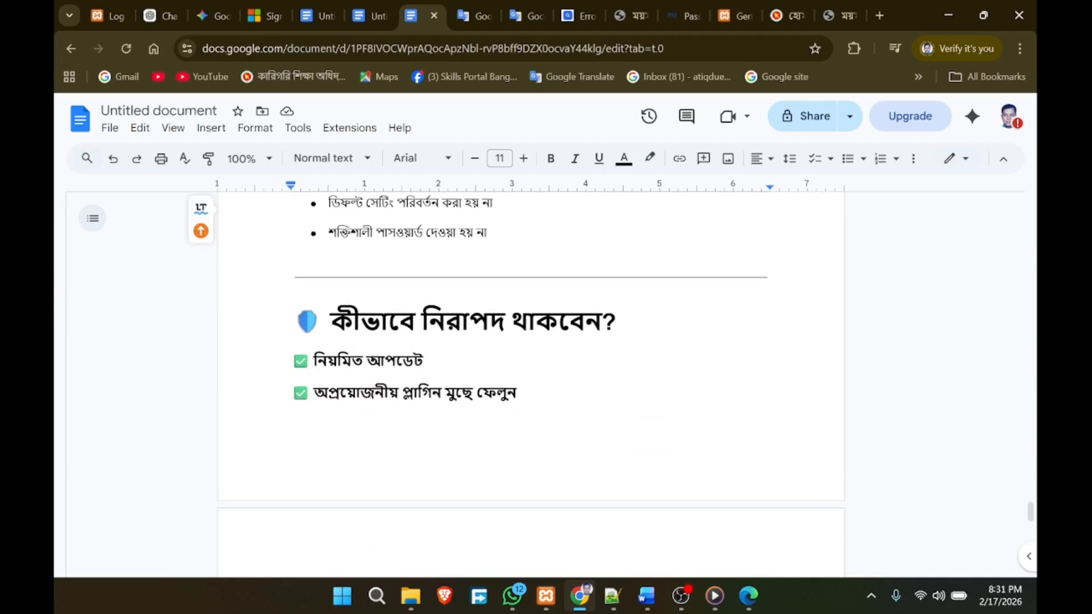
scroll(529, 381, "down", 4)
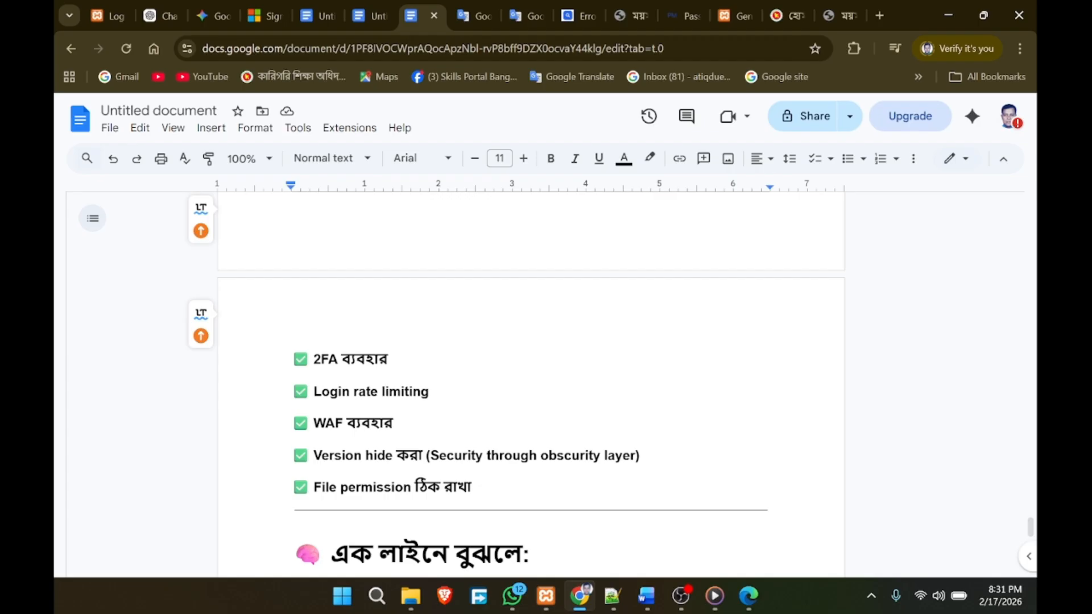
left_click(733, 16)
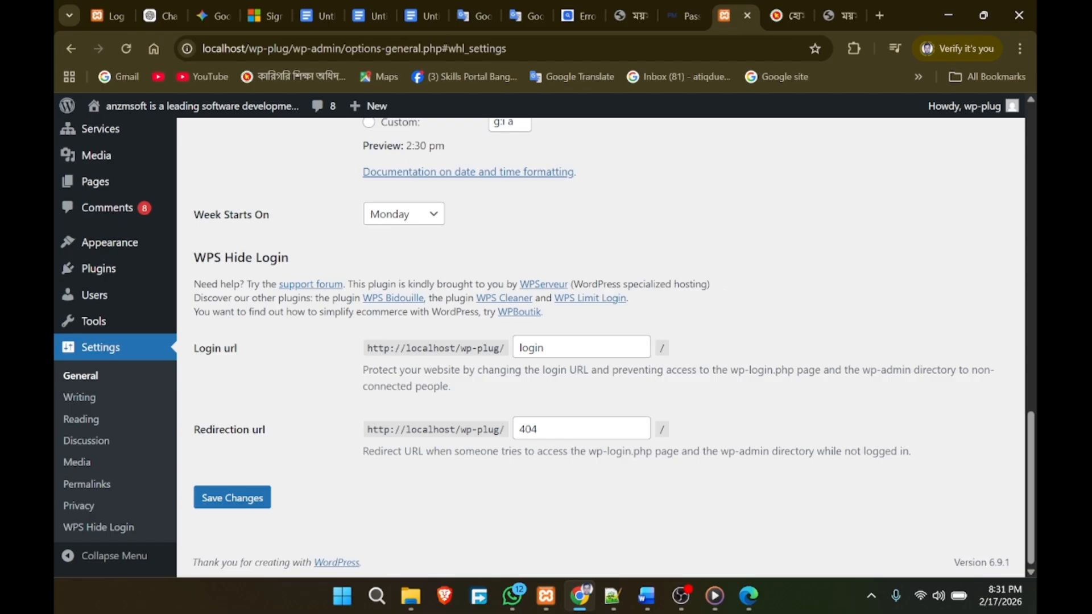
Step: Change the WPS Hide Login URL from 'login' to 'anzmlabs', keep the 404 redirection, and save
double_click(531, 347)
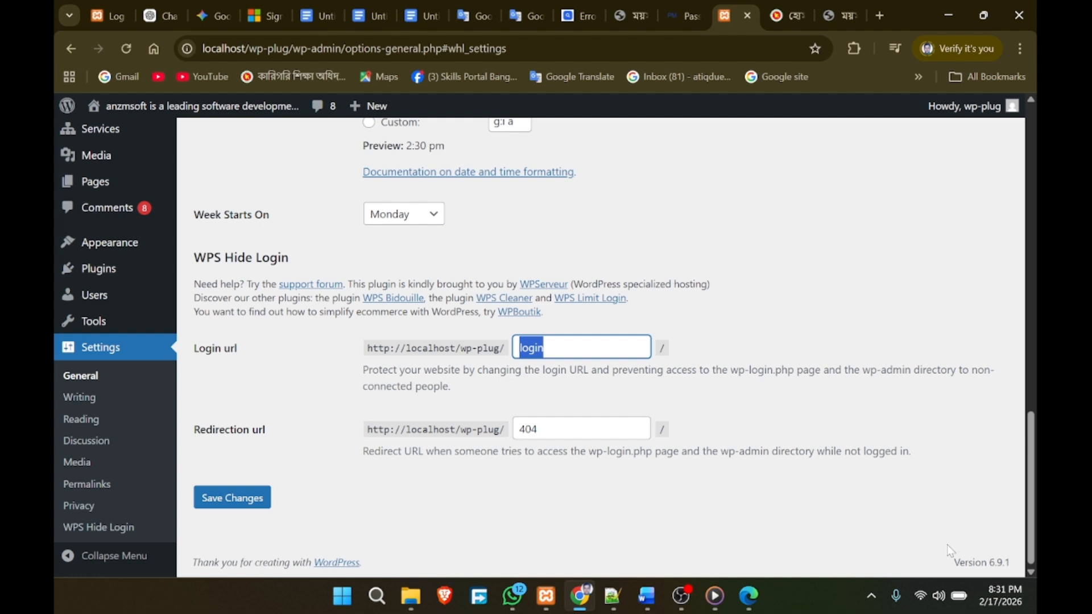
type("an")
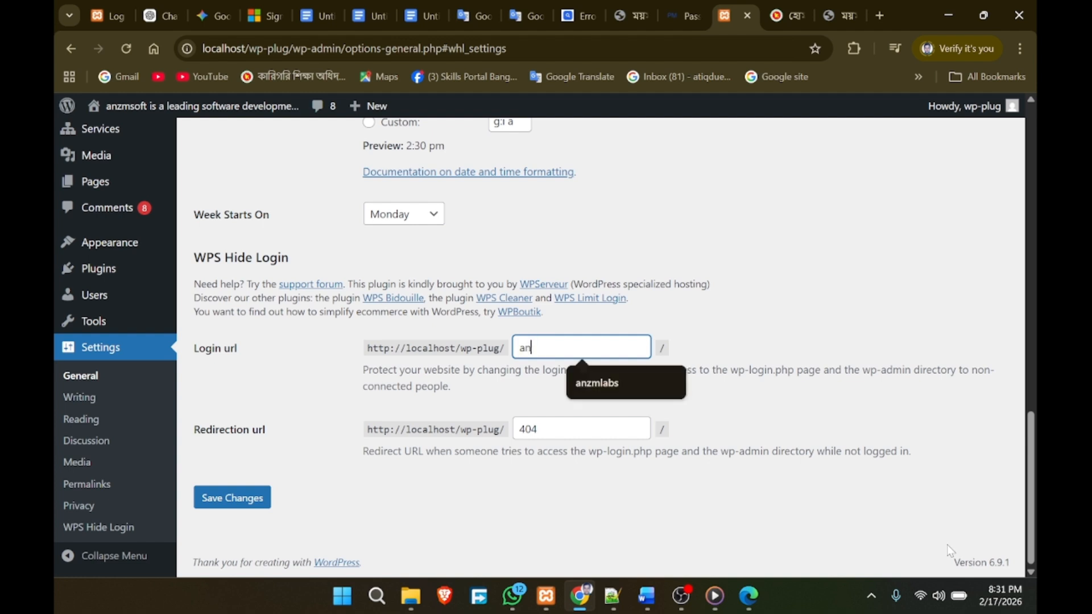
type("zmlabs")
left_click(592, 385)
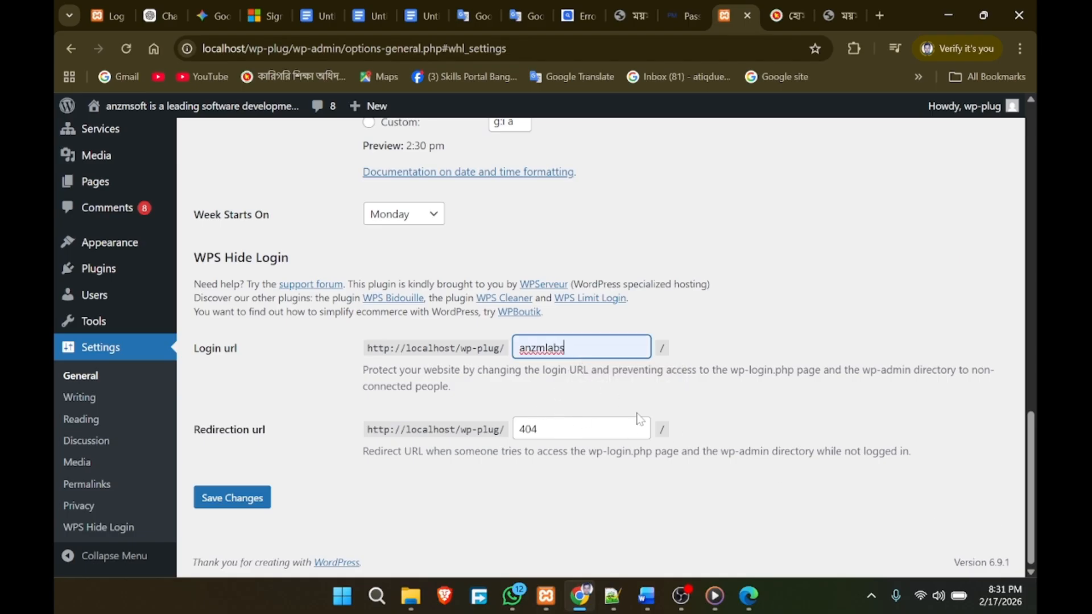
key("Tab")
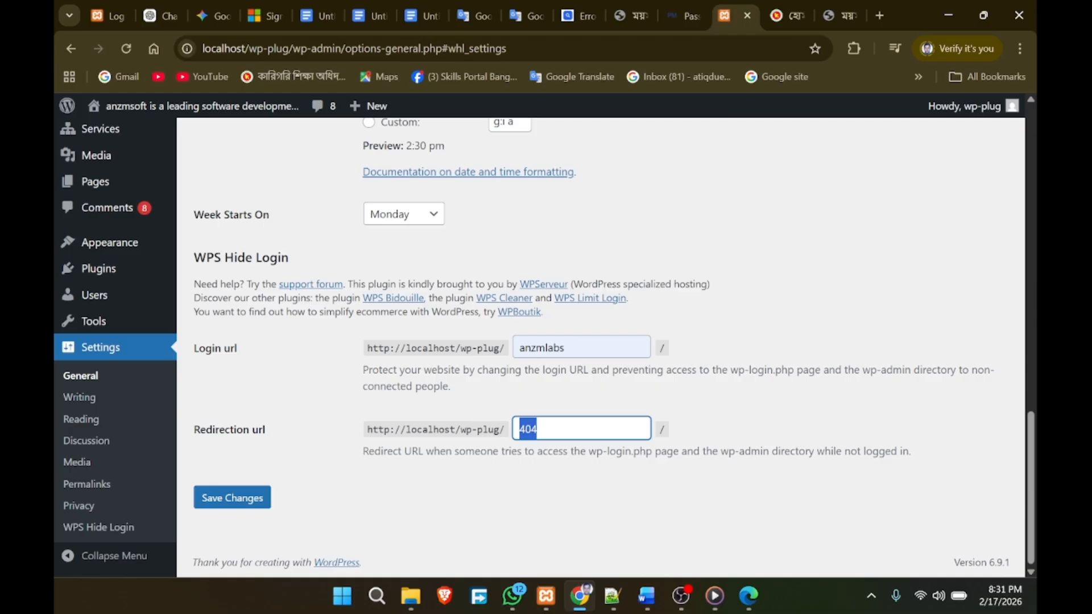
key("shift+Tab")
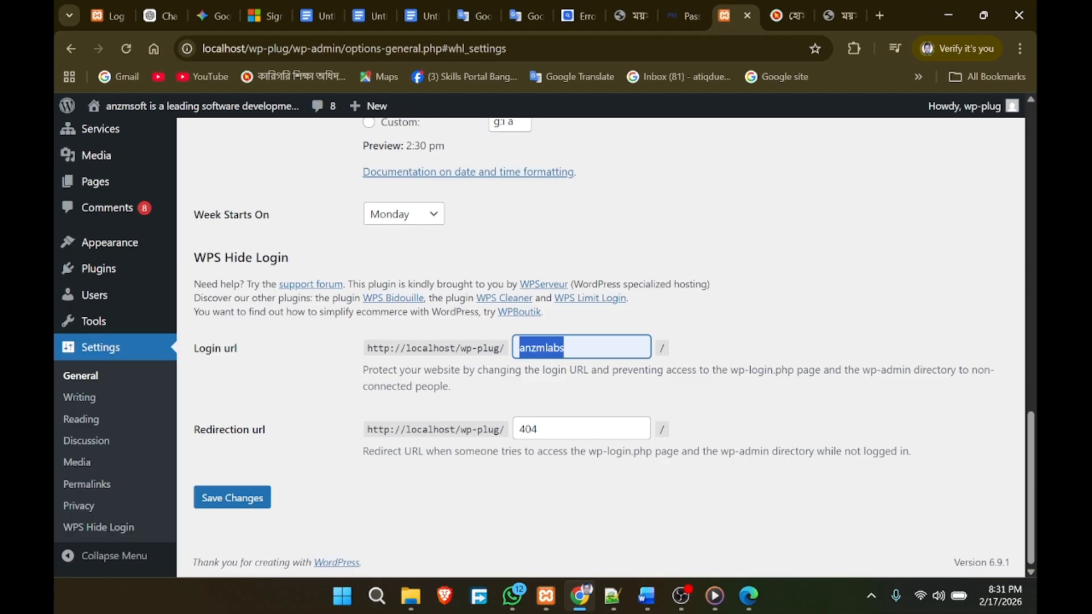
left_click(754, 350)
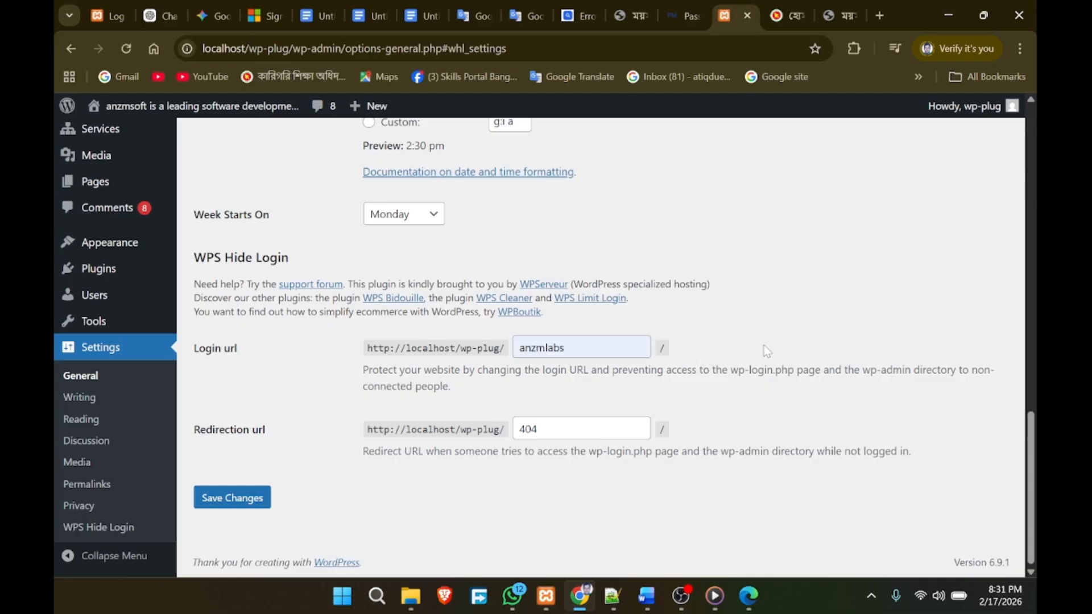
left_click(234, 500)
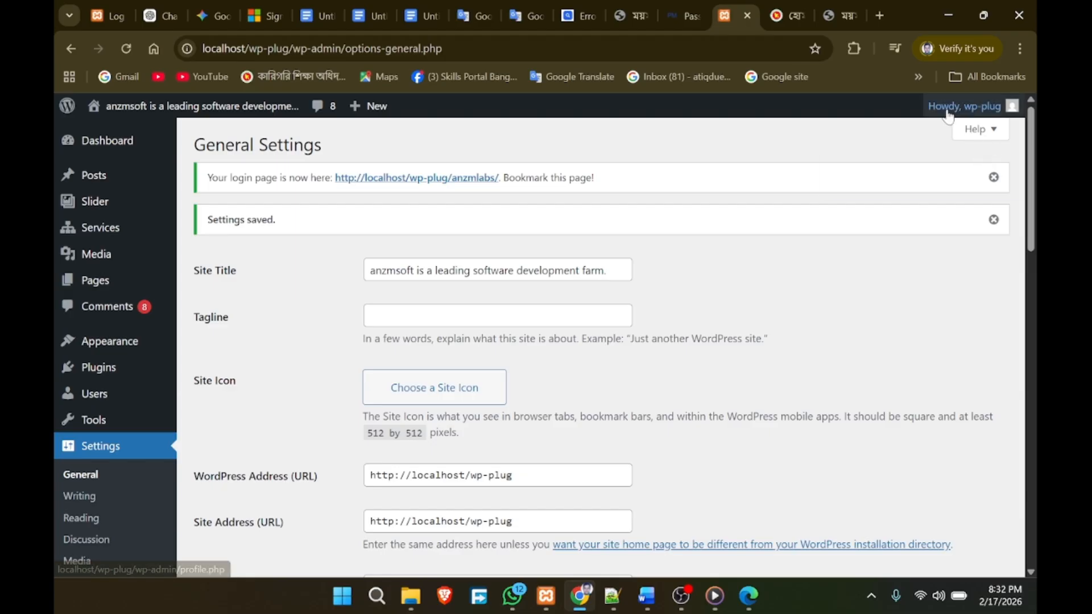
left_click(967, 106)
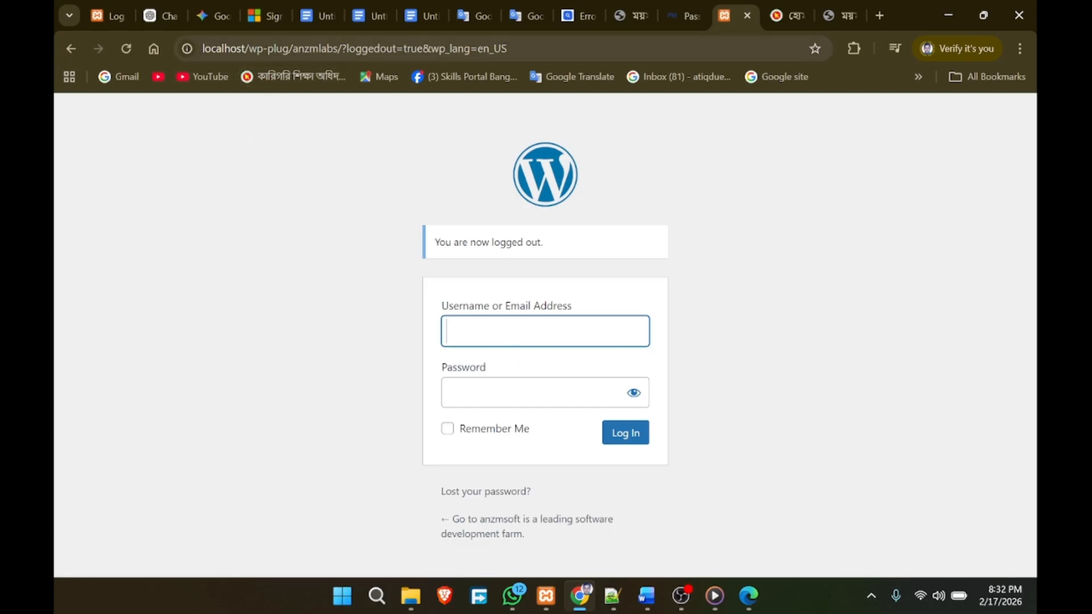
Step: Load localhost/wp-plug/wp-admin and confirm it now returns a 404 page
left_click_drag(507, 48, 309, 48)
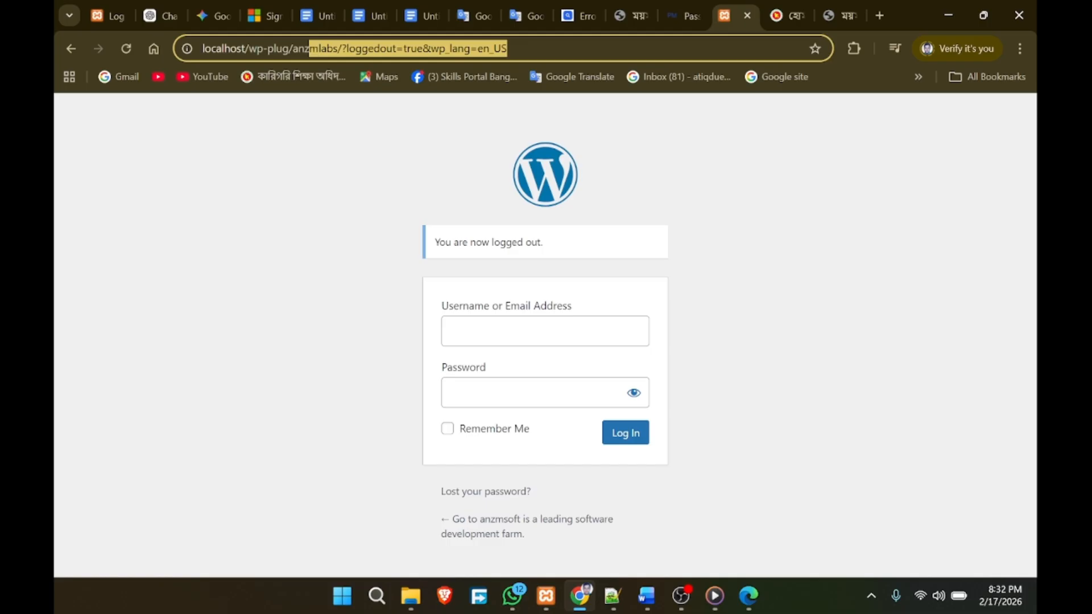
key("BackSpace")
key("BackSpace")
key("BackSpace")
key("BackSpace")
key("BackSpace")
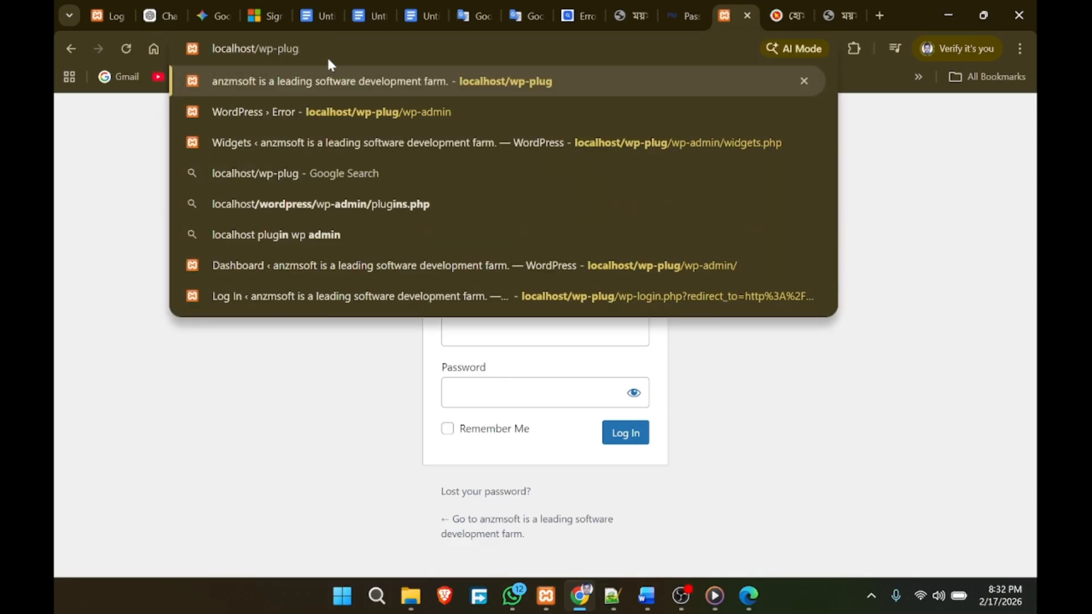
type("/")
key("Right")
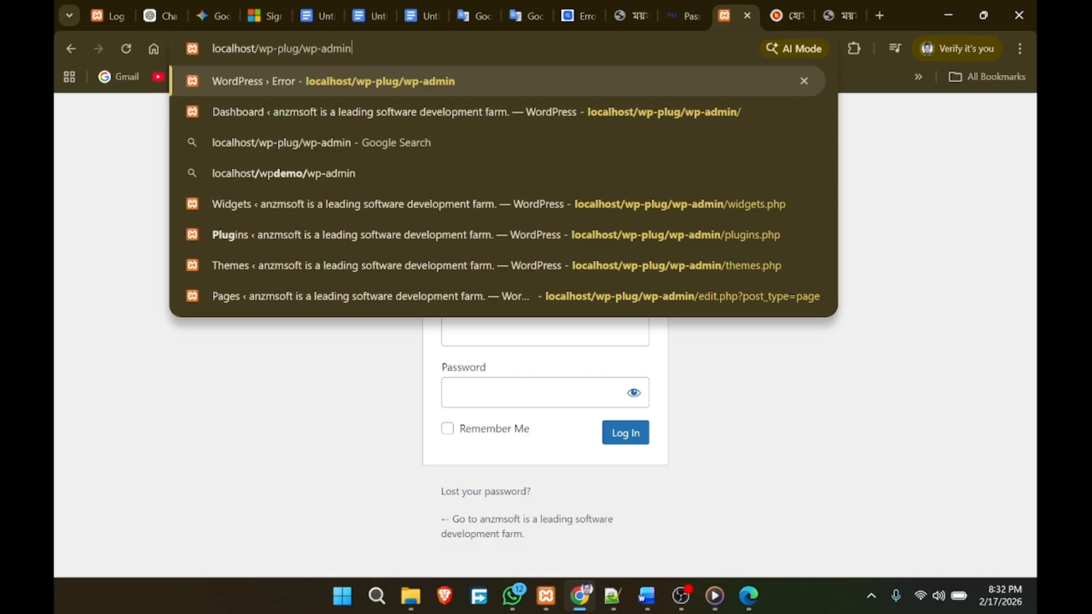
key("Return")
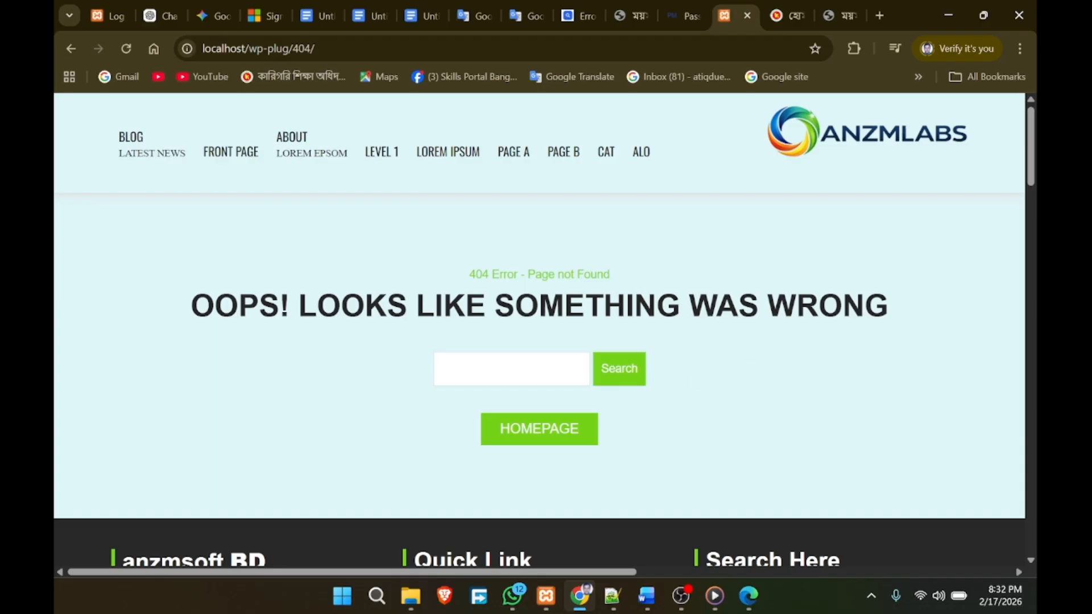
Step: Open the login page at the custom address localhost/wp-plug/anzmlabs
left_click(274, 48)
left_click_drag(299, 49, 259, 49)
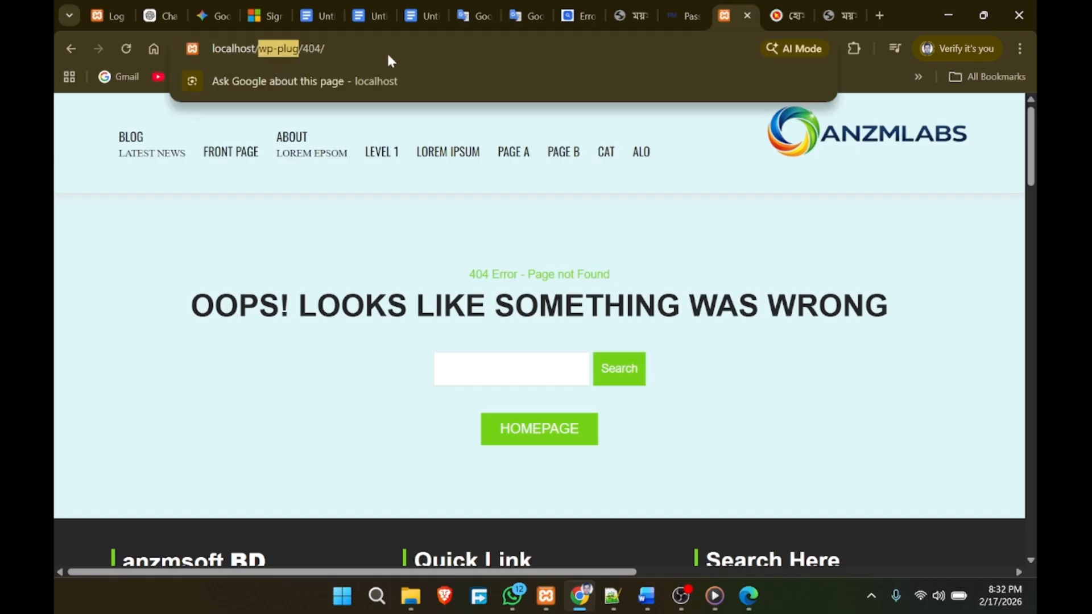
key("End")
key("shift+Left")
key("shift+Left")
key("shift+Left")
key("shift+Left")
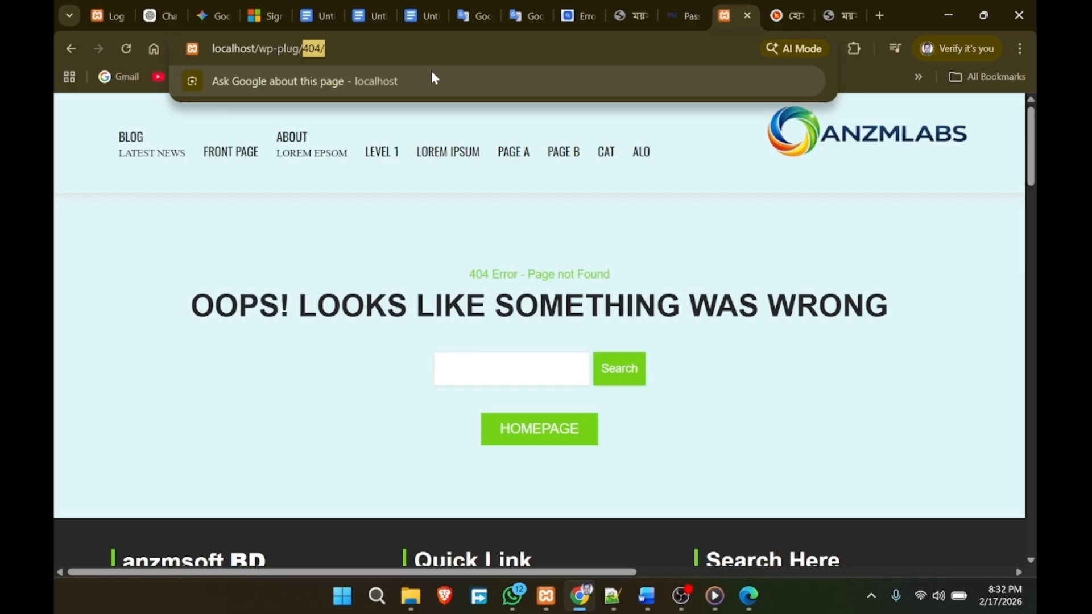
type("a")
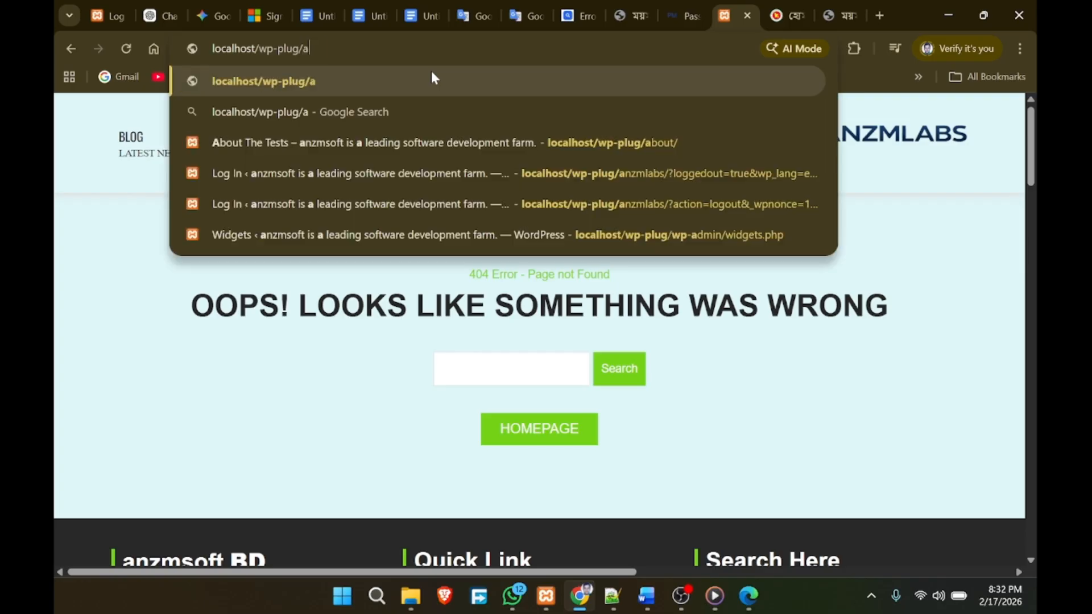
type("nzml")
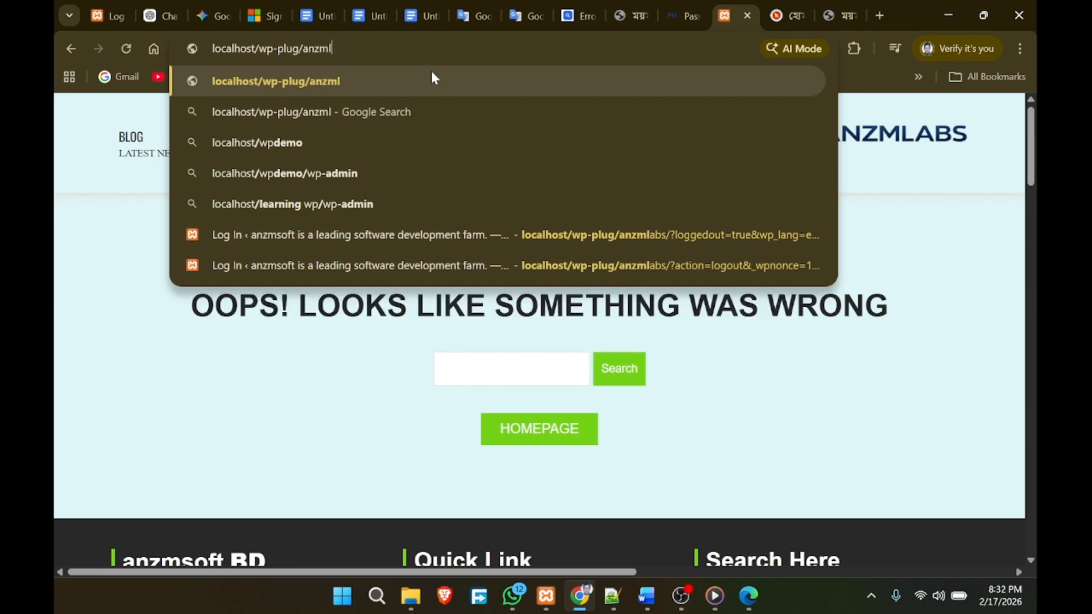
type("abs")
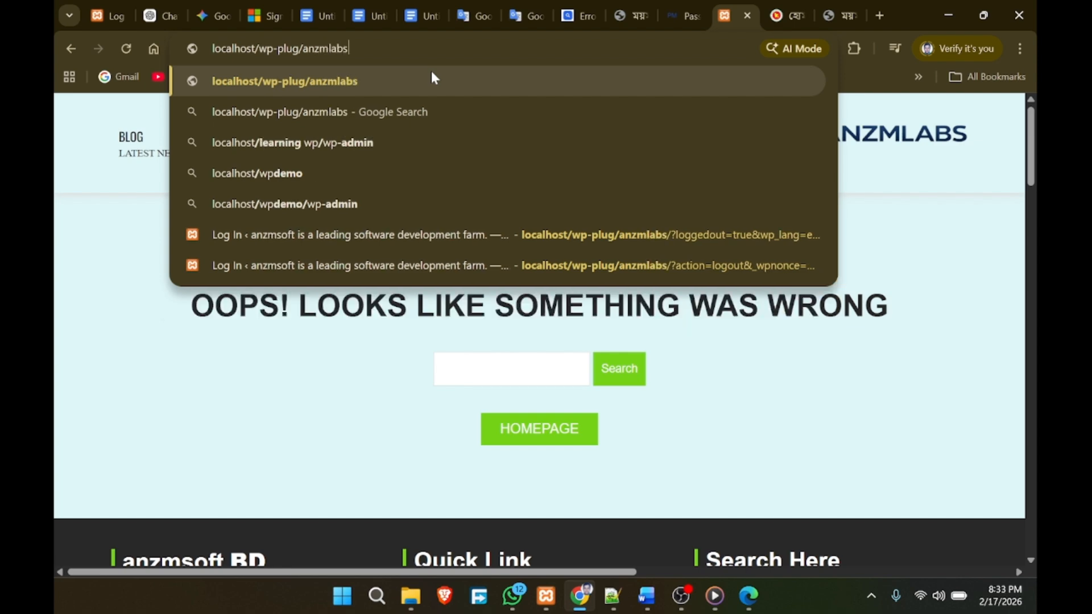
key("Return")
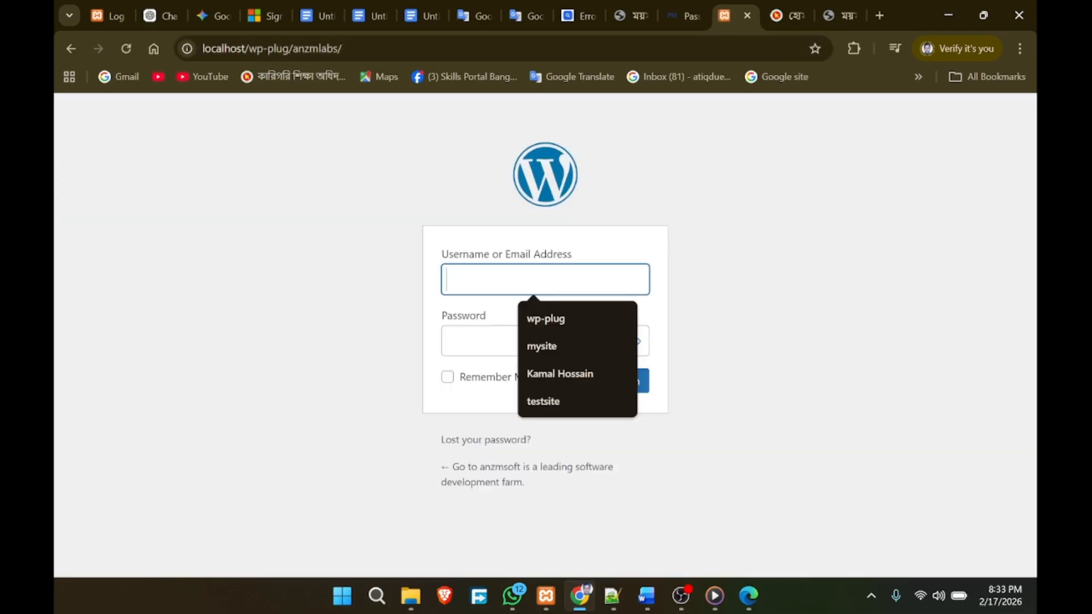
Step: Log in as the default administrator using the saved username and the account password
left_click(569, 317)
key("Tab")
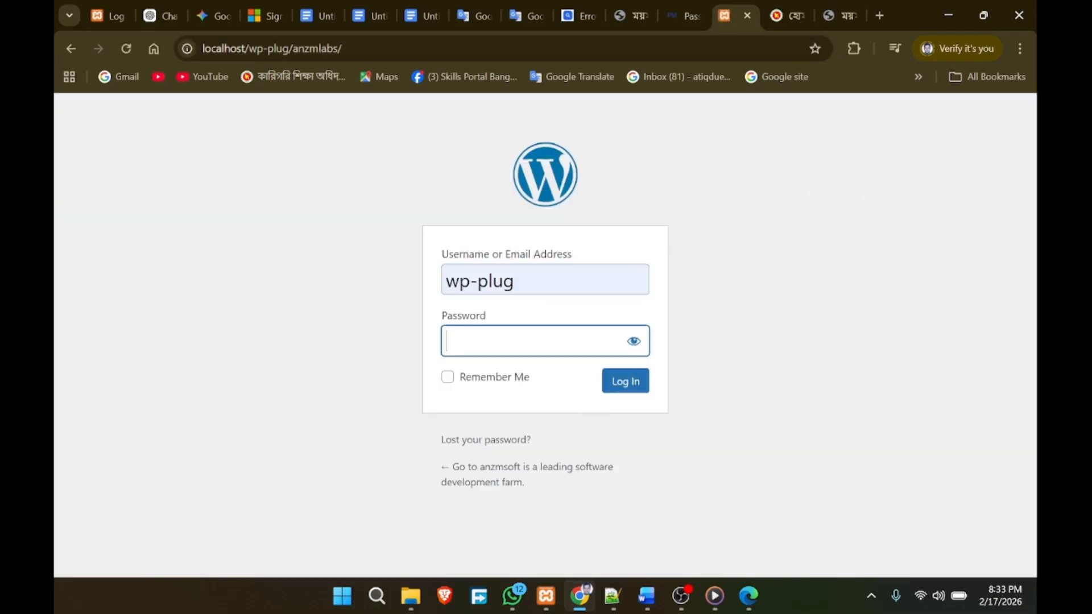
type("•••••••••")
left_click(627, 392)
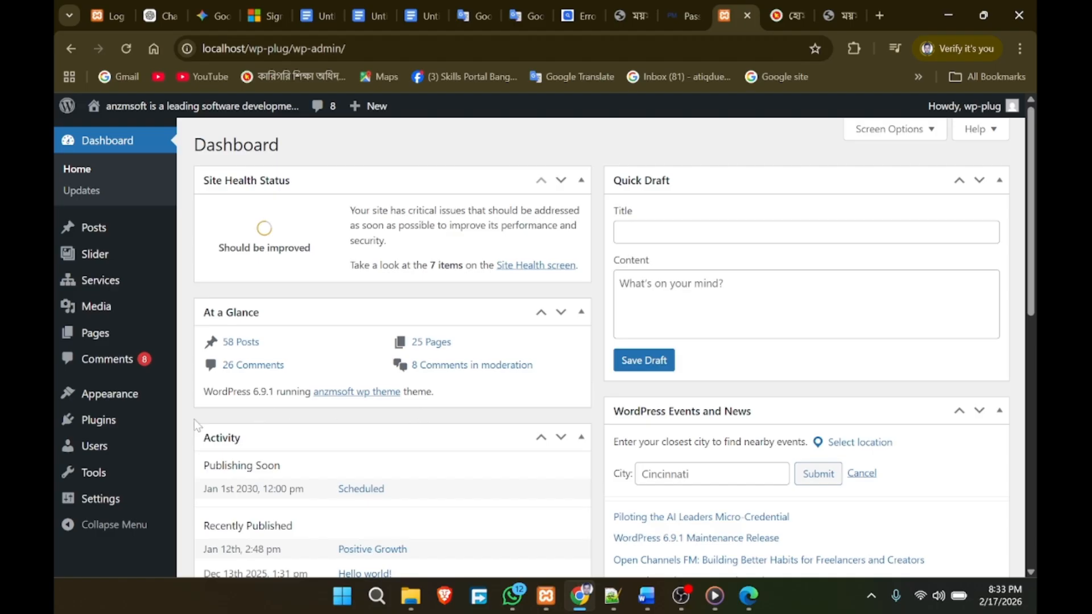
Step: Check the admin's profile from Users, then return to the All Users list
left_click(106, 451)
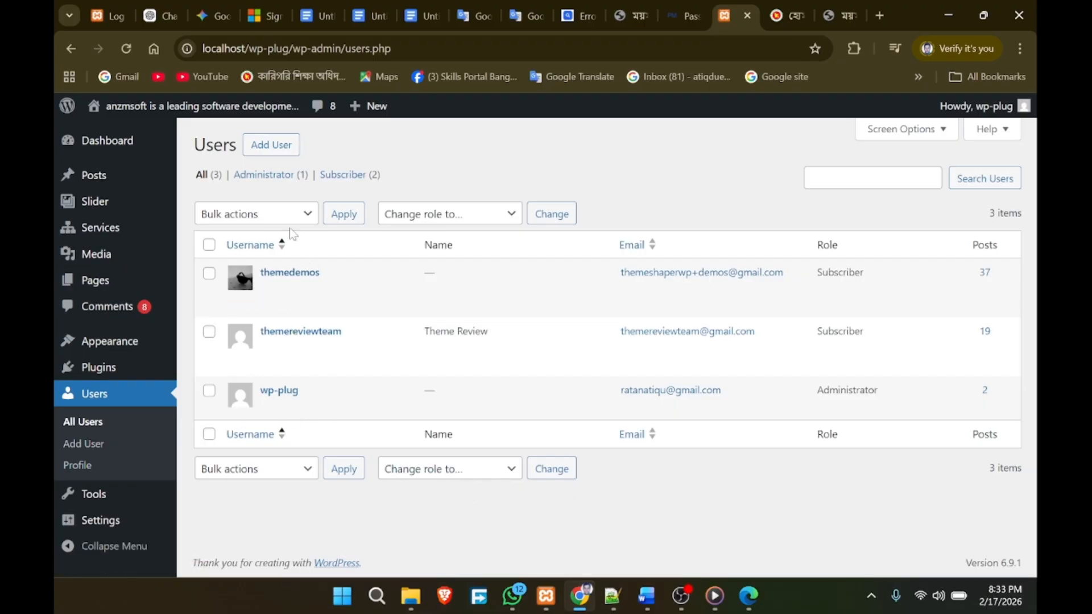
left_click(262, 406)
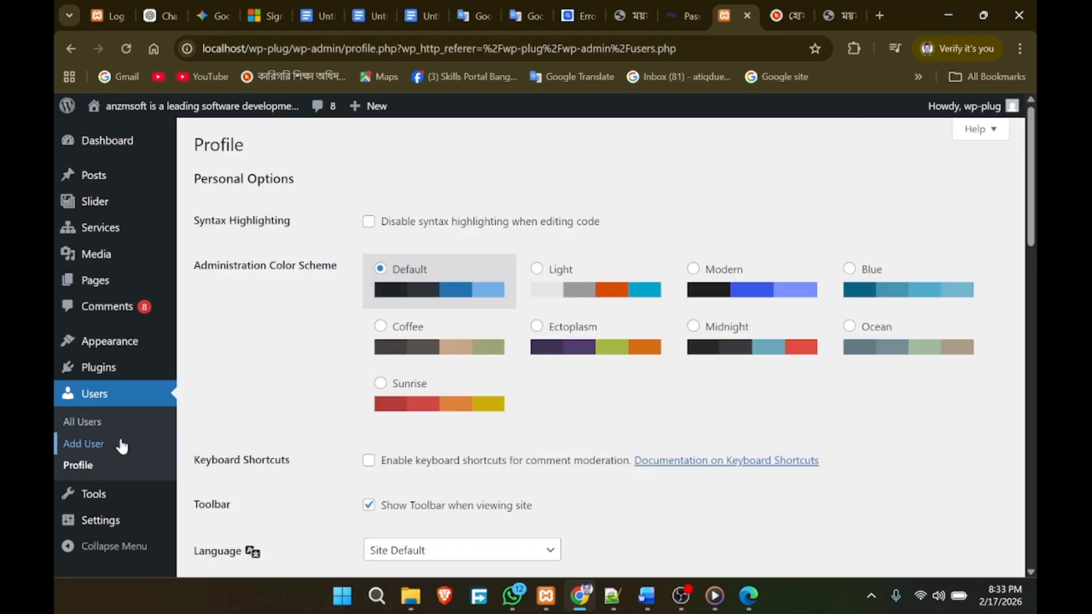
left_click(82, 421)
Step: Start a new user, entering the new user's username and their first and last name
left_click(88, 455)
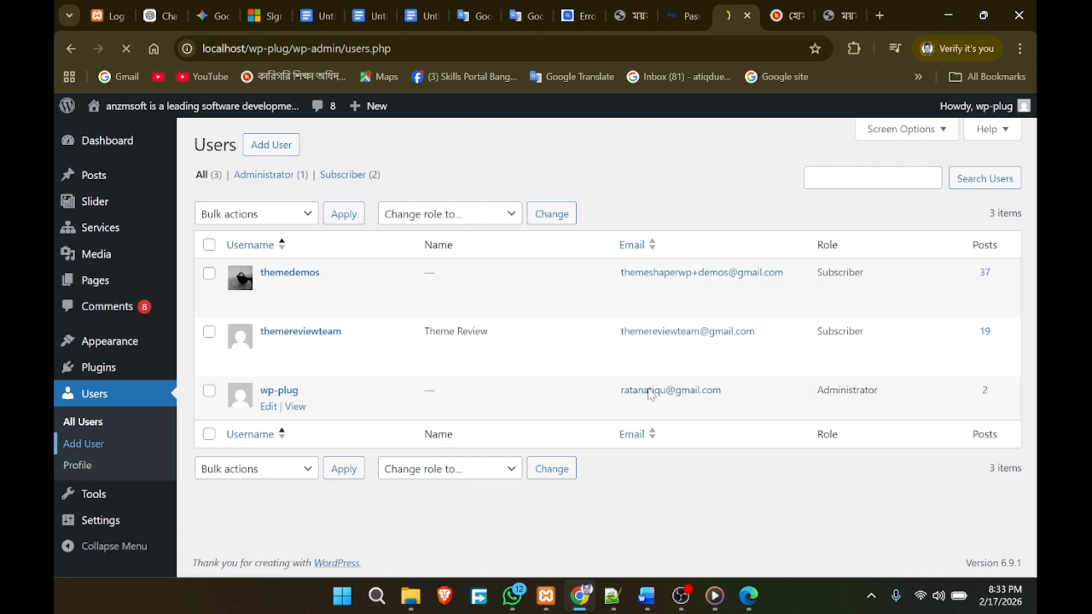
left_click(498, 216)
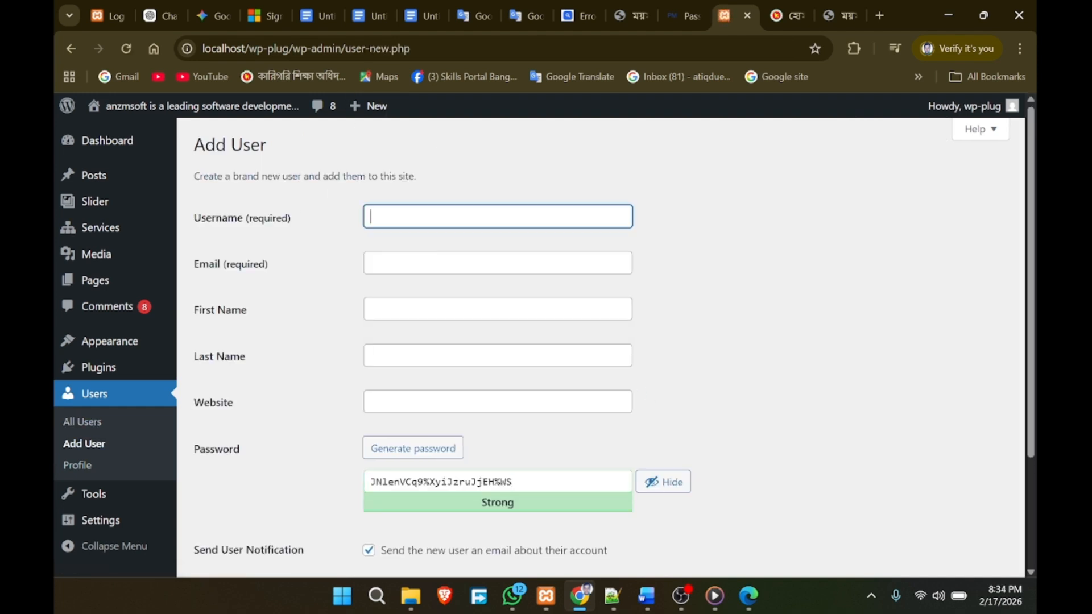
double_click(385, 217)
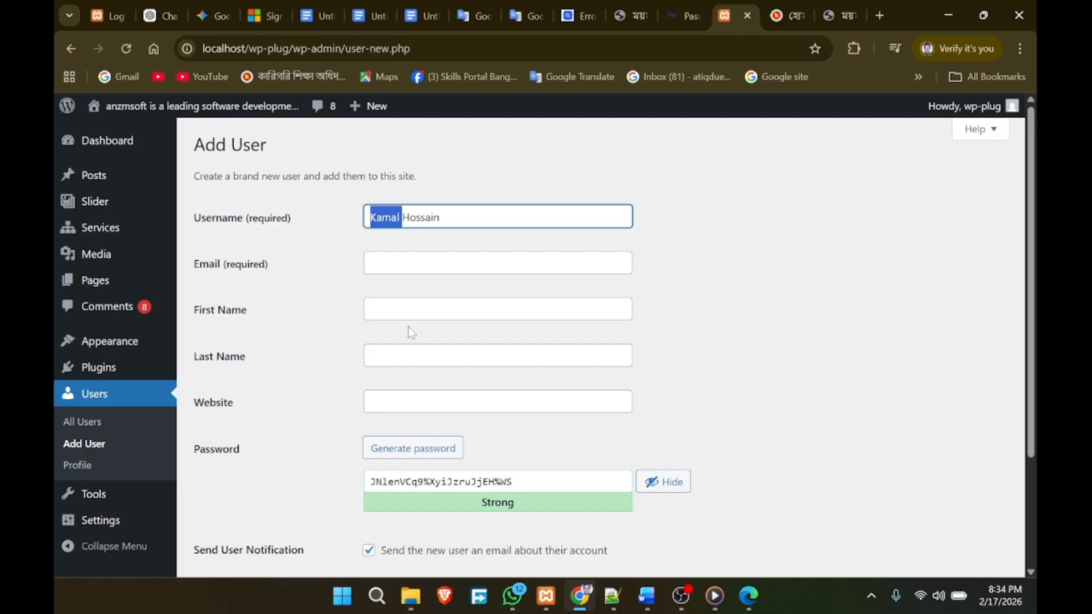
left_click(412, 311)
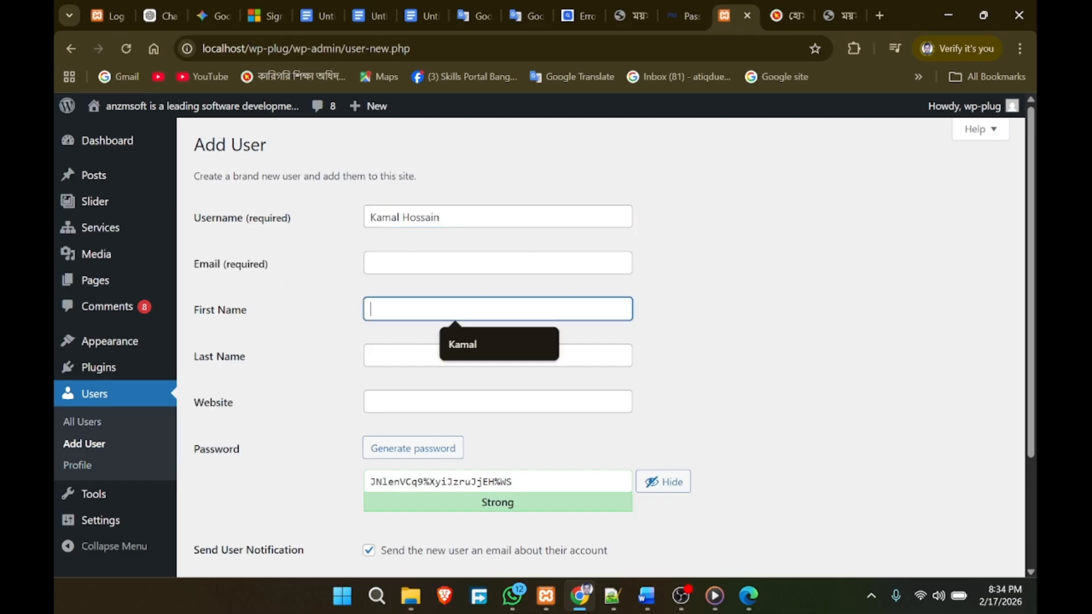
left_click(499, 344)
left_click(466, 356)
left_click(460, 390)
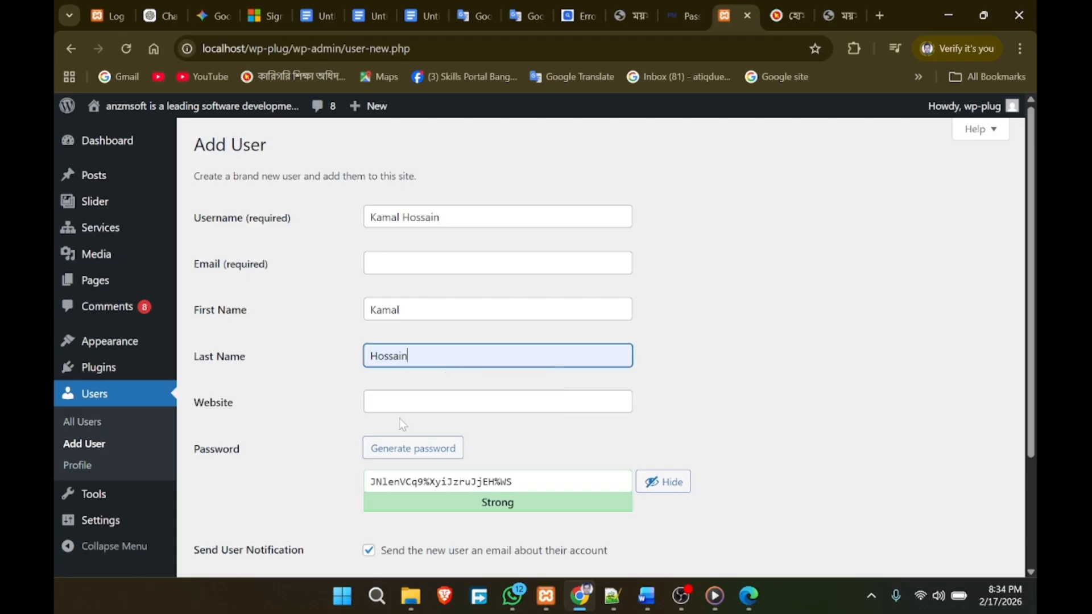
left_click(398, 270)
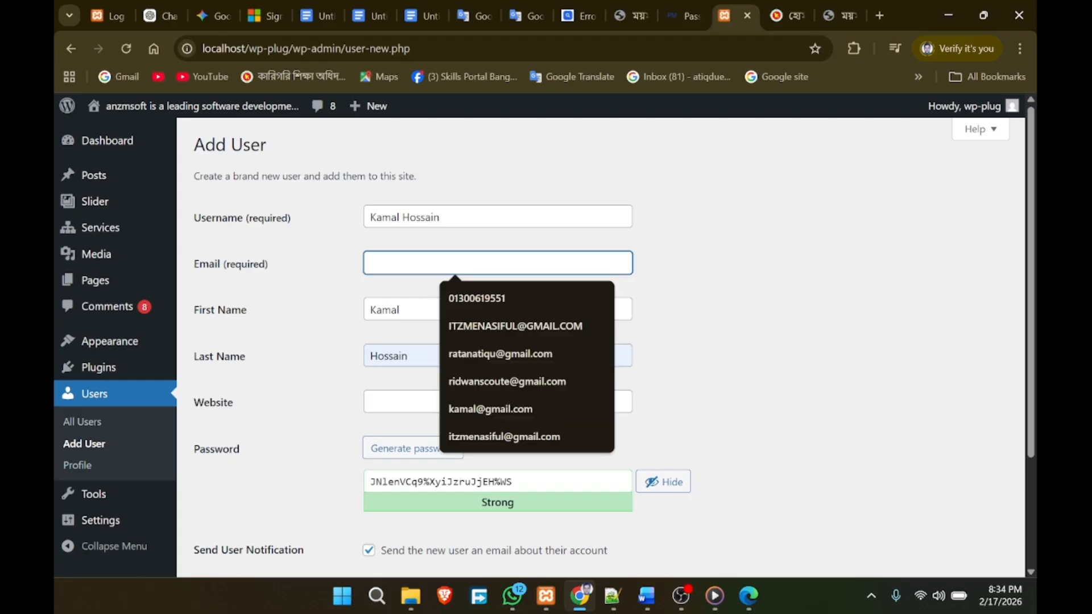
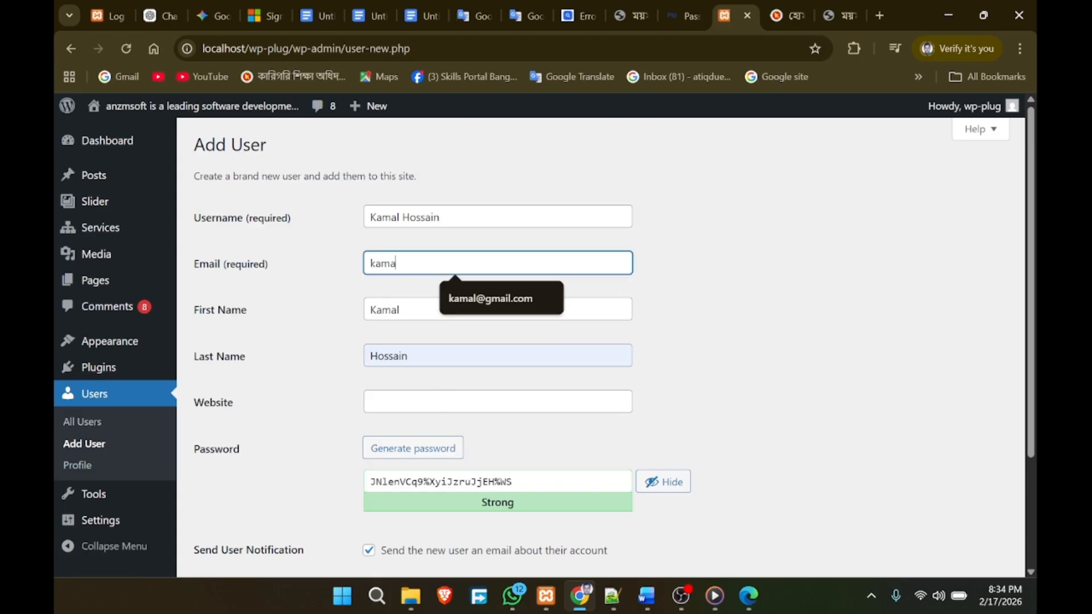
left_click(489, 300)
left_click(455, 402)
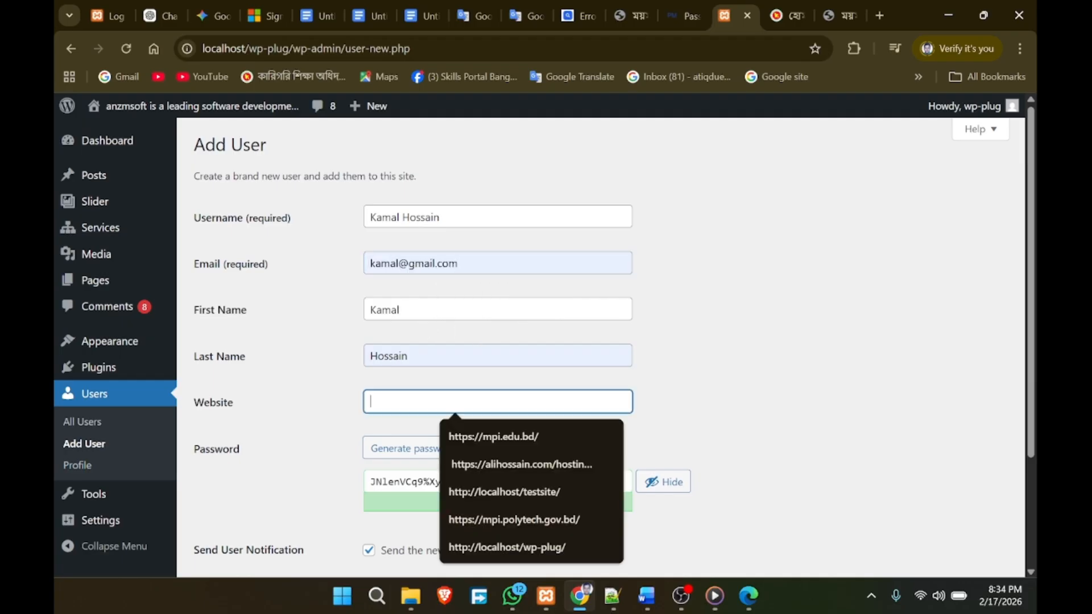
left_click(513, 442)
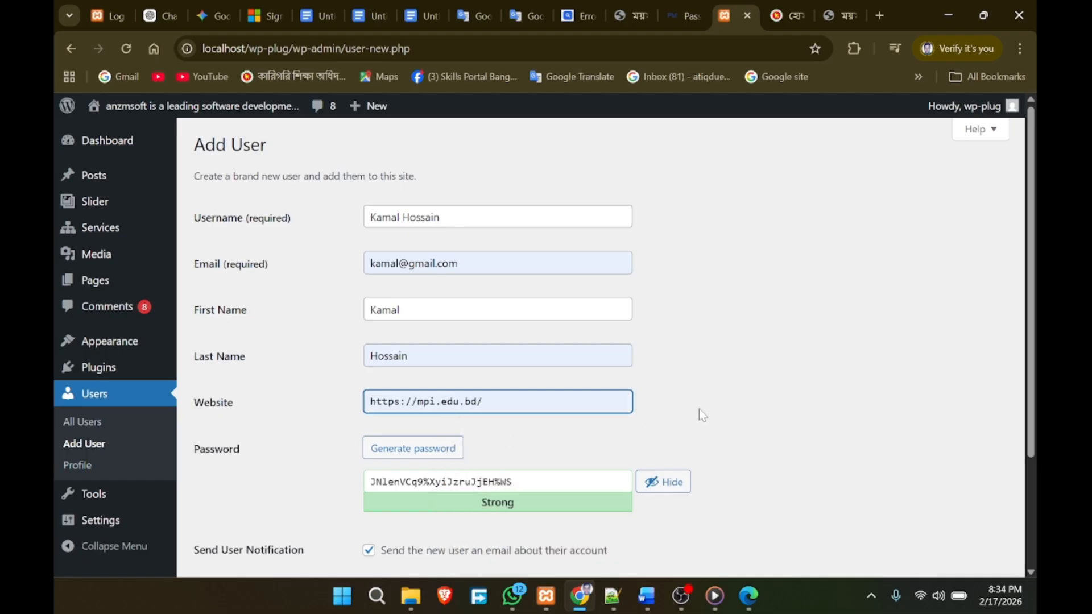
scroll(701, 413, "down", 1)
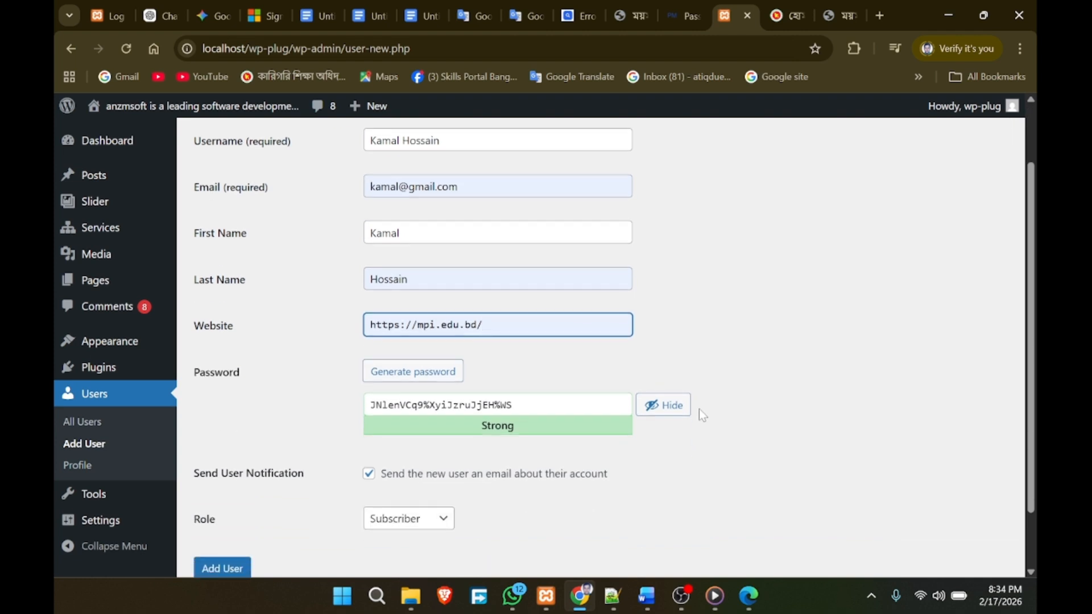
key("Tab")
key("Tab")
key("ctrl+c")
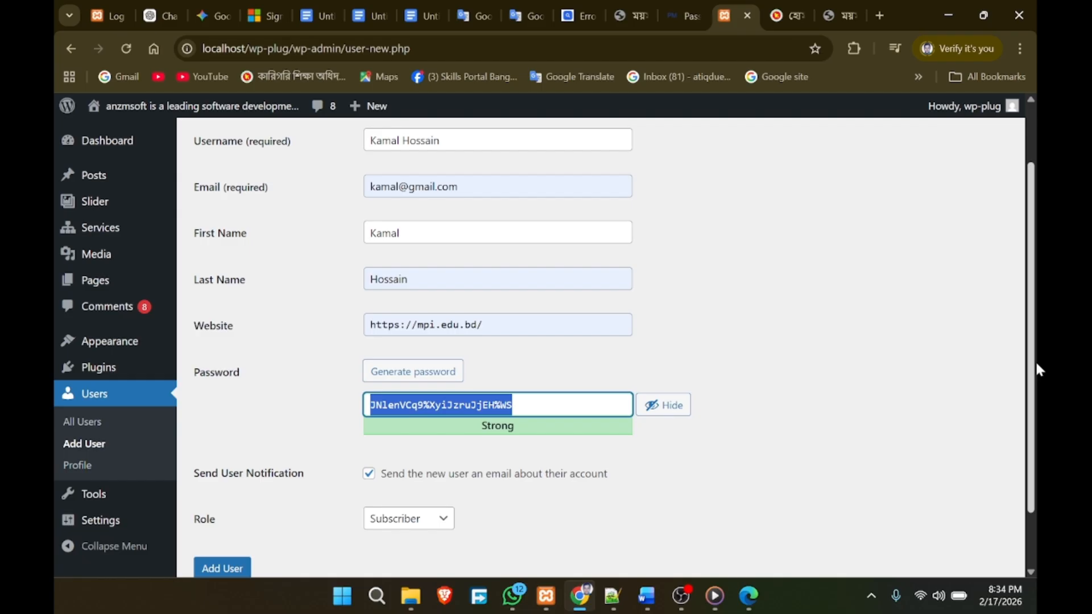
Step: Paste the generated password into a new Notepad++ tab, new 4, then return to the Add User form
left_click(612, 595)
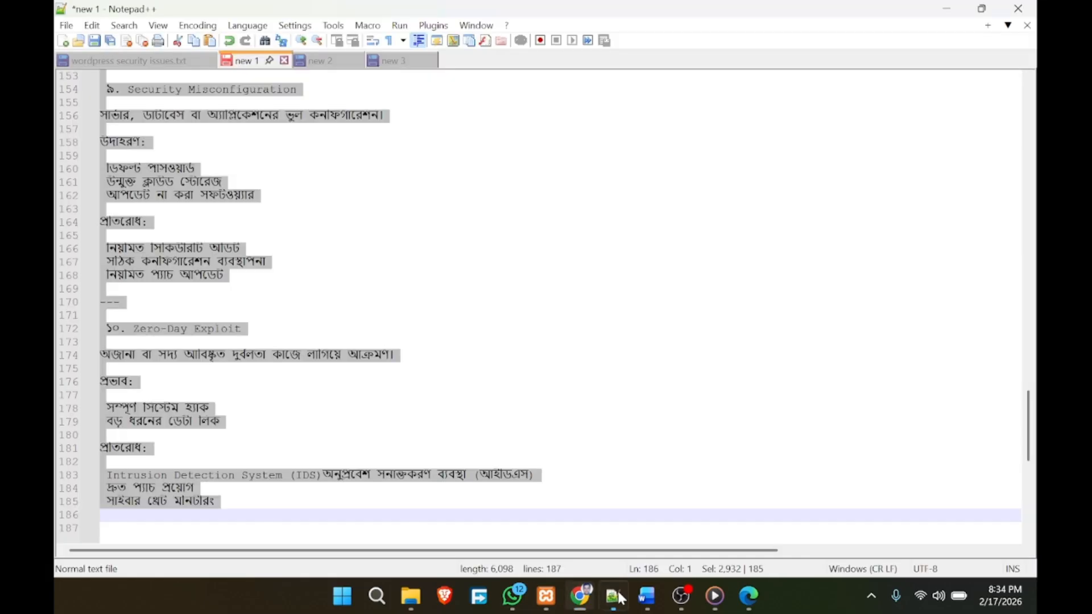
left_click(388, 63)
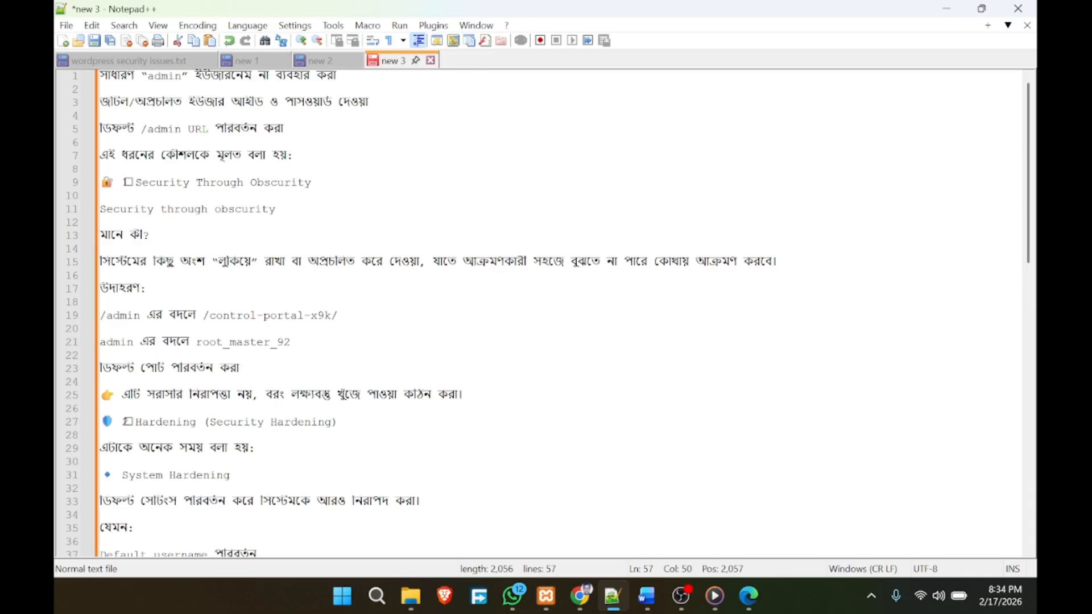
key("ctrl+n")
key("ctrl+v")
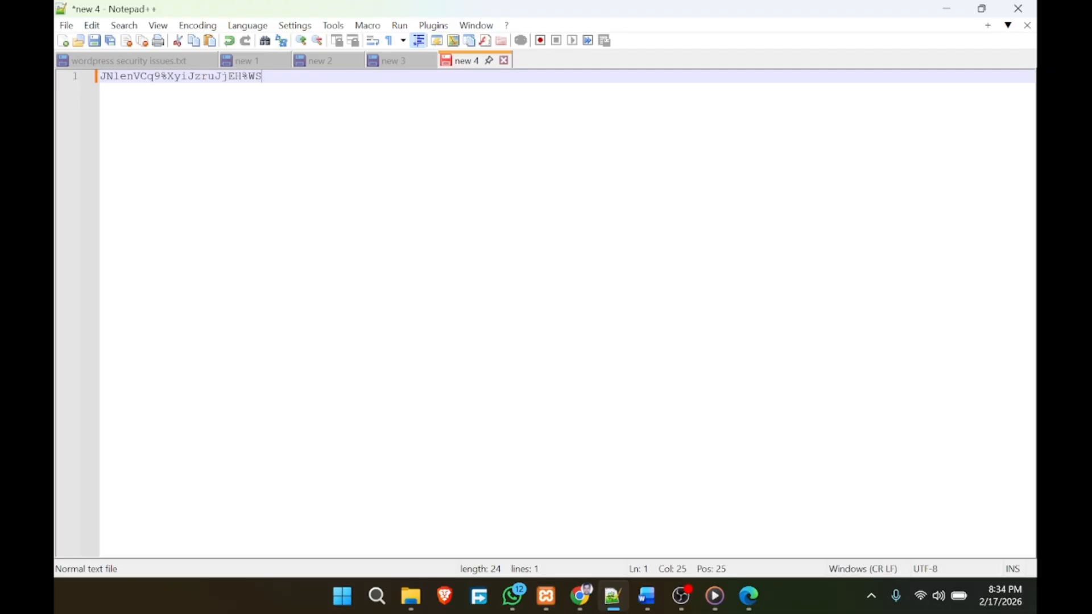
left_click(580, 596)
left_click(823, 352)
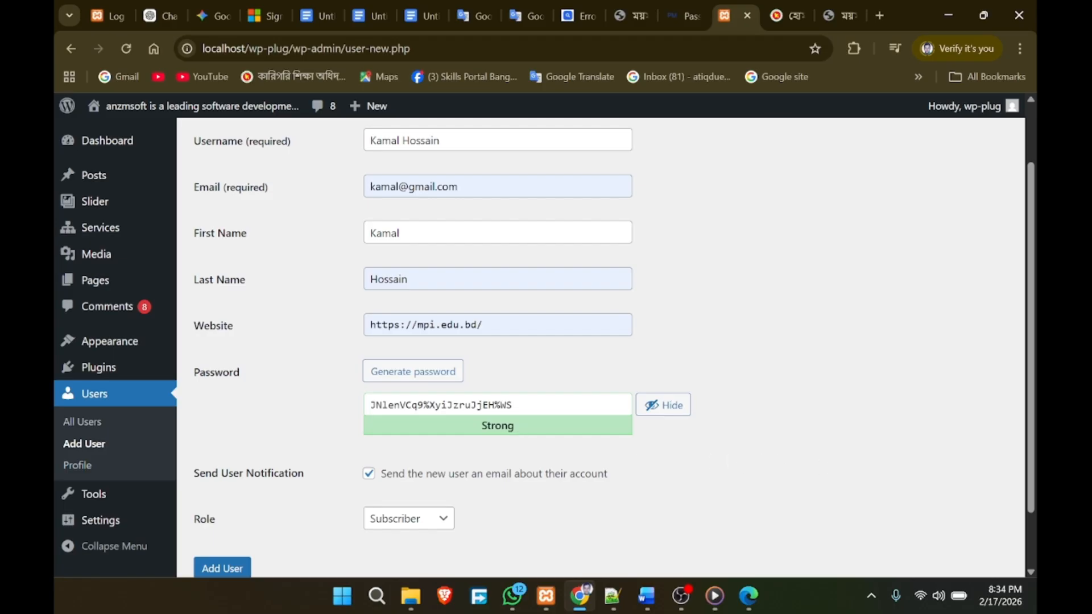
Step: Select the generated password in the Add User form, then switch to the PasswordMonster test tab
left_click_drag(512, 405, 333, 402)
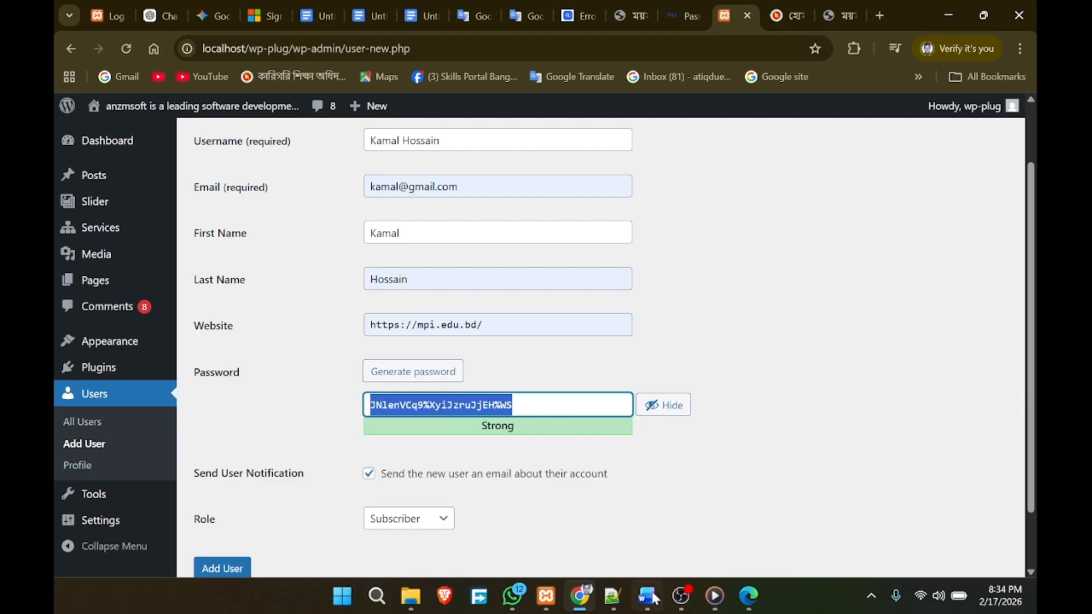
left_click(612, 596)
left_click(590, 606)
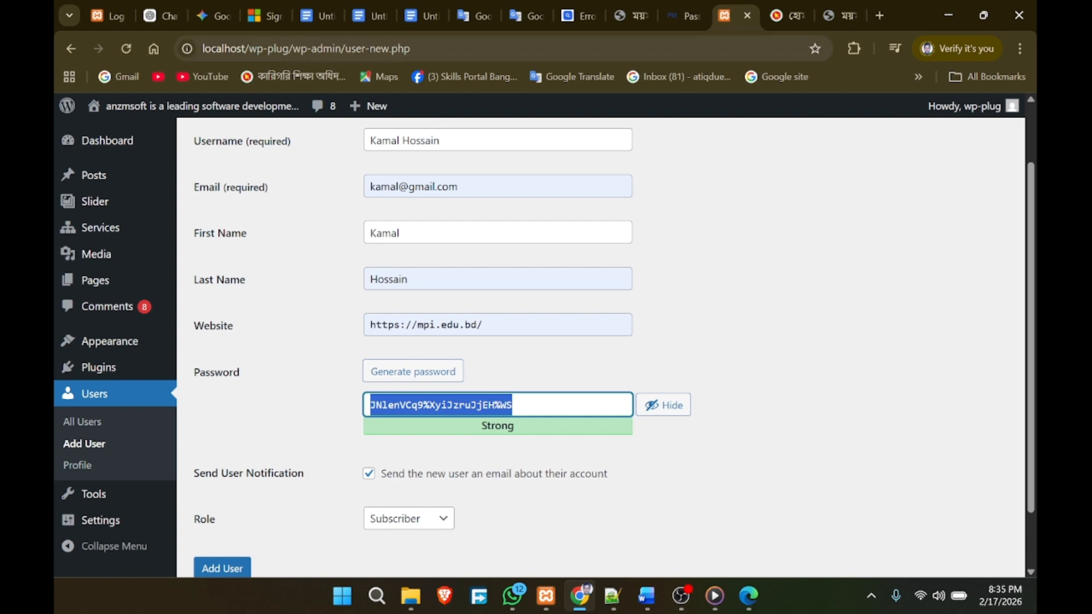
left_click(682, 14)
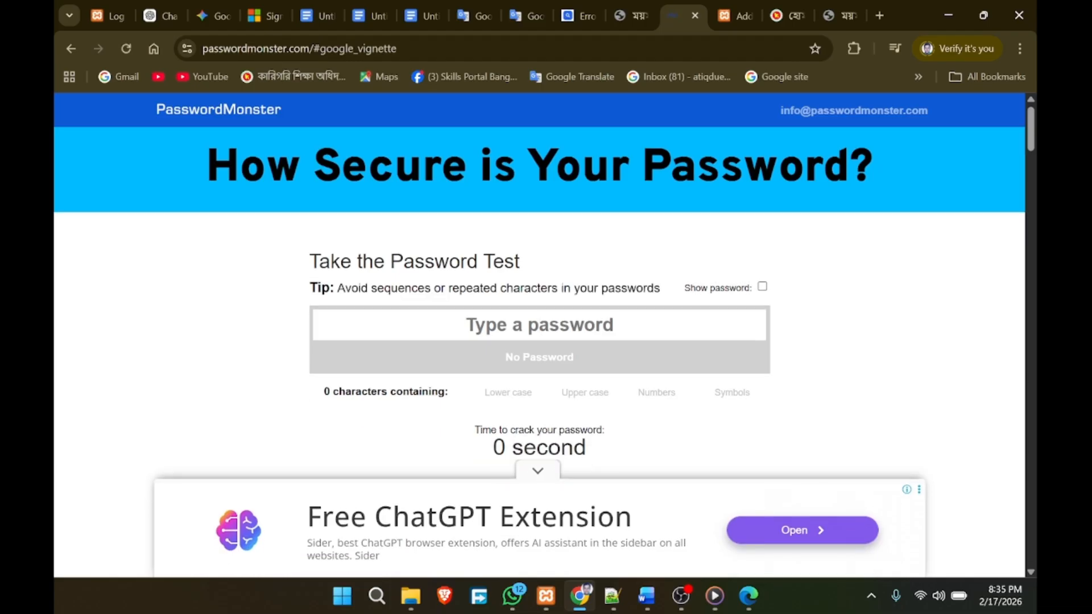
Step: Reload PasswordMonster and paste the generated password into its test field
left_click(73, 48)
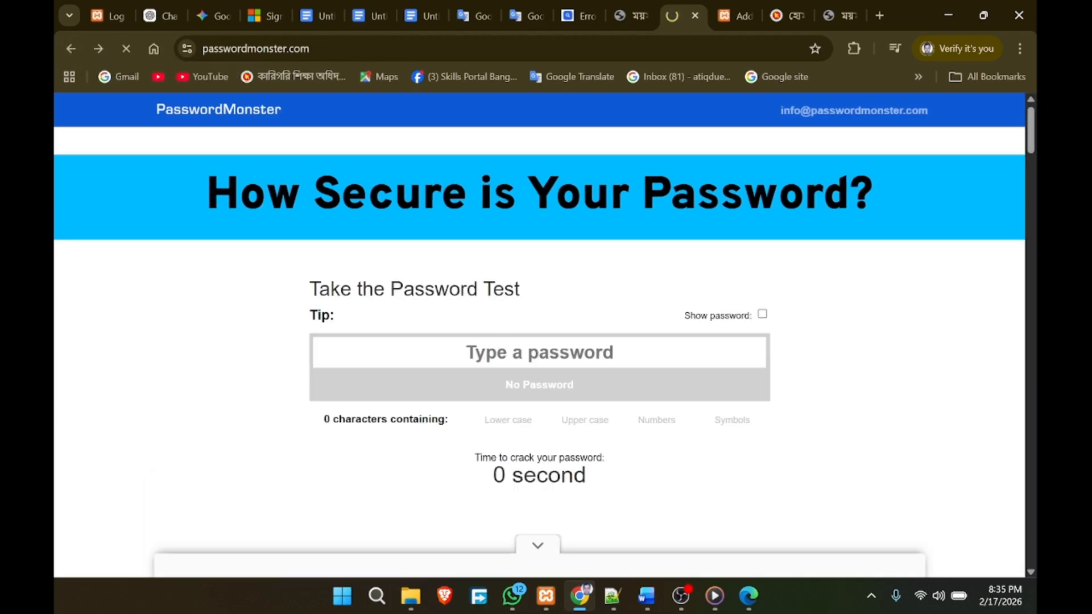
right_click(482, 349)
left_click(510, 402)
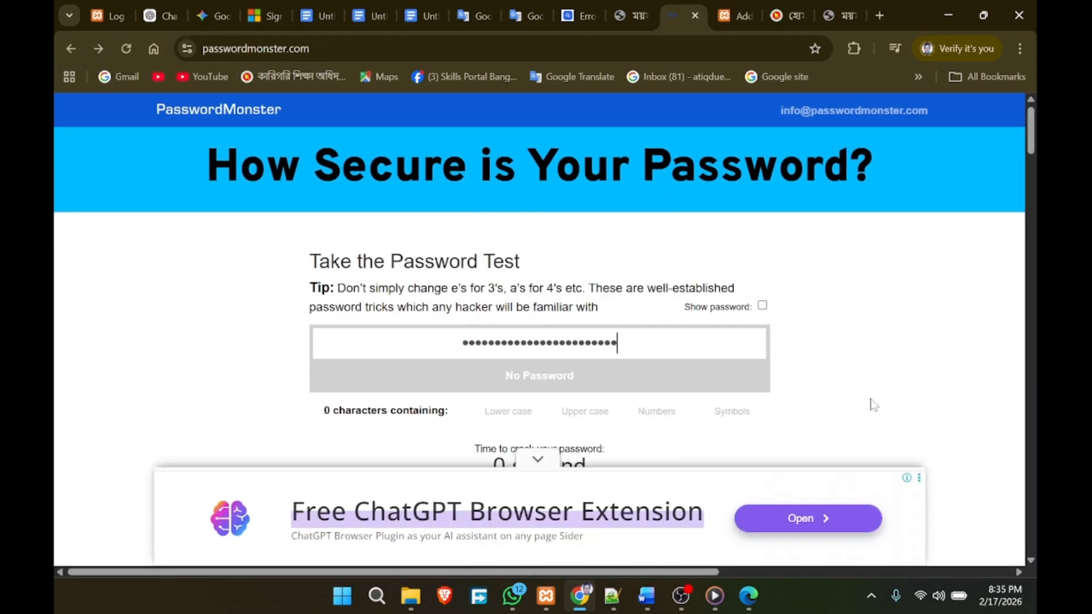
scroll(828, 389, "down", 1)
scroll(828, 389, "down", 2)
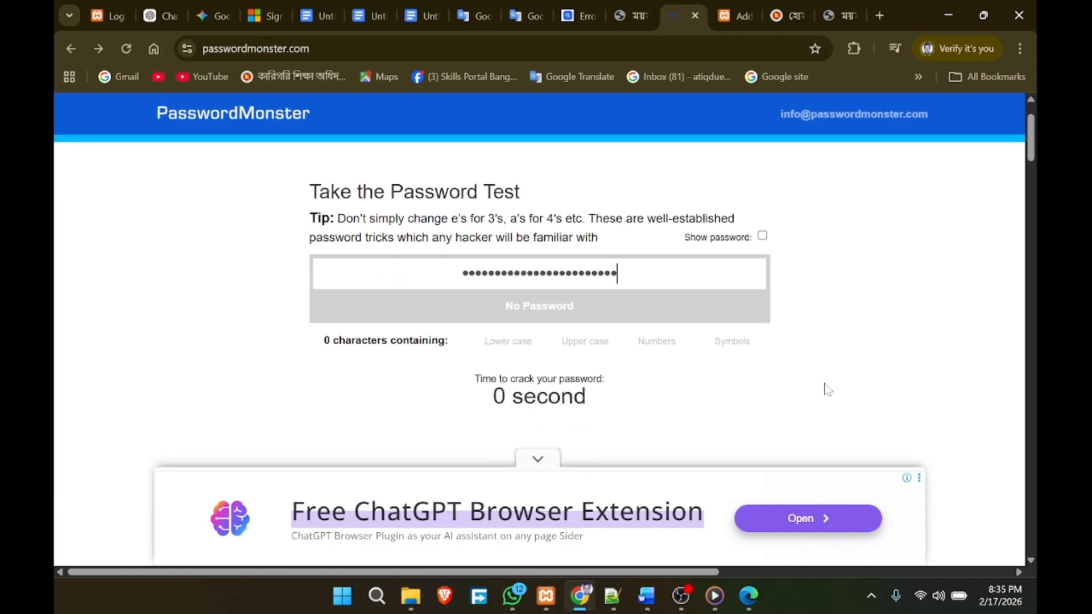
scroll(722, 419, "up", 3)
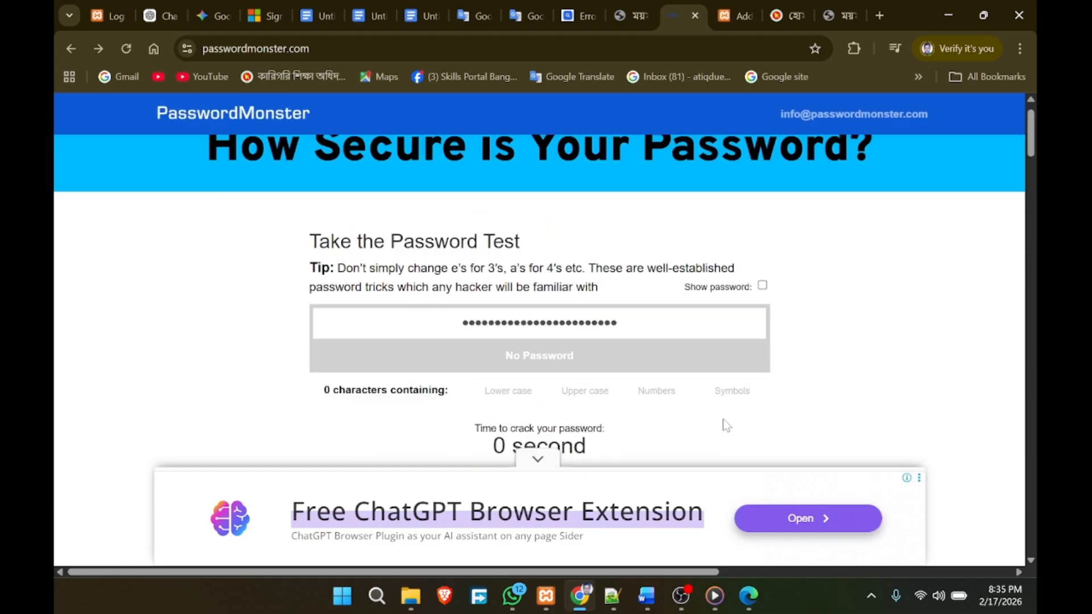
left_click(572, 342)
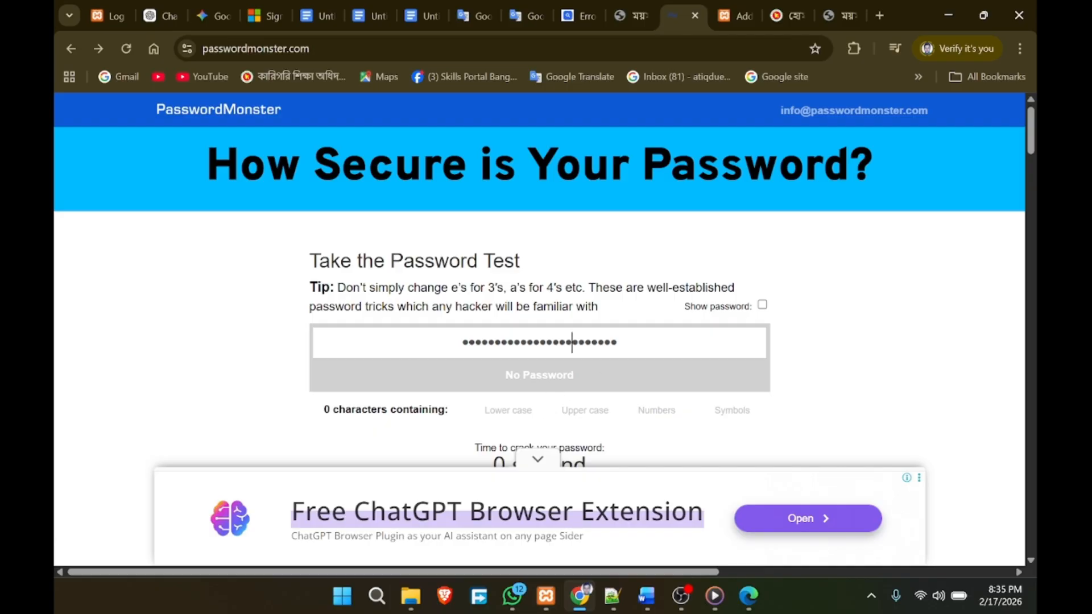
Step: Reload the page again, re-paste the password, and toggle Show password on and off
left_click(121, 54)
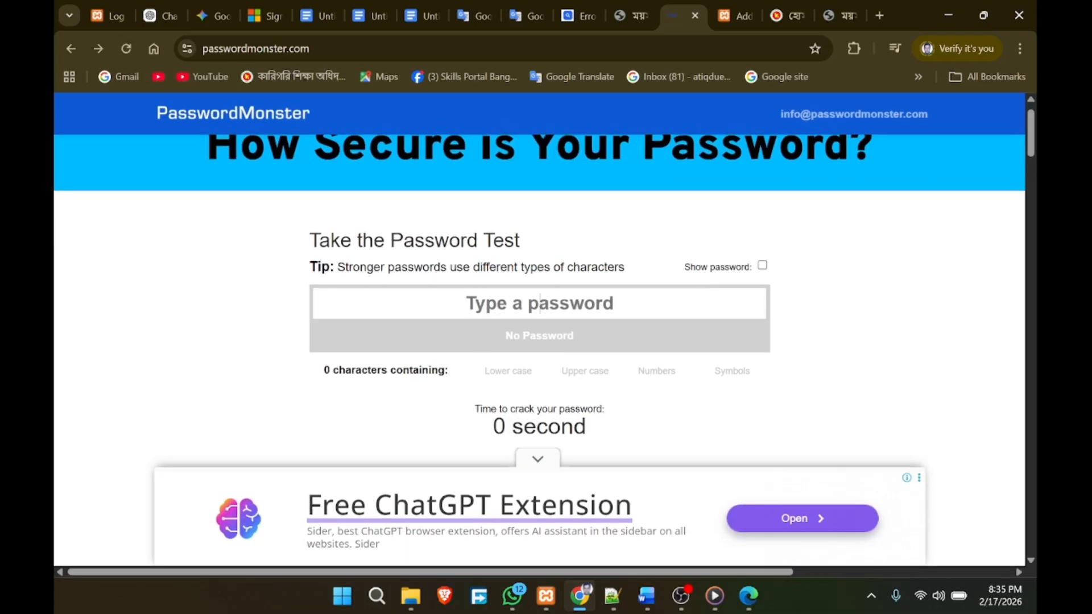
right_click(540, 303)
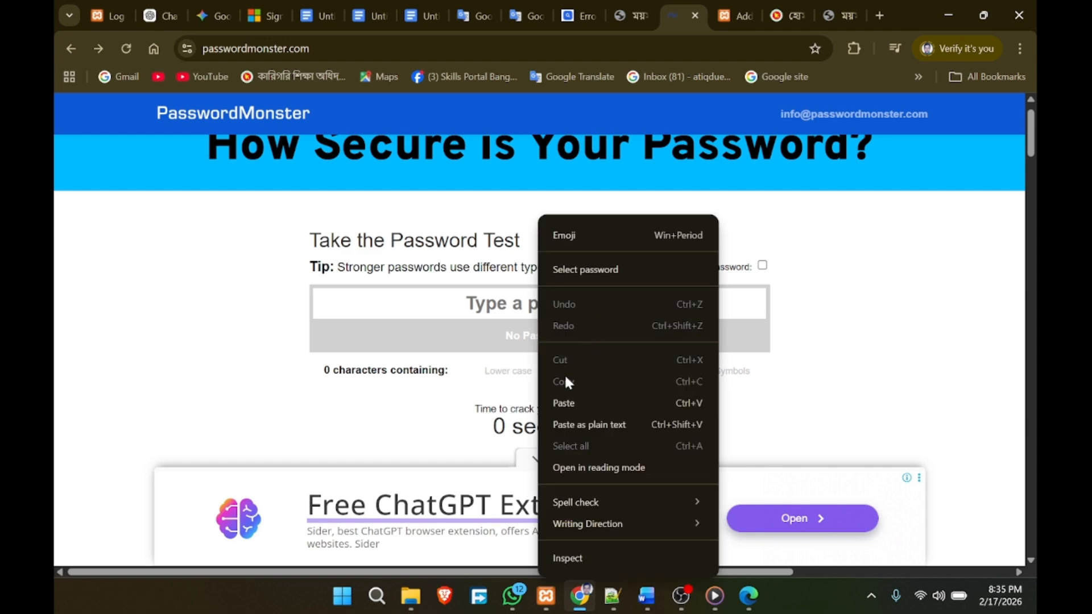
left_click(567, 403)
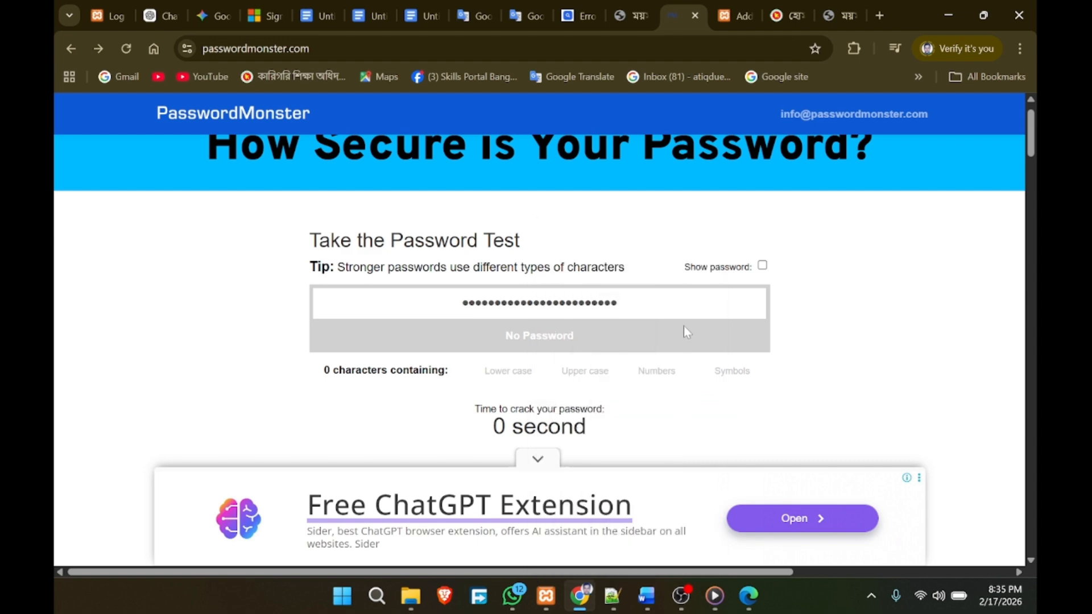
left_click(763, 266)
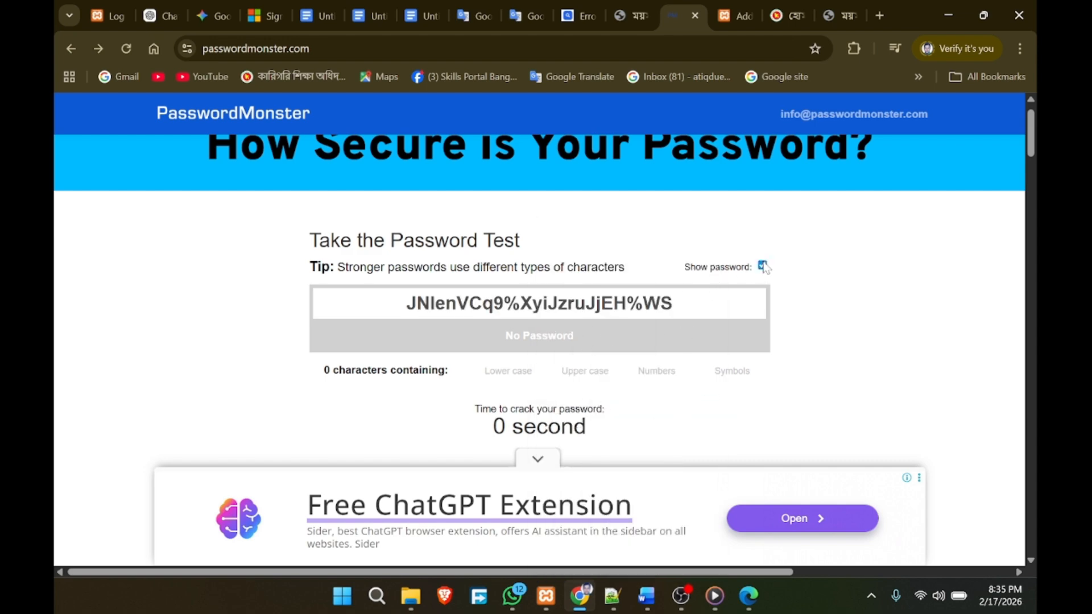
left_click(762, 266)
left_click(762, 266)
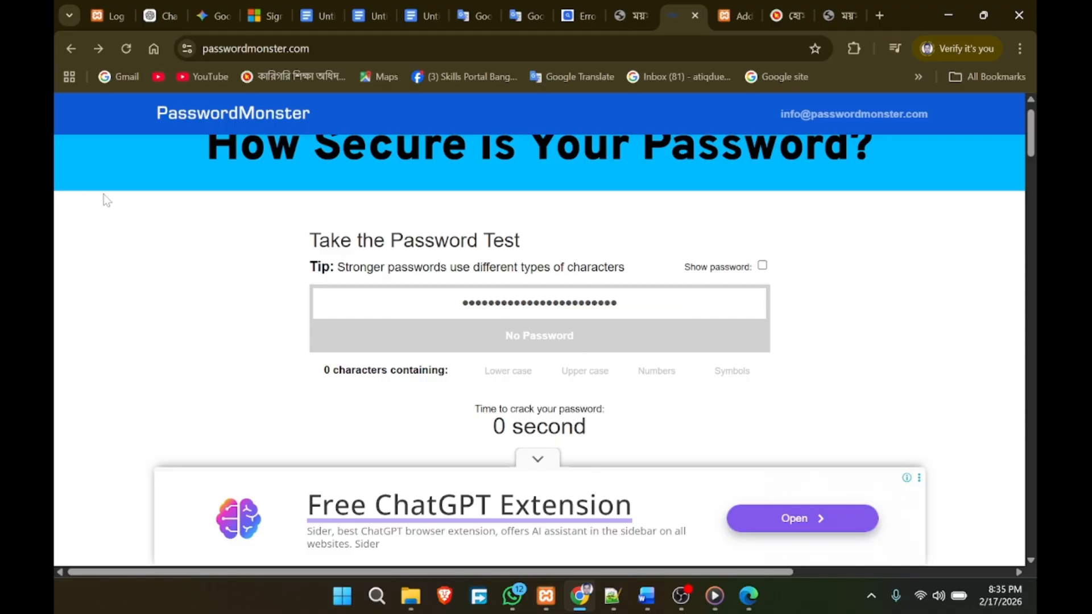
left_click(353, 49)
key("ctrl+c")
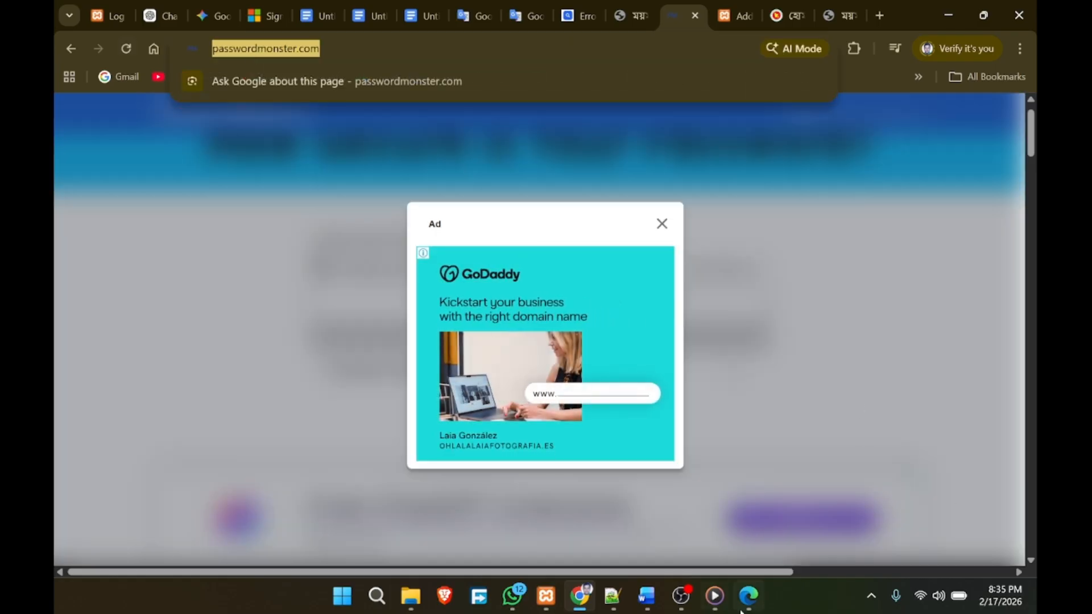
Step: Open passwordmonster.com in a new Microsoft Edge tab
left_click(750, 591)
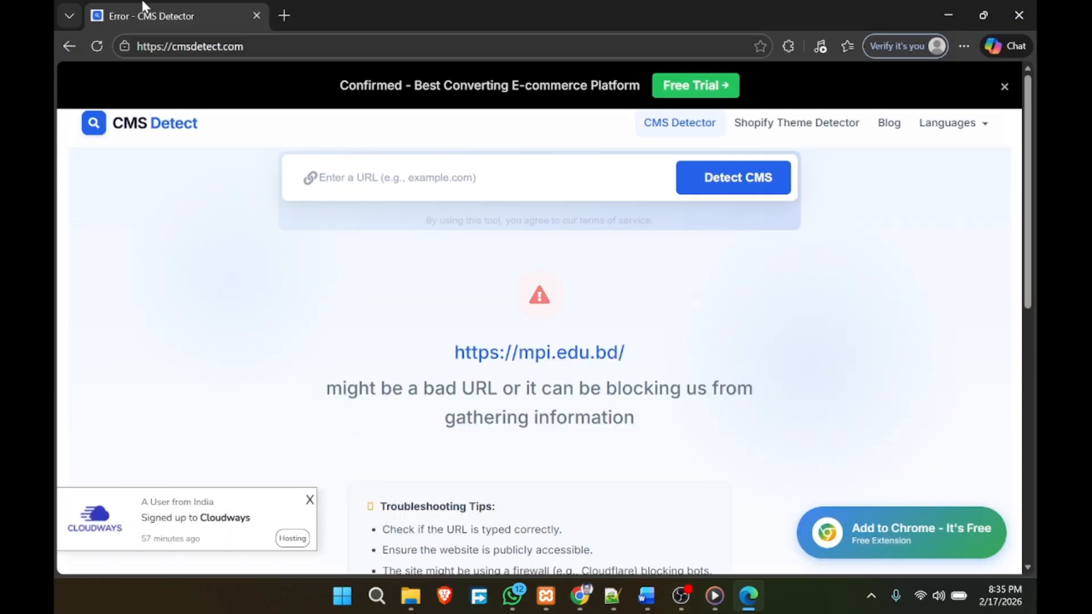
left_click(286, 16)
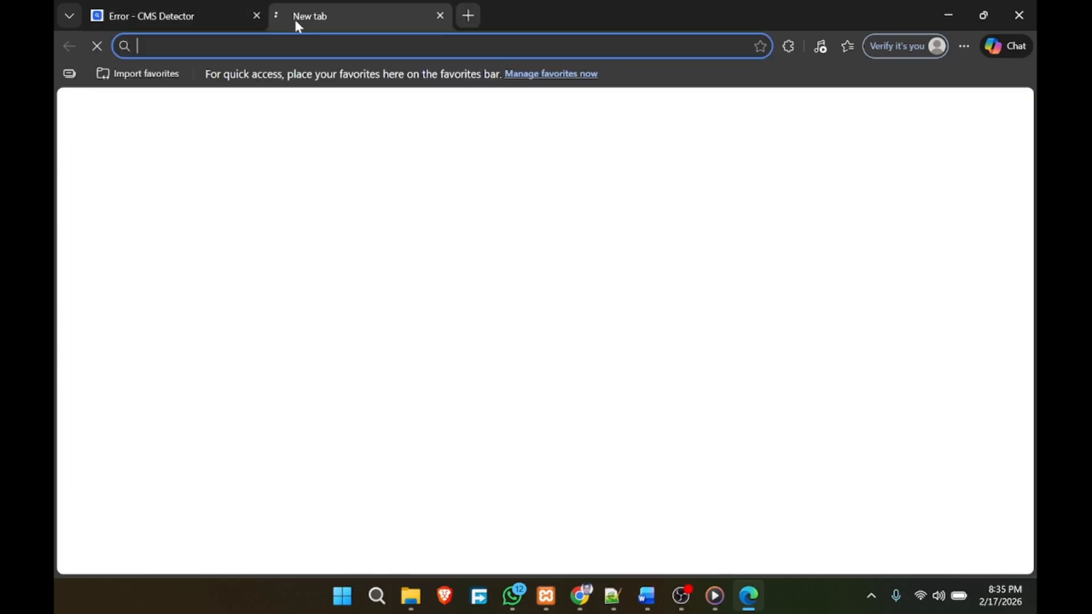
key("ctrl+v")
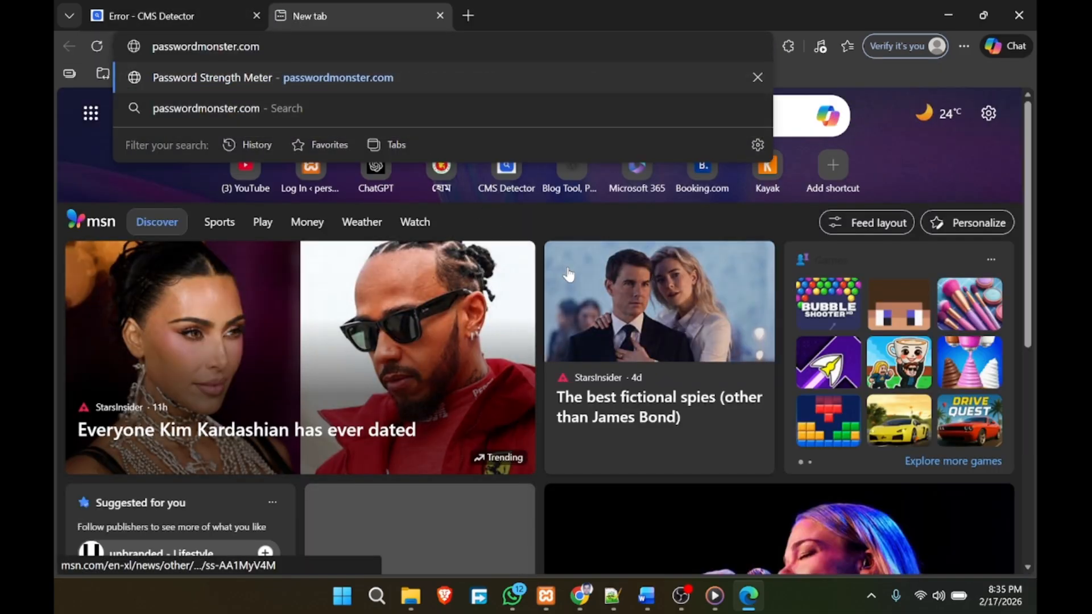
key("Return")
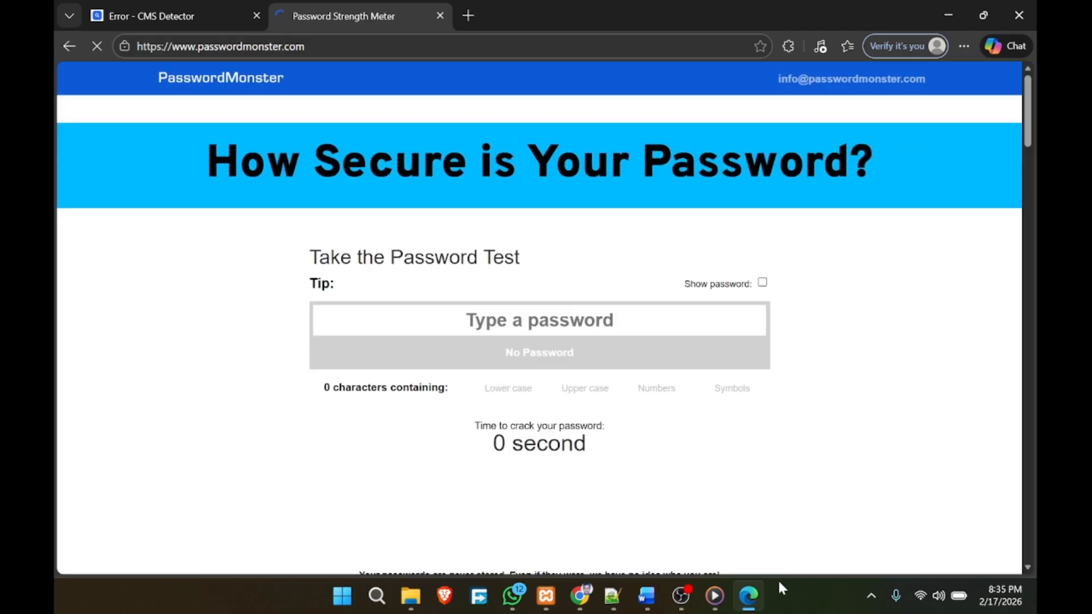
Step: Bring Notepad++ forward and select part of the saved password
mouse_move(718, 602)
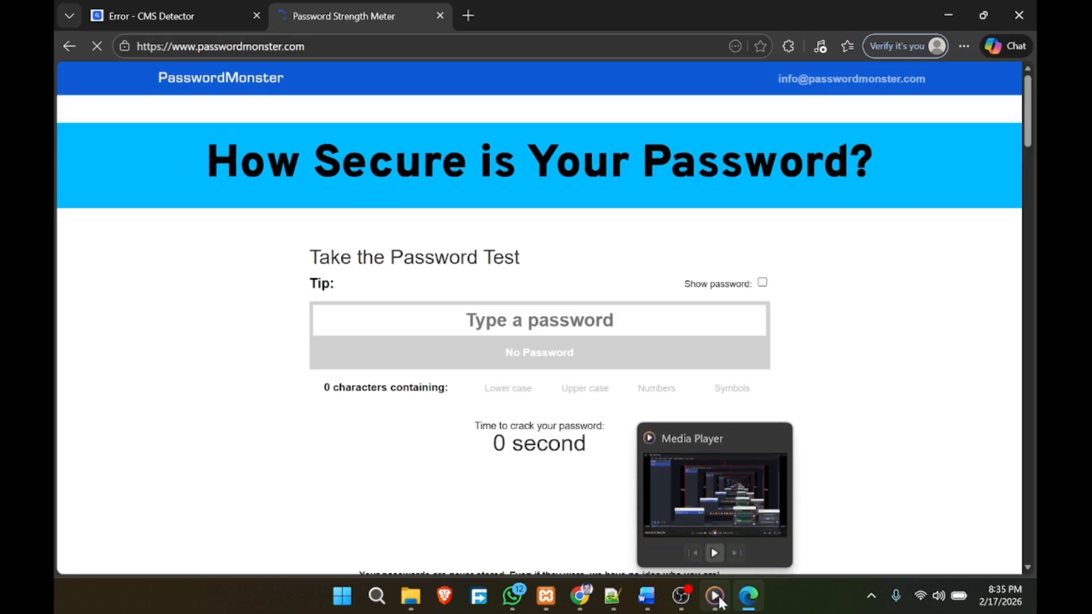
left_click(613, 596)
key("ctrl+shift+Left")
left_click(203, 90)
double_click(202, 90)
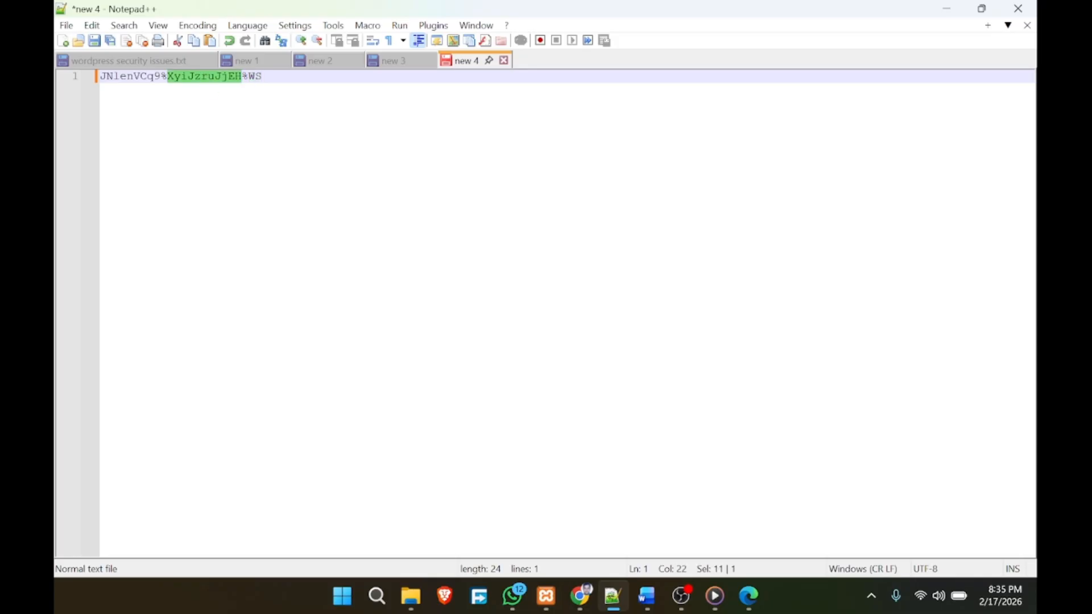
Step: Copy the full 24-character password line from Notepad++ and return to PasswordMonster in Edge
key("ctrl+a")
right_click(216, 86)
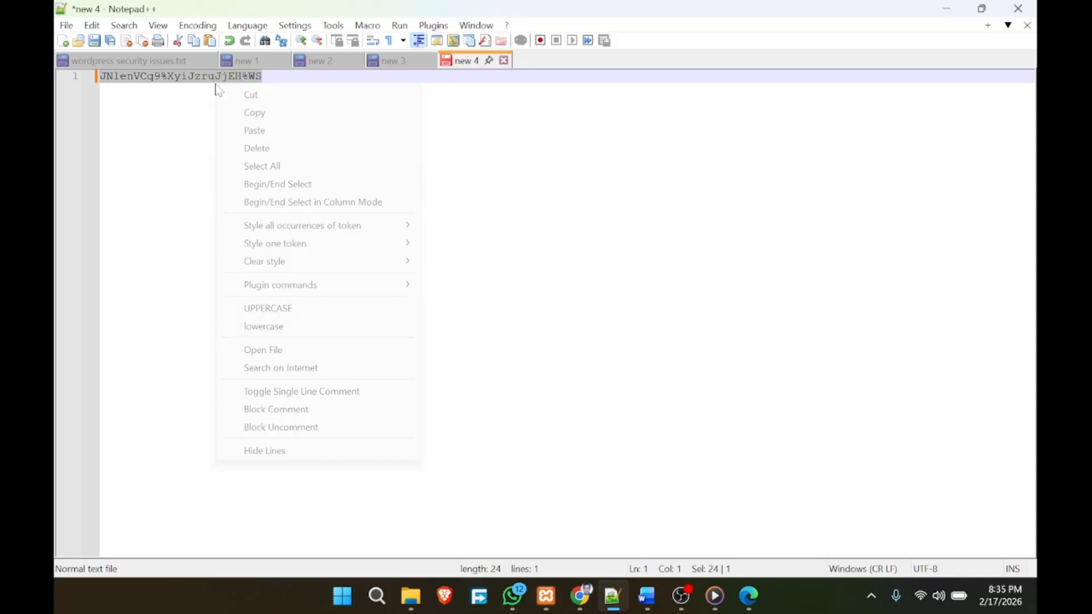
left_click(257, 113)
left_click(263, 77)
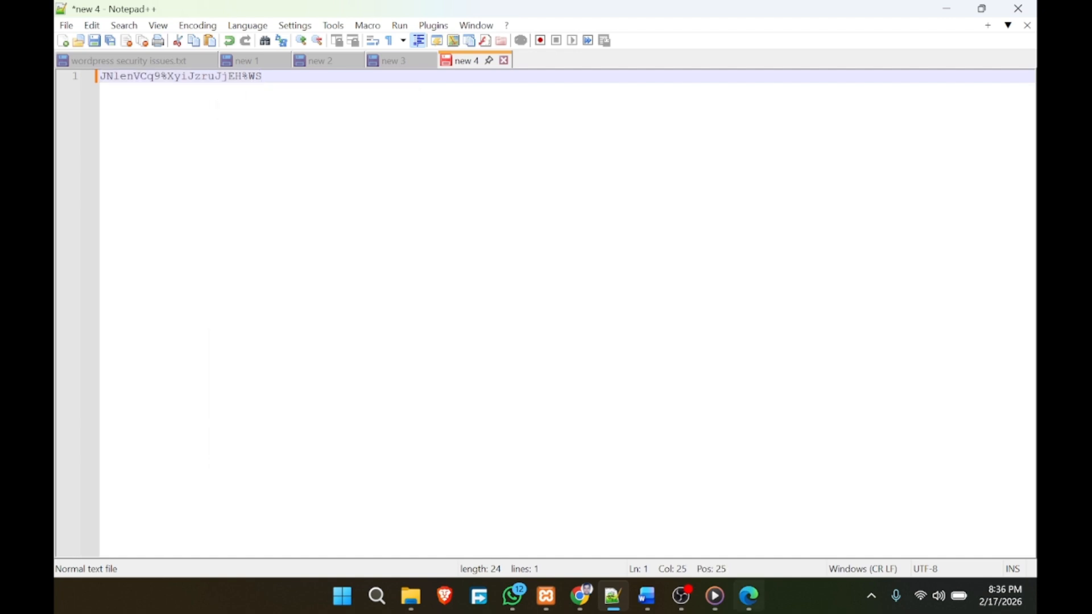
left_click(748, 596)
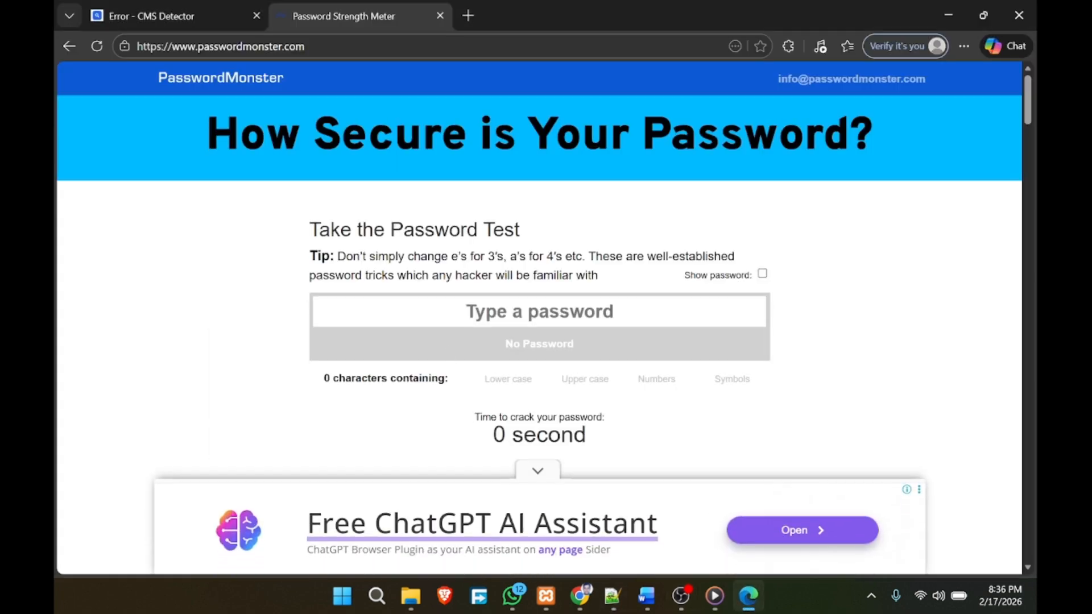
Step: Test the 24-character password in PasswordMonster (Very Strong), then return to WordPress's Add User form
key("ctrl+v")
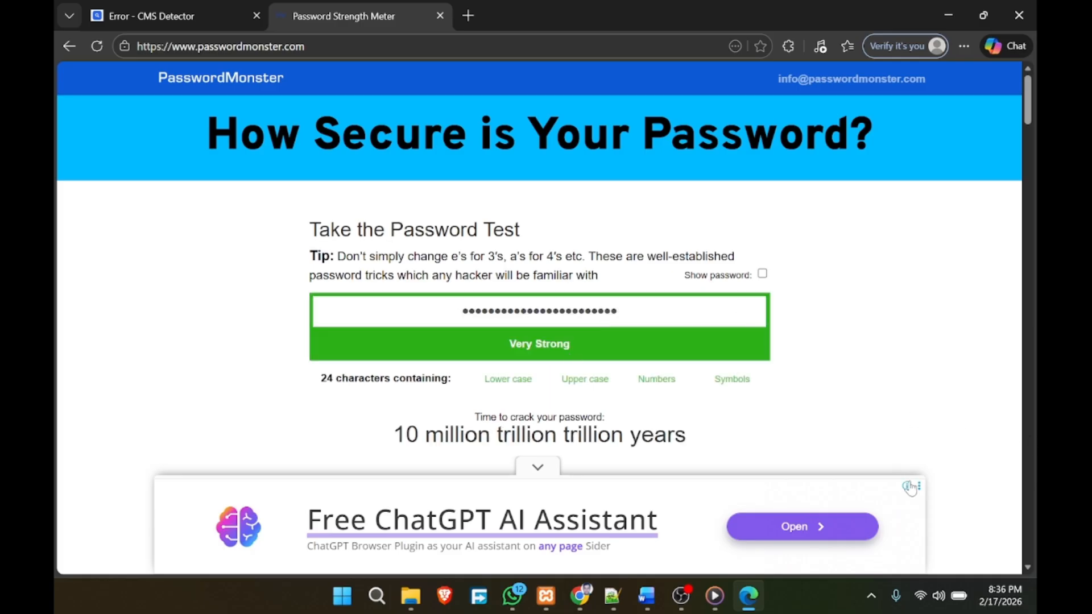
scroll(813, 410, "down", 1)
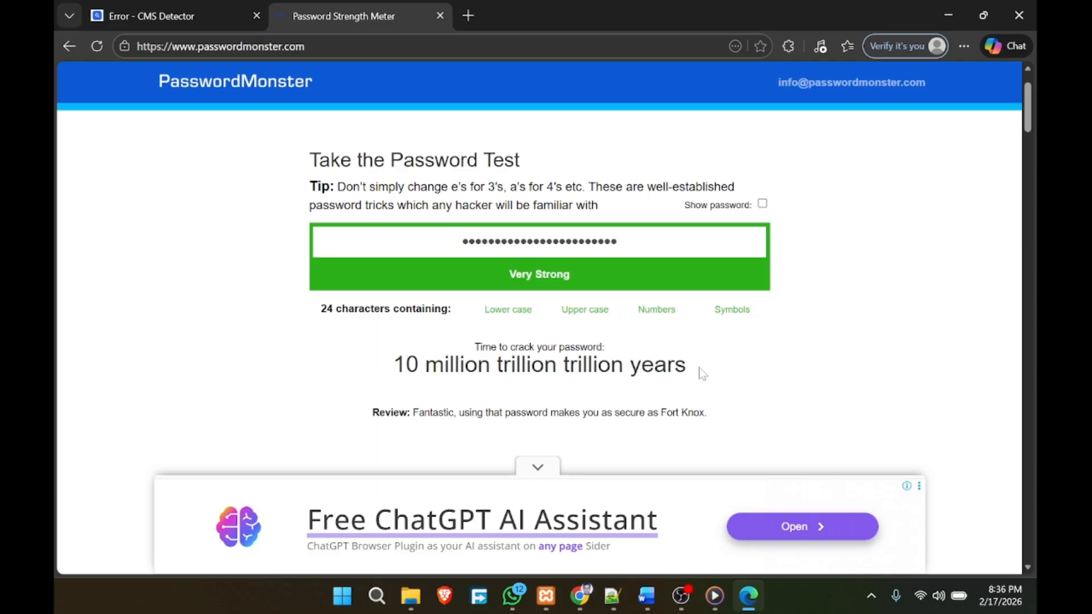
left_click_drag(698, 367, 490, 364)
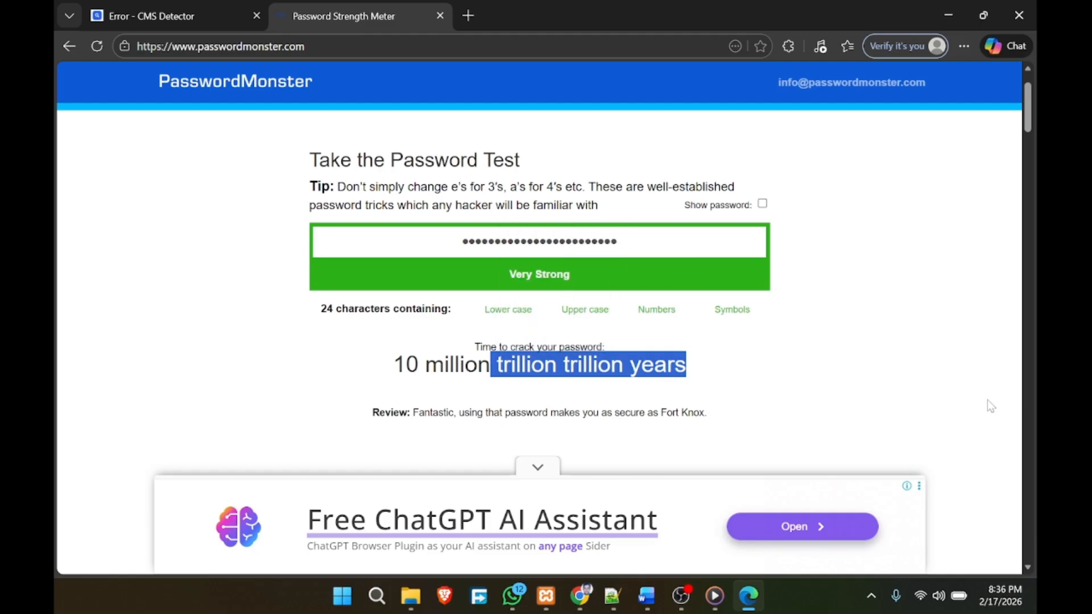
left_click(580, 544)
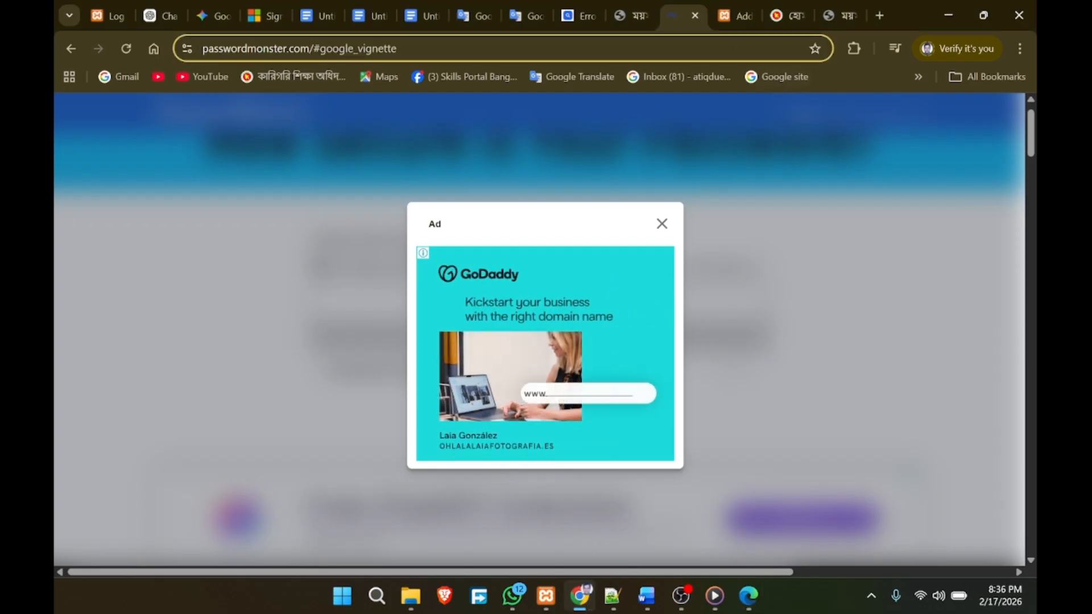
left_click(714, 15)
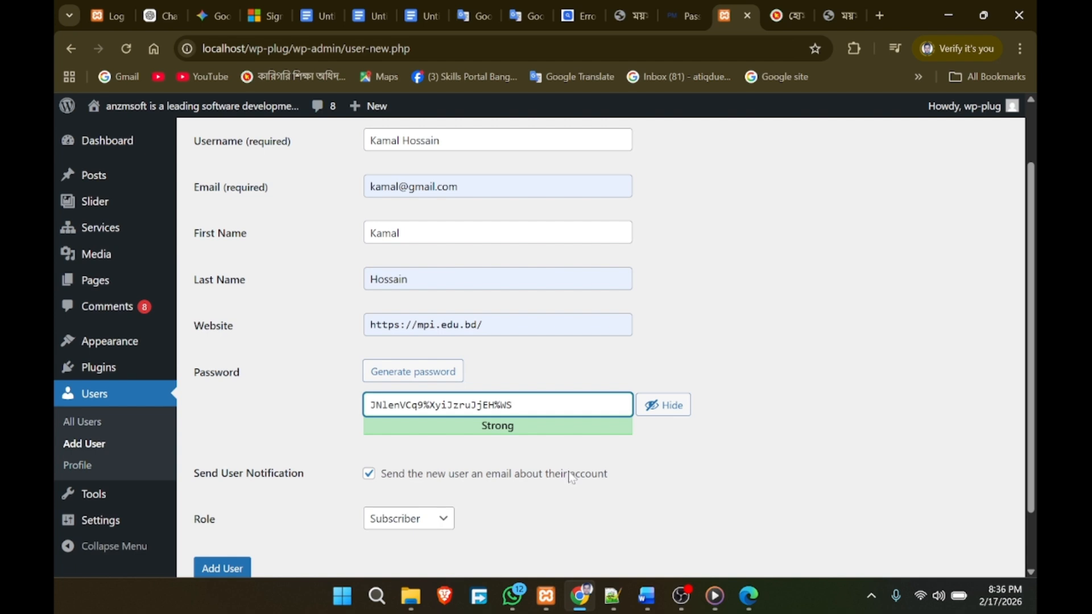
Step: Replace the generated Add User password with a typed, hidden 10-character password rated Medium
scroll(572, 476, "down", 2)
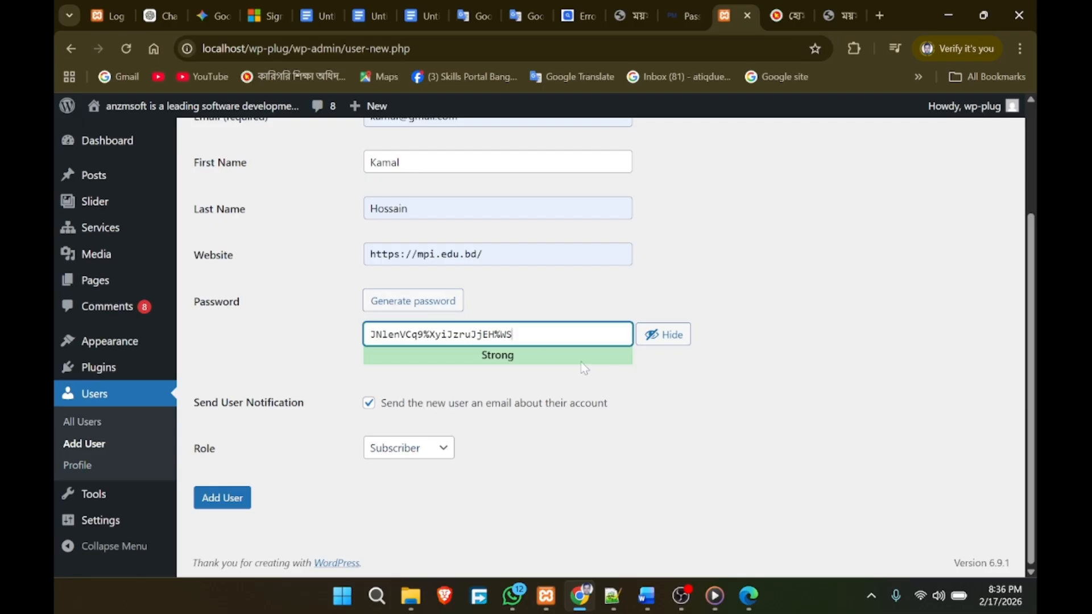
left_click_drag(512, 335, 359, 335)
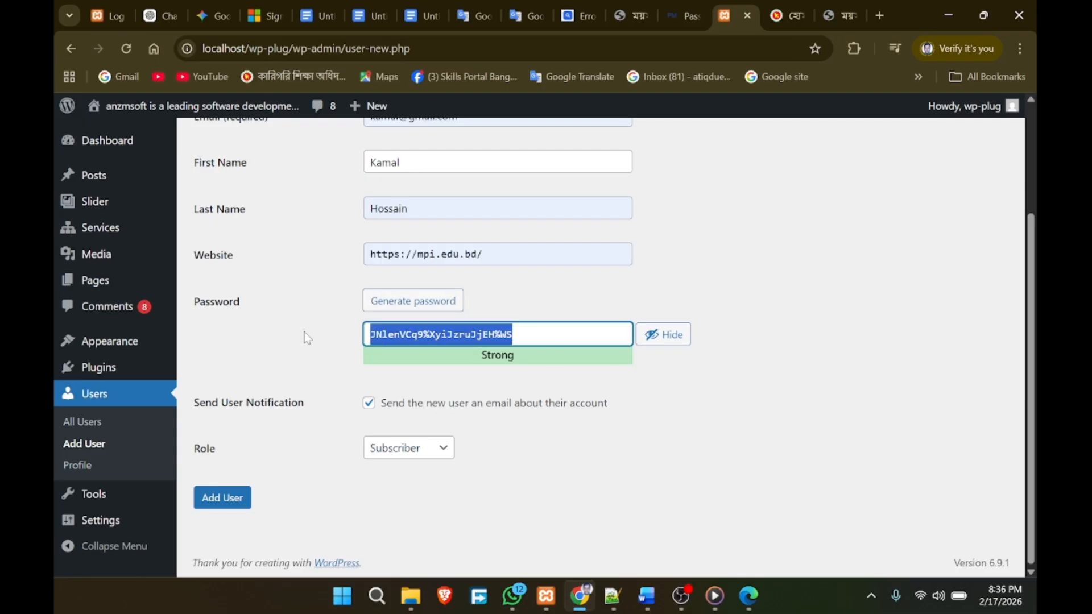
type("A")
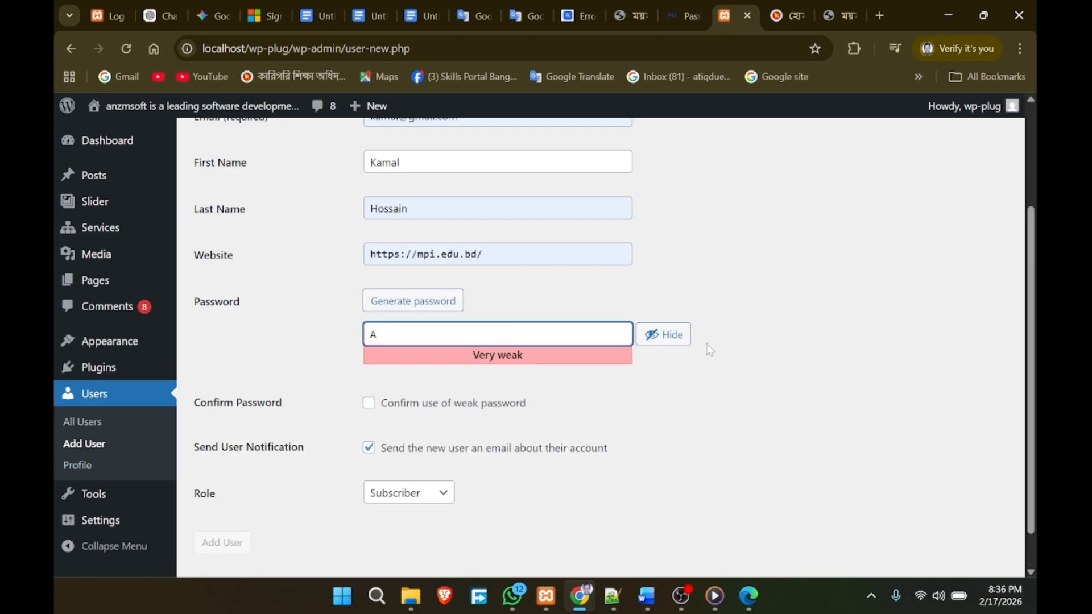
left_click(663, 335)
type("1234")
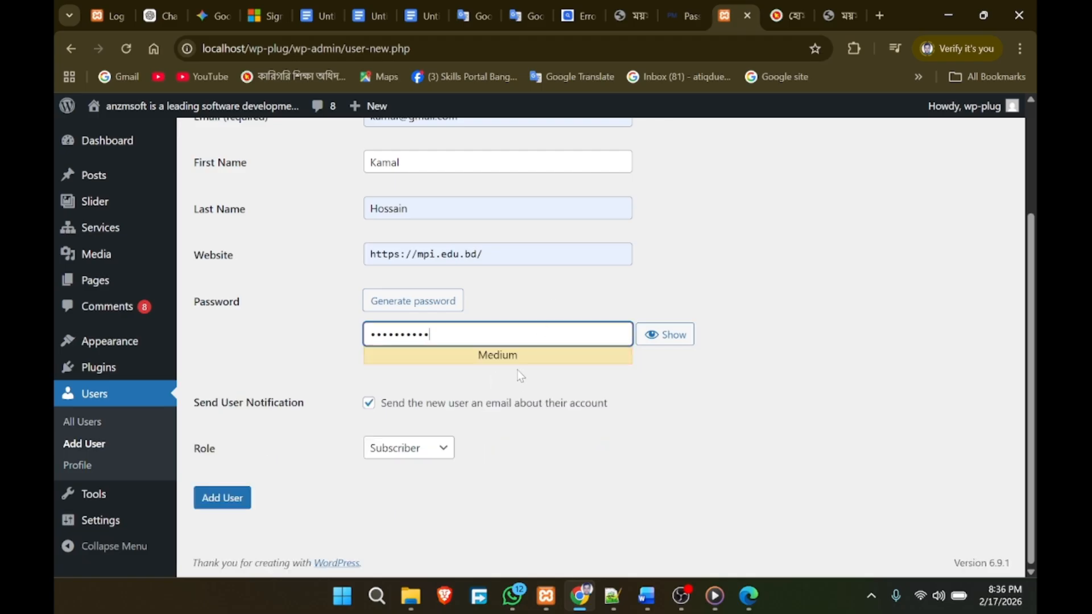
left_click_drag(431, 334, 325, 340)
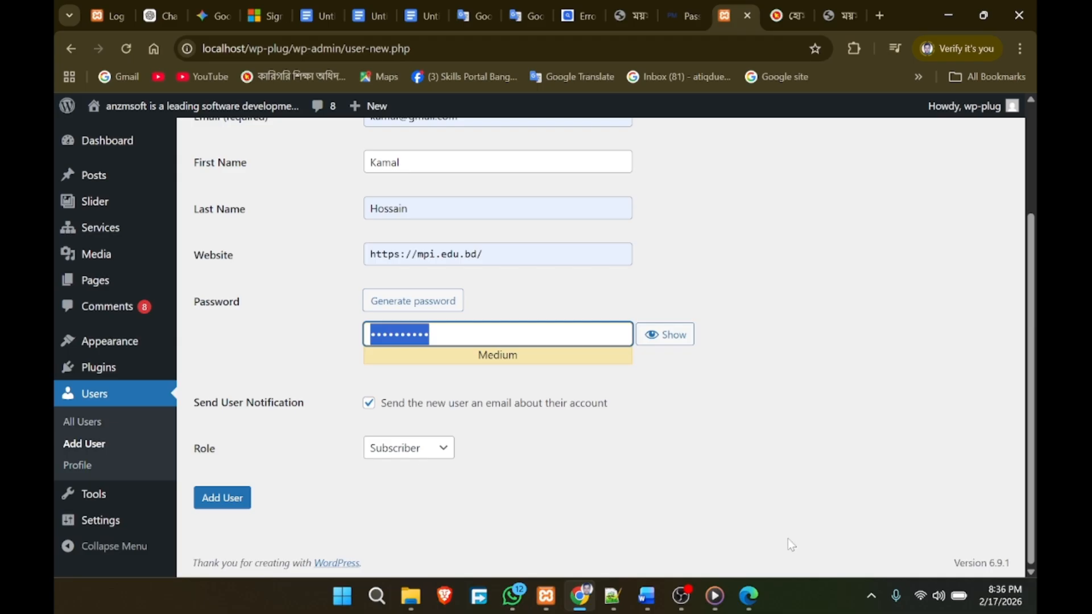
left_click(749, 603)
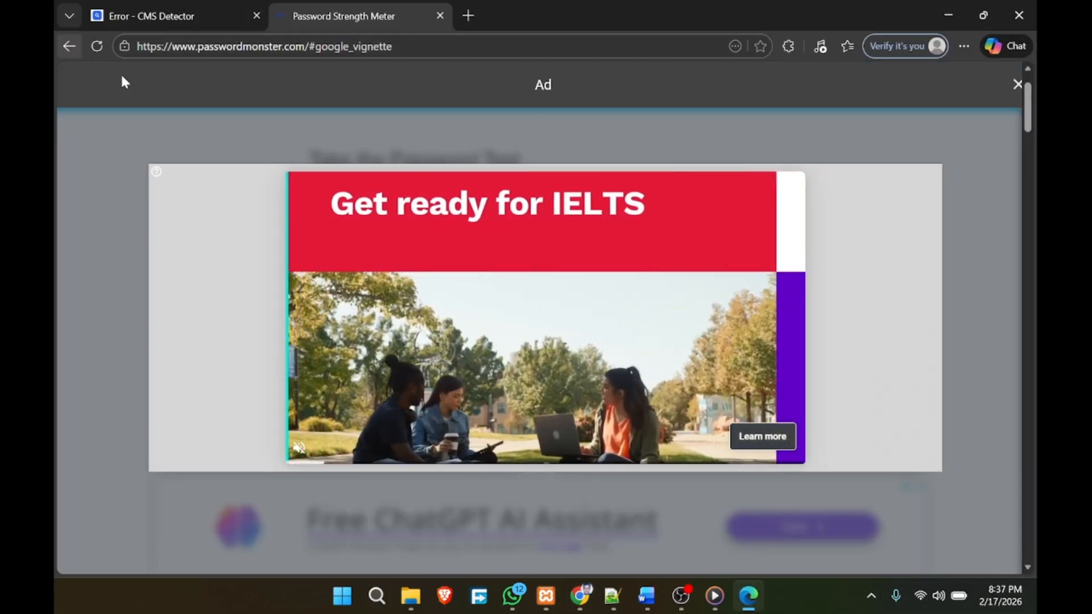
Step: Dismiss the ad and retest the 24-character password in PasswordMonster, rated Very Strong
left_click(69, 47)
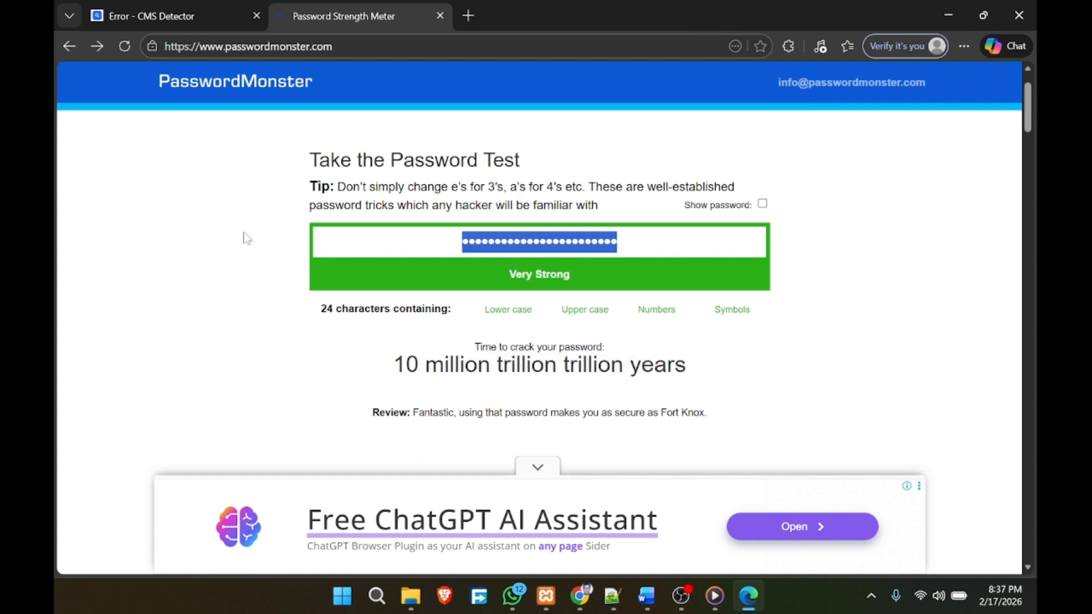
key("End")
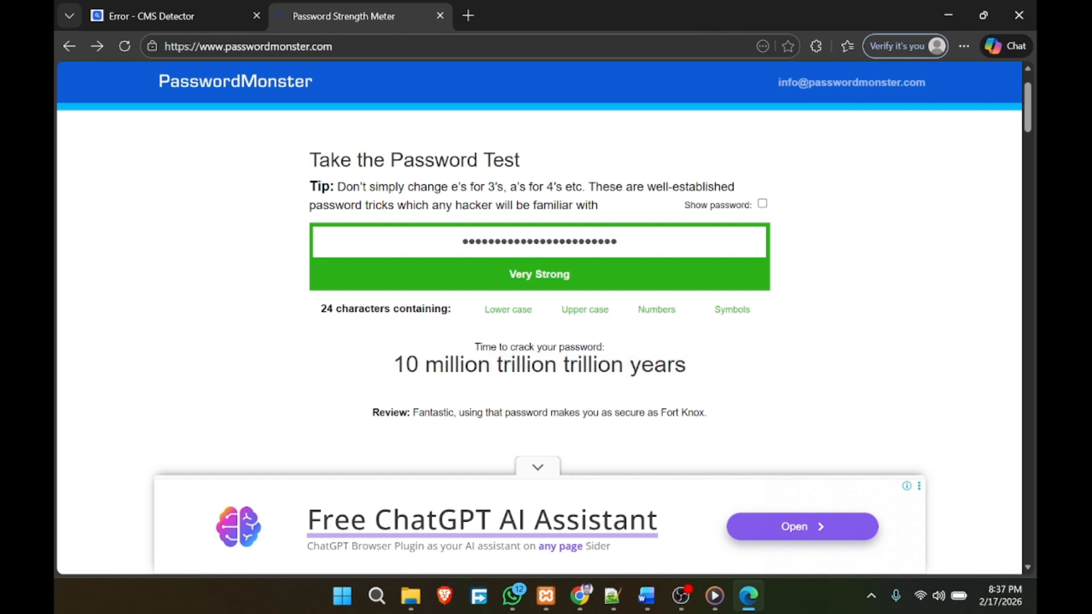
key("ctrl+a")
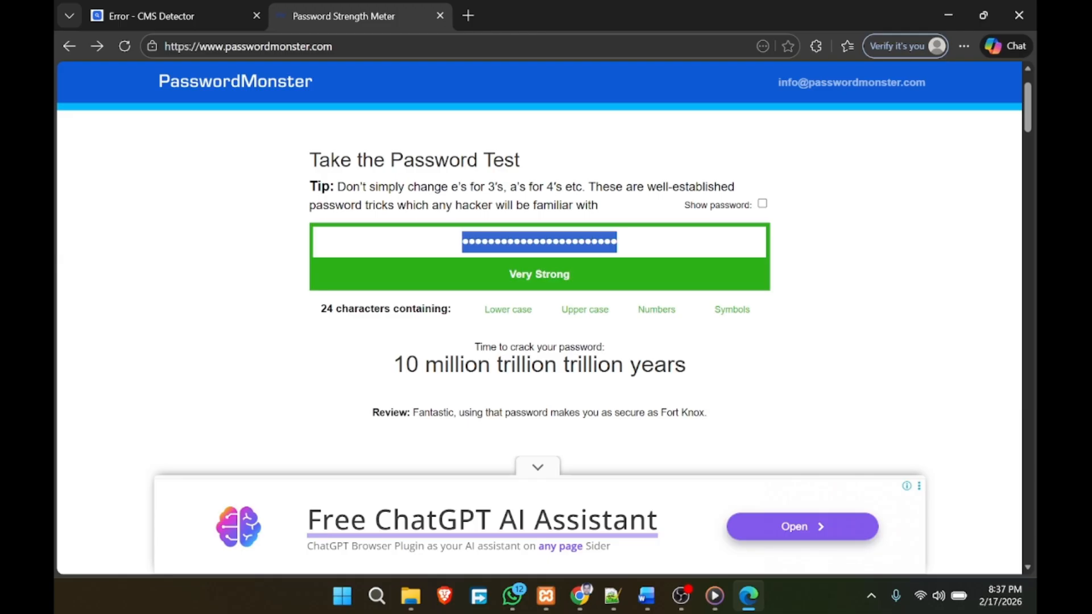
key("BackSpace")
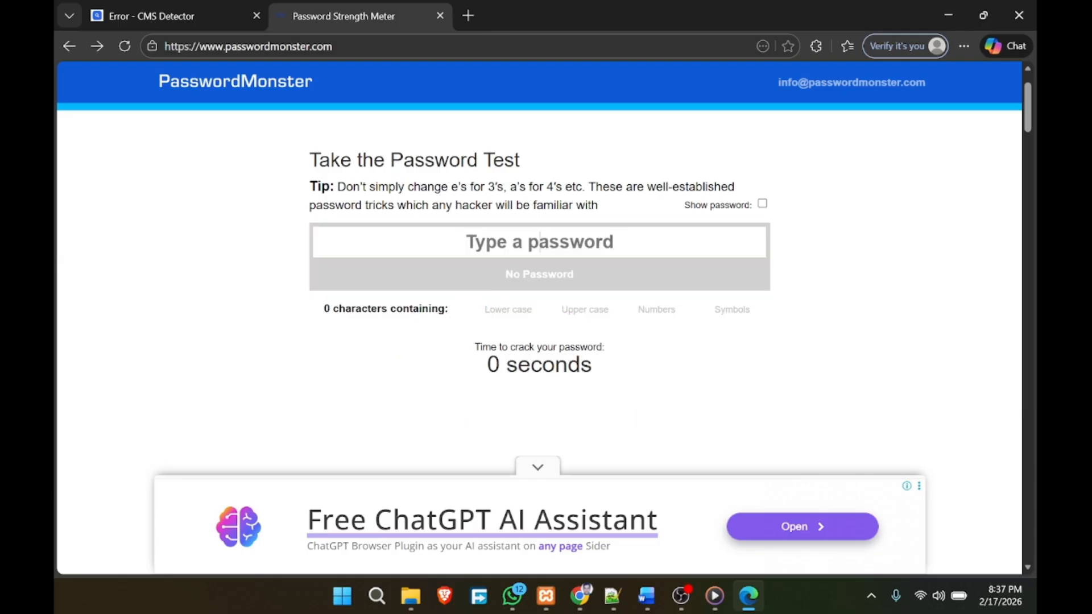
key("ctrl+v")
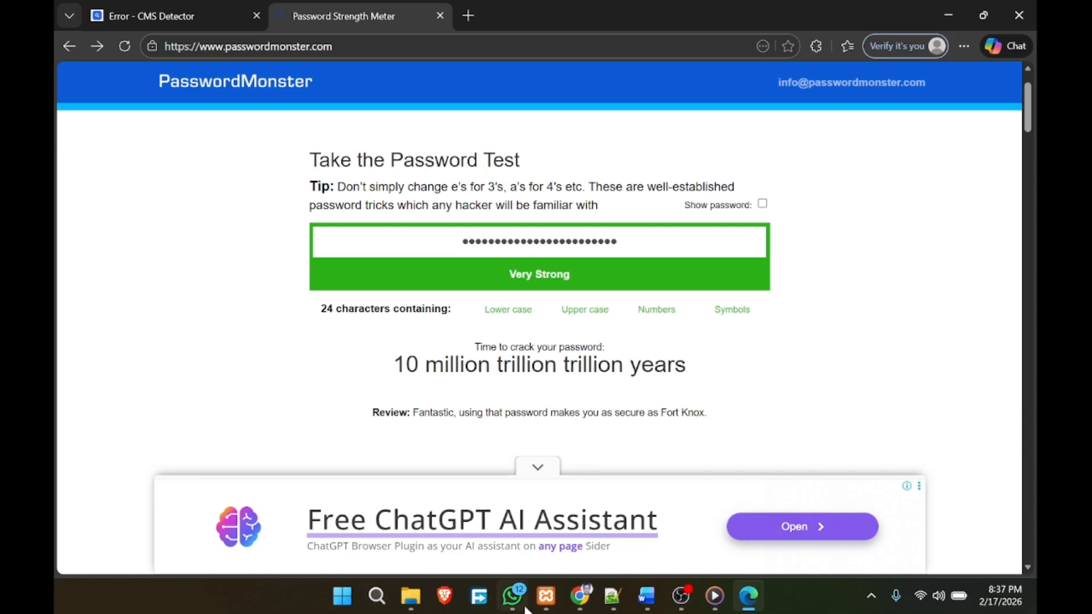
left_click(581, 594)
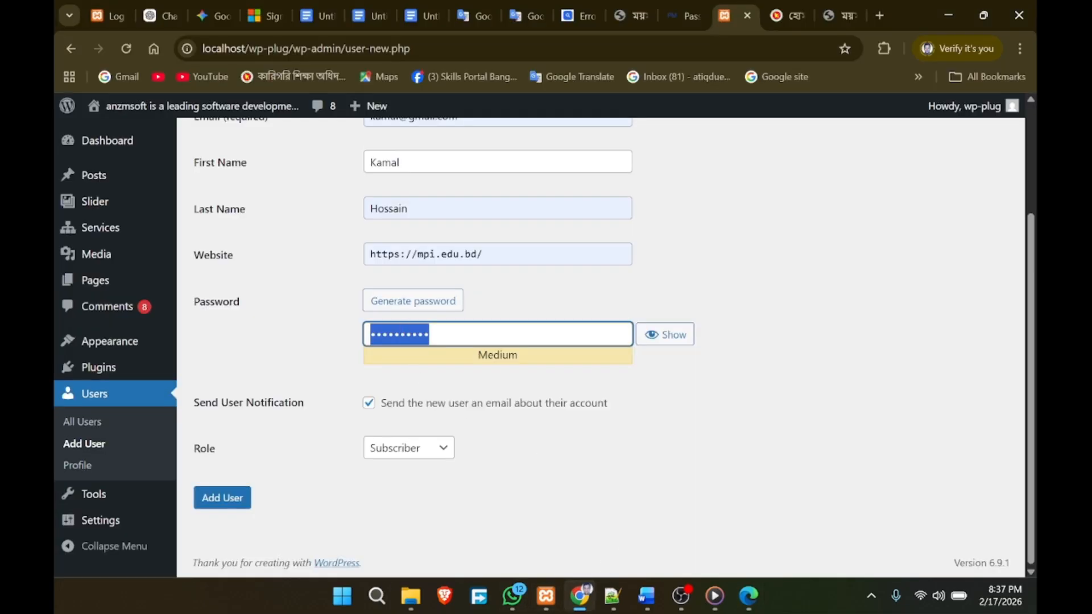
Step: Paste the 24-character password back into the Add User form and retest it in PasswordMonster
right_click(392, 334)
left_click(459, 262)
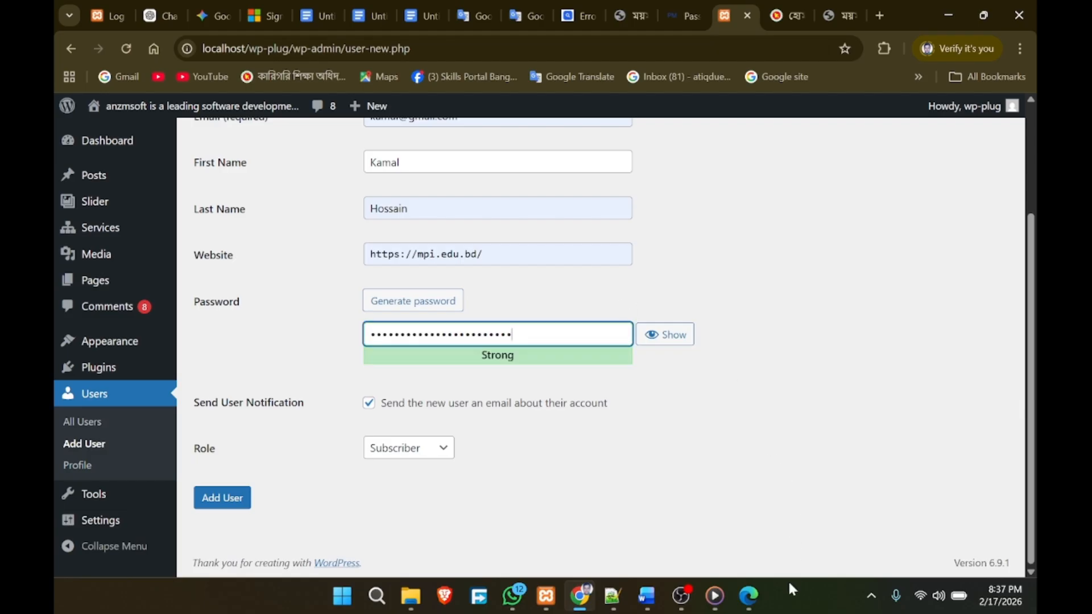
left_click(749, 596)
key("ctrl+a")
key("BackSpace")
key("ctrl+v")
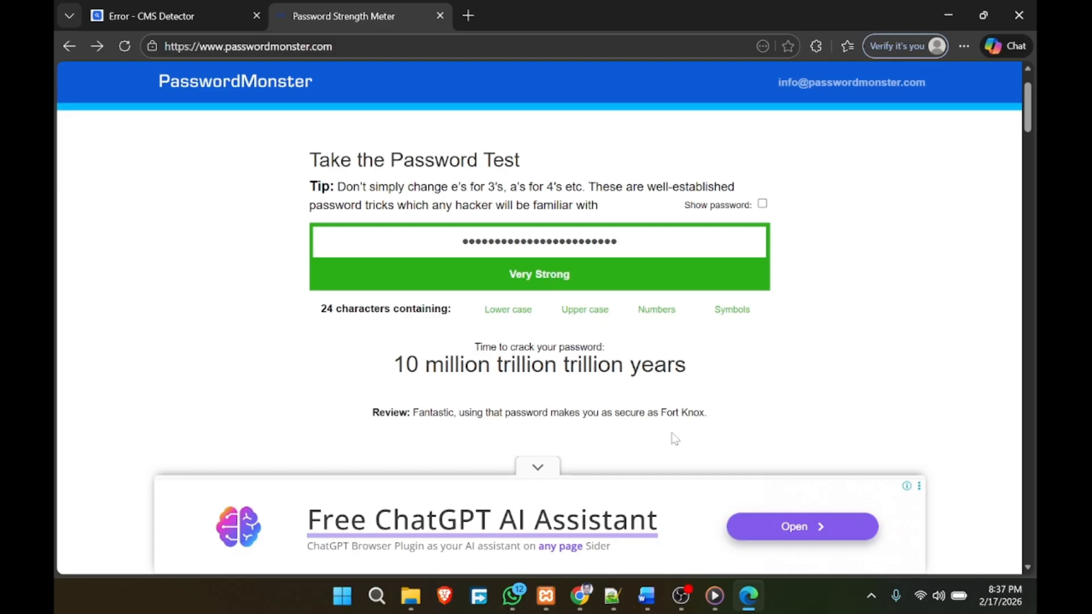
Step: Test a typed 10-character password in PasswordMonster: Strong, 1 years to crack
key("ctrl+a")
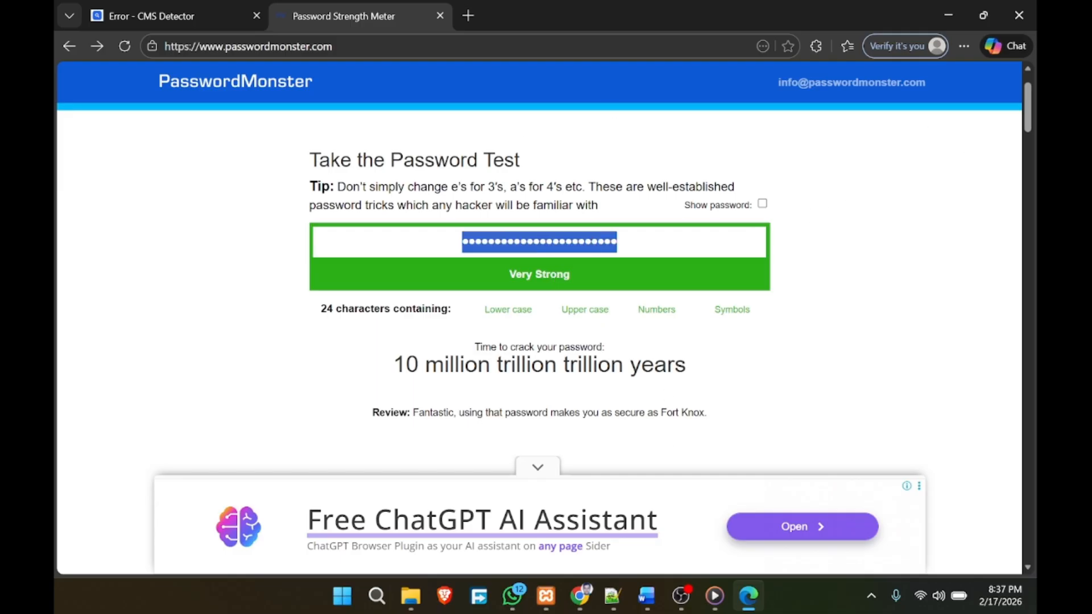
type("Pa")
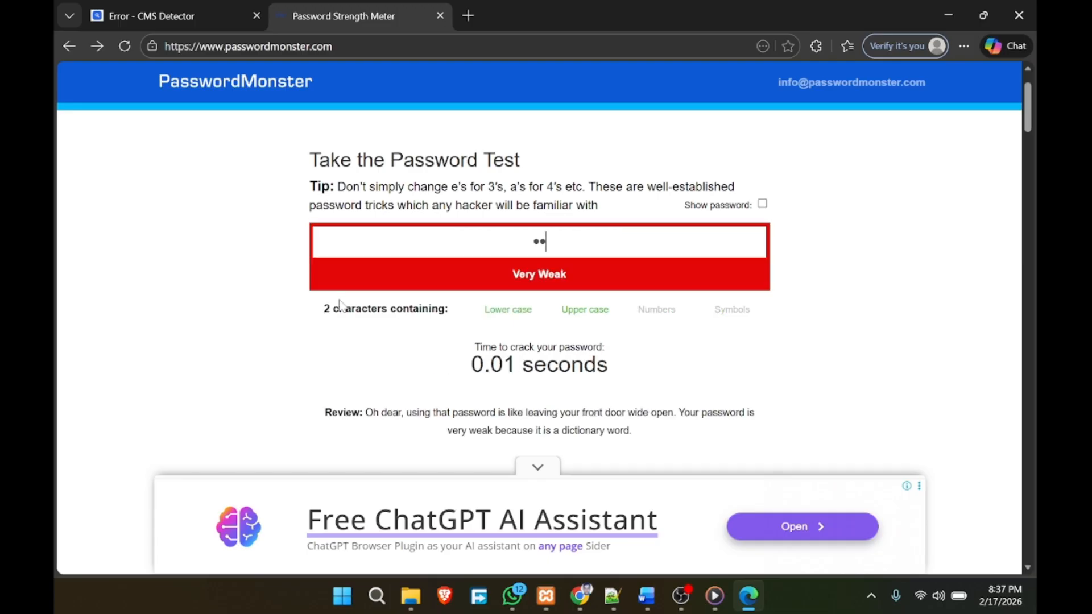
type("$$word")
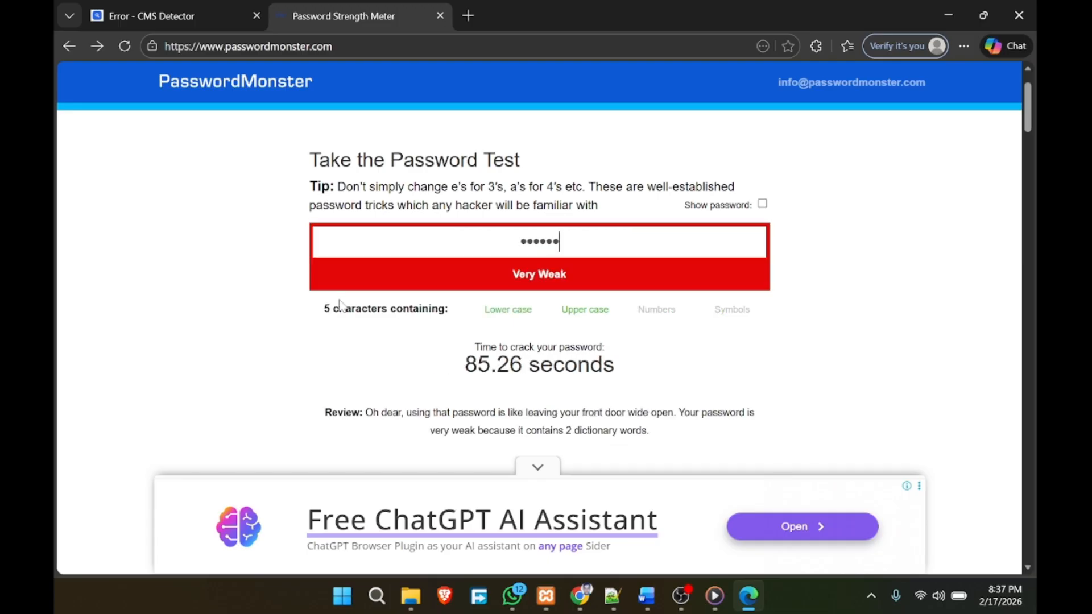
type("12")
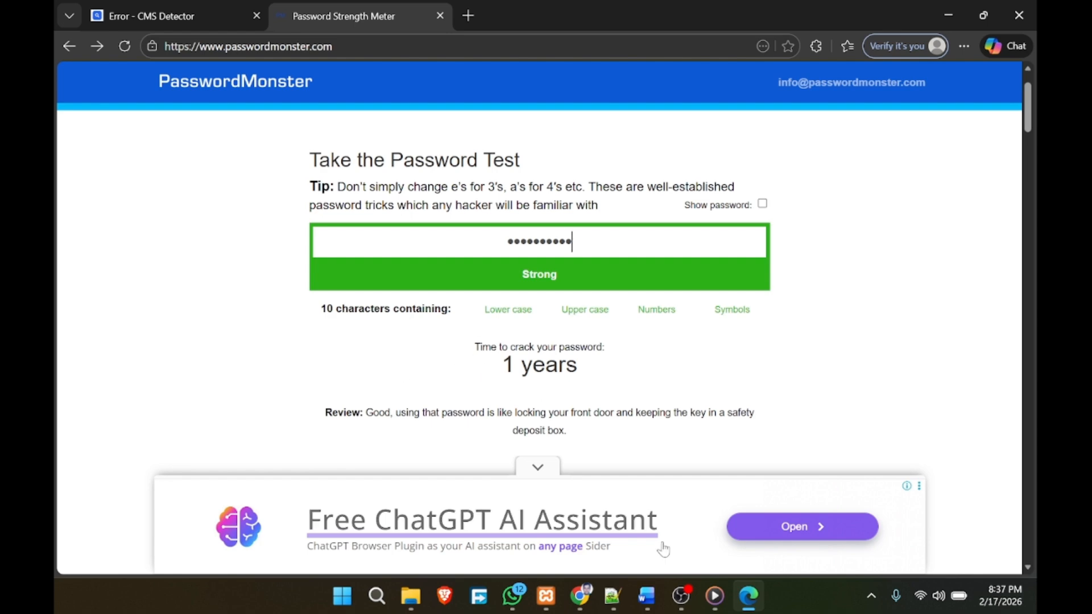
left_click(580, 596)
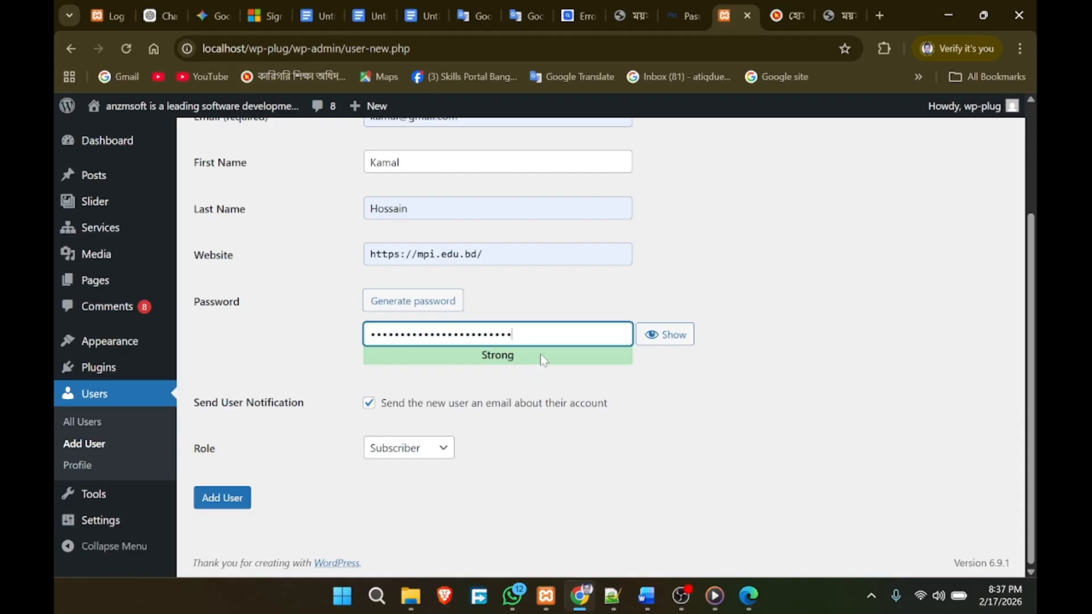
Step: Give the new user a 10-character password and the Administrator role, then create the account
key("ctrl+a")
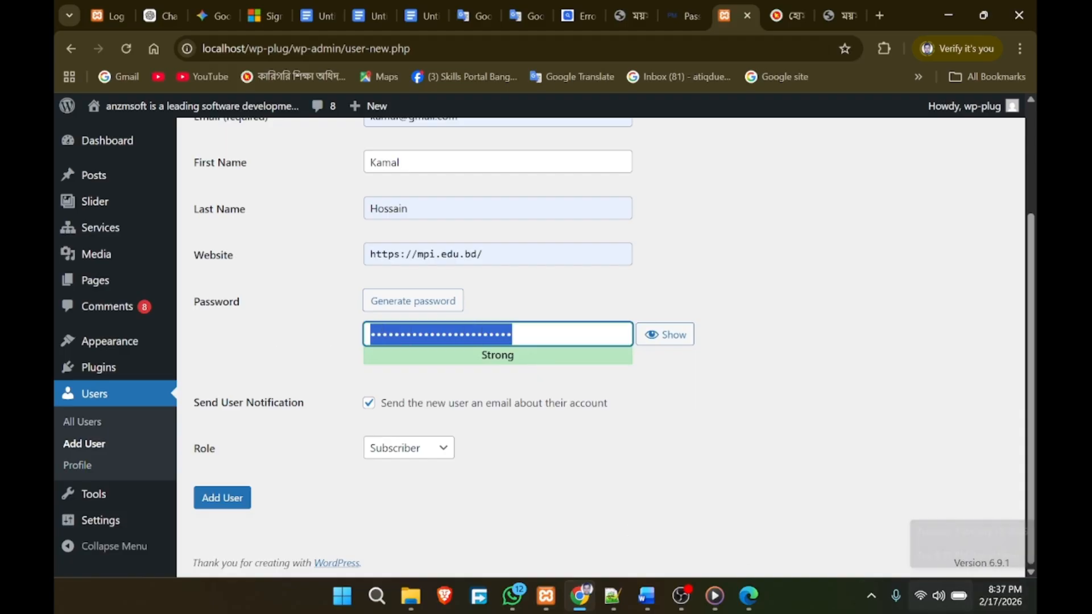
type("1")
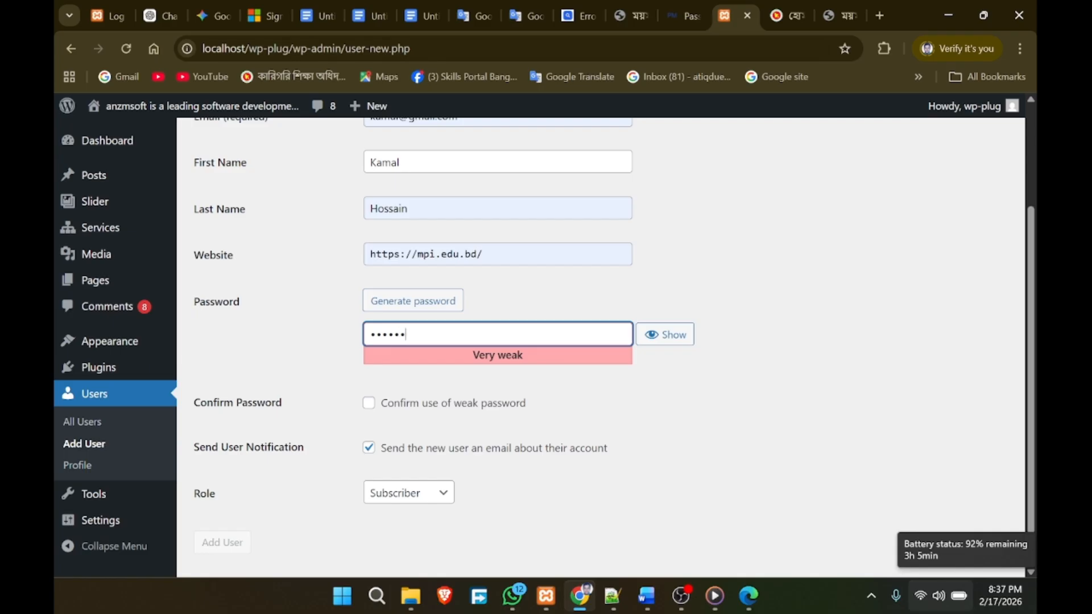
type("789")
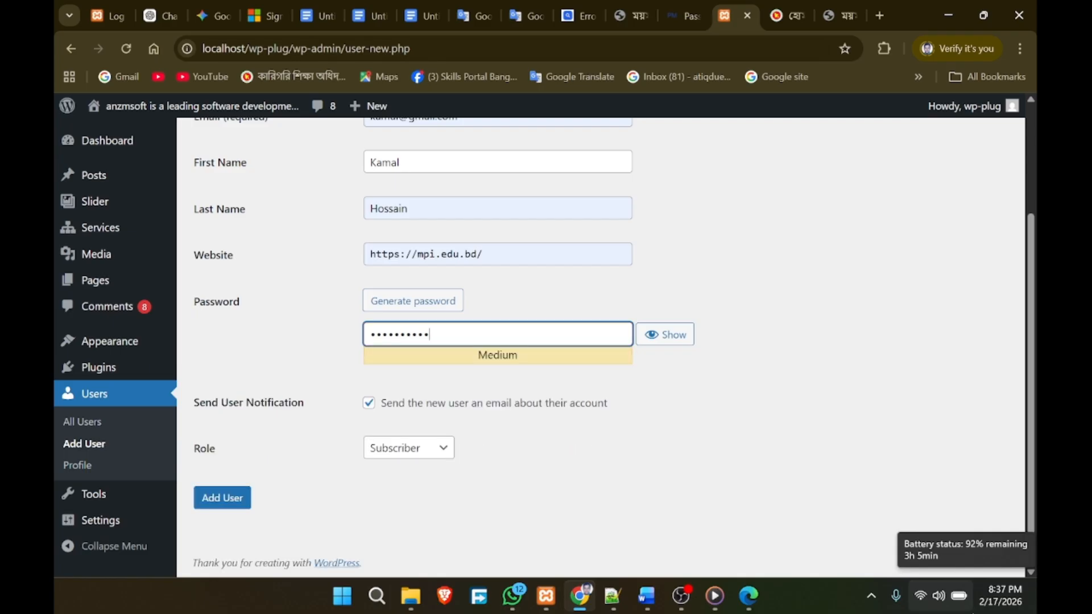
left_click(408, 454)
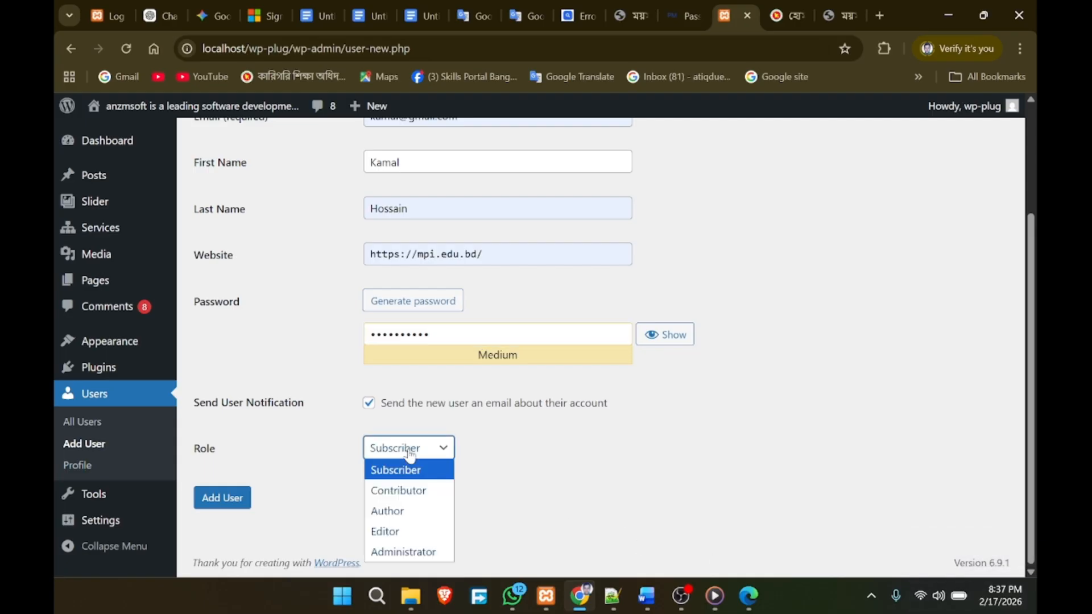
left_click(392, 553)
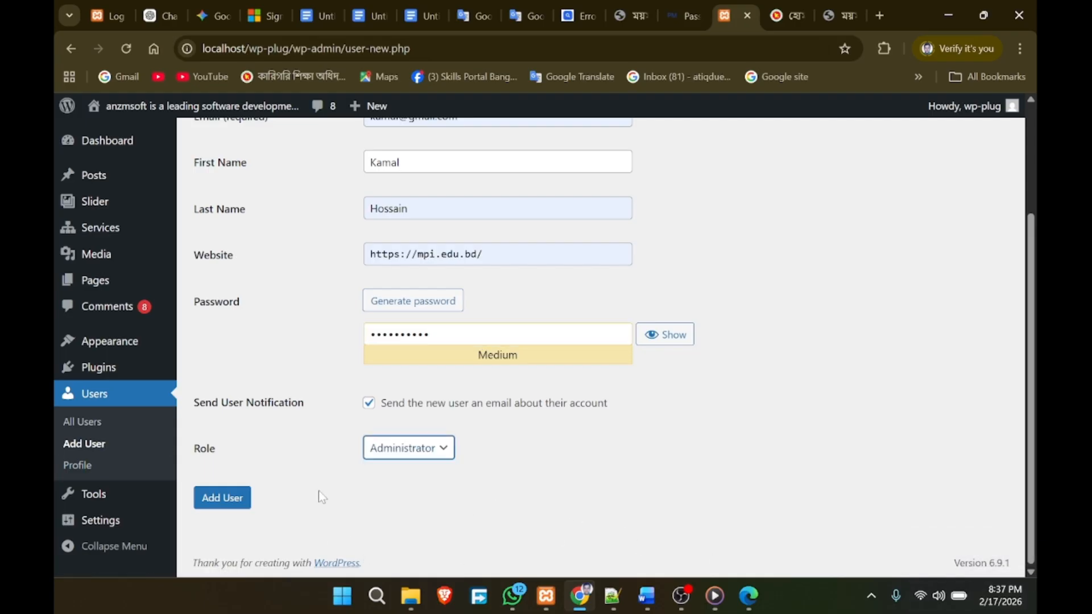
left_click(223, 497)
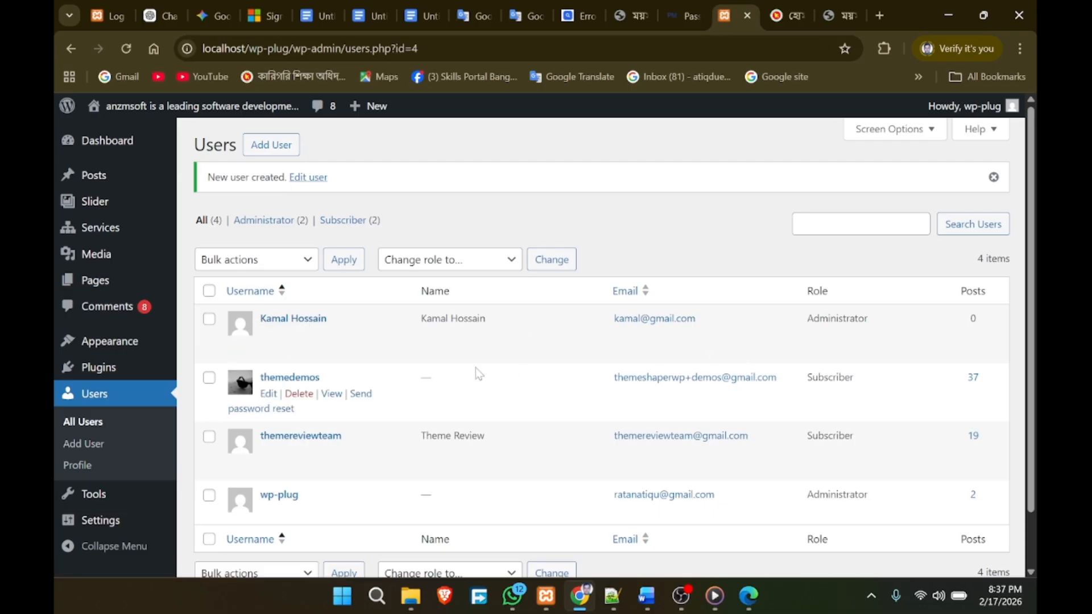
Step: Scroll the Users list to review the new Administrator among the 4 accounts
scroll(479, 374, "down", 2)
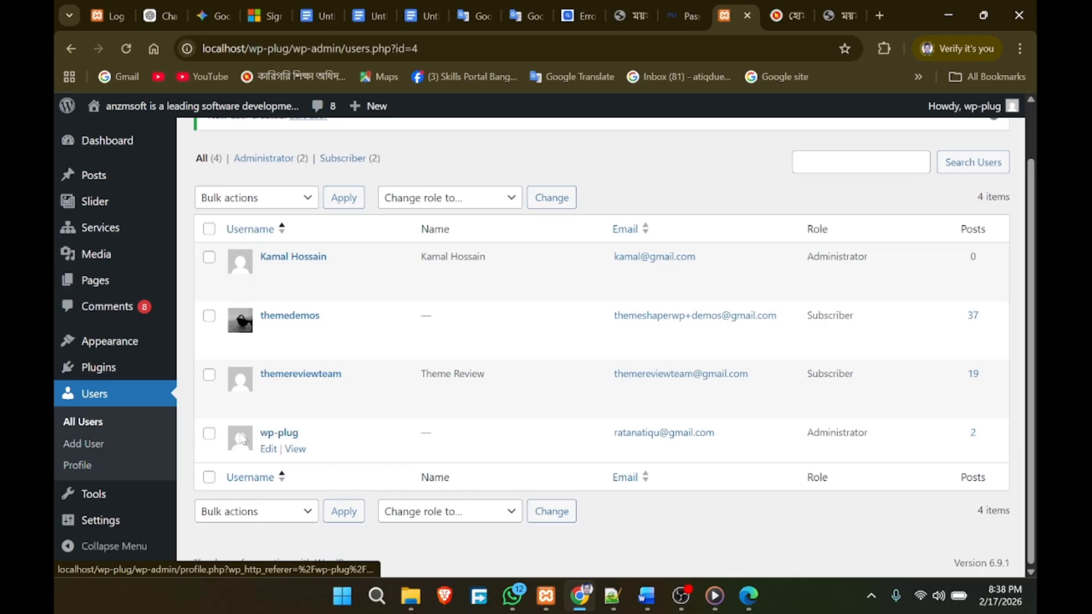
left_click(208, 436)
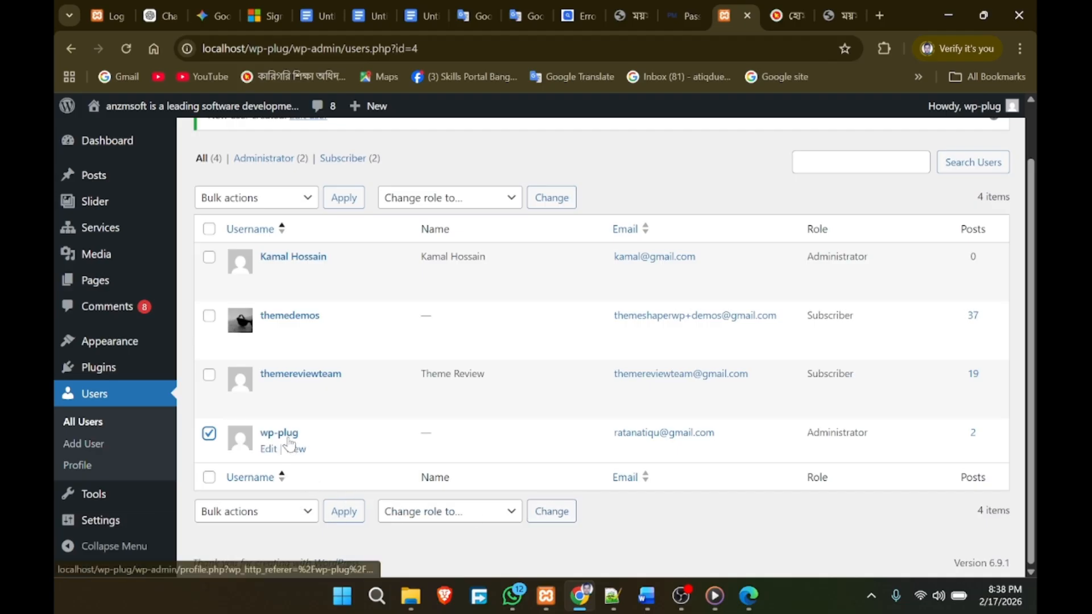
left_click(268, 450)
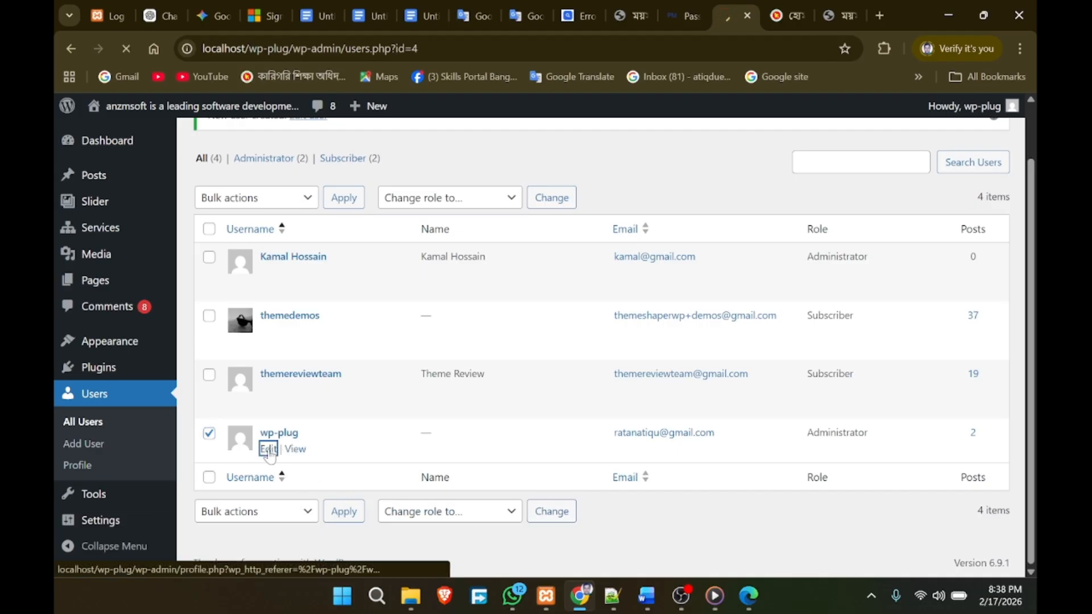
scroll(629, 407, "down", 15)
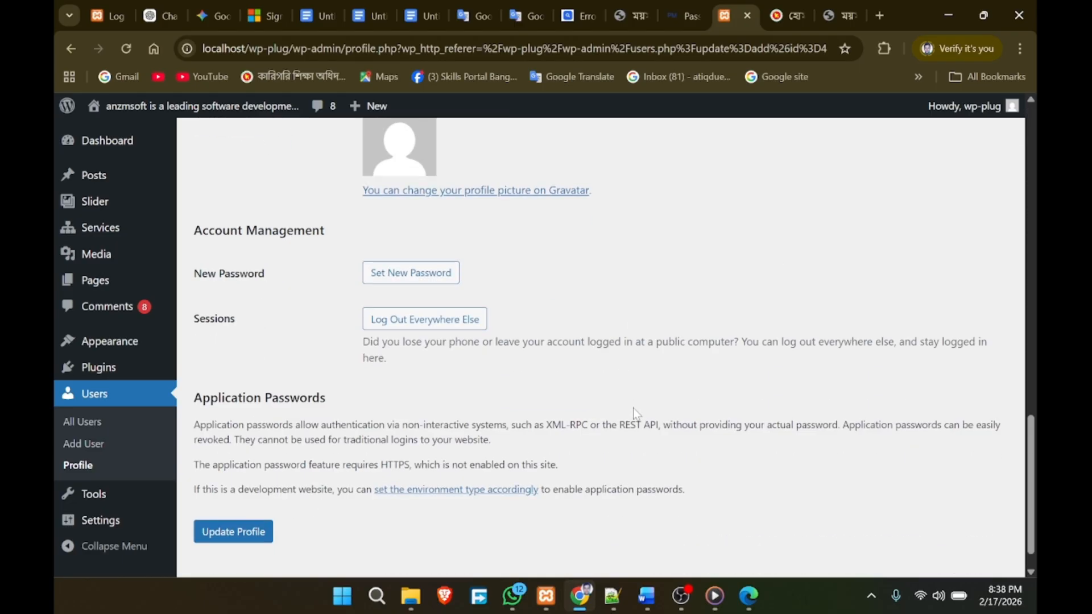
scroll(636, 413, "down", 1)
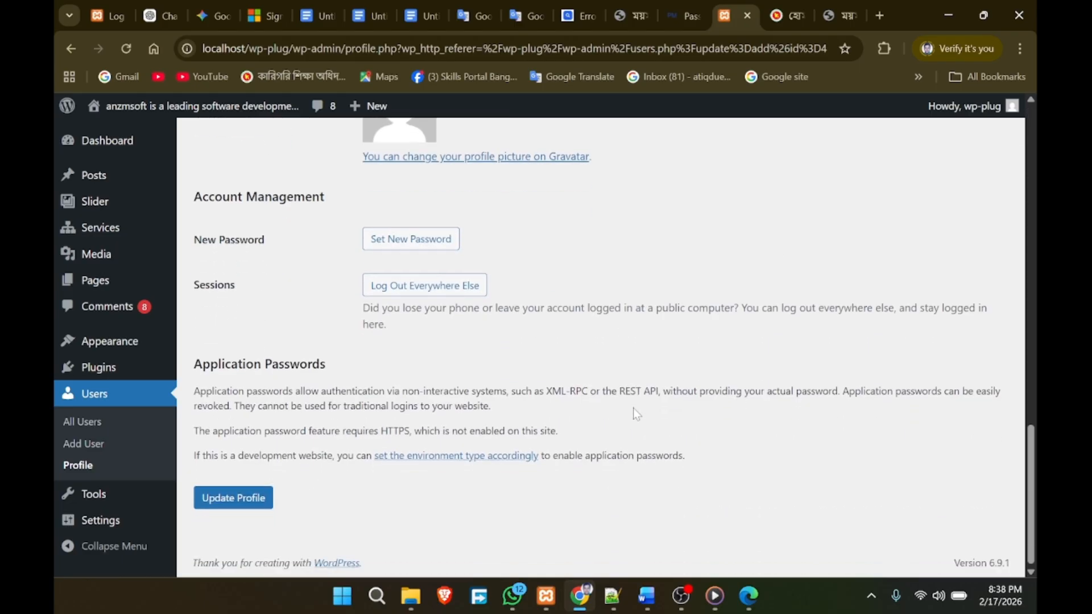
scroll(633, 408, "up", 15)
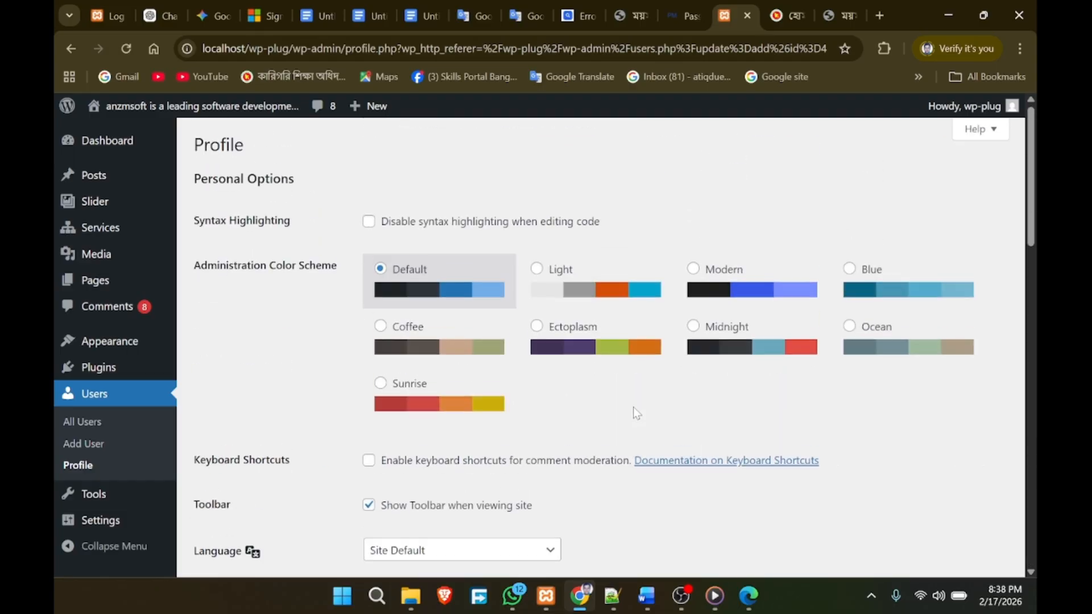
scroll(633, 407, "down", 3)
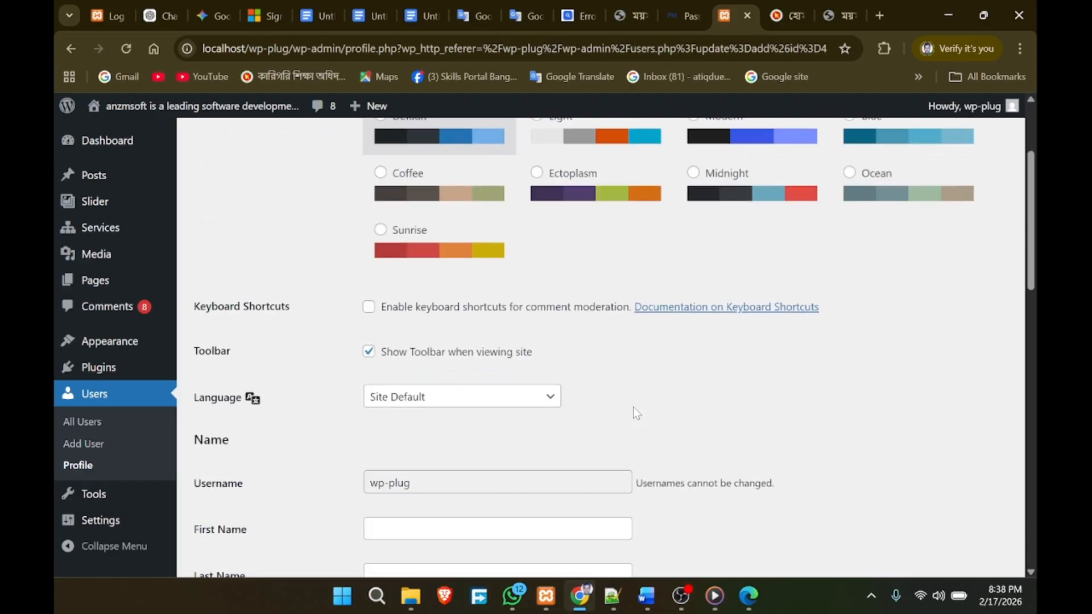
left_click(103, 404)
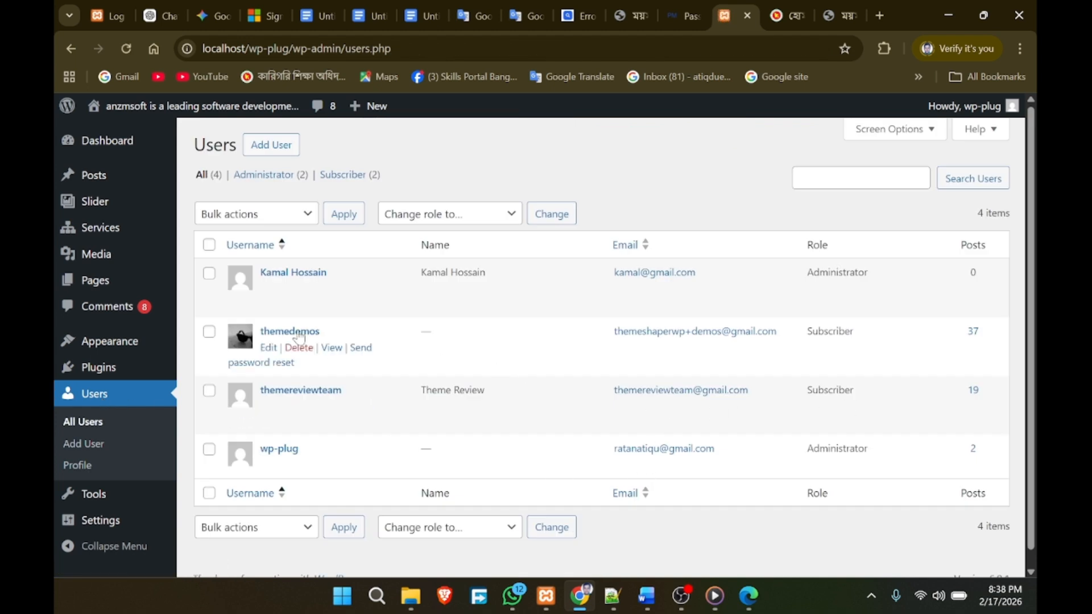
left_click(305, 217)
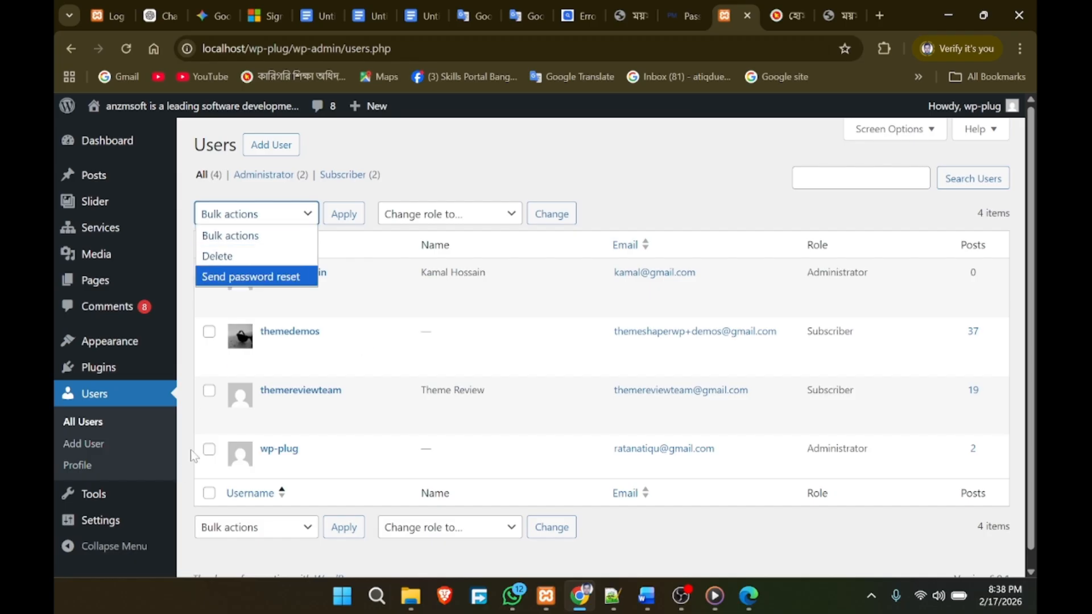
left_click(212, 460)
left_click(209, 449)
left_click(298, 215)
left_click(225, 256)
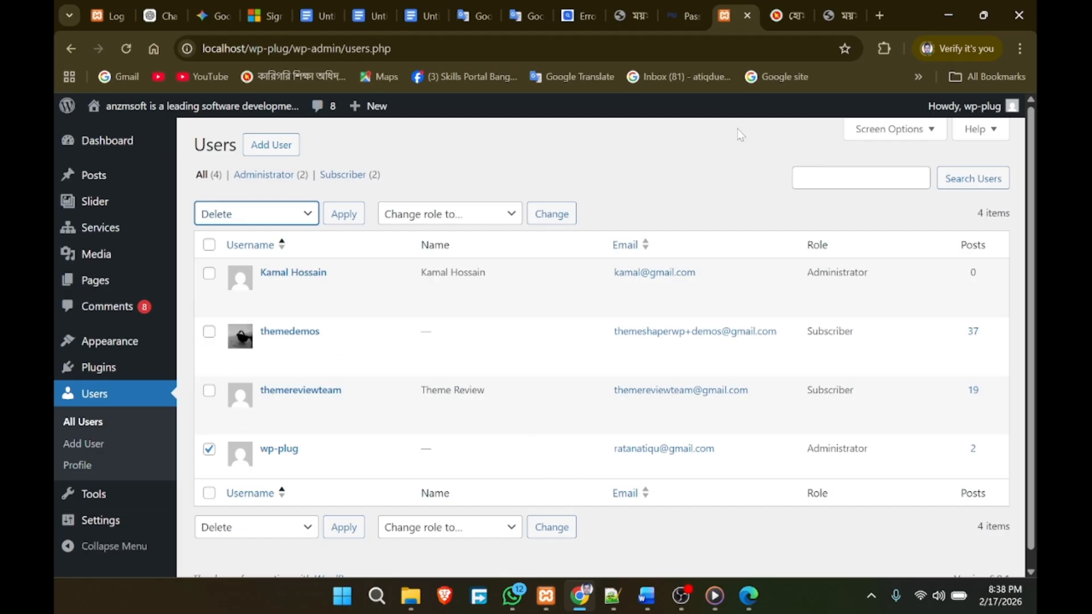
left_click(344, 217)
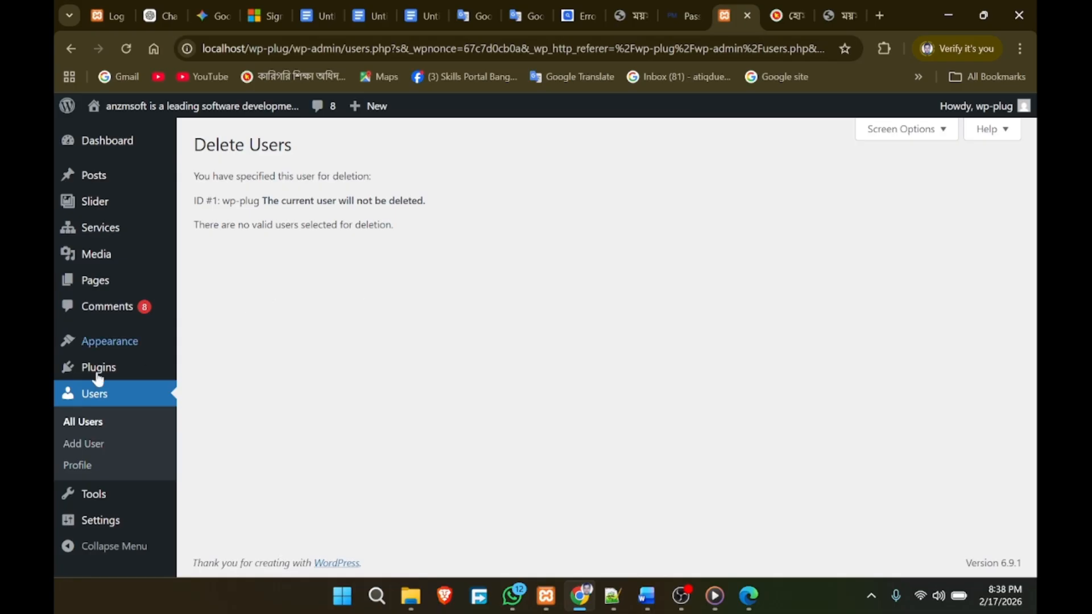
left_click(118, 395)
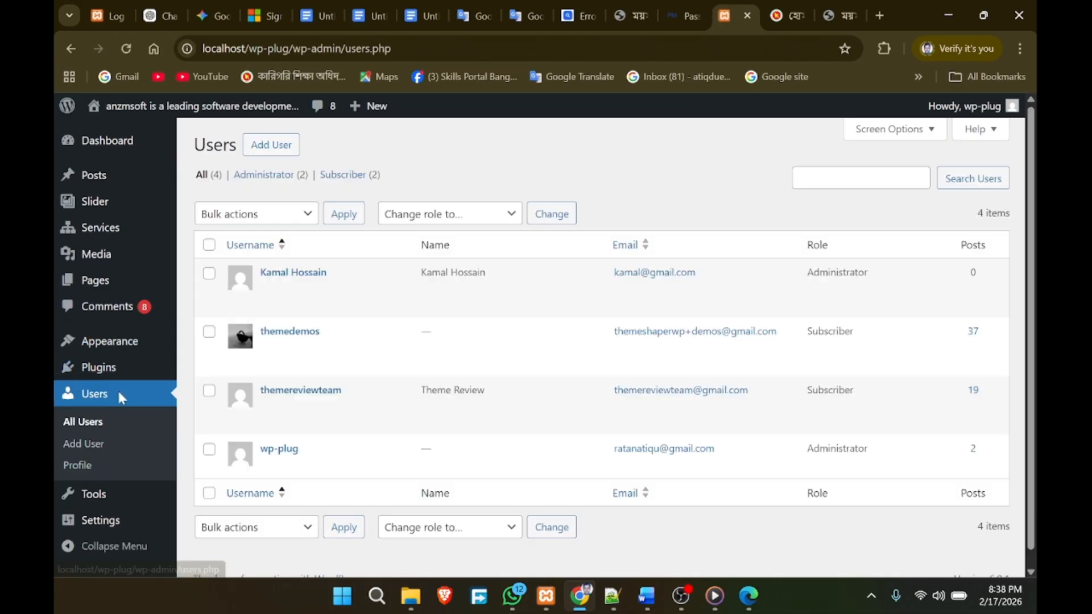
left_click(973, 450)
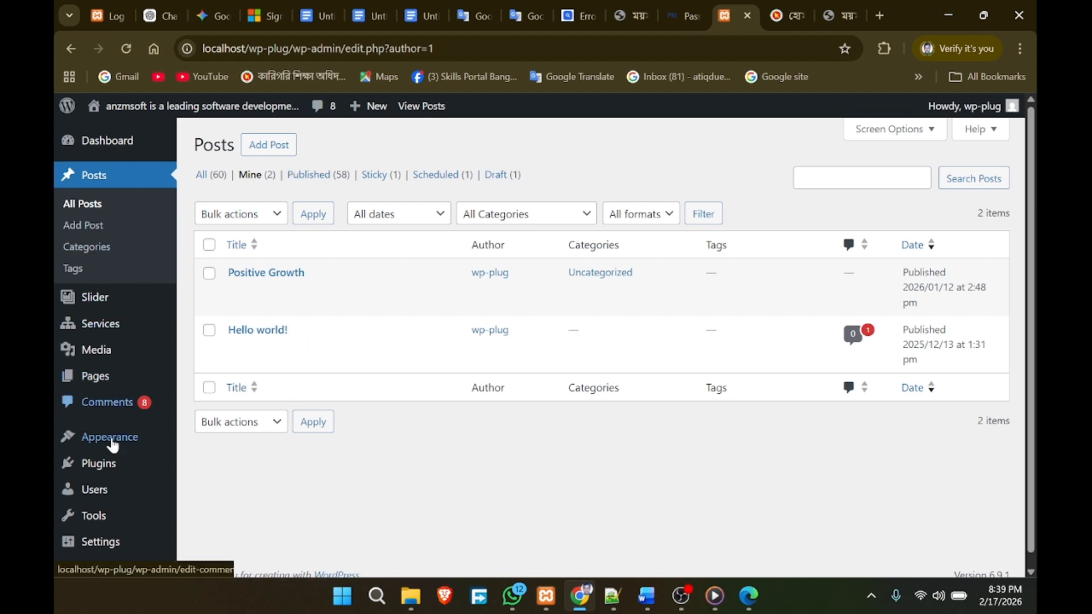
left_click(97, 498)
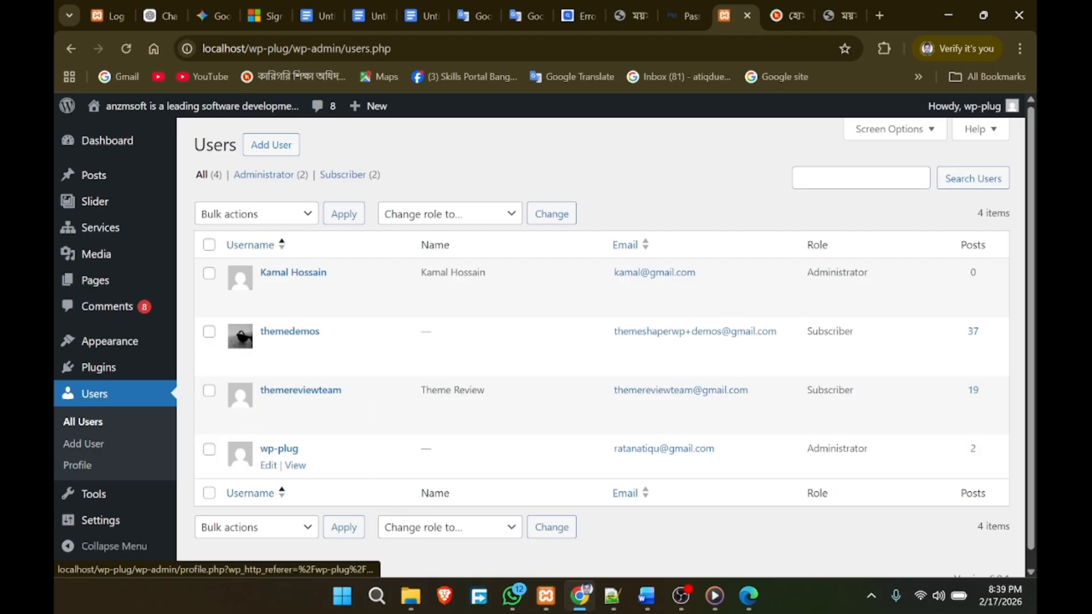
left_click(296, 466)
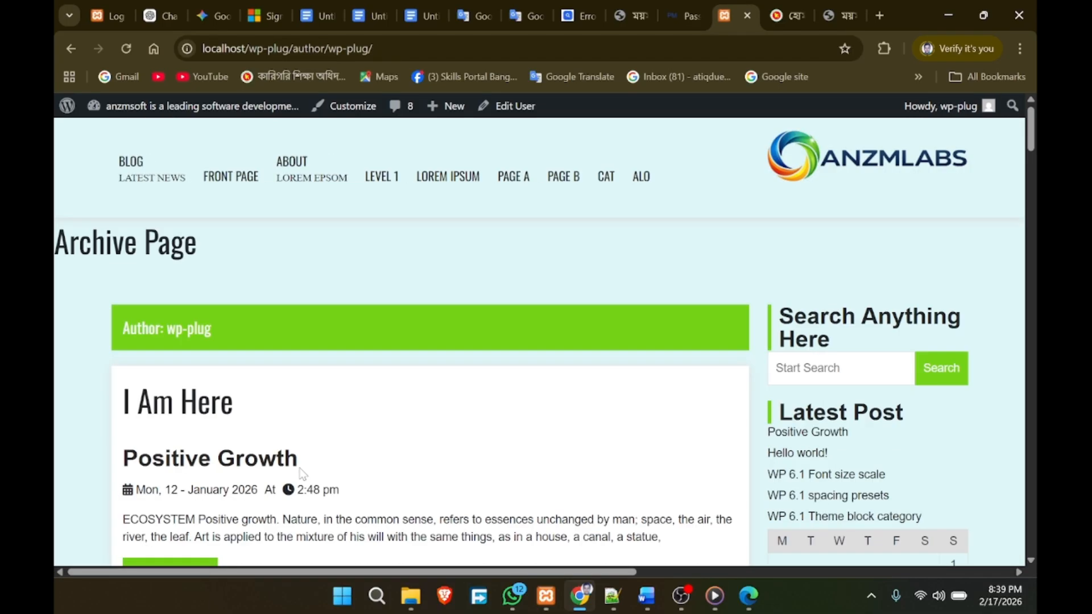
left_click(67, 50)
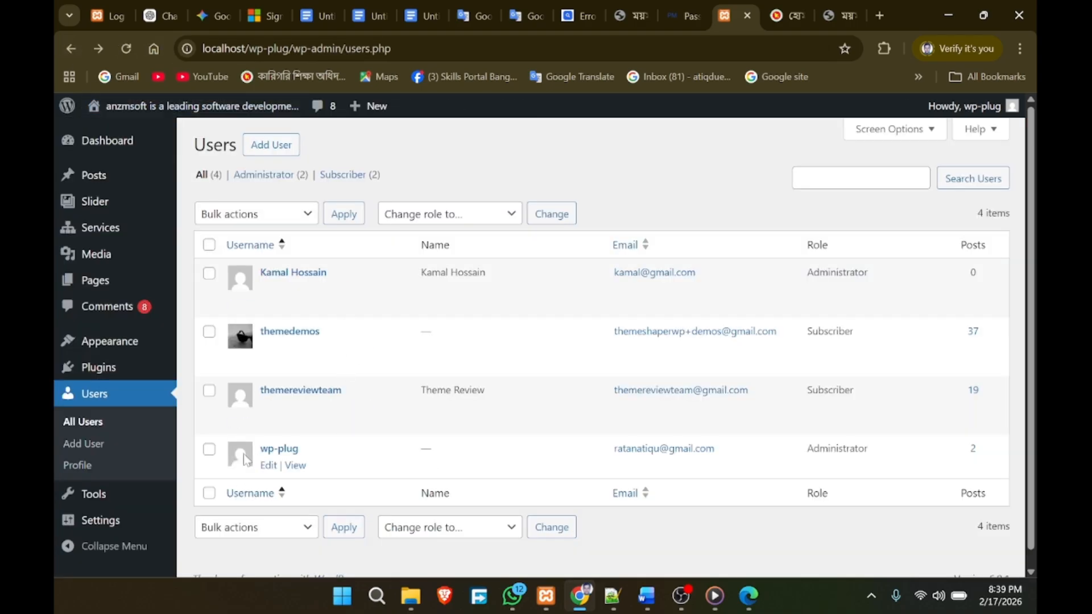
left_click(464, 220)
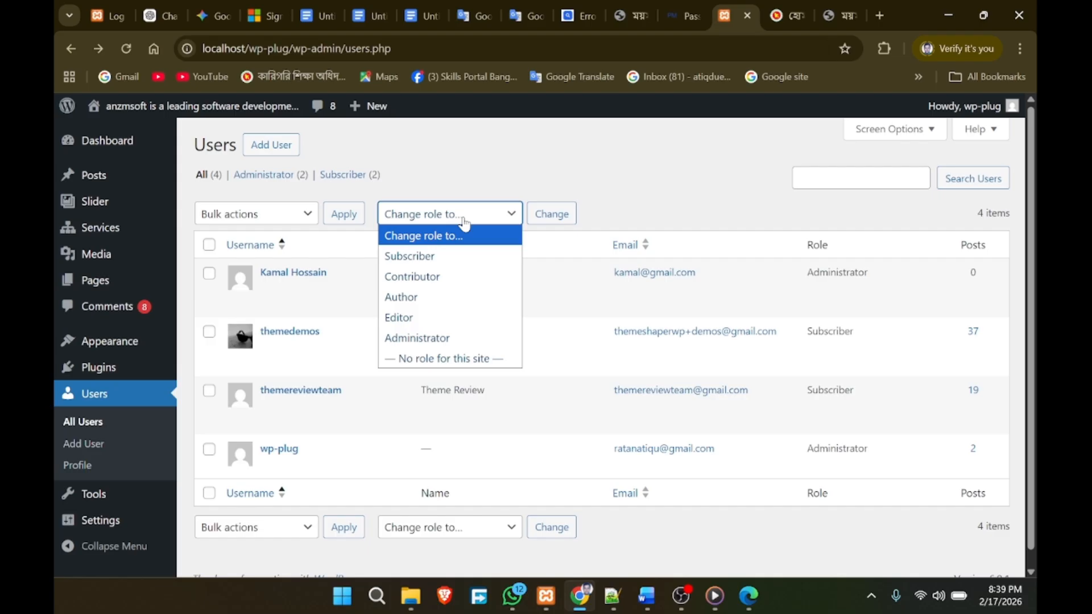
left_click(307, 219)
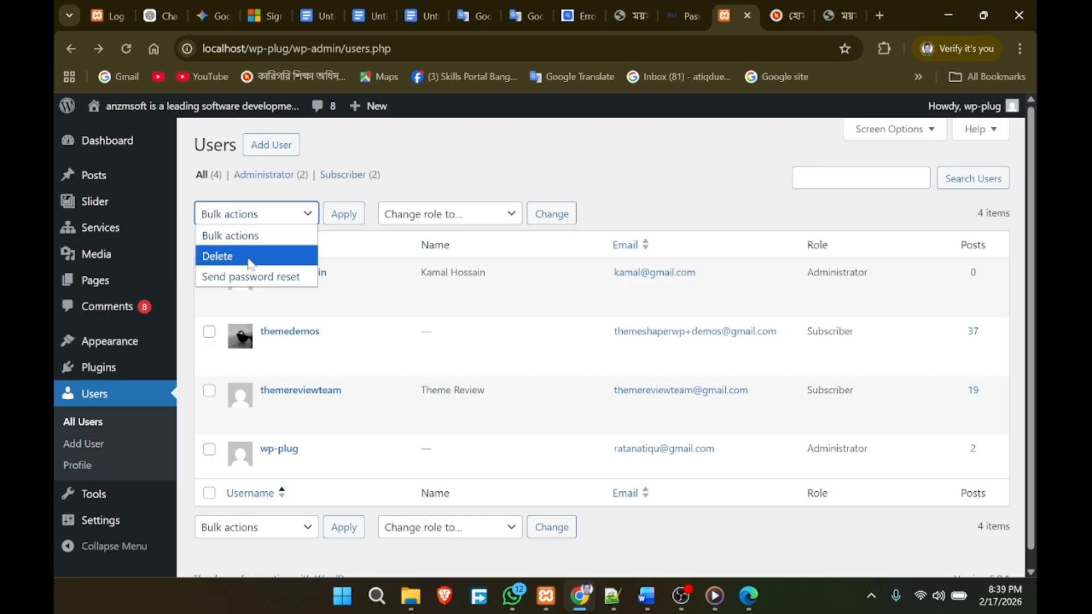
left_click(251, 257)
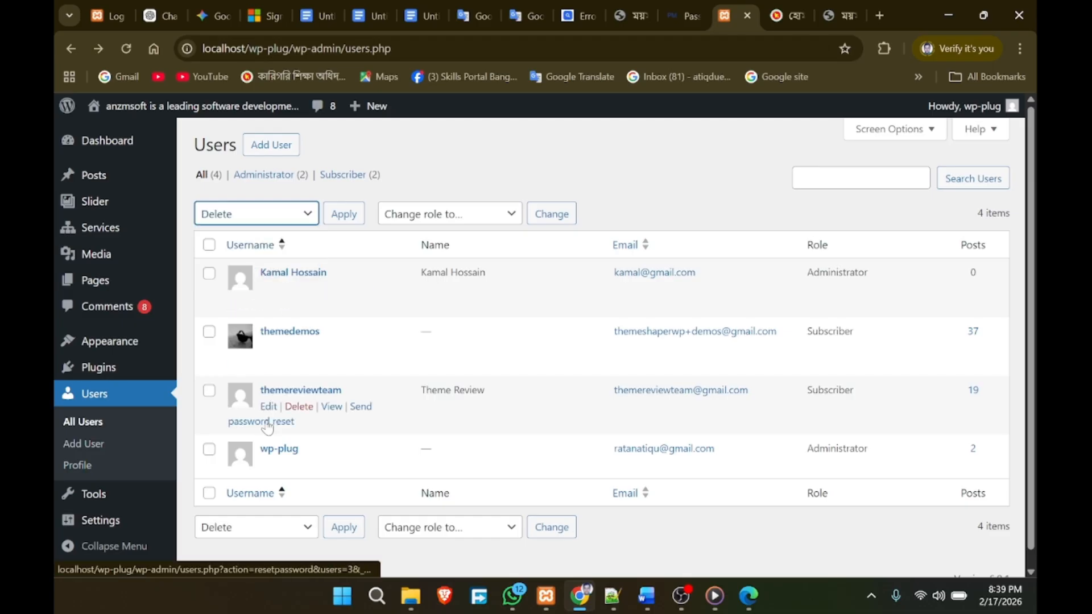
left_click(209, 452)
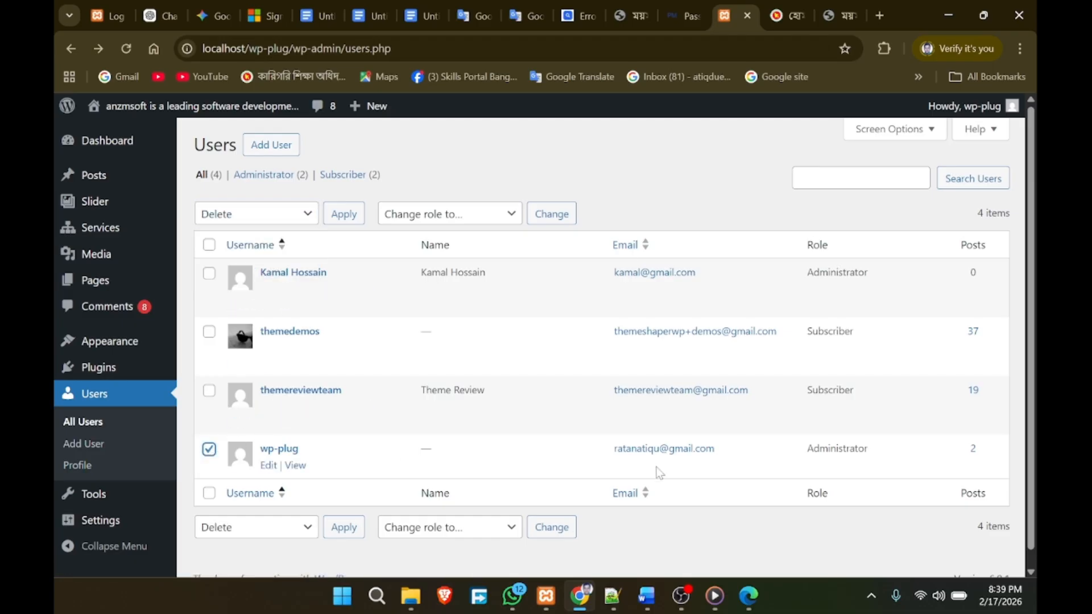
scroll(342, 370, "down", 1)
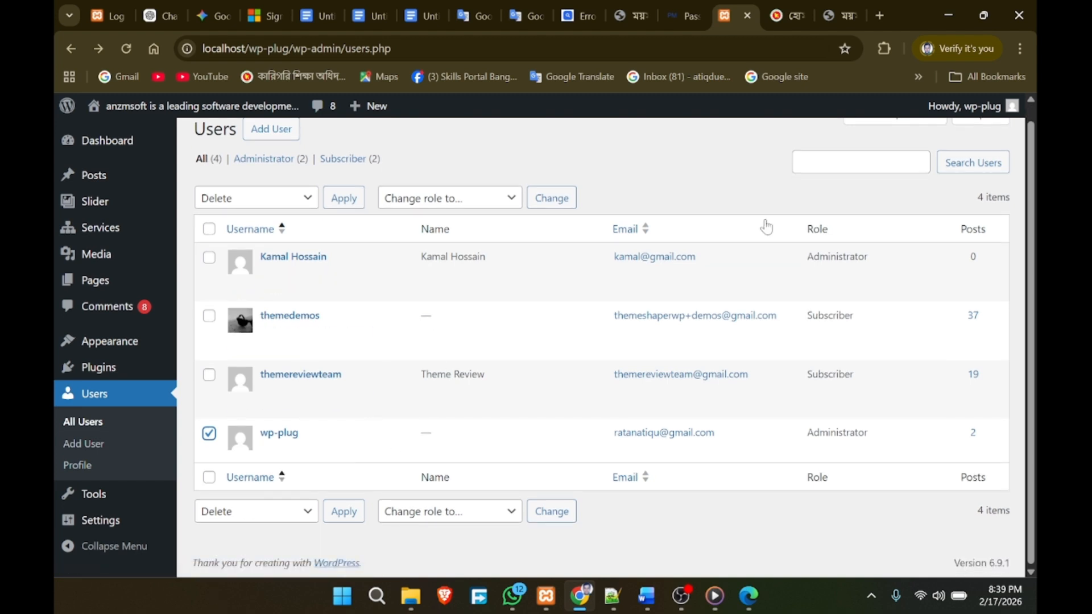
scroll(437, 223, "up", 1)
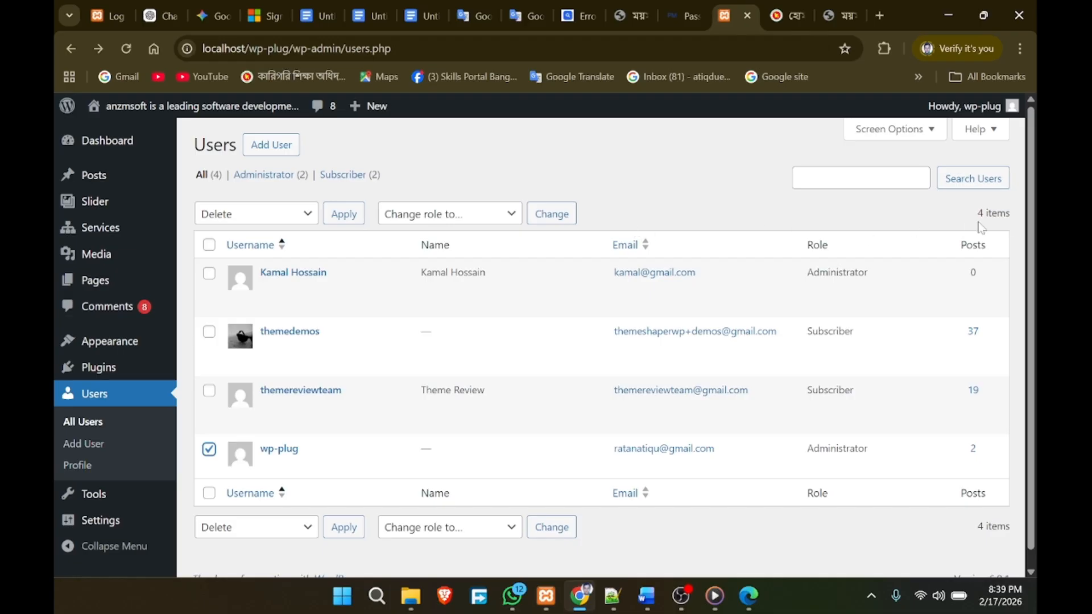
left_click(344, 216)
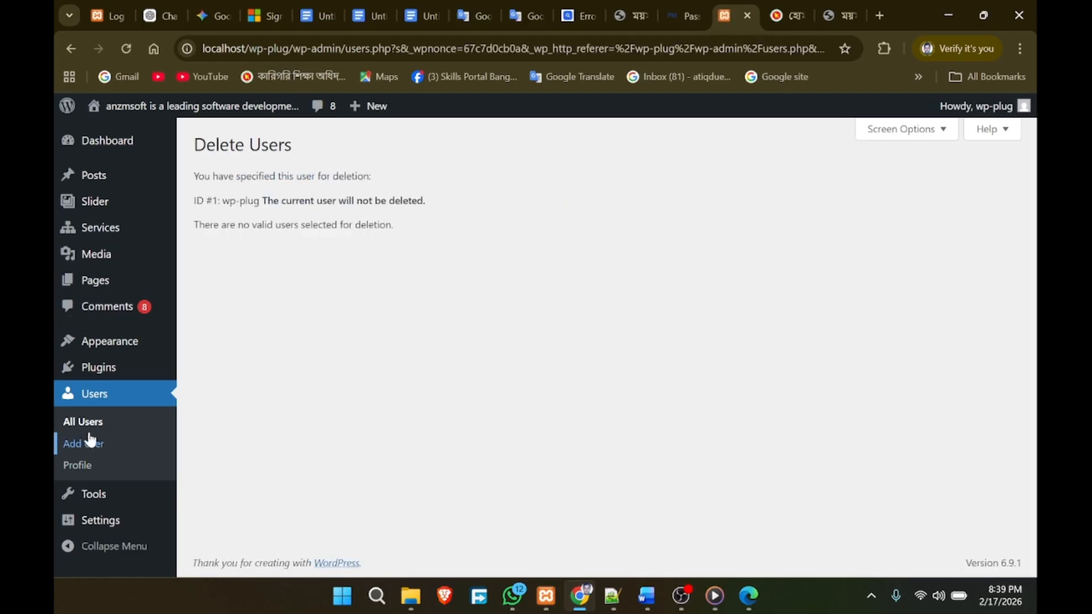
left_click(102, 402)
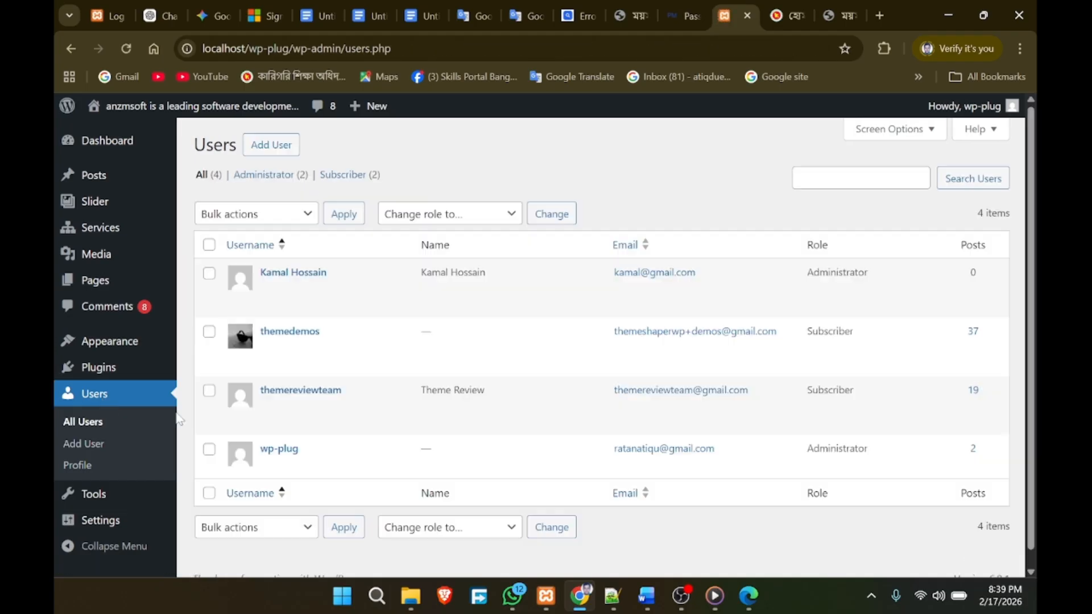
Step: Log out of the default admin account
mouse_move(958, 105)
left_click(927, 154)
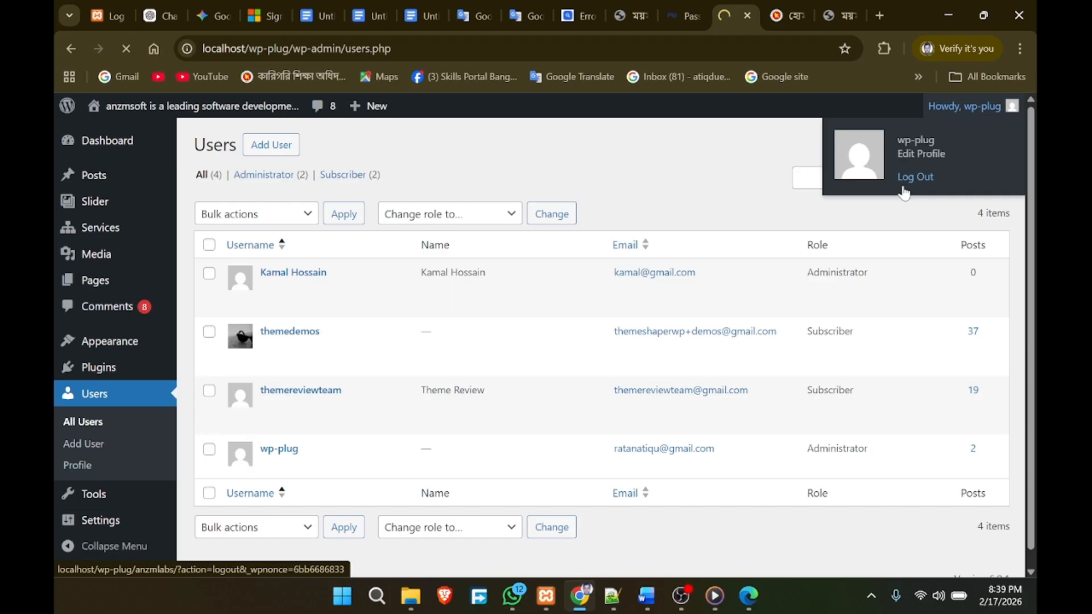
left_click(964, 107)
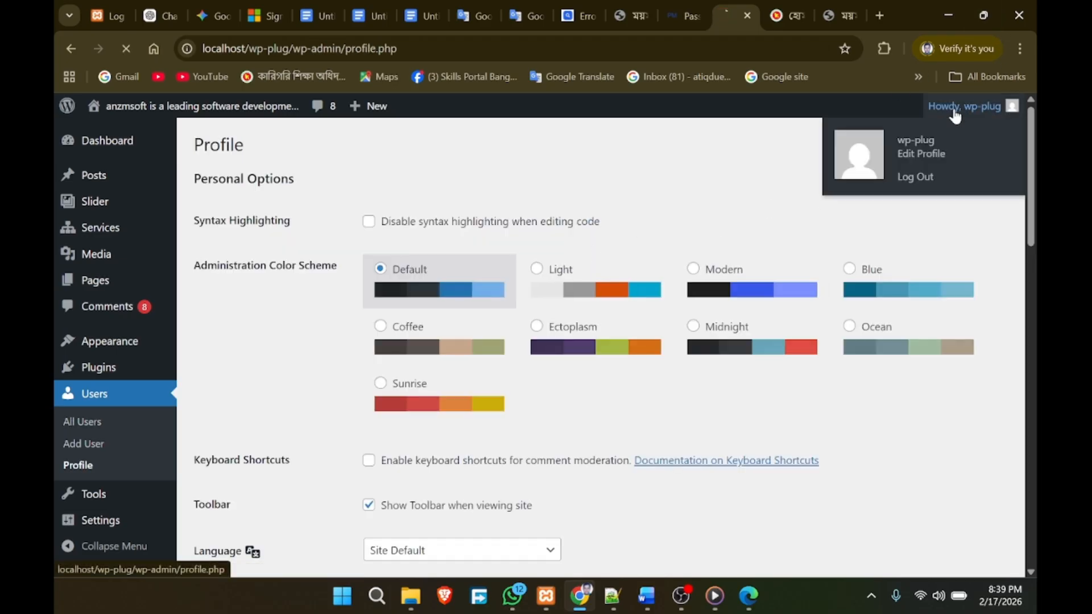
left_click(907, 178)
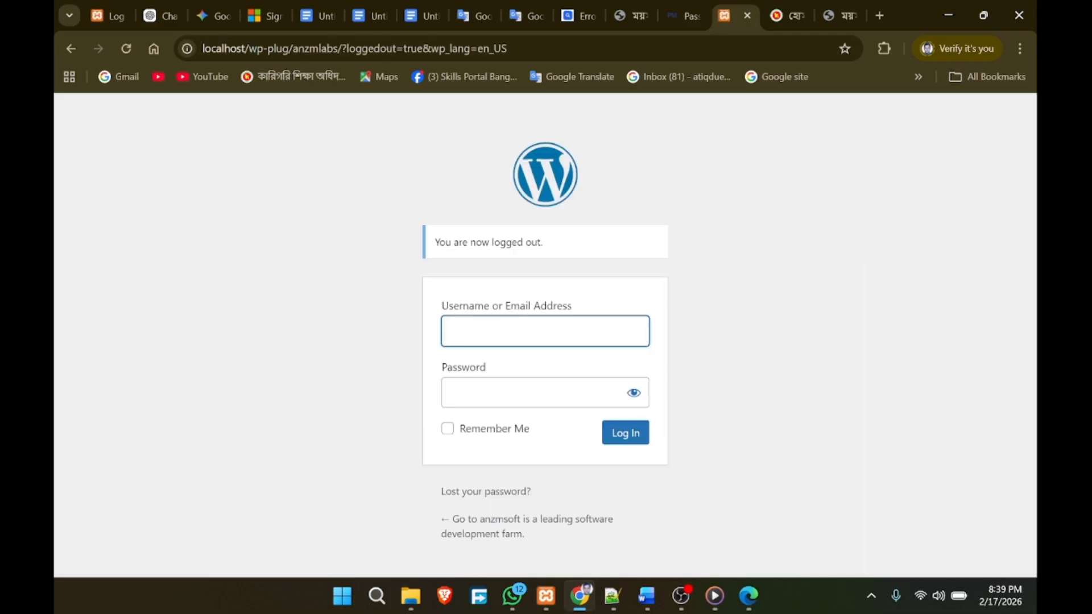
Step: Sign in to wp-admin as the new administrator and land on the Dashboard
left_click(535, 332)
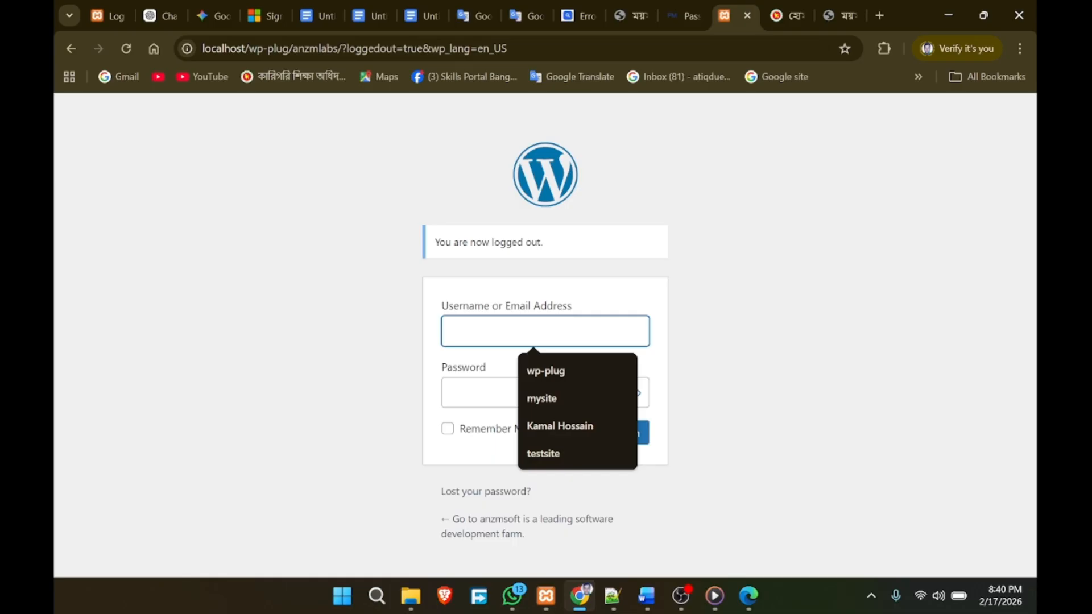
left_click(547, 423)
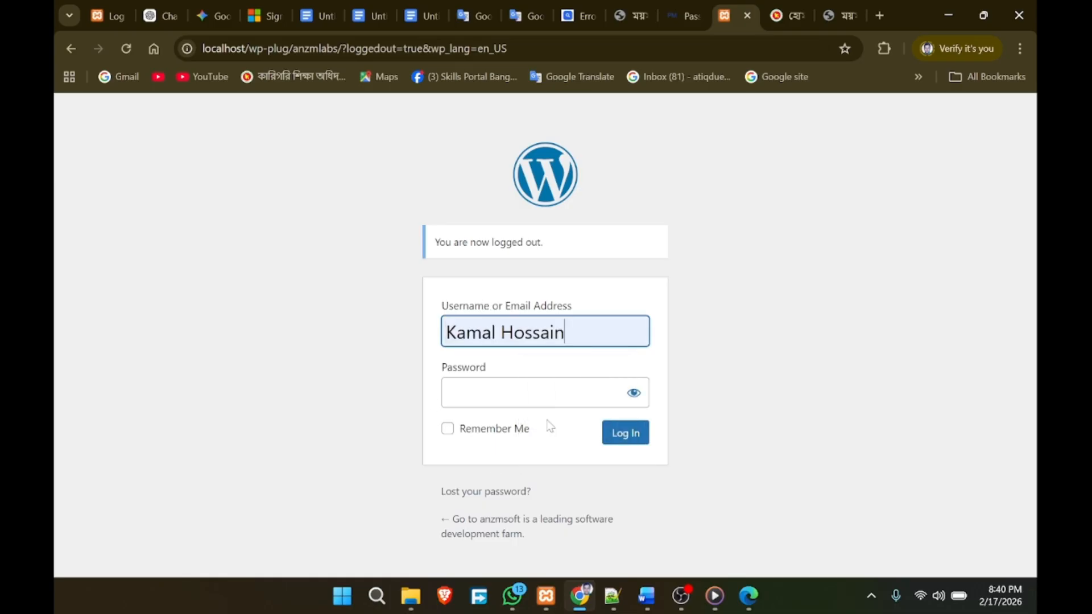
type("1234567890")
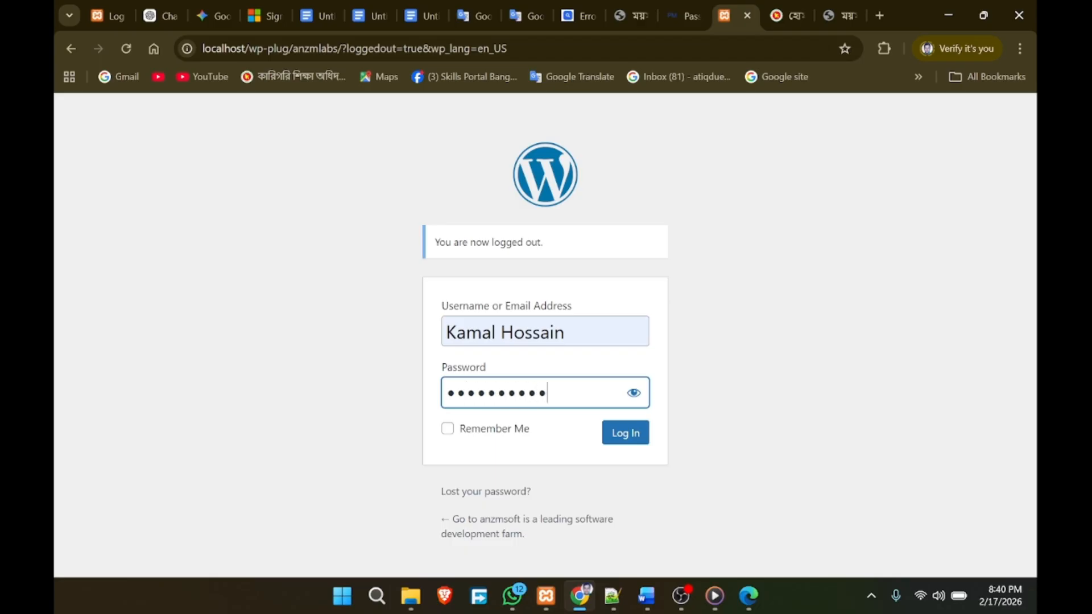
left_click(628, 435)
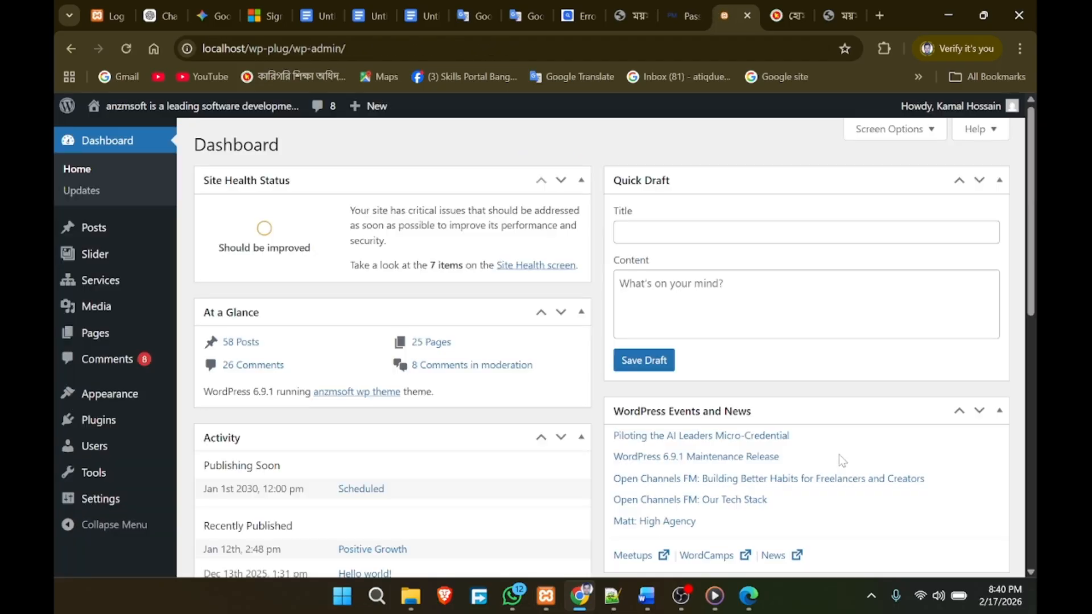
Step: Delete the default wp-plug administrator and attribute its 2 posts to the new administrator
mouse_move(102, 467)
left_click(104, 462)
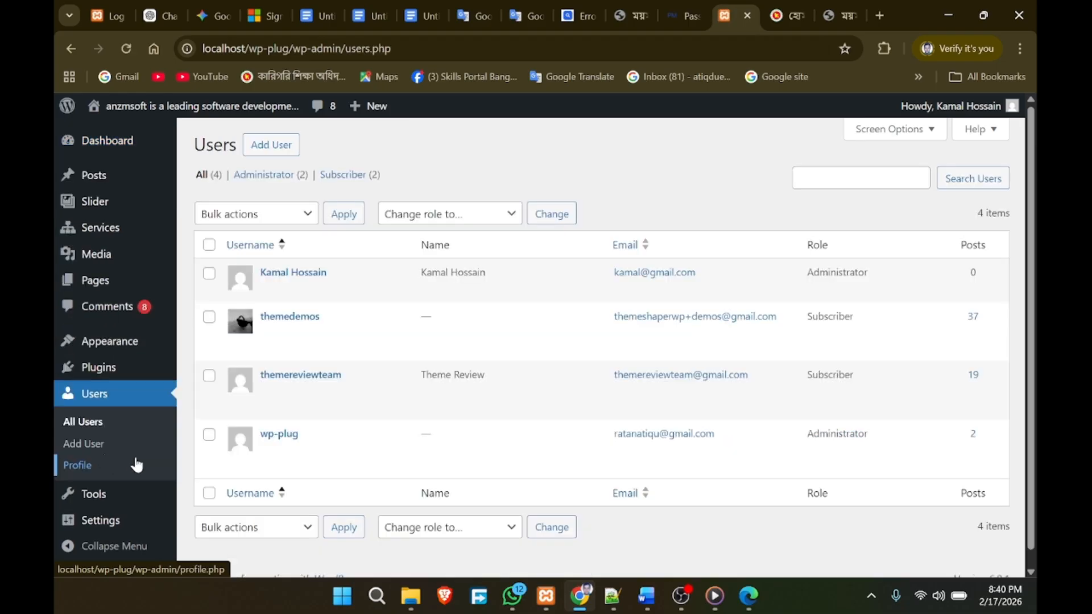
mouse_move(279, 441)
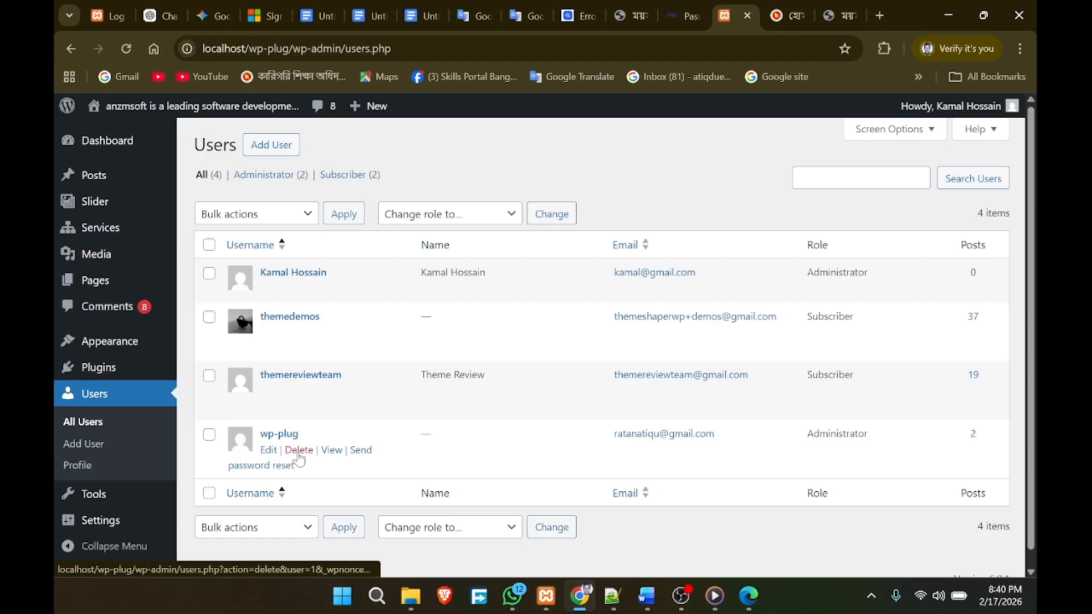
left_click(298, 450)
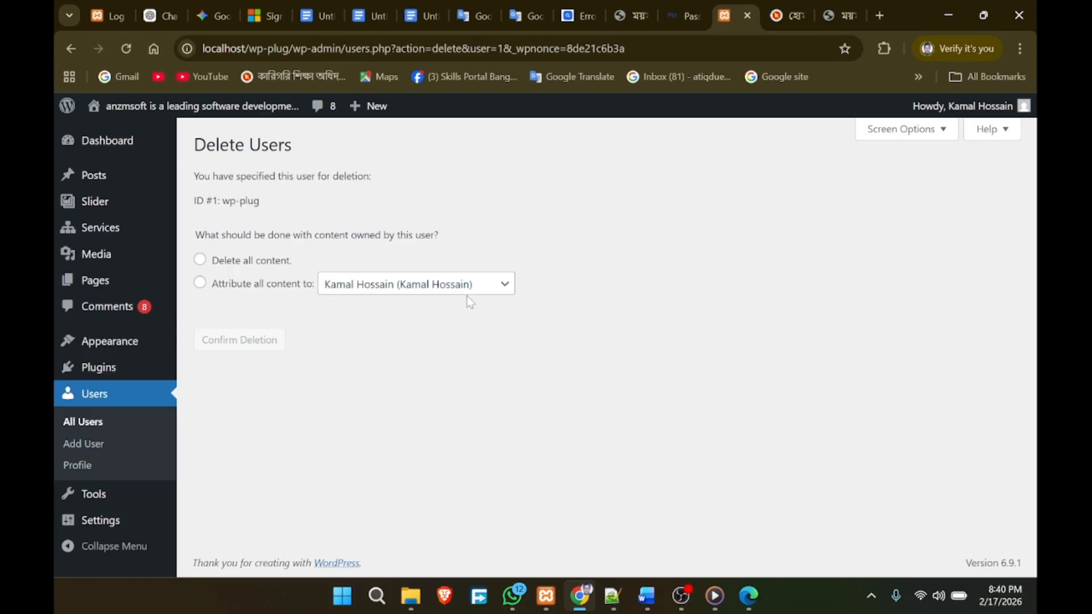
left_click(200, 283)
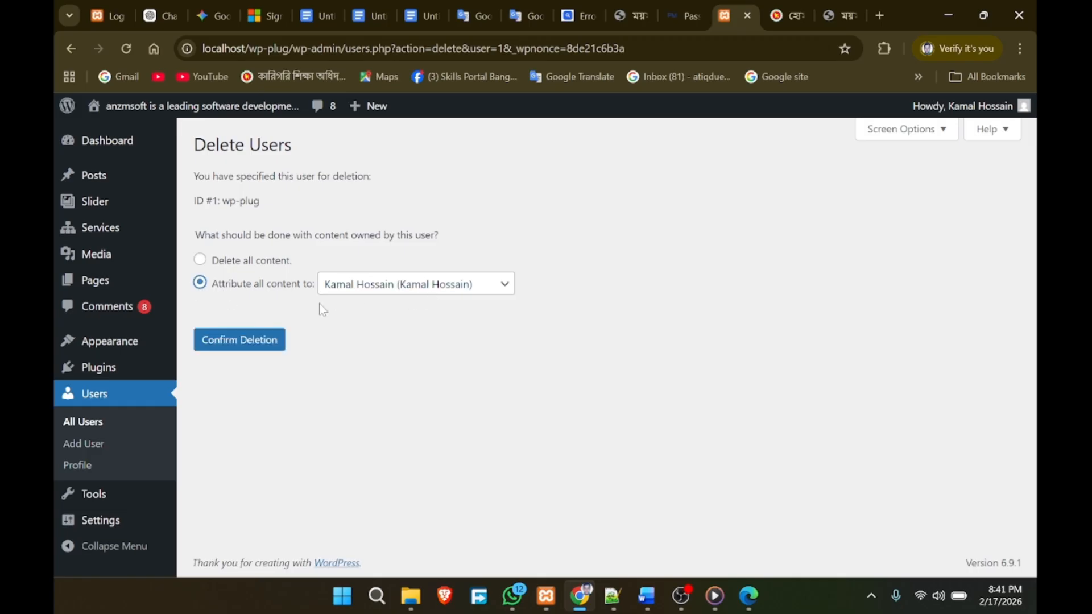
left_click(242, 345)
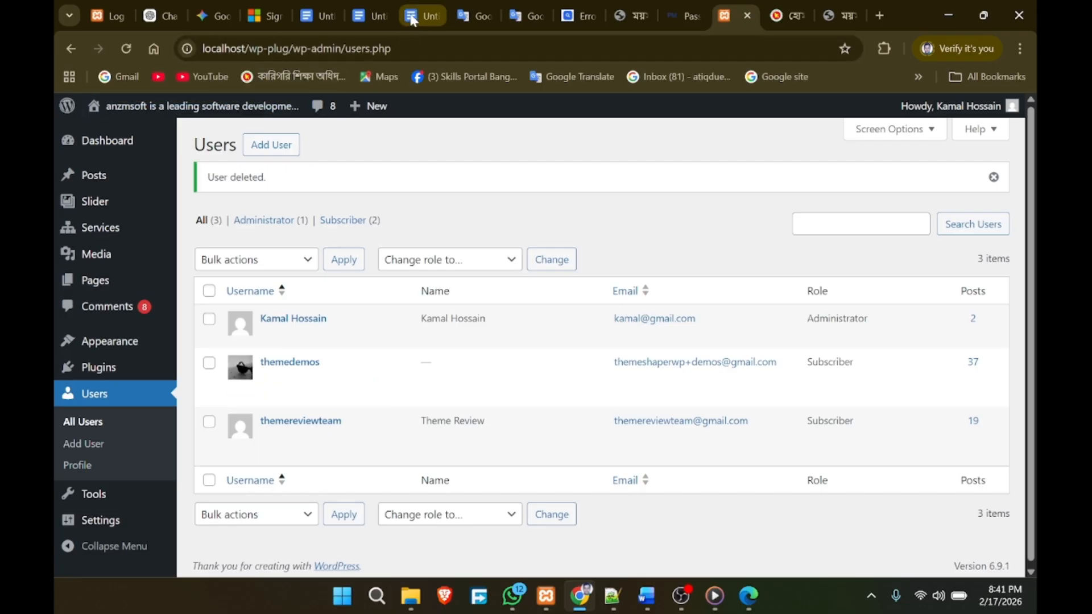
left_click(414, 20)
Step: Scroll from Security Through Obscurity down to Security Hardening, marking 'admin' in the /admin example
scroll(464, 326, "up", 20)
scroll(464, 325, "up", 20)
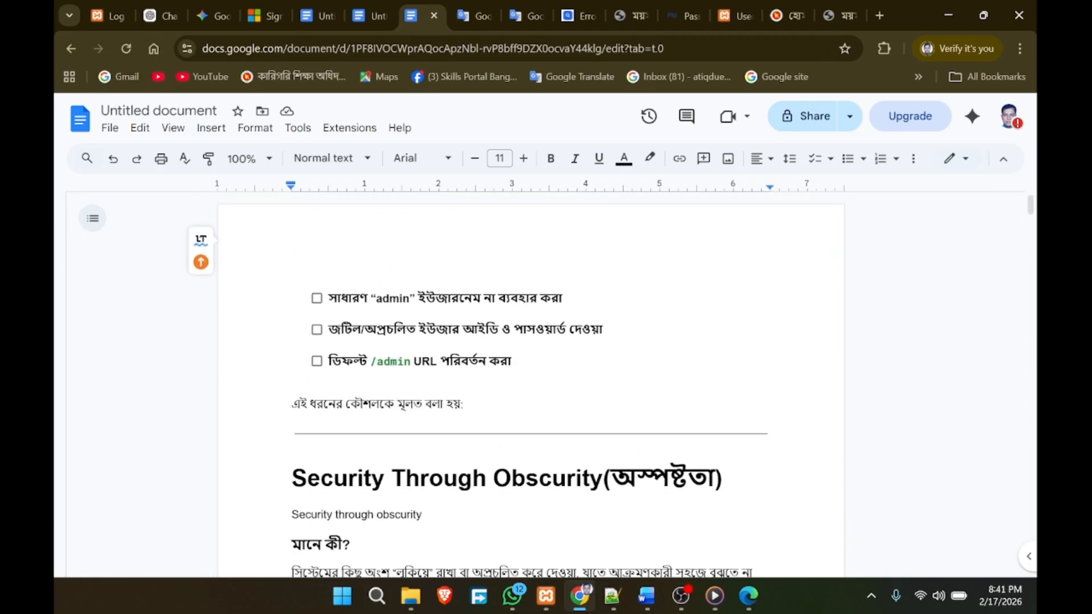
scroll(528, 392, "down", 1)
scroll(529, 393, "up", 1)
scroll(530, 391, "down", 2)
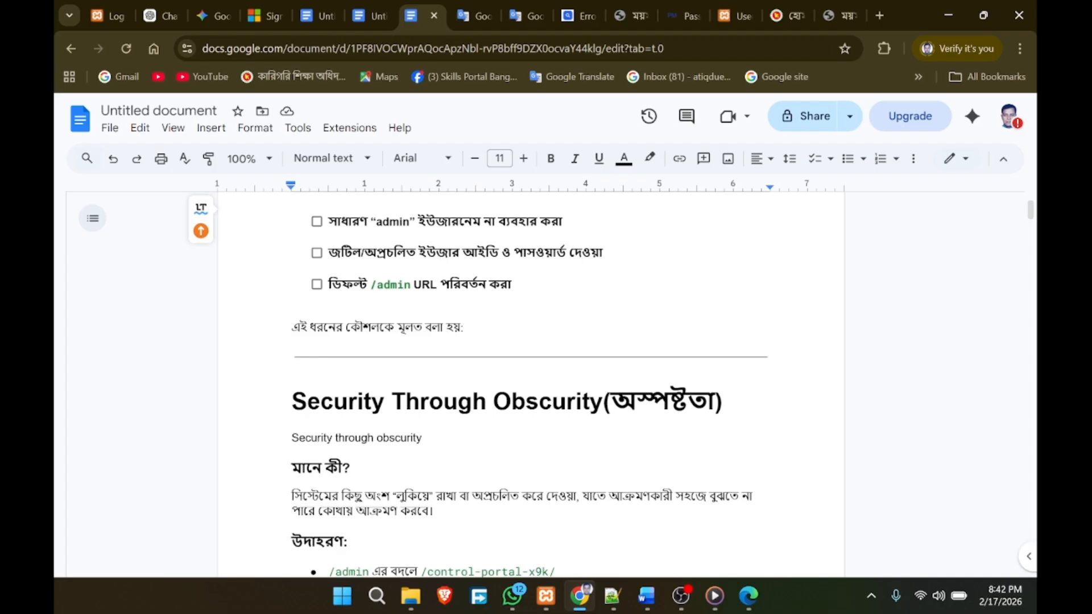
scroll(530, 381, "down", 2)
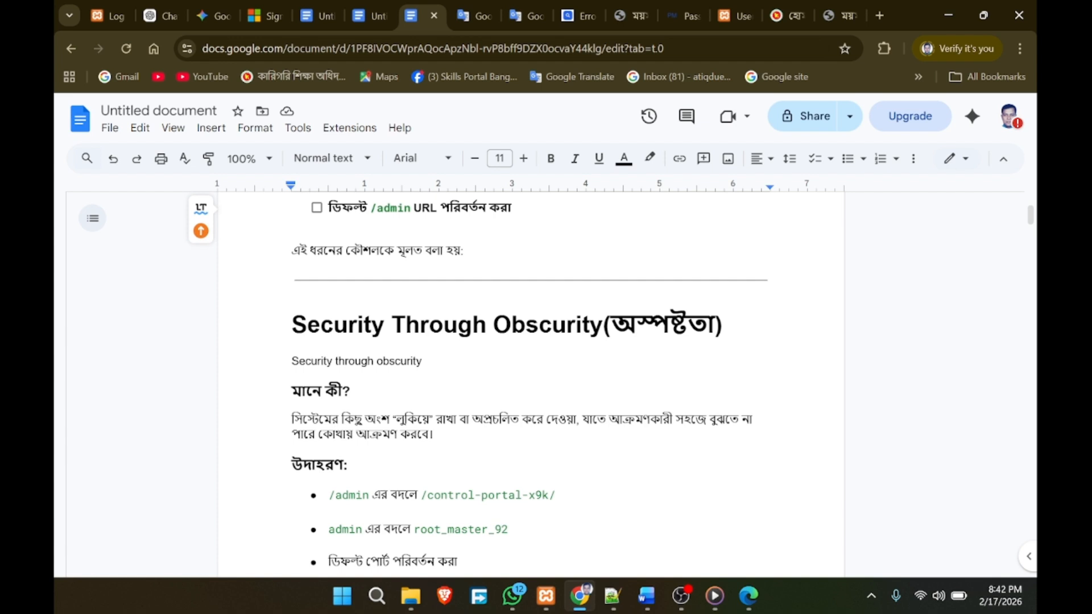
scroll(531, 385, "down", 4)
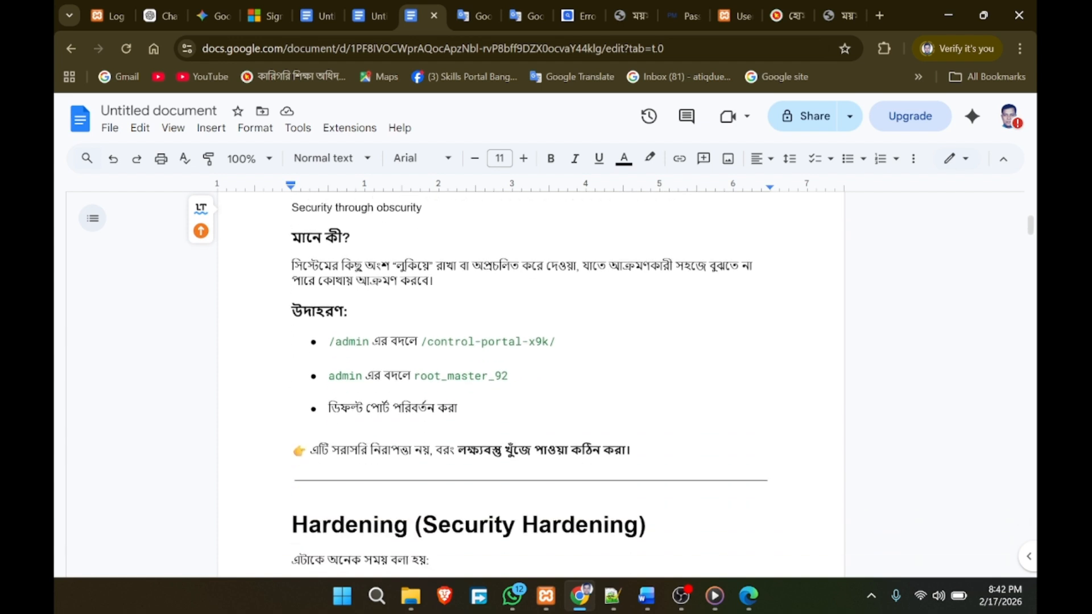
scroll(531, 381, "down", 2)
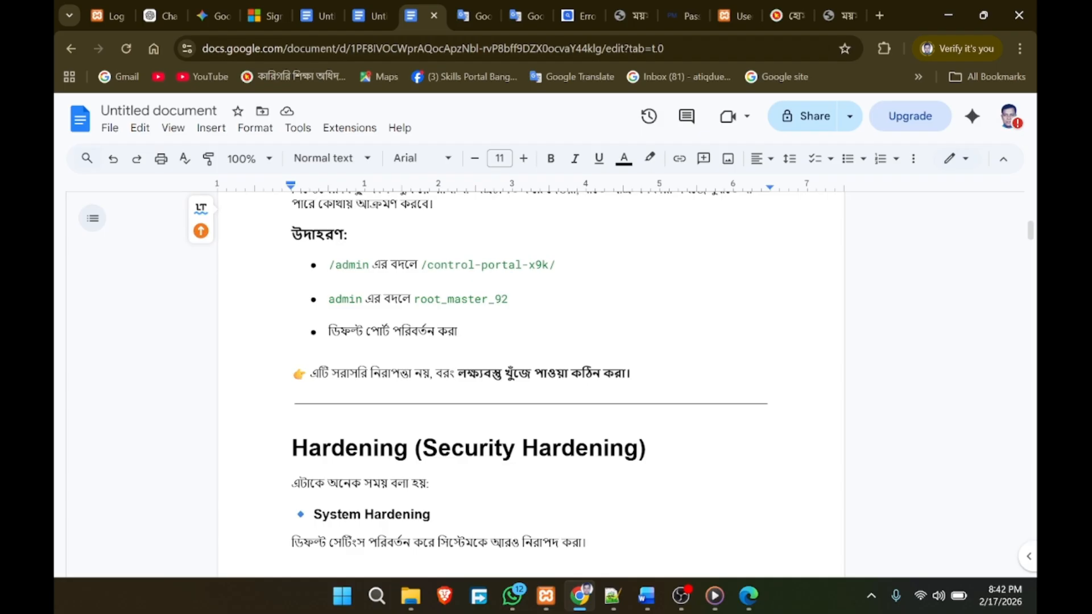
double_click(352, 265)
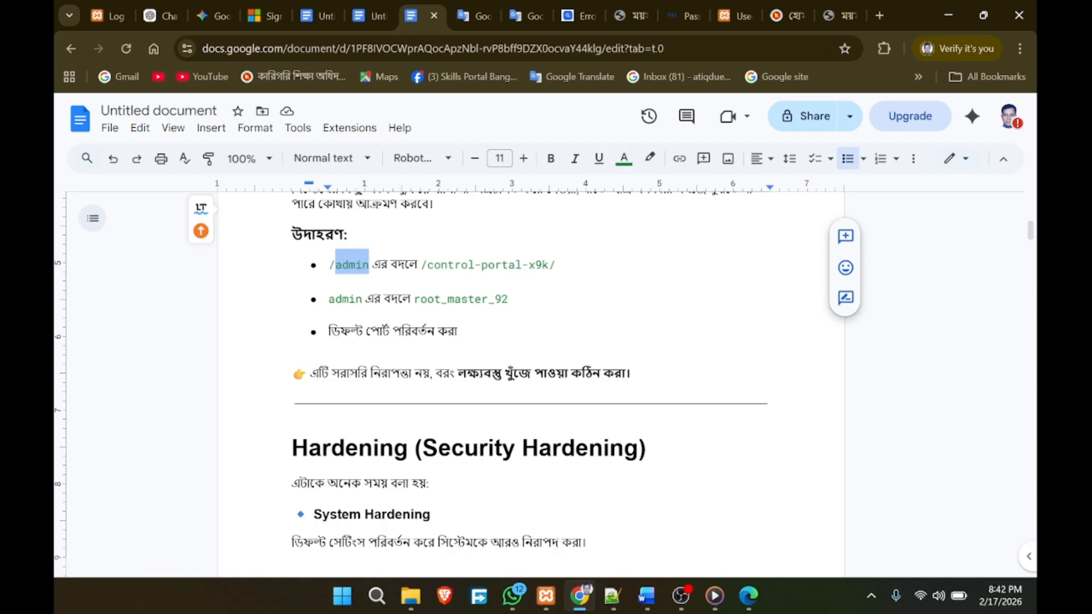
scroll(531, 376, "down", 3)
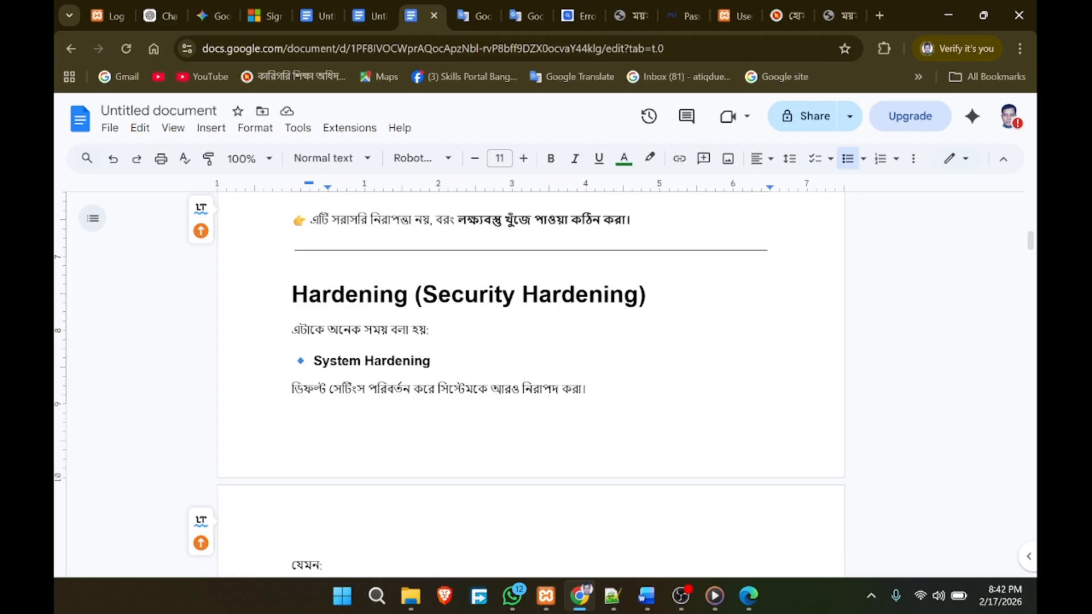
Step: Scroll to the Access Control Strengthening list, marking 'URL' and 'username' in its bullets
scroll(531, 385, "up", 2)
scroll(531, 385, "down", 4)
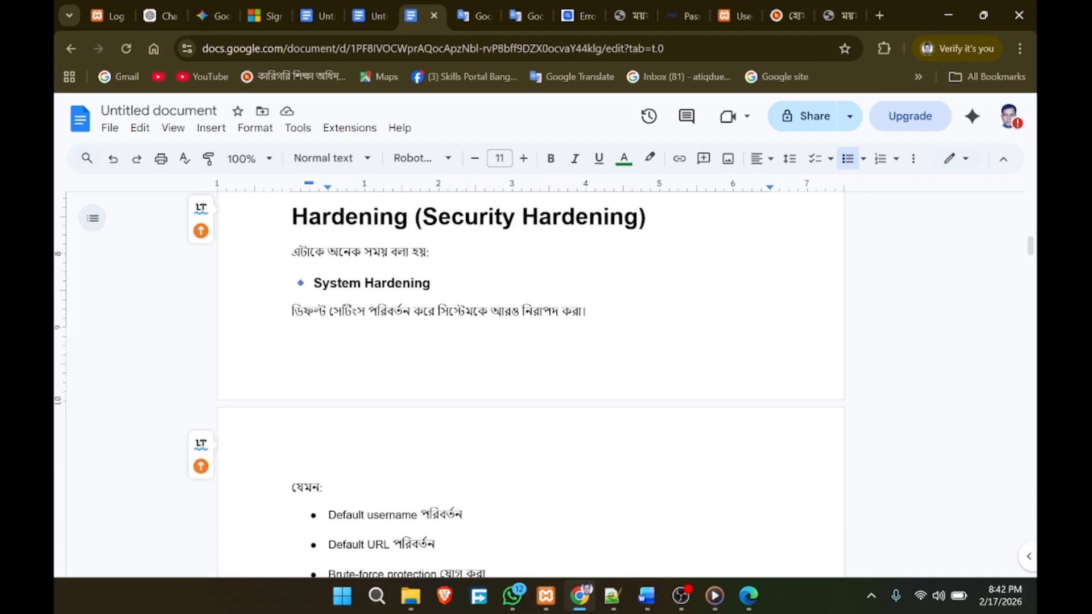
scroll(531, 384, "down", 1)
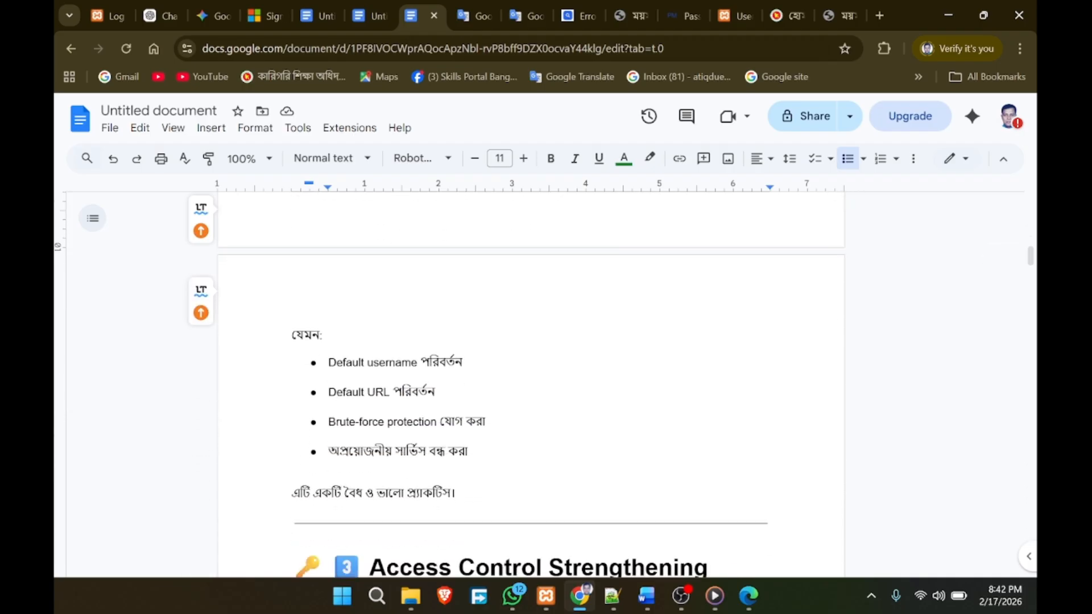
double_click(379, 392)
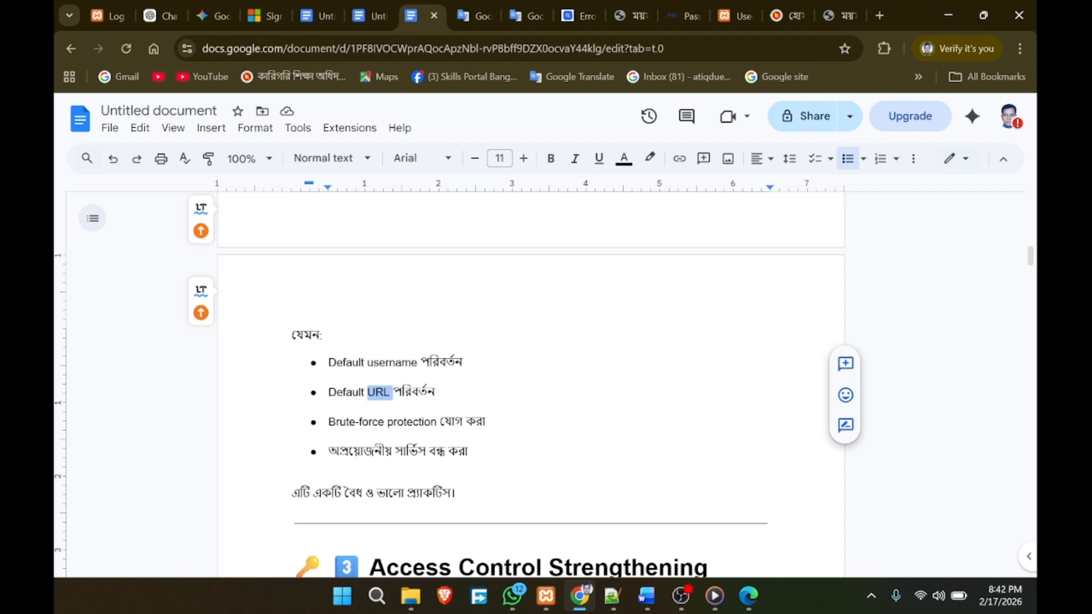
double_click(392, 363)
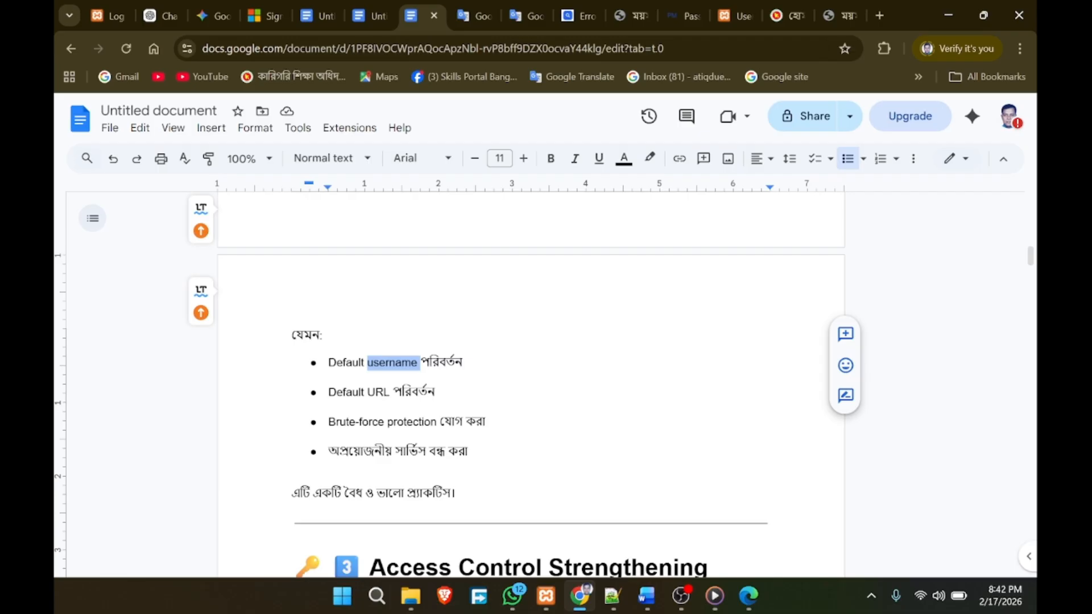
scroll(530, 384, "up", 3)
scroll(530, 384, "down", 6)
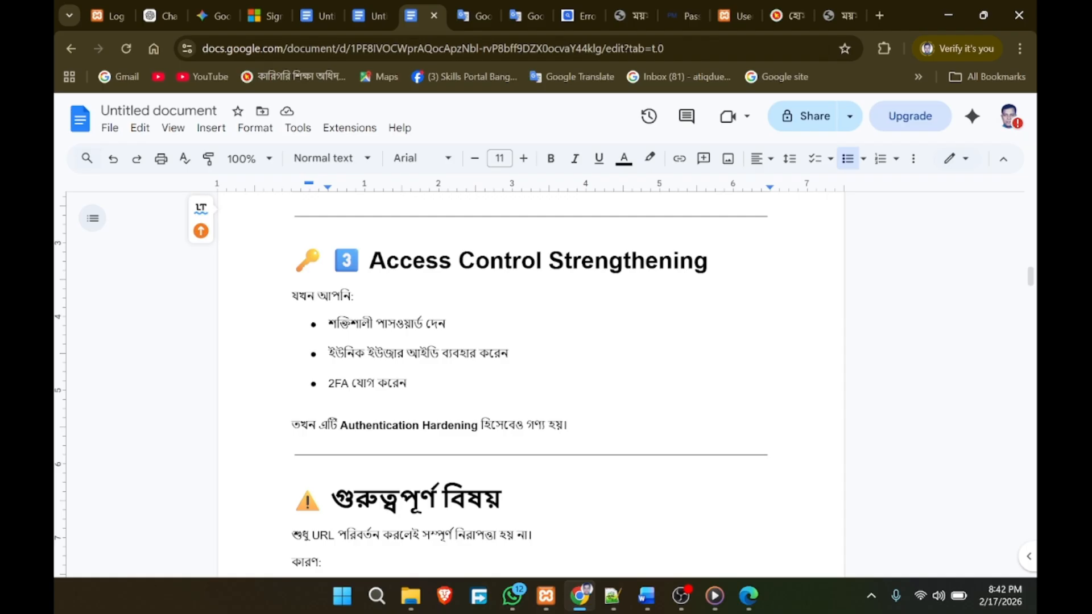
Step: Highlight the strong-password and unique user ID bullets, then scroll down to the OWASP note
key("shift+End")
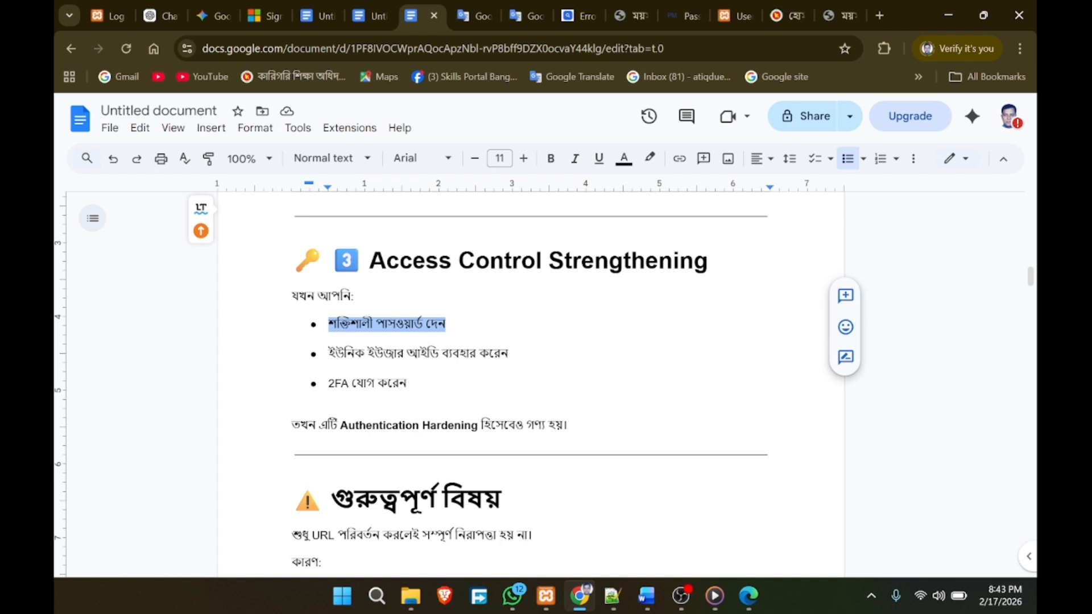
key("Down")
key("End")
key("shift+Home")
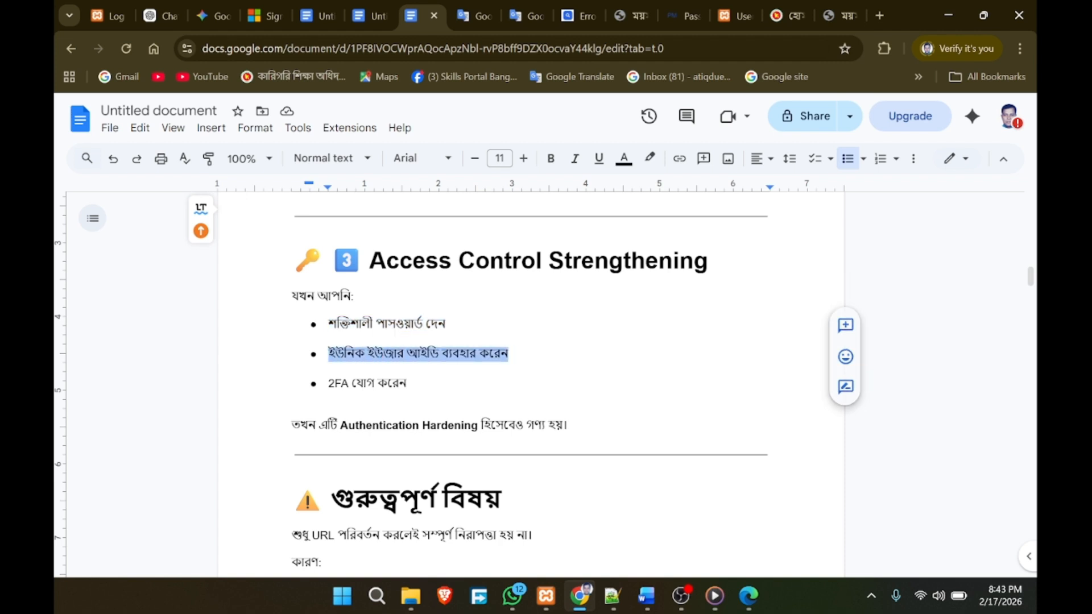
key("Left")
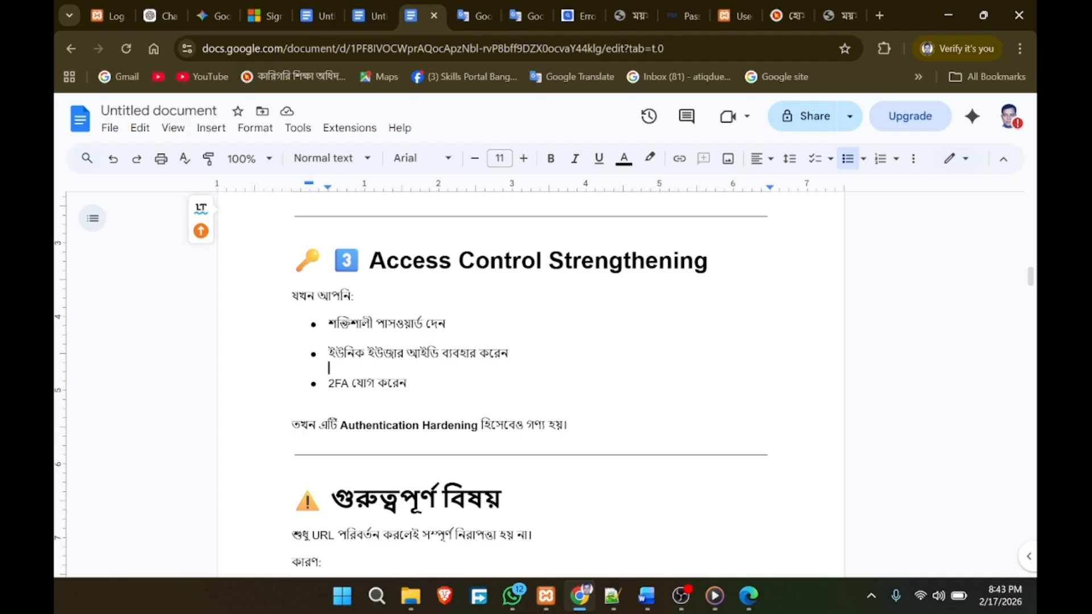
scroll(529, 375, "down", 1)
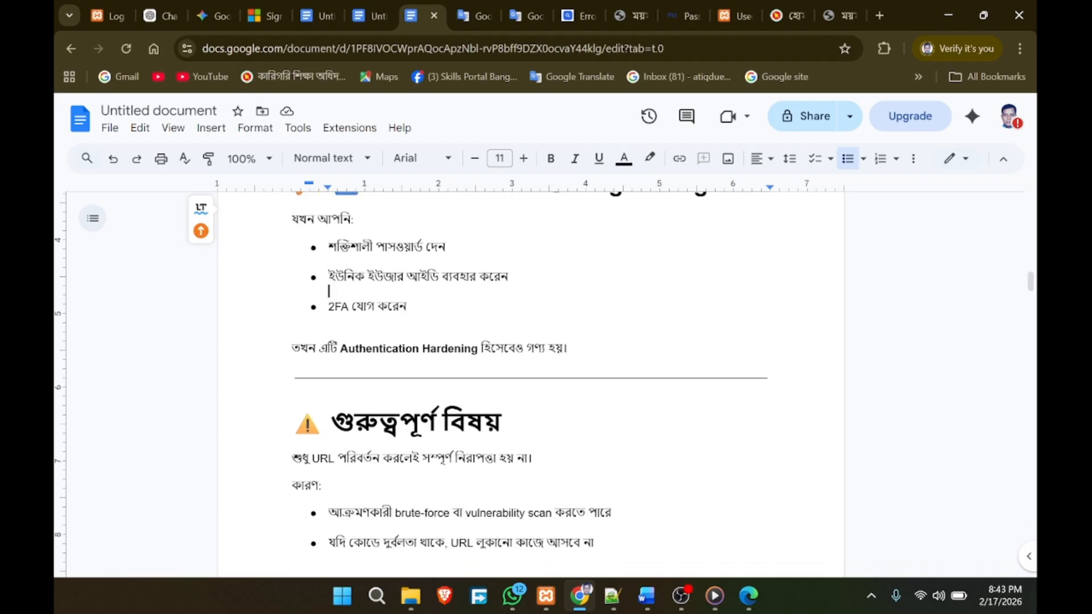
scroll(529, 375, "down", 2)
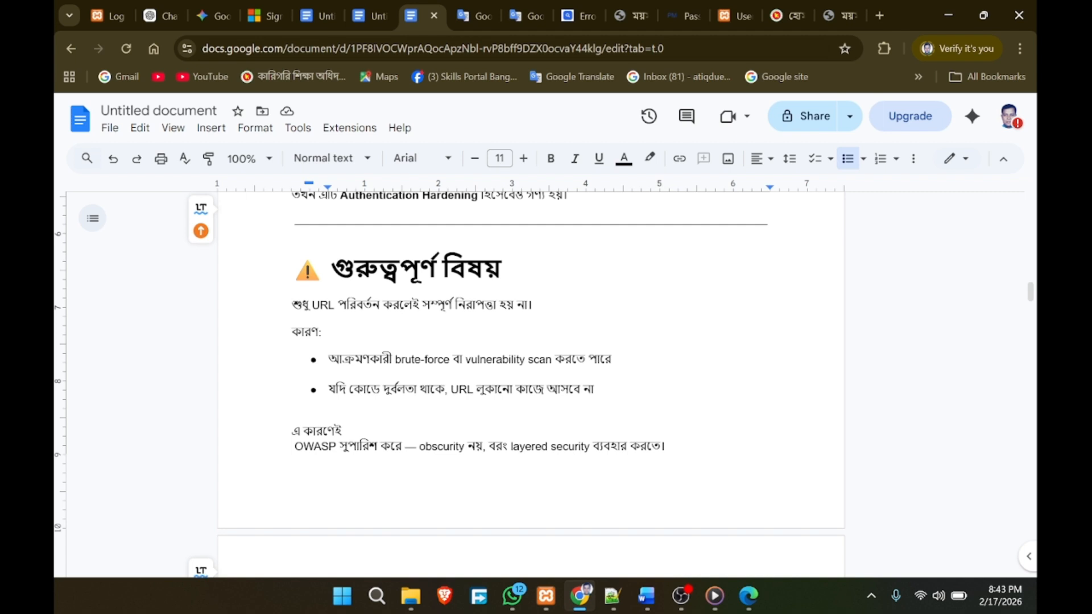
Step: Scroll through the summary table and conclusion, then back up to the username checklist
scroll(531, 375, "down", 2)
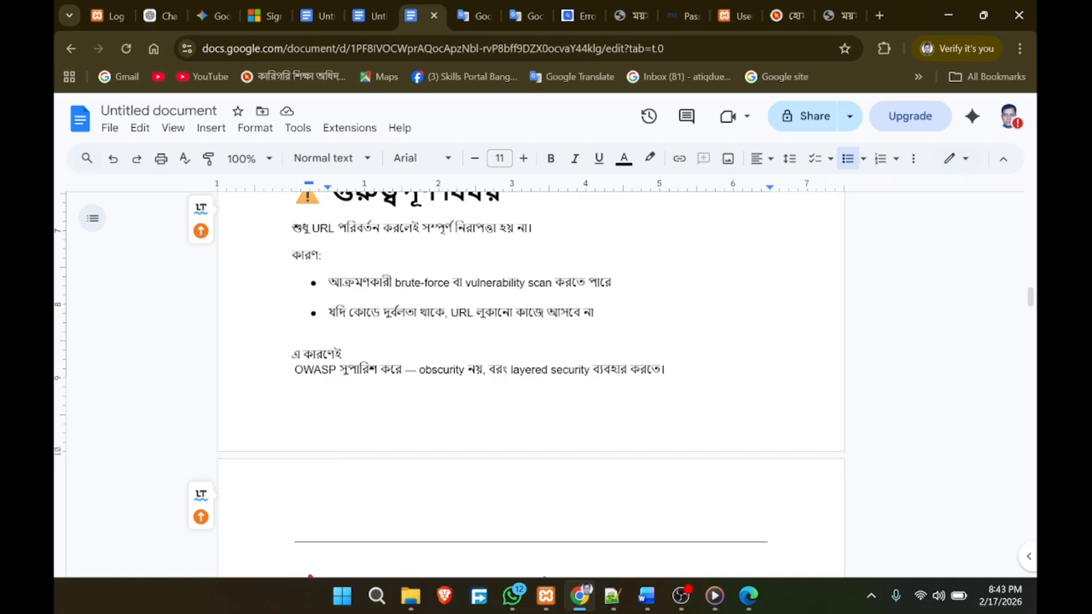
scroll(530, 385, "down", 4)
scroll(530, 384, "down", 1)
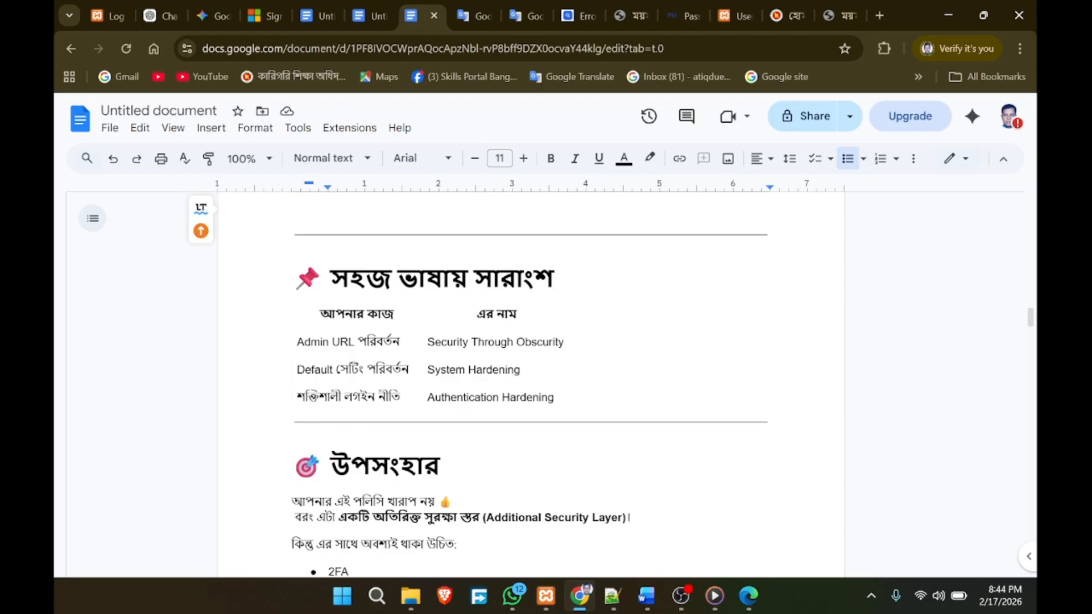
scroll(531, 385, "down", 3)
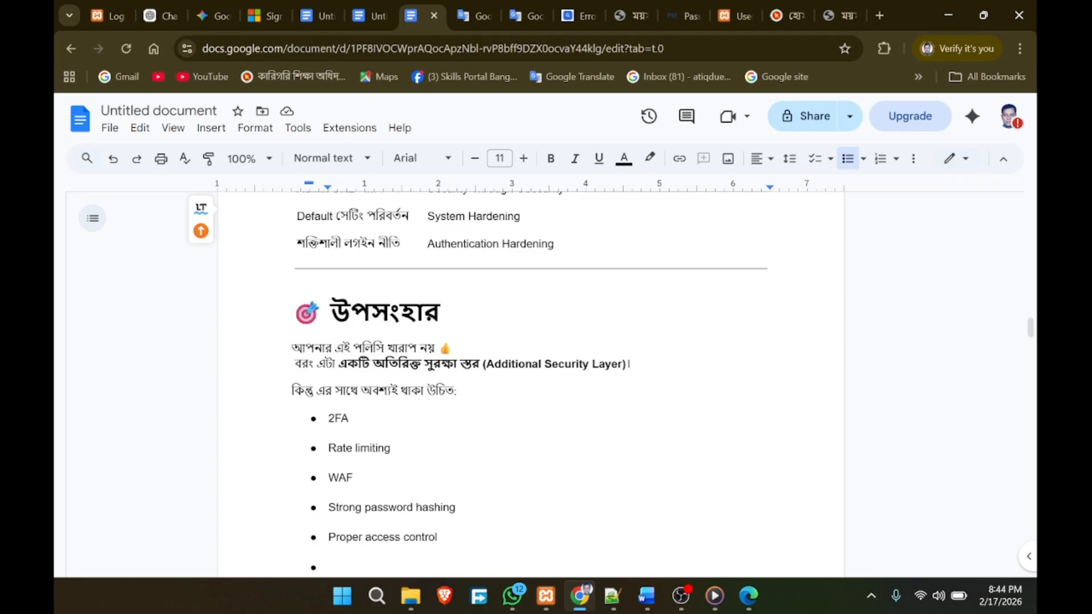
scroll(530, 376, "down", 4)
scroll(531, 375, "up", 20)
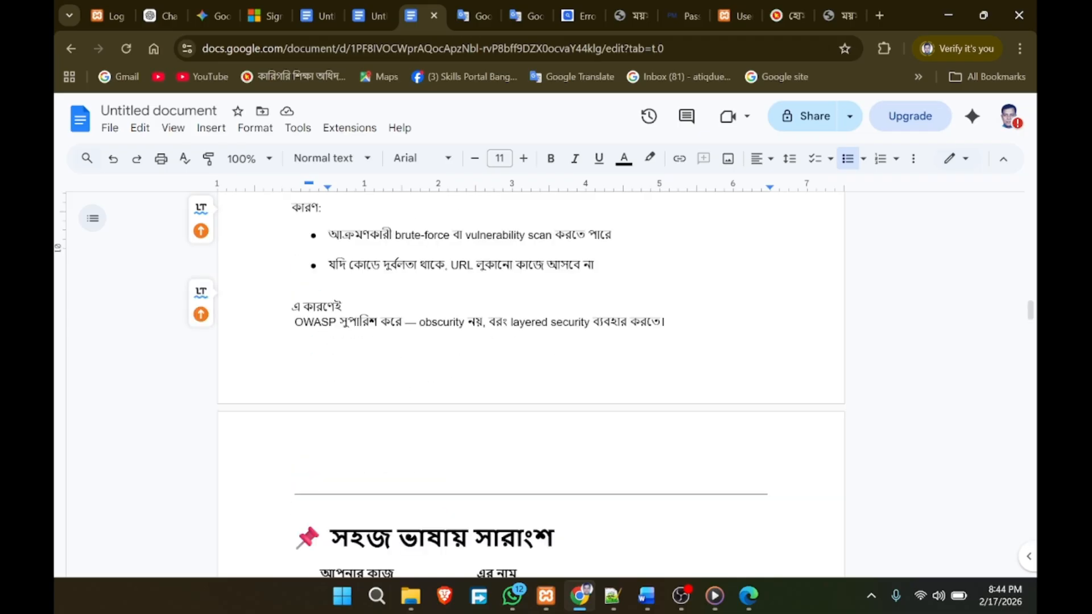
scroll(531, 375, "up", 6)
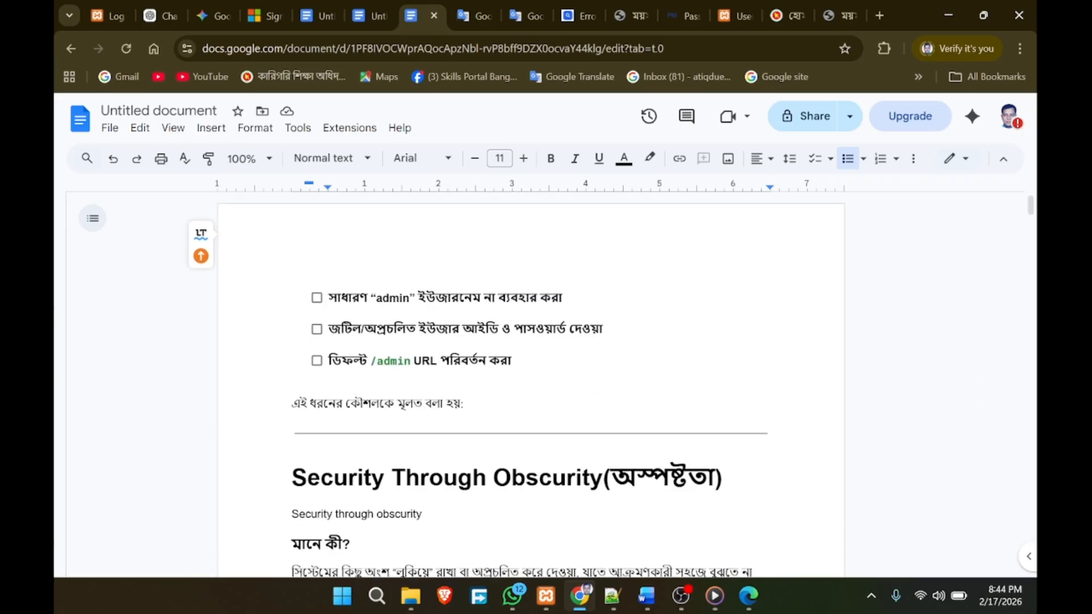